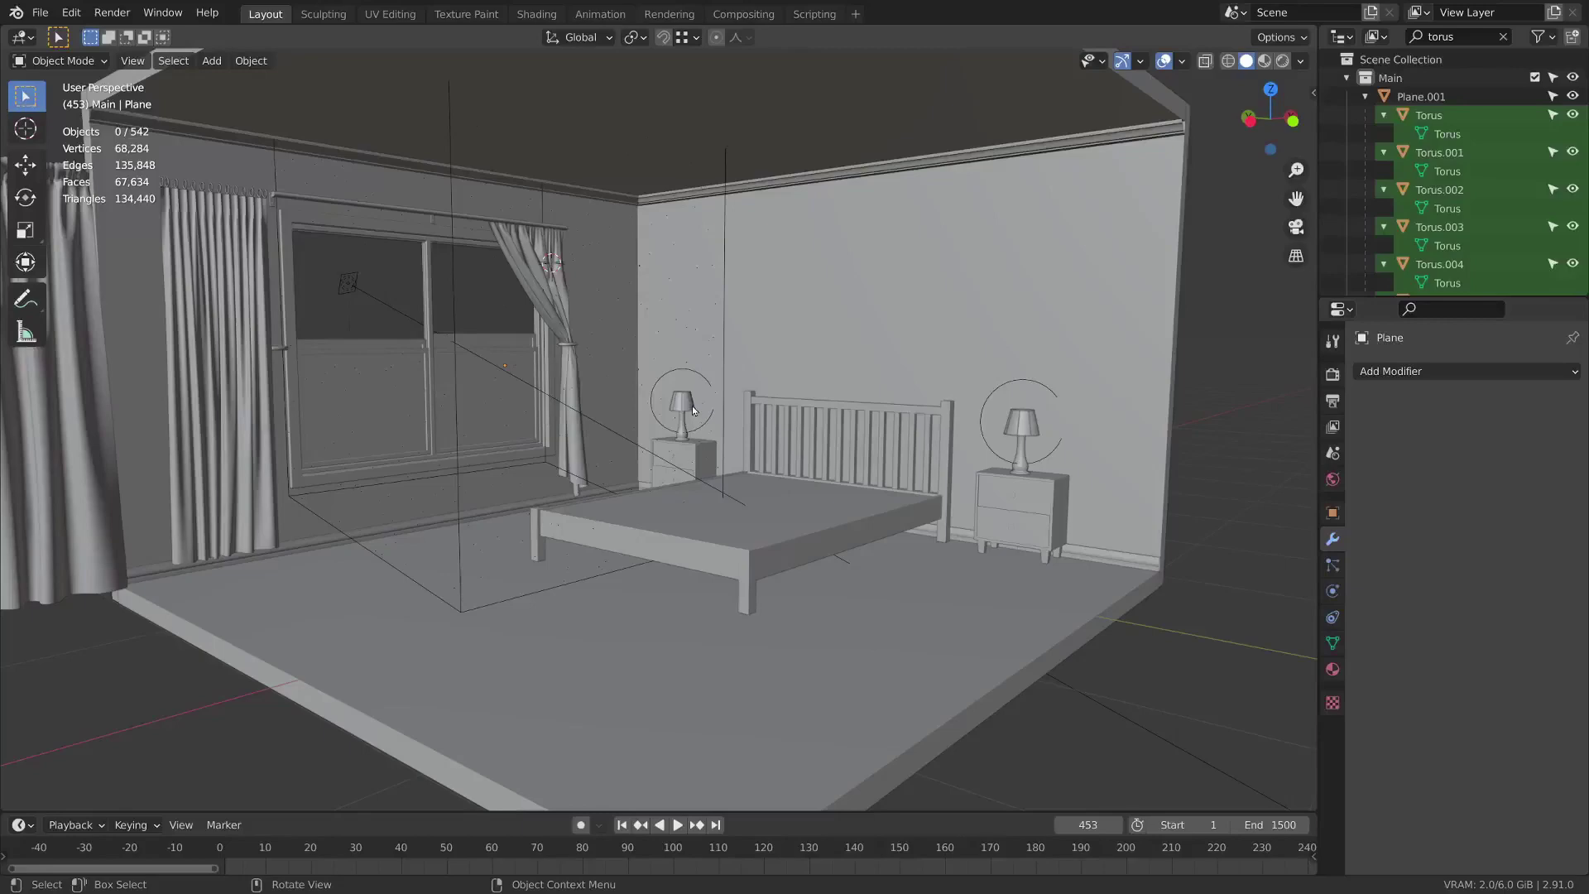
Select the bed frame and snap the 3D cursor to it.
scroll(692, 406, up, 3)
shift+middle_drag(827, 601, 798, 560)
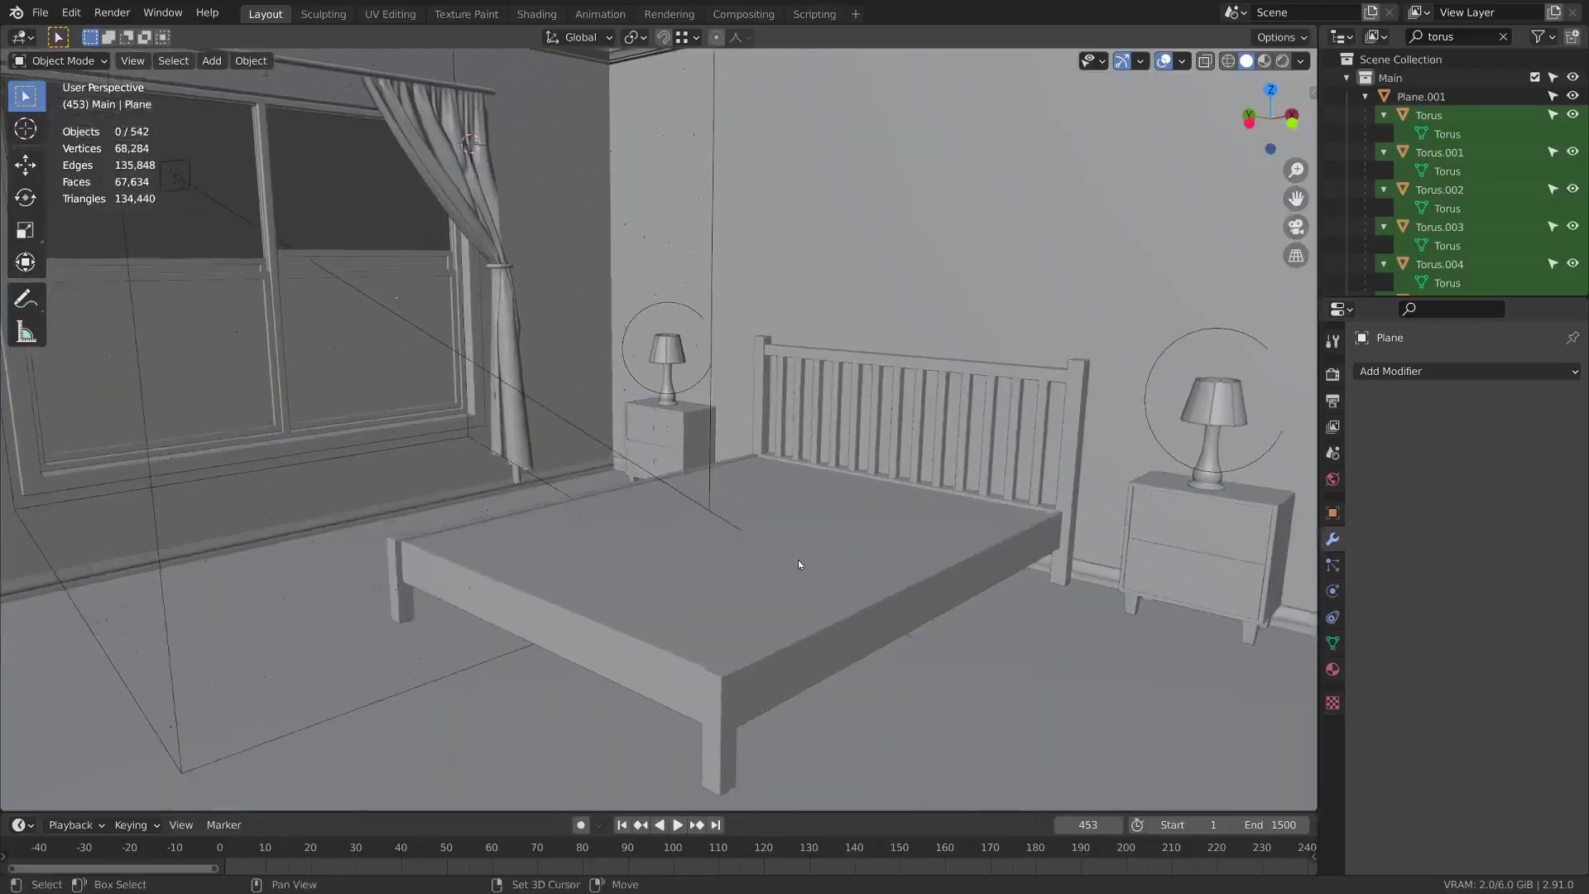
click(788, 510)
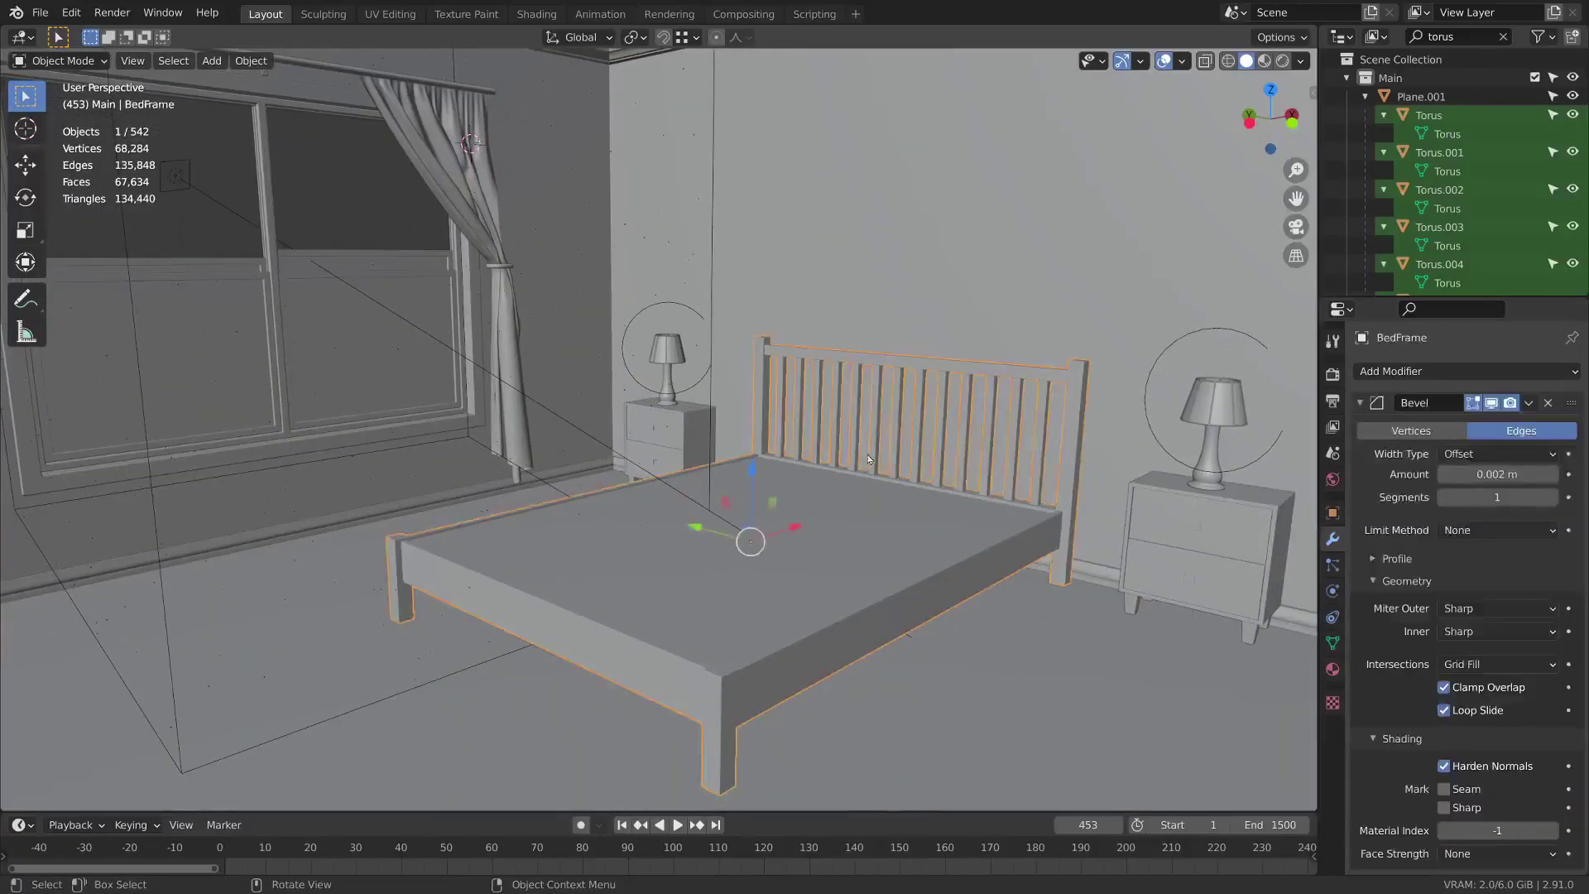
mouse_move(898, 379)
middle_down()
mouse_move(922, 366)
mouse_move(890, 389)
middle_up()
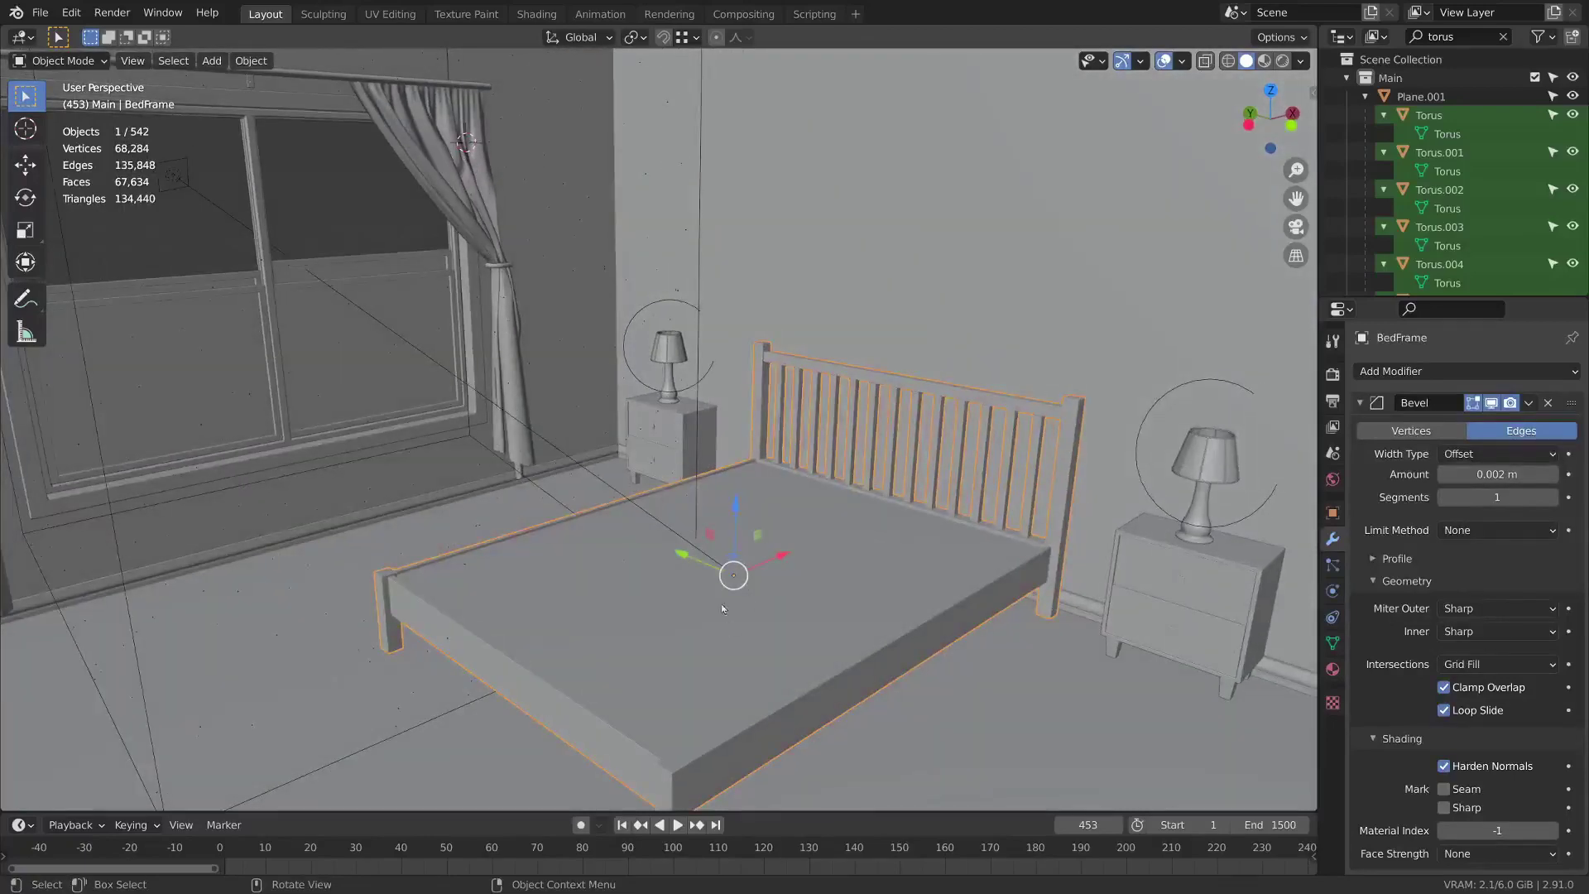
middle_drag(703, 582, 965, 220)
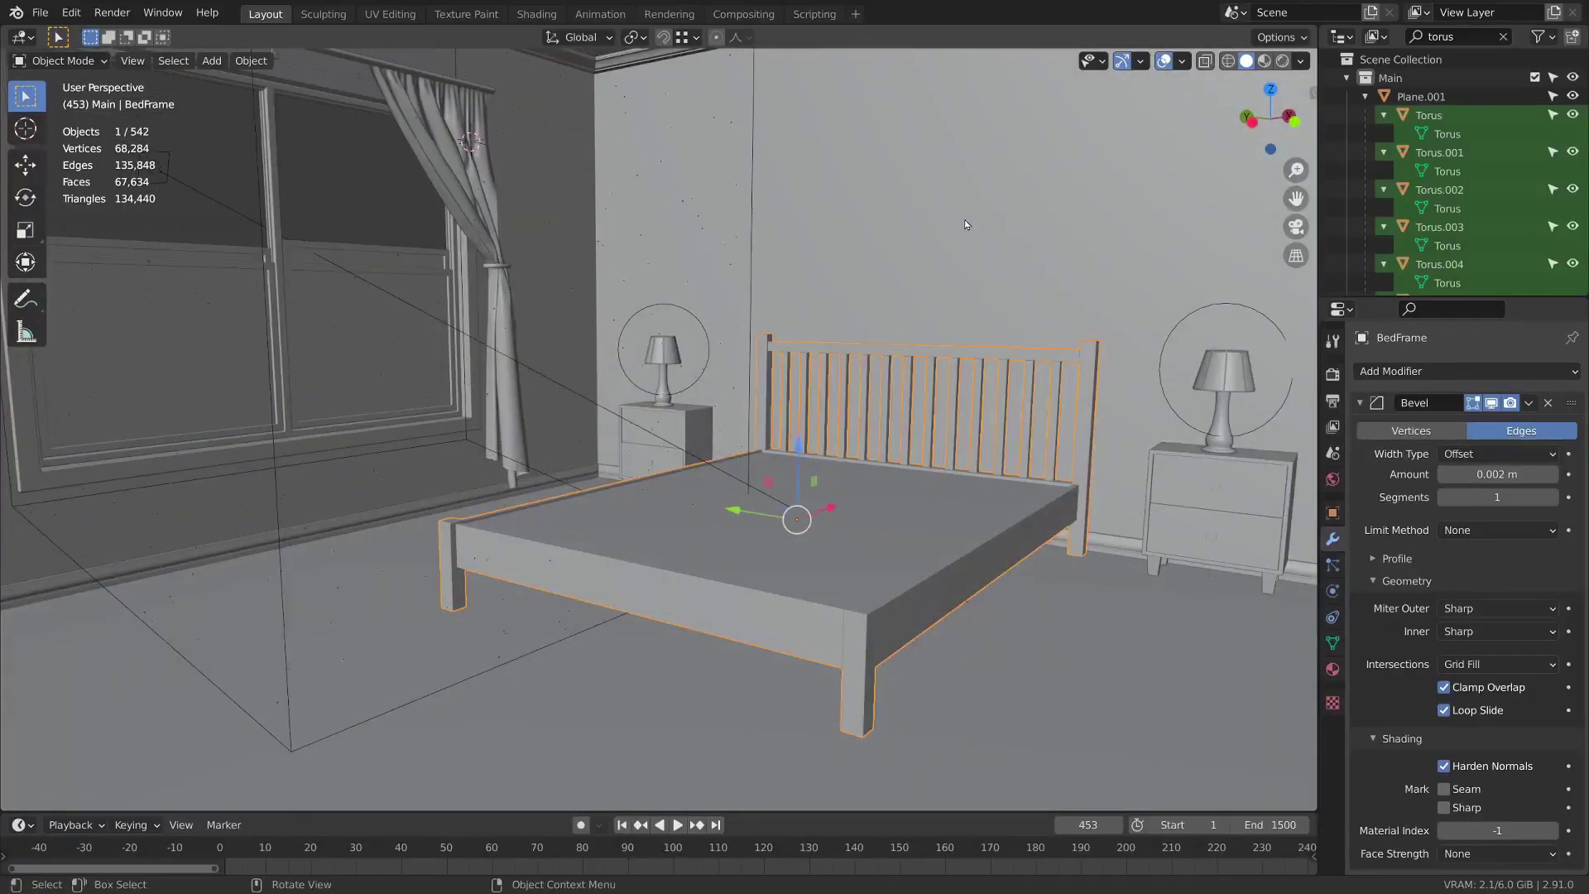
key(shift+s)
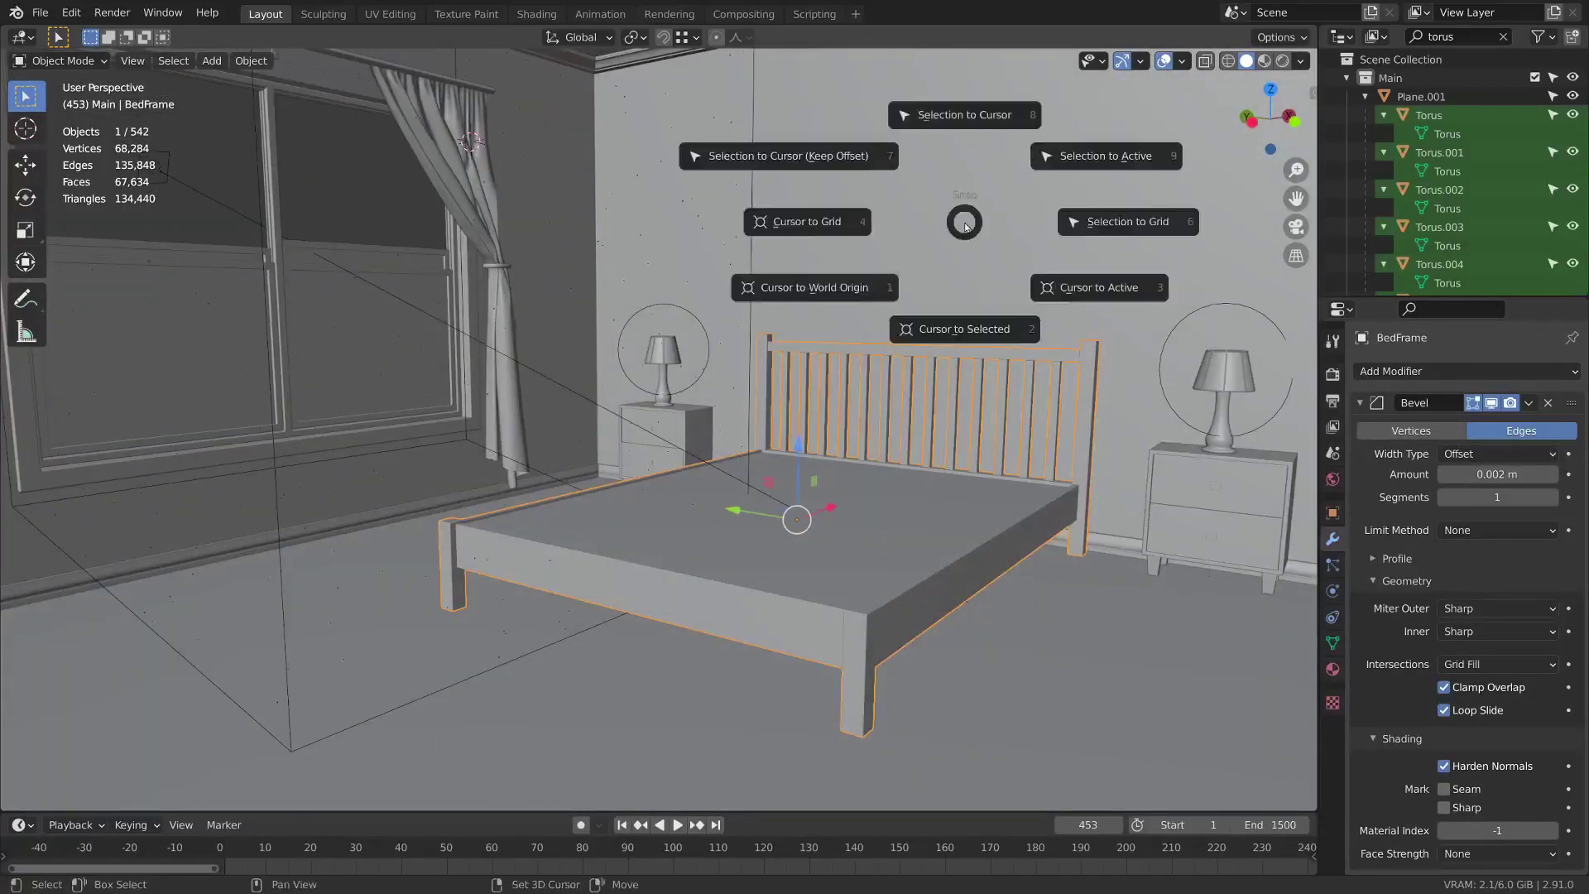
click(964, 331)
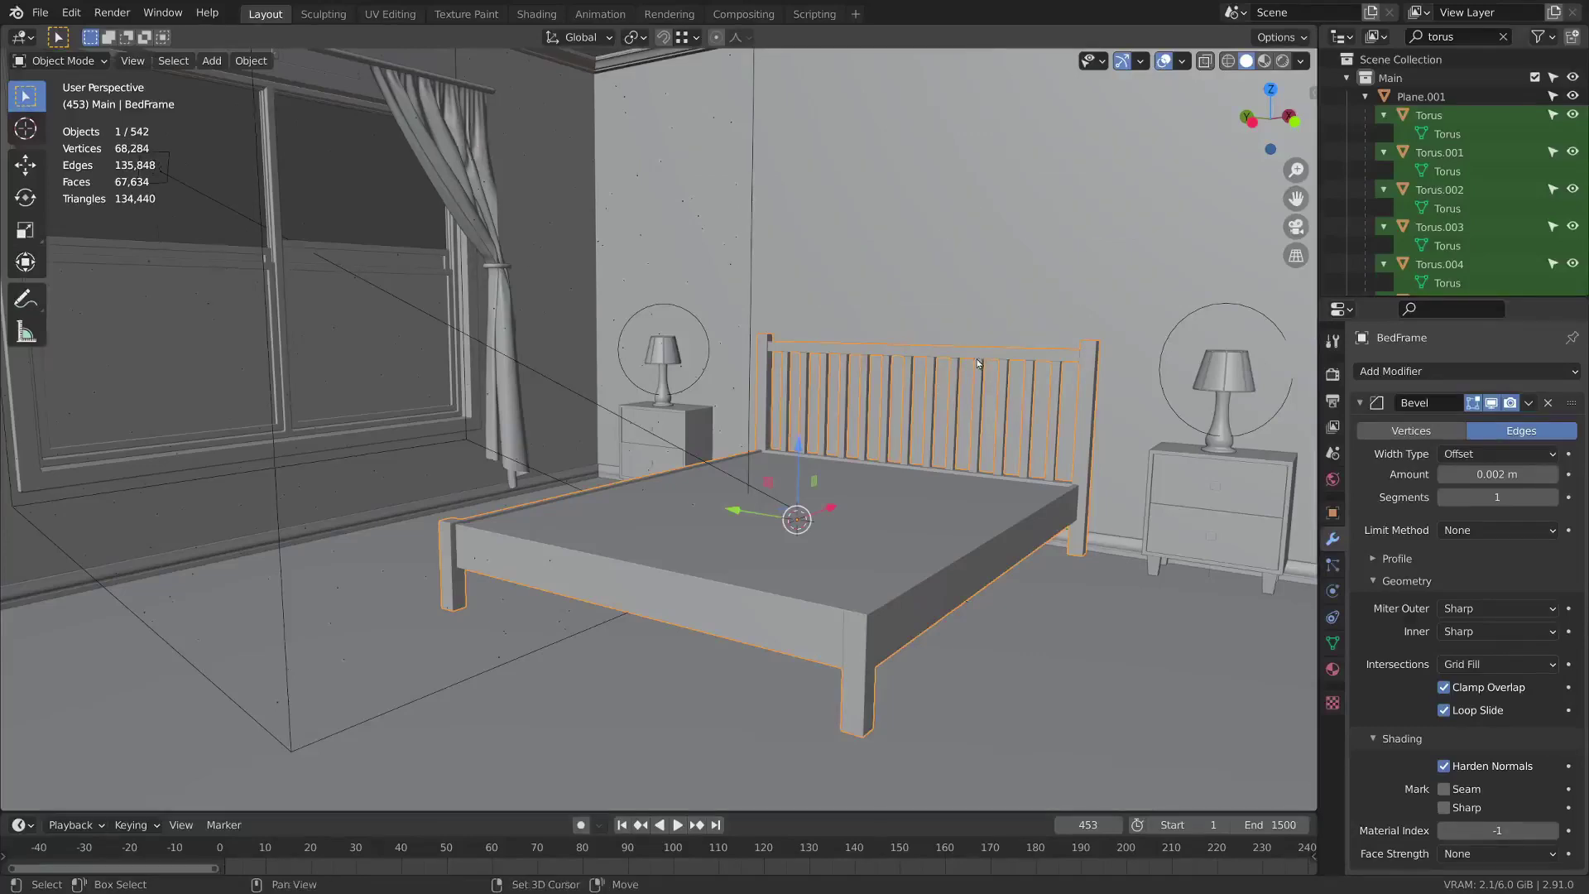
Add a cube mesh at the 3D cursor in the bed frame.
key(shift+a)
mouse_move(978, 356)
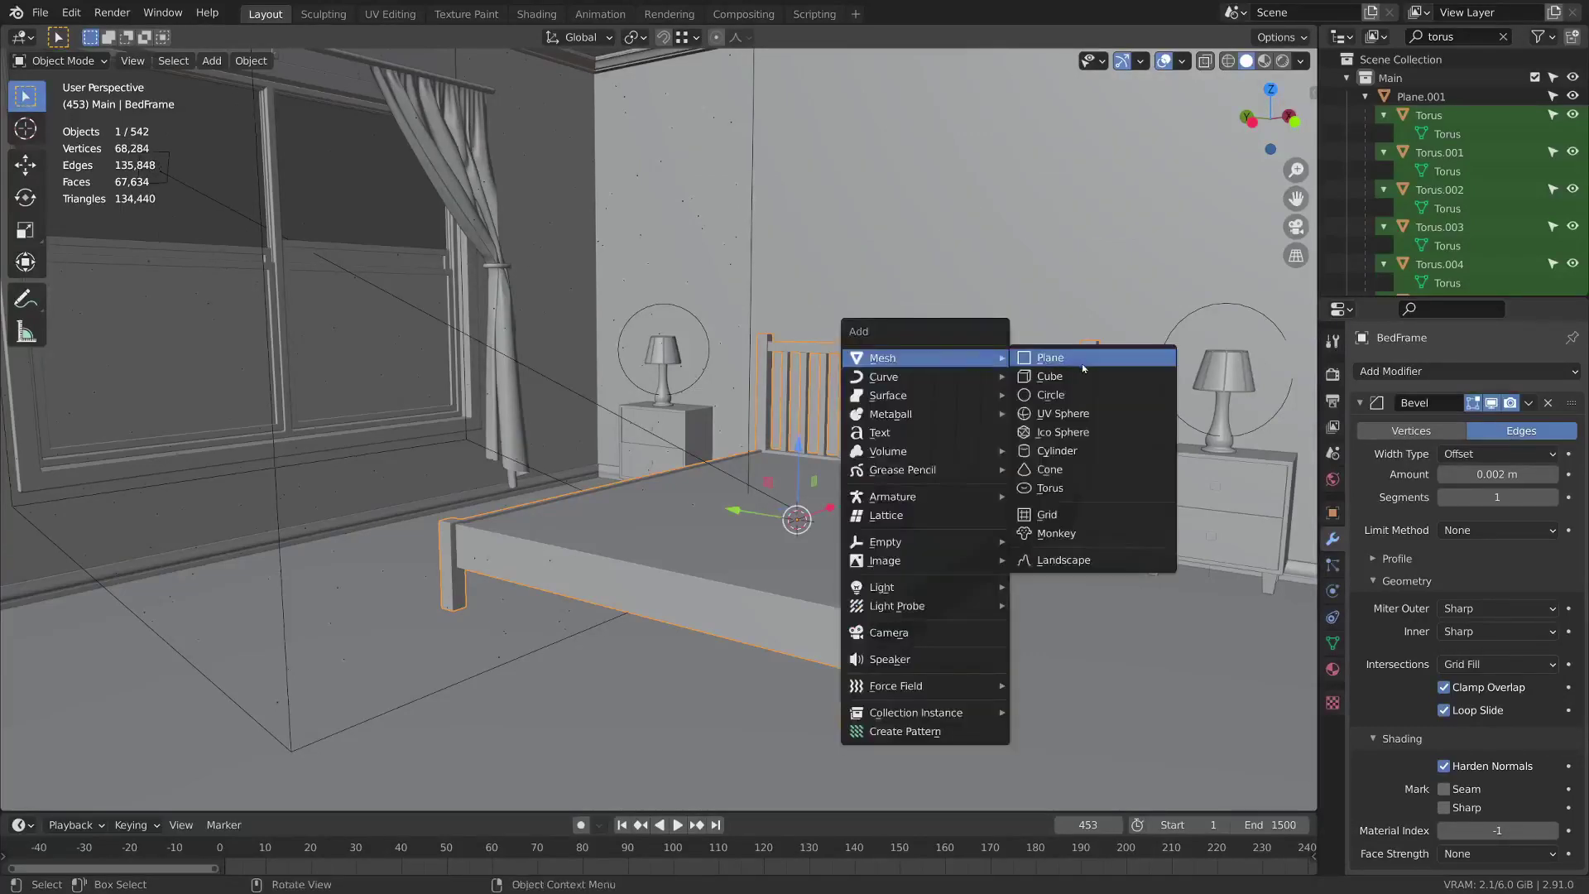
click(1047, 375)
Set the cube's dimensions to 1.5 m in Y and 0.2 m in Z for the mattress.
scroll(962, 450, down, 6)
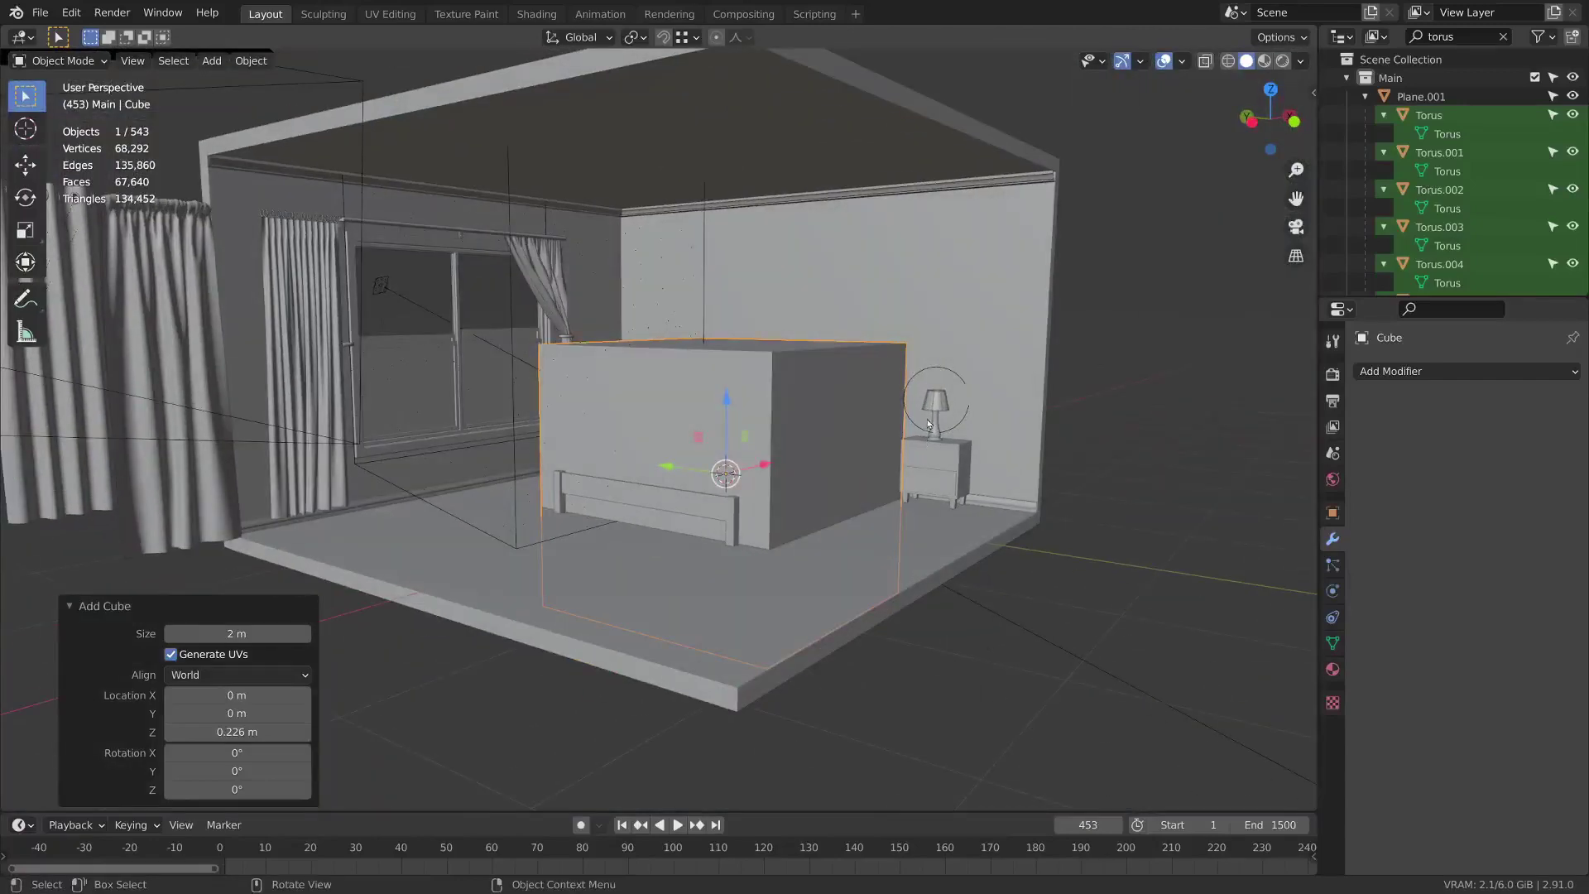
key(n)
click(1307, 94)
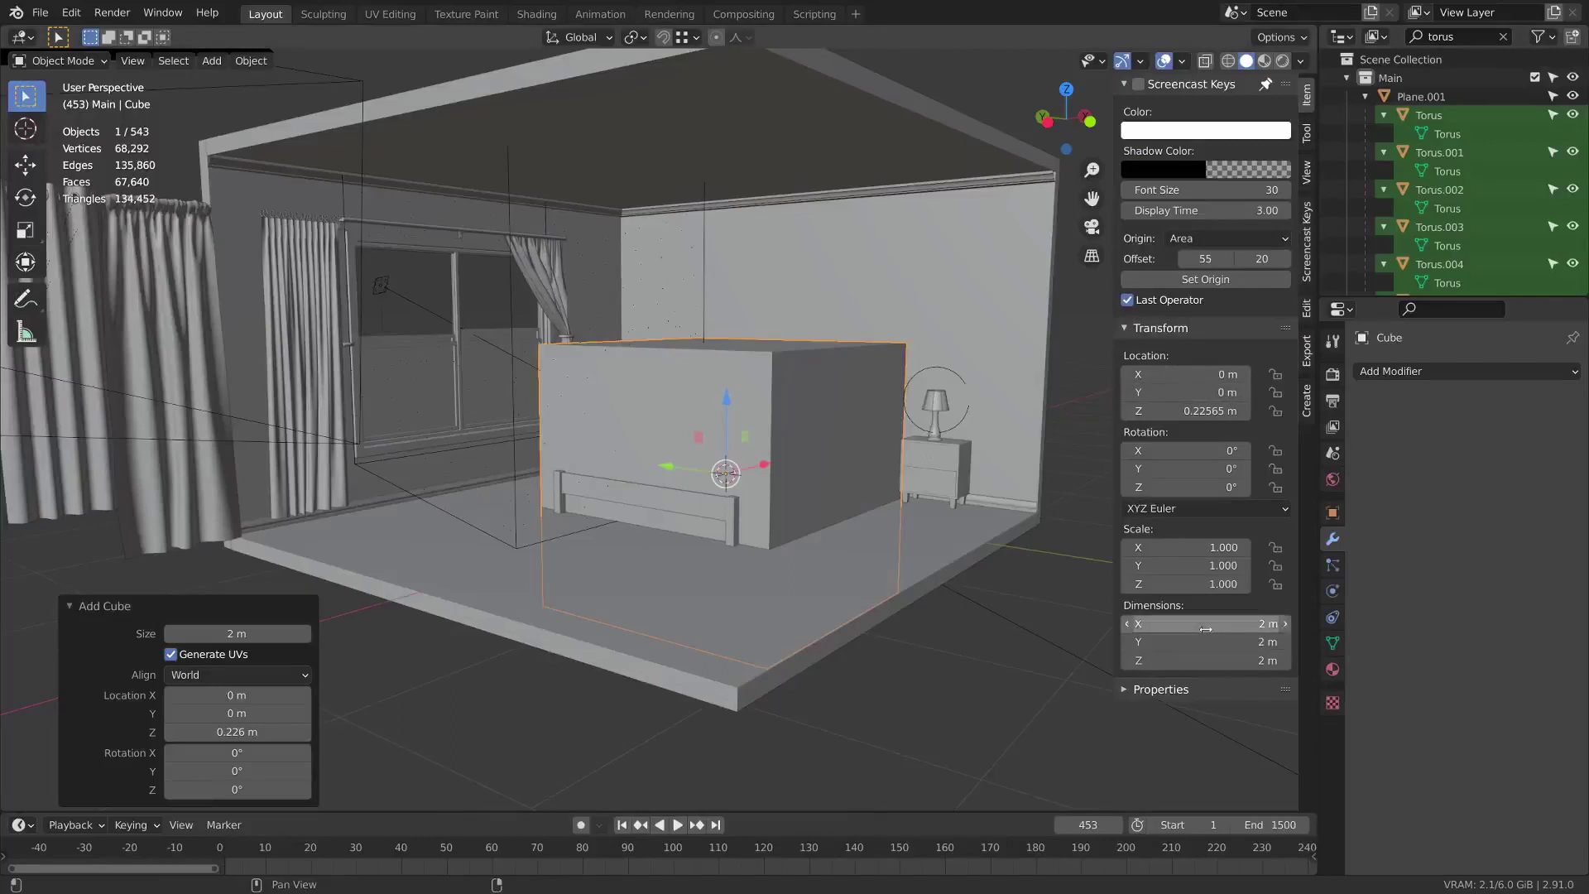
click(1242, 625)
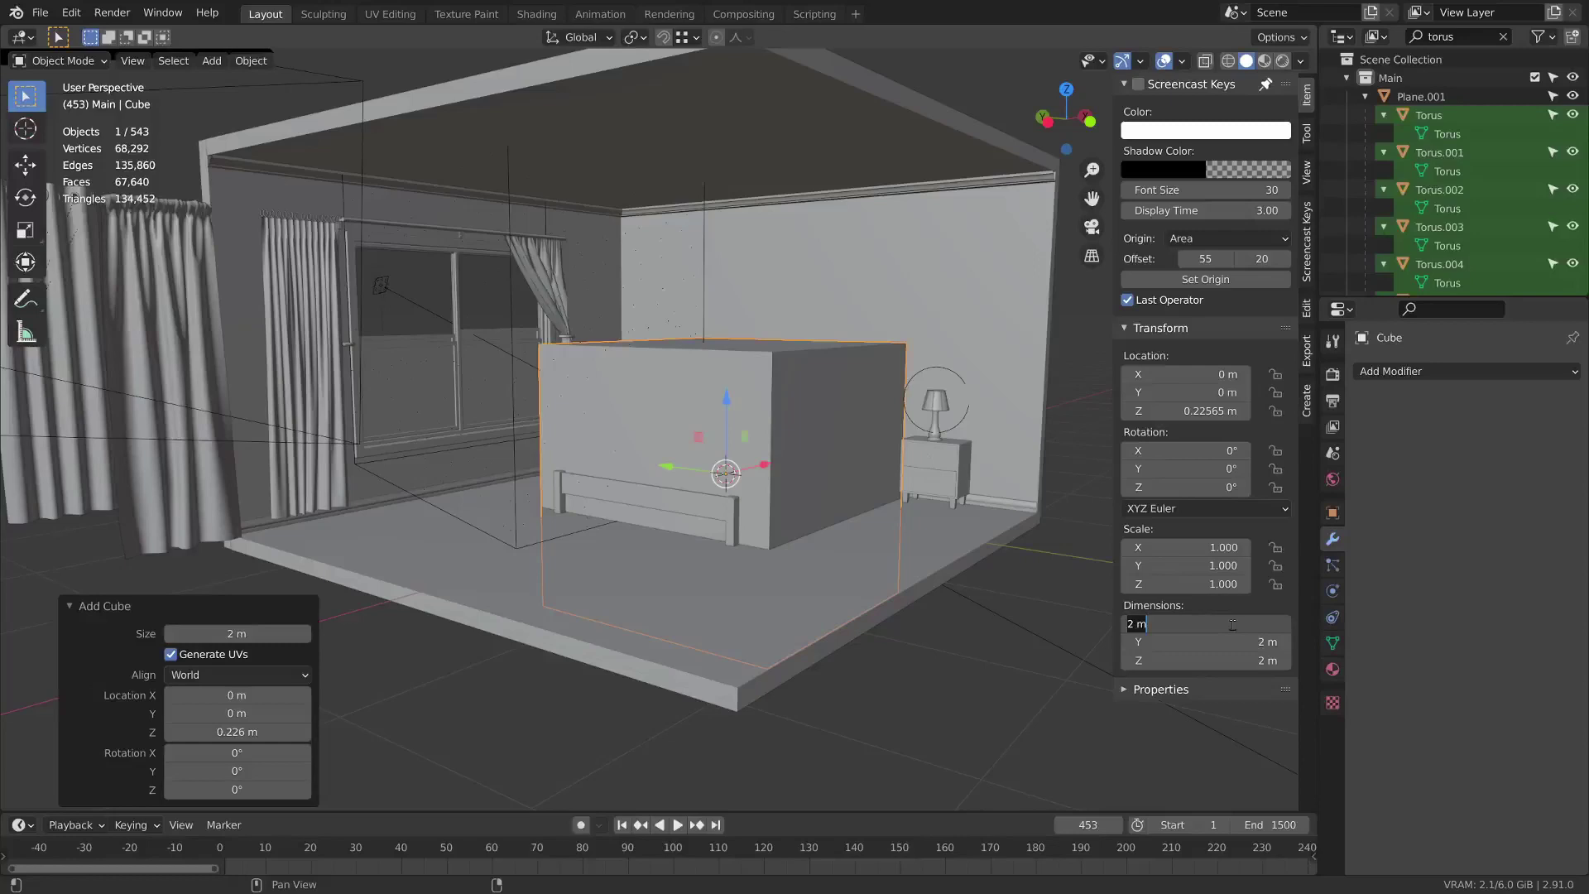
key(Tab)
text(1.5)
key(Return)
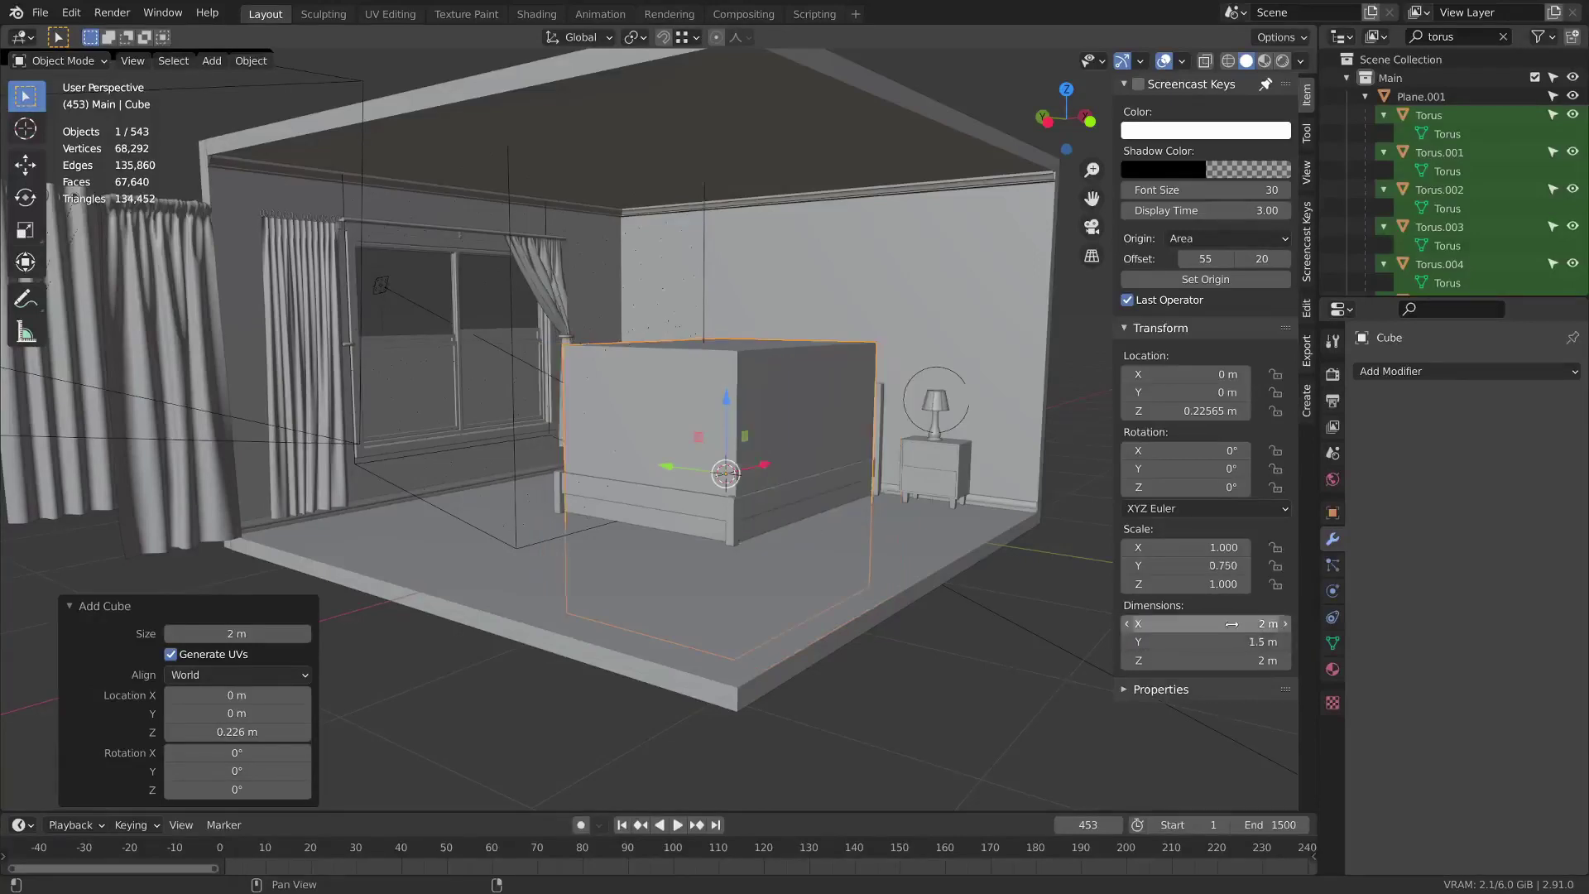
key(Tab)
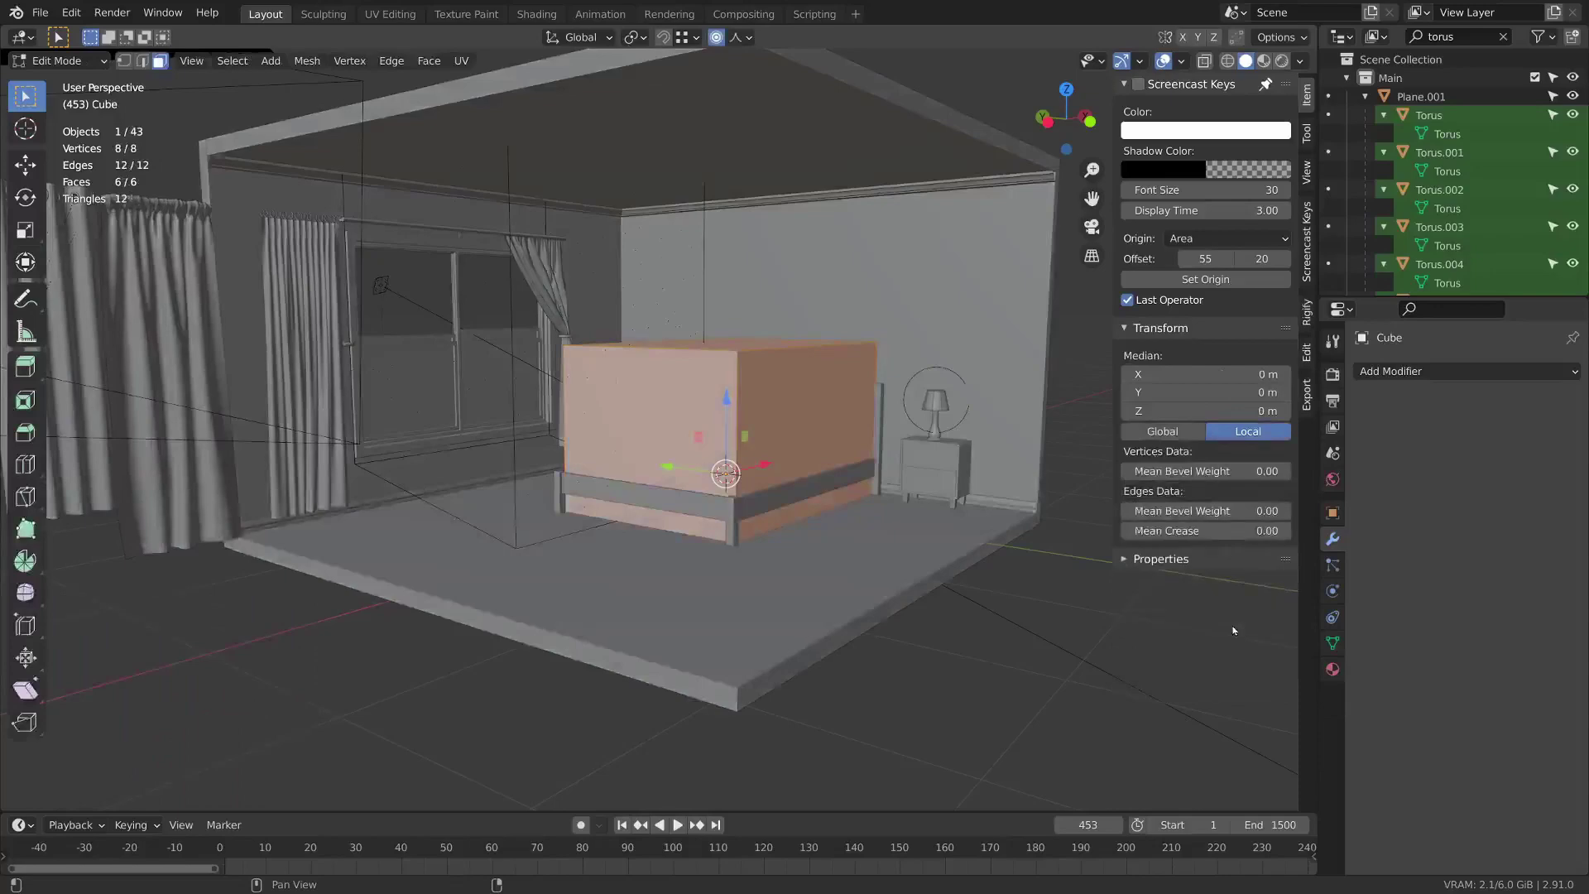
key(Tab)
double_click(1216, 660)
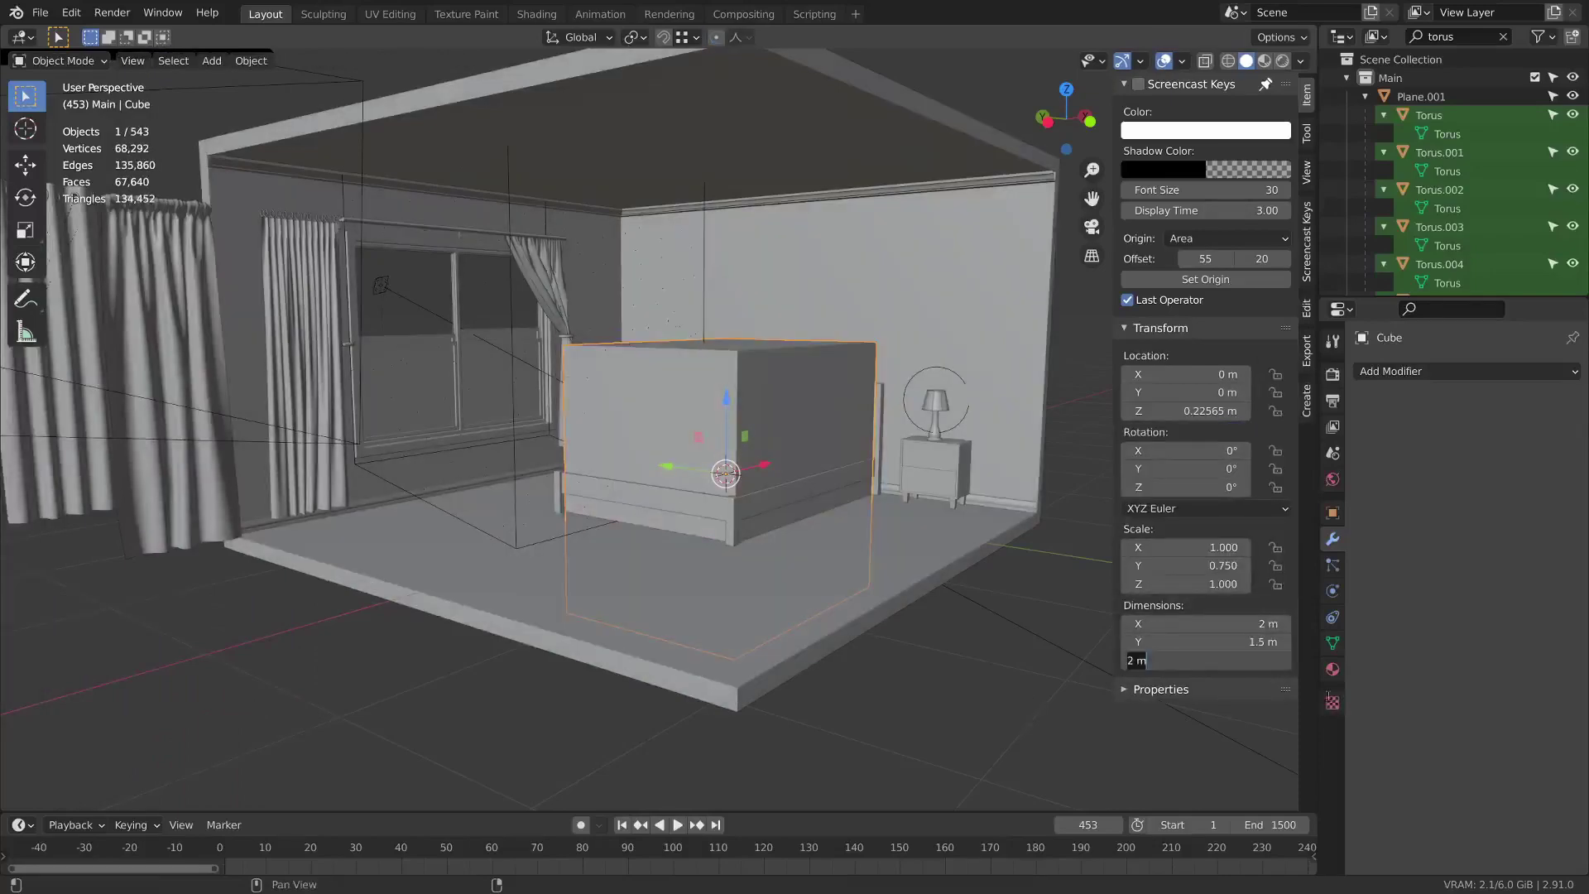
text(.2)
key(Return)
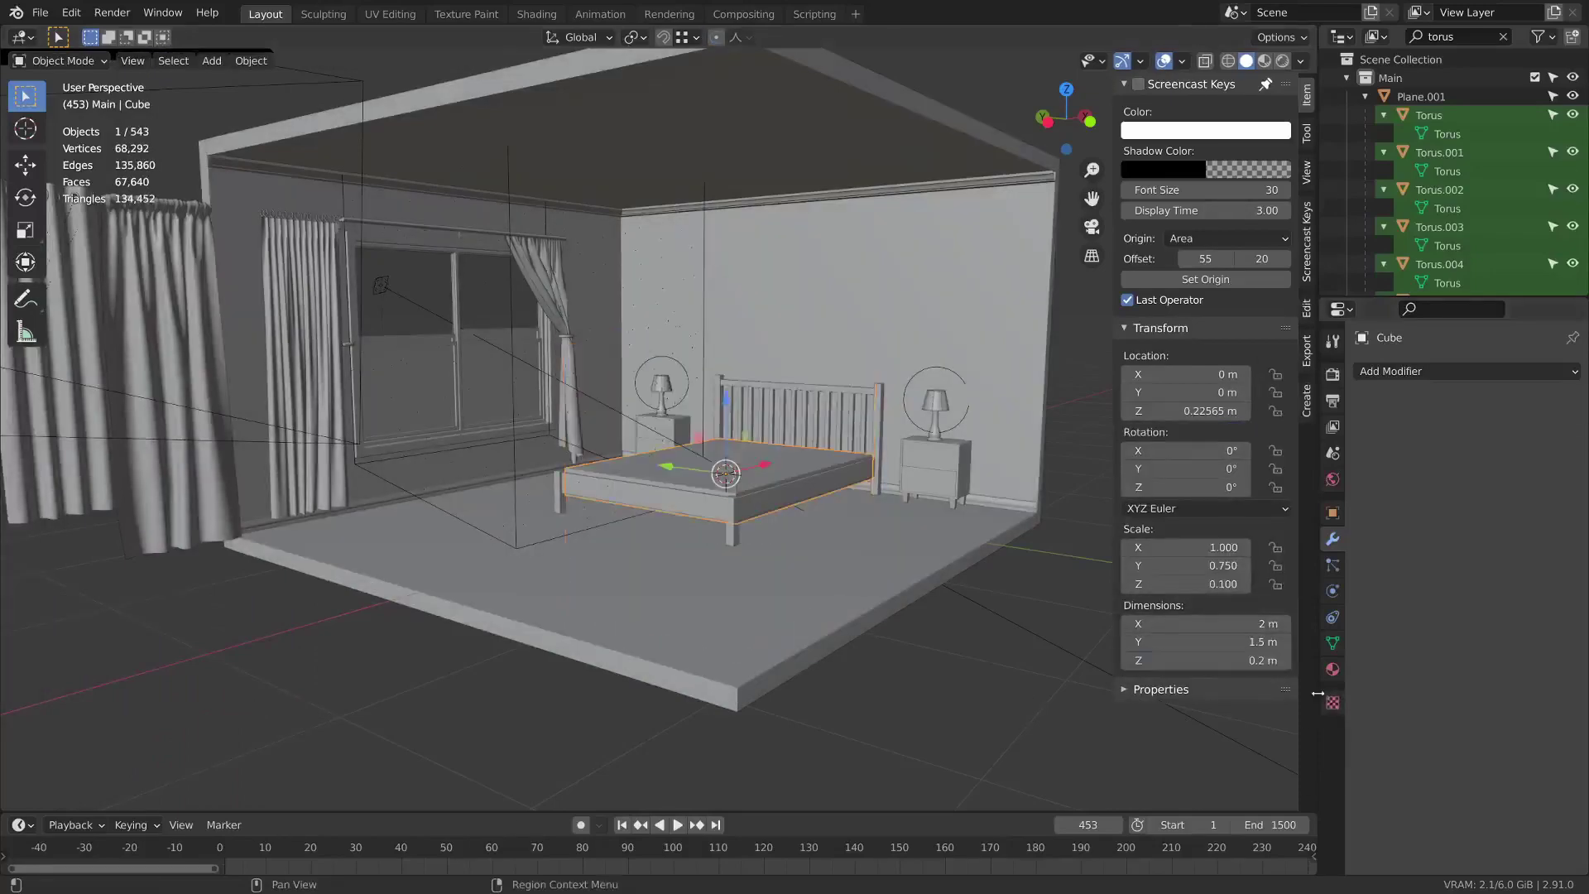
Apply the scale of the mattress cube.
scroll(1022, 548, up, 4)
middle_drag(1022, 548, 982, 444)
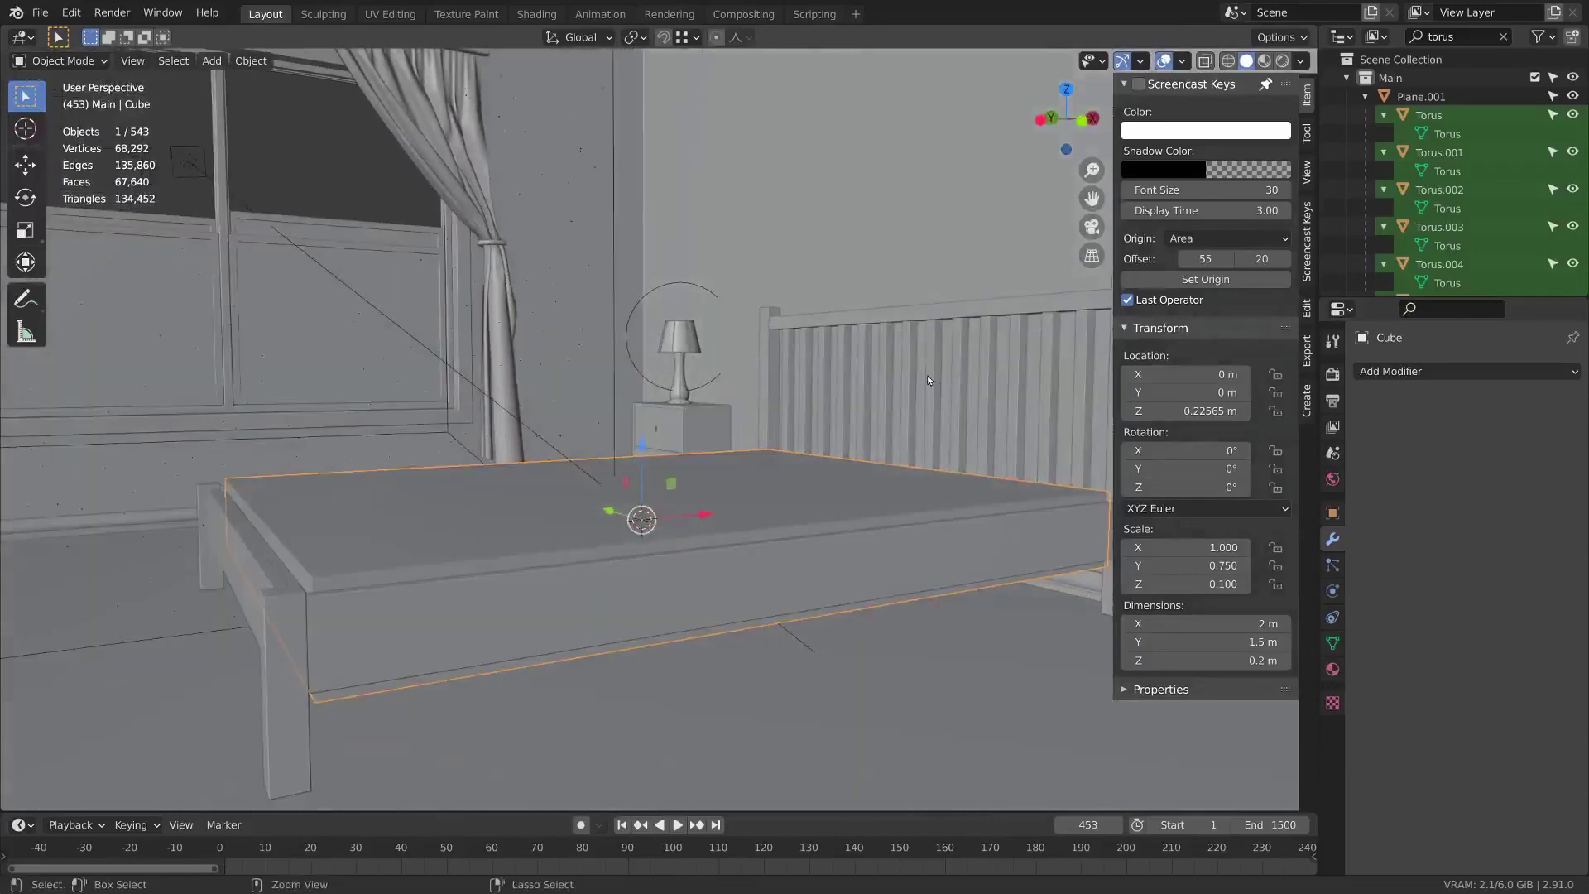
key(ctrl+a)
click(861, 412)
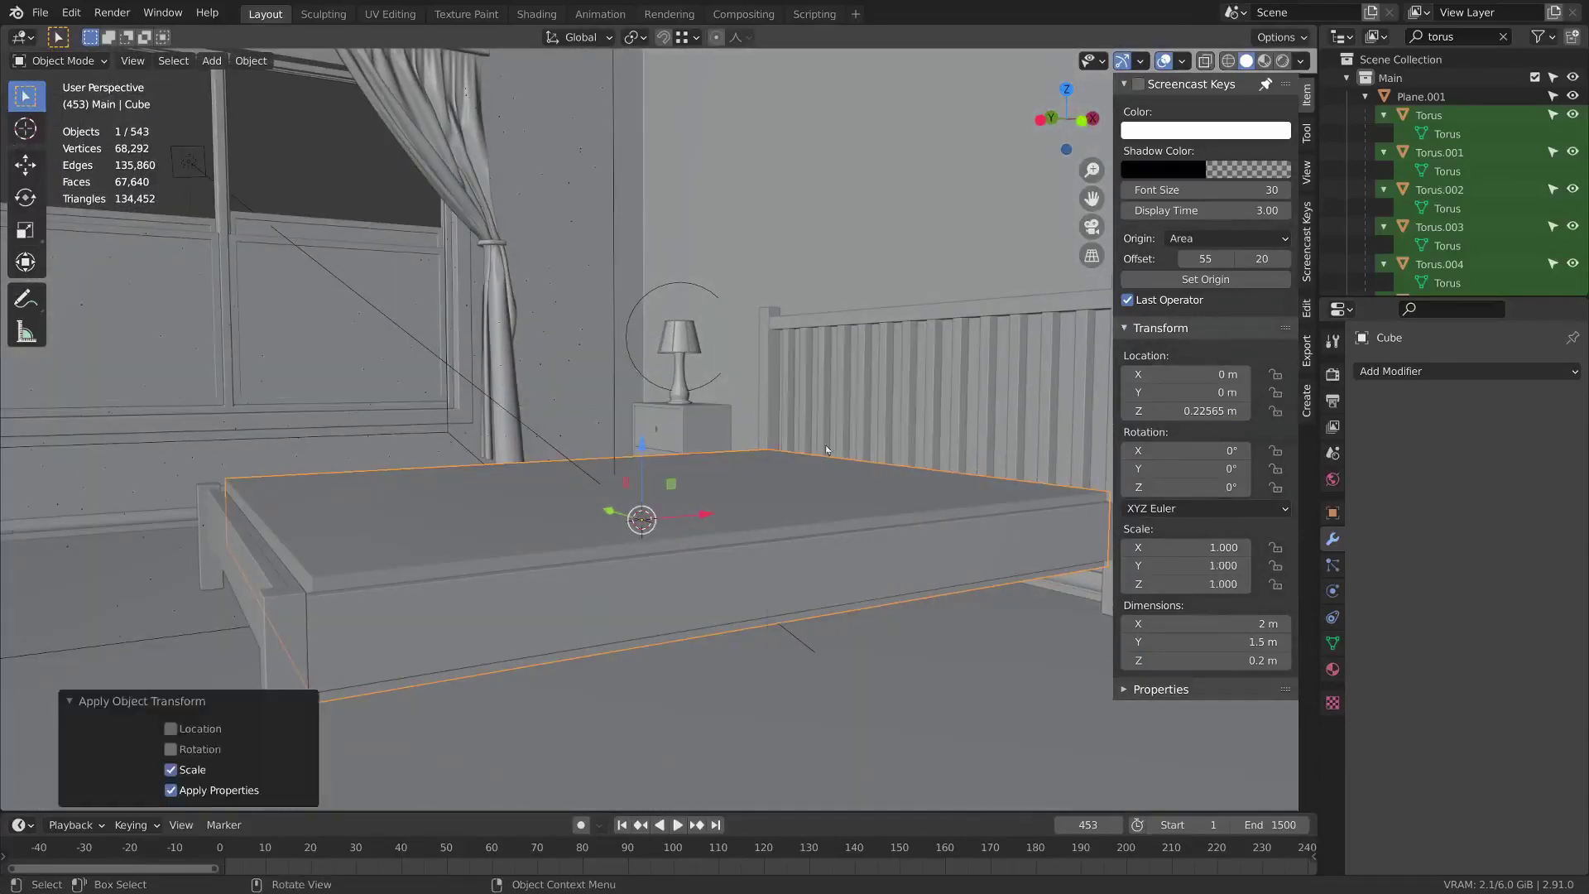
Raise the mattress cube about 0.196 m onto the bed frame and shift it about -0.022 m along X.
drag(638, 455, 638, 389)
mouse_move(713, 405)
middle_down()
mouse_move(484, 405)
mouse_move(717, 401)
middle_up()
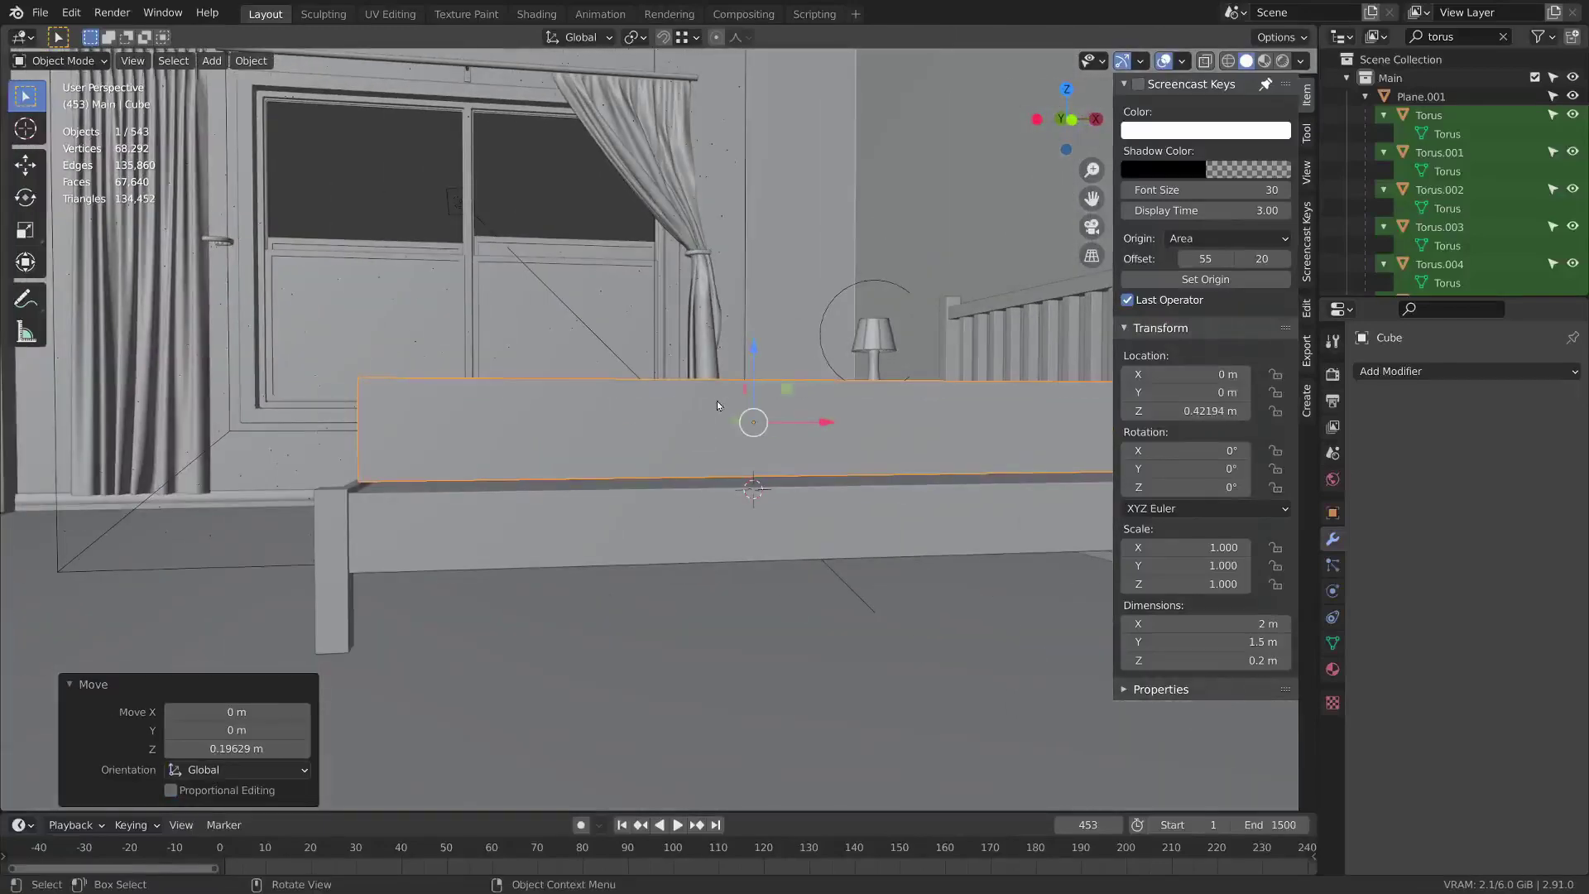
drag(827, 425, 822, 426)
In Edit Mode, add two centred horizontal loop cuts around the sides of the mattress.
middle_drag(821, 426, 724, 379)
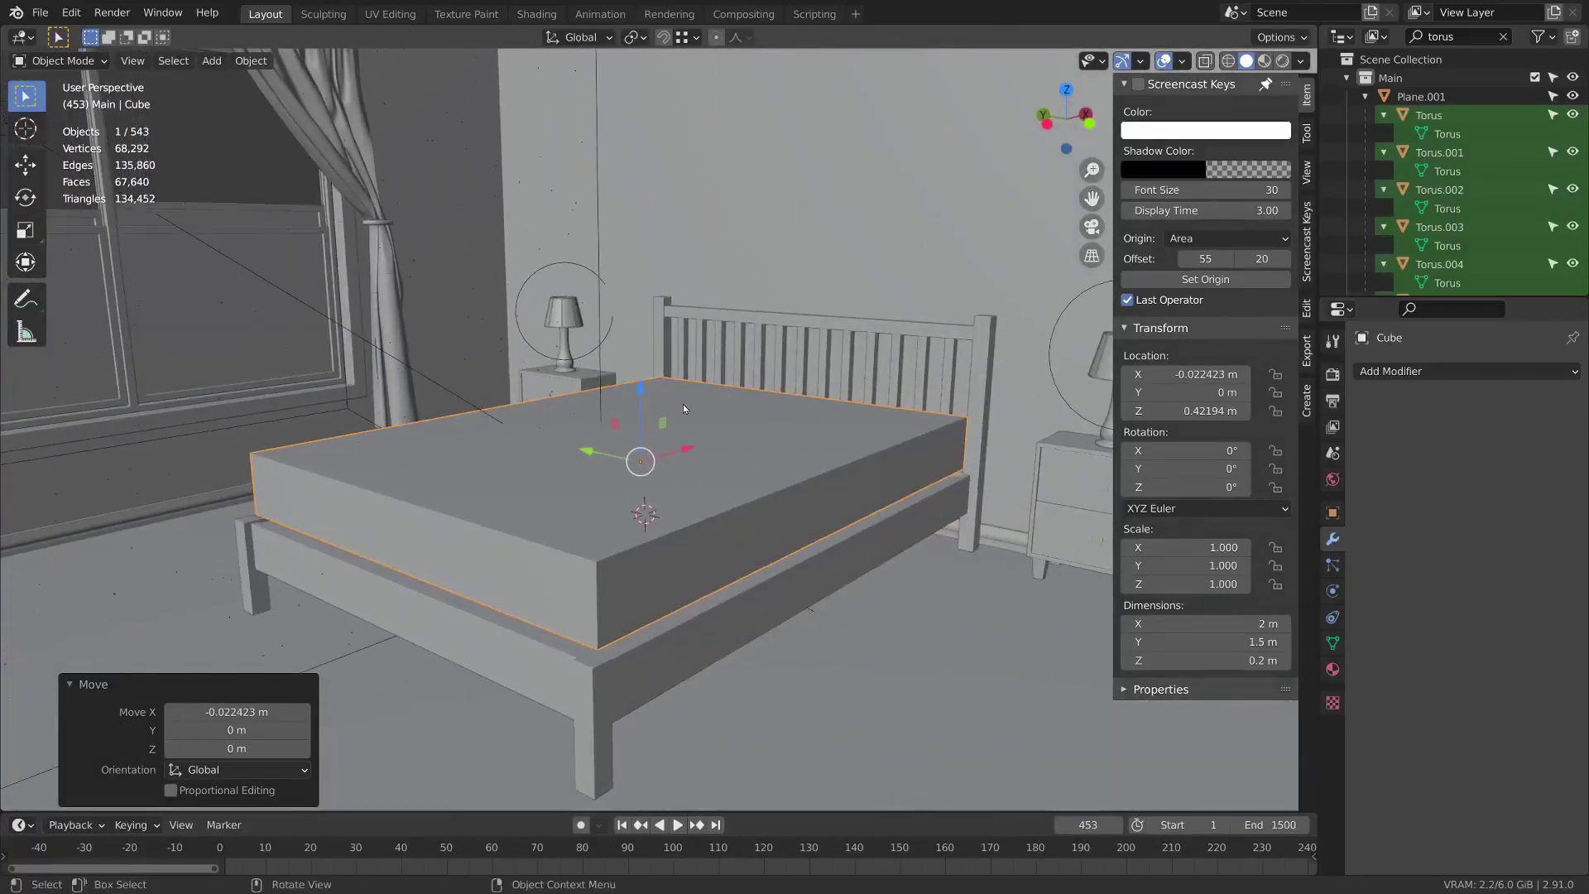
key(Tab)
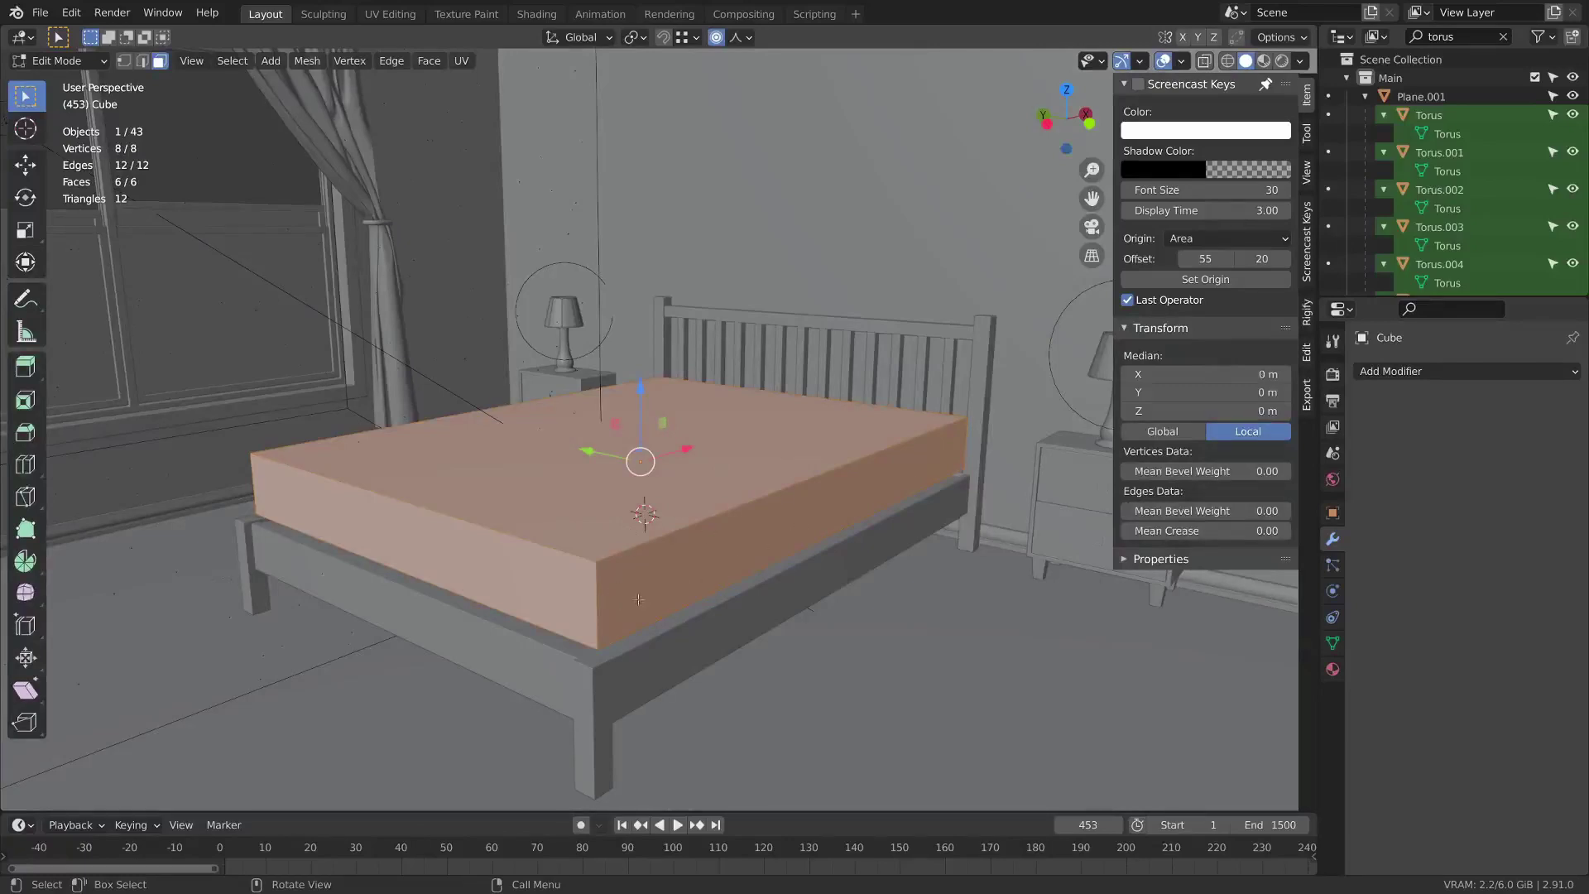
key(ctrl+r)
scroll(590, 600, up, 1)
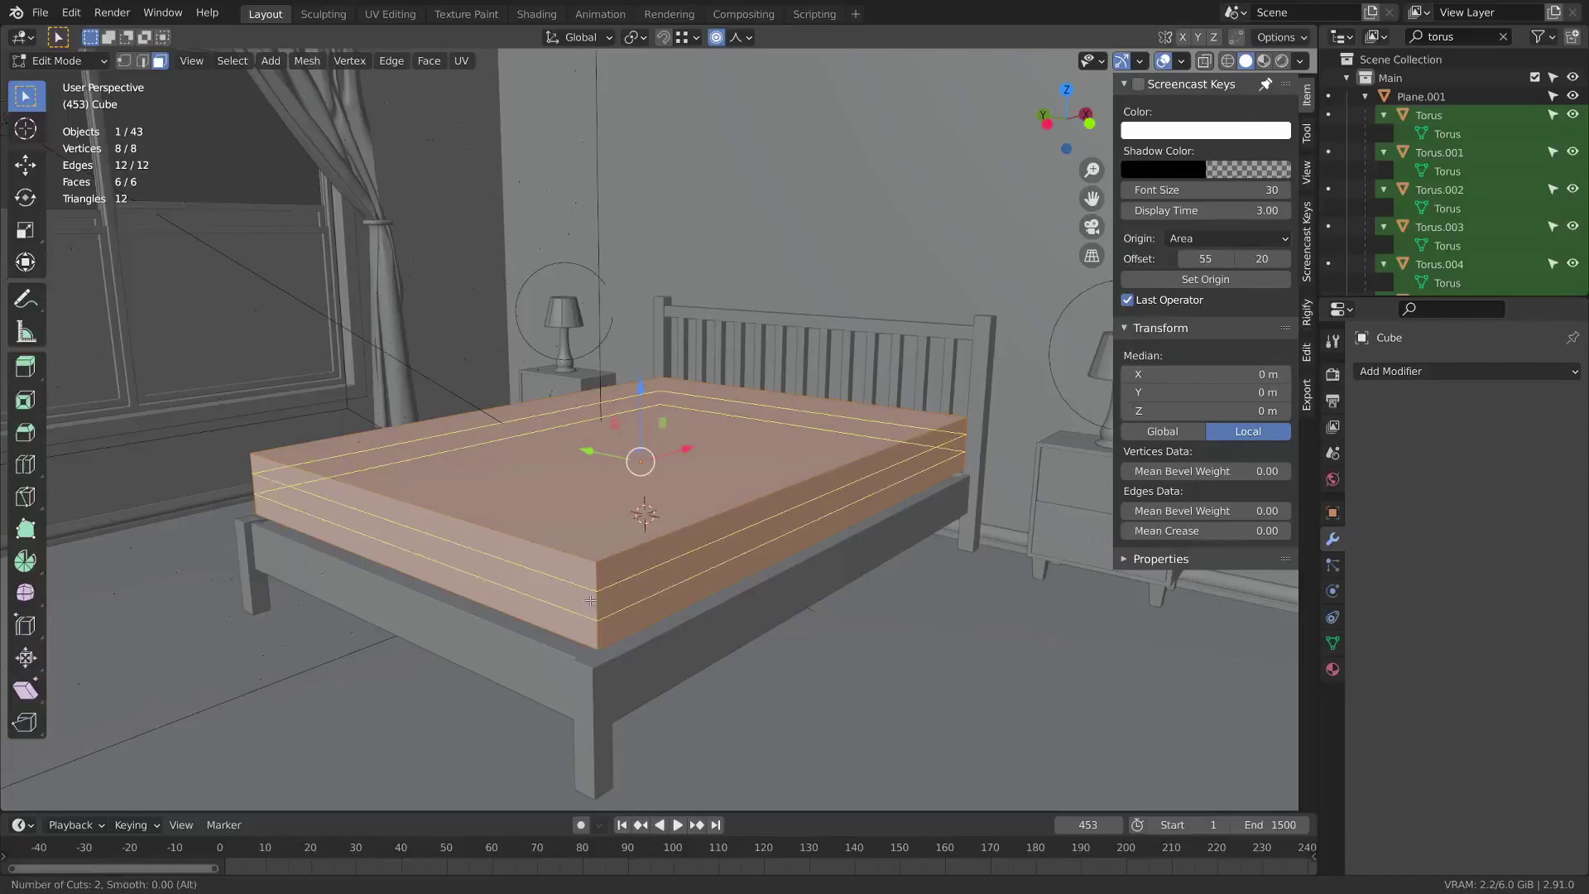
click(590, 601)
right_click(590, 600)
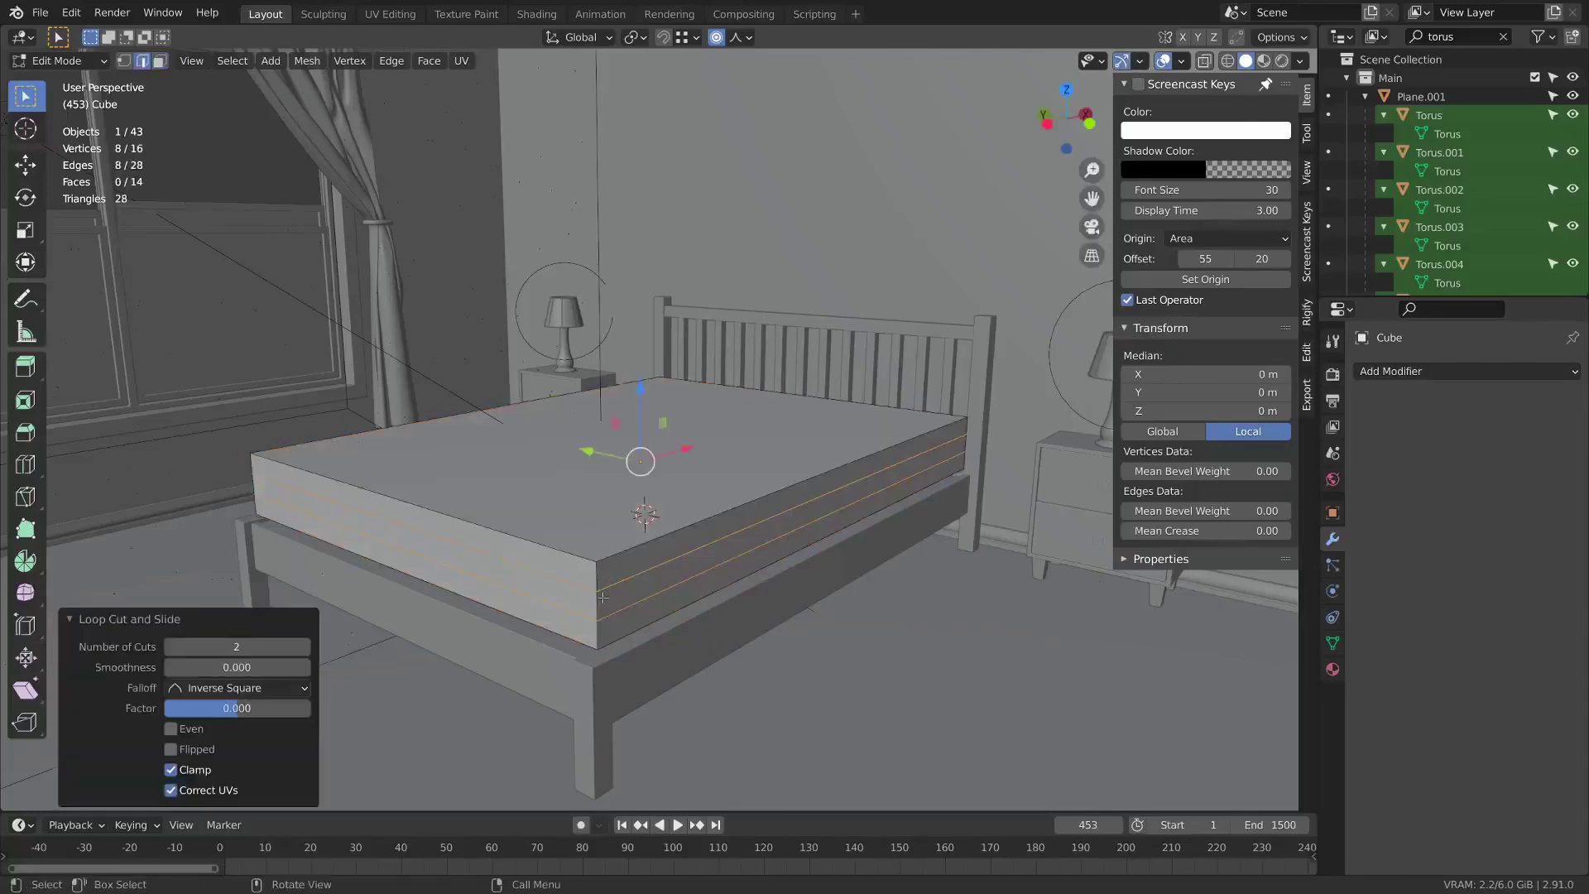
Add 25 evenly spaced loop cuts along the length of the mattress.
middle_drag(724, 544, 760, 511)
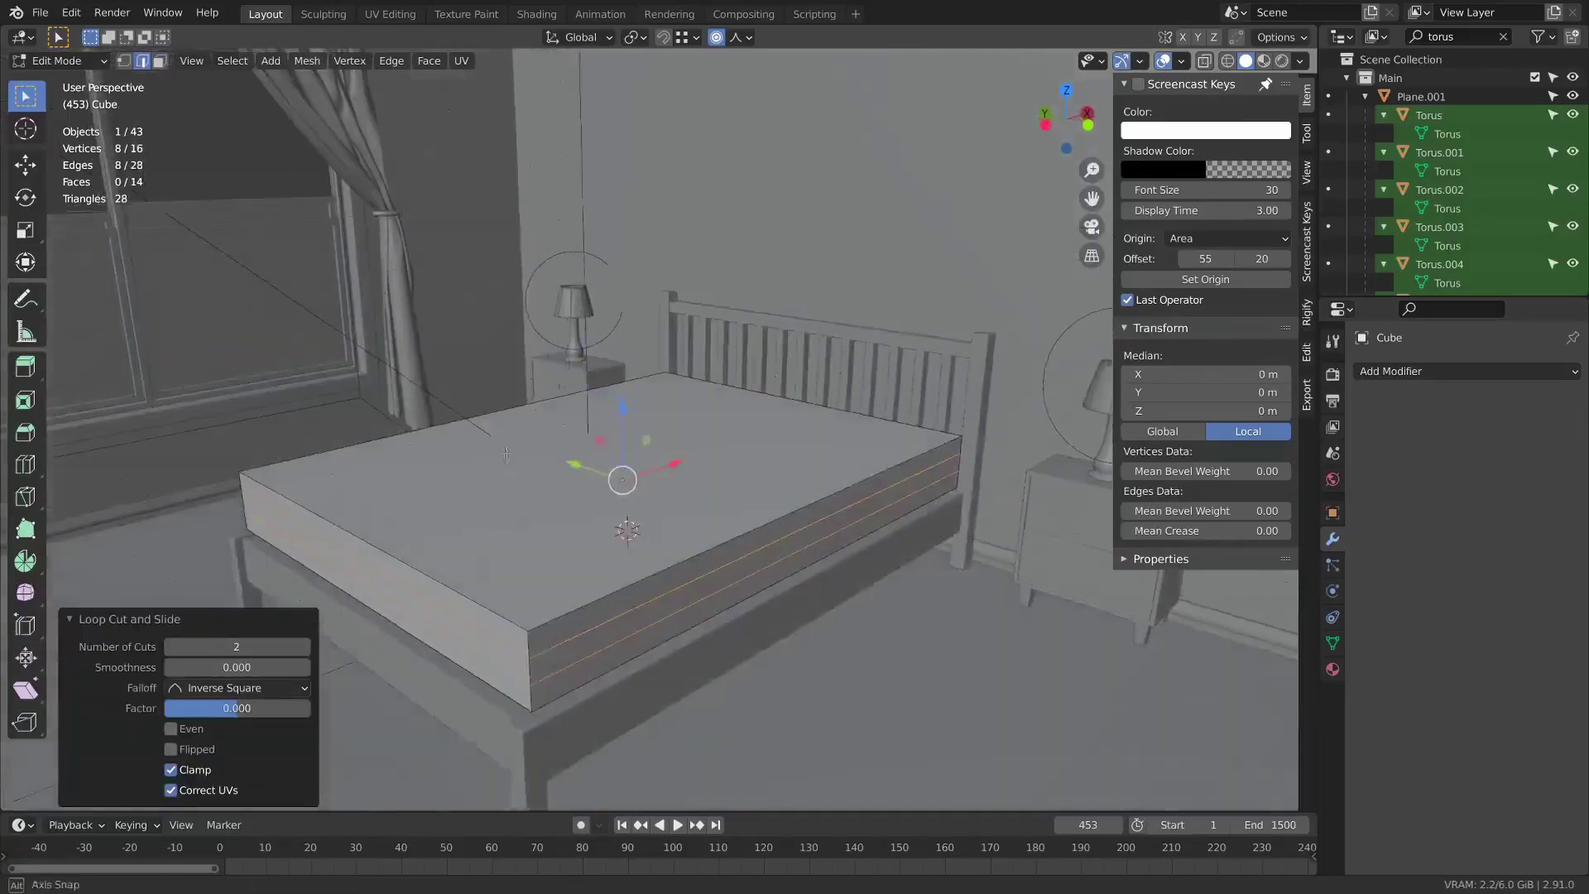
key(ctrl+r)
scroll(760, 512, up, 20)
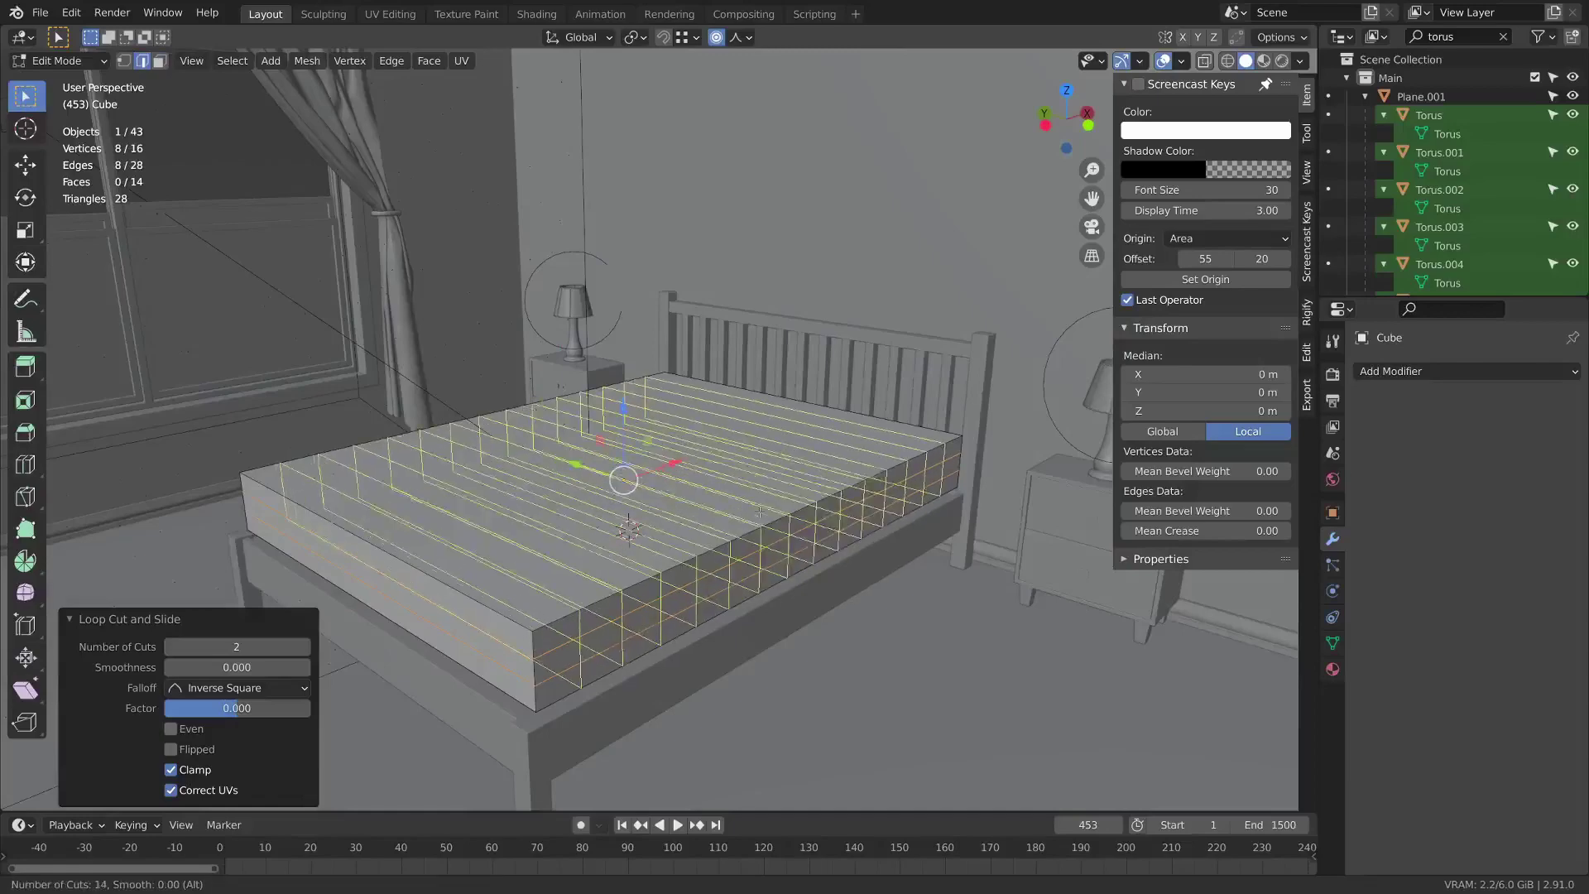
click(759, 512)
right_click(760, 512)
Add 19 evenly spaced loop cuts across the width of the mattress.
middle_drag(760, 512, 622, 533)
key(ctrl+r)
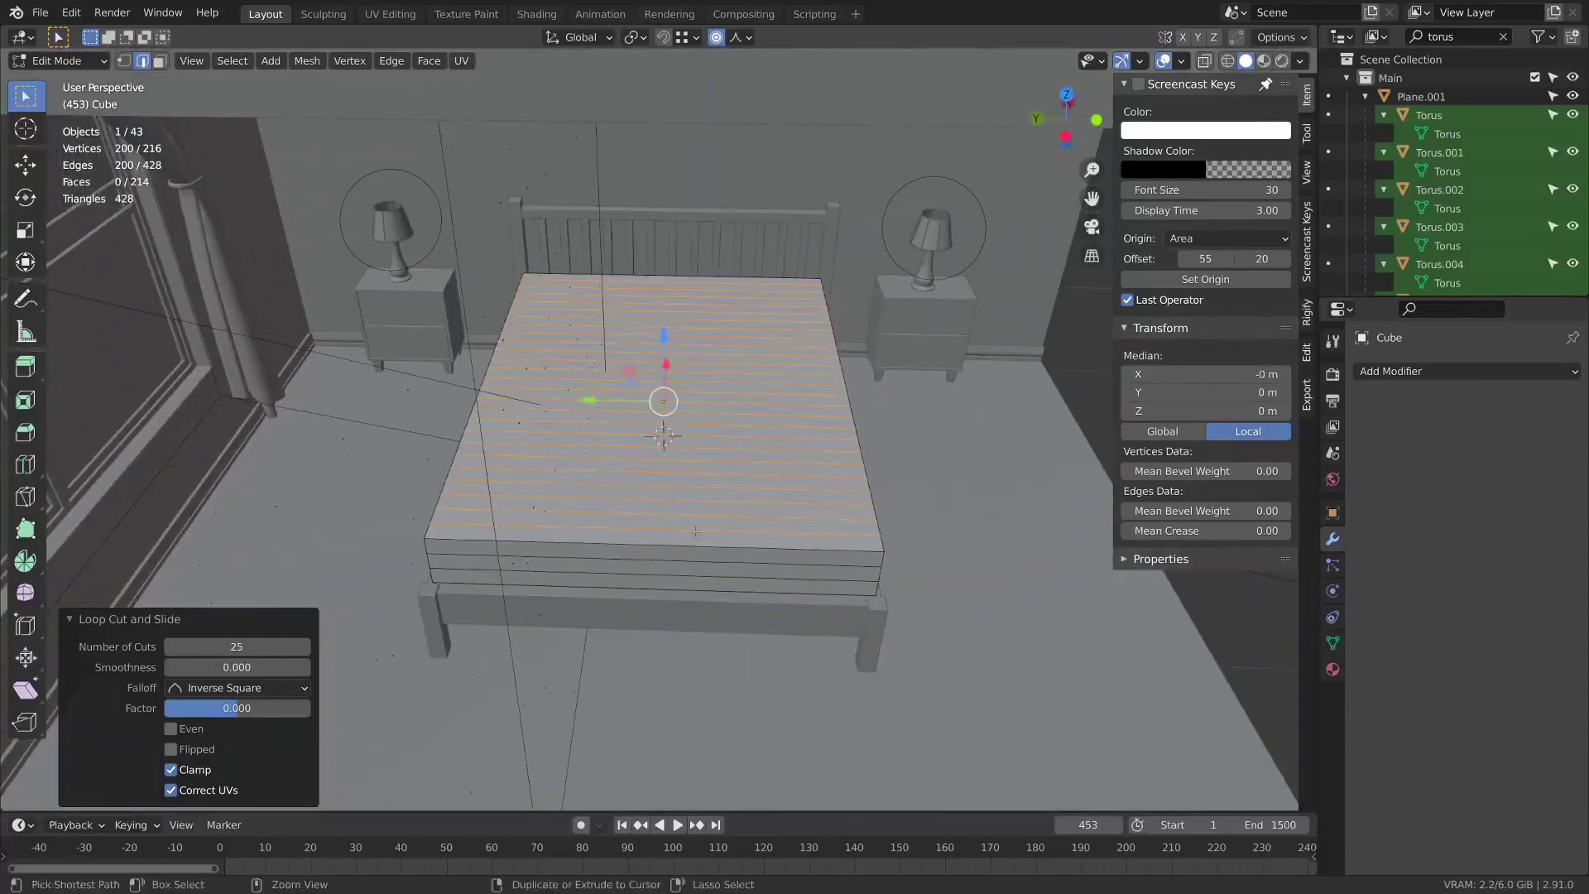
scroll(622, 533, up, 6)
scroll(621, 534, up, 12)
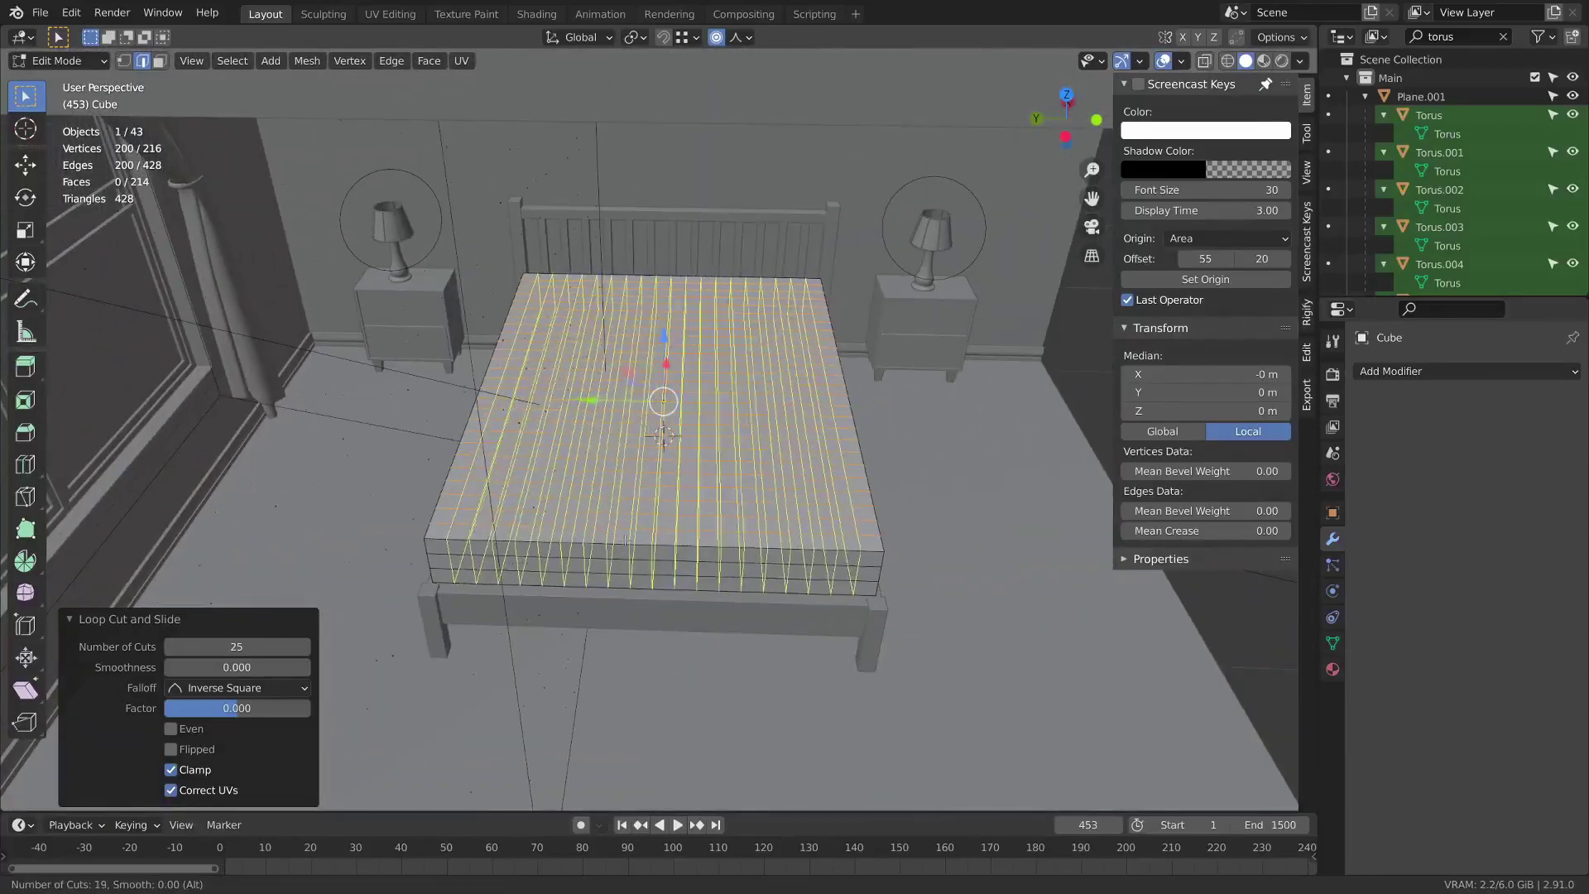
click(625, 540)
right_click(625, 541)
Return the mattress to Object Mode with its mesh deselected and shade it smooth.
middle_drag(770, 513, 927, 374)
key(alt+a)
key(Tab)
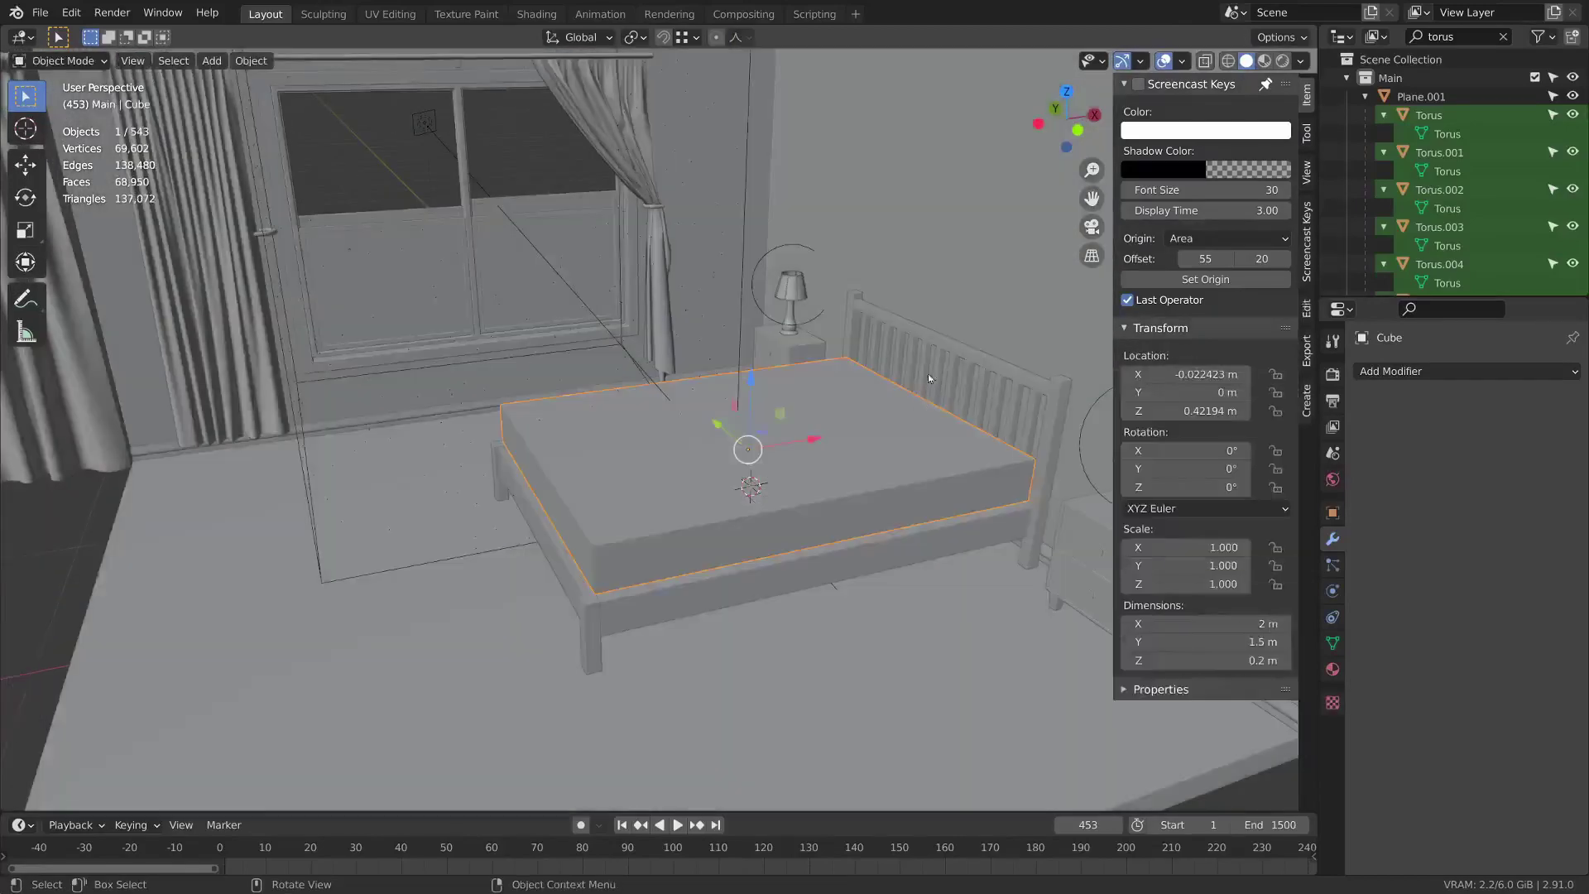
right_click(926, 365)
click(925, 361)
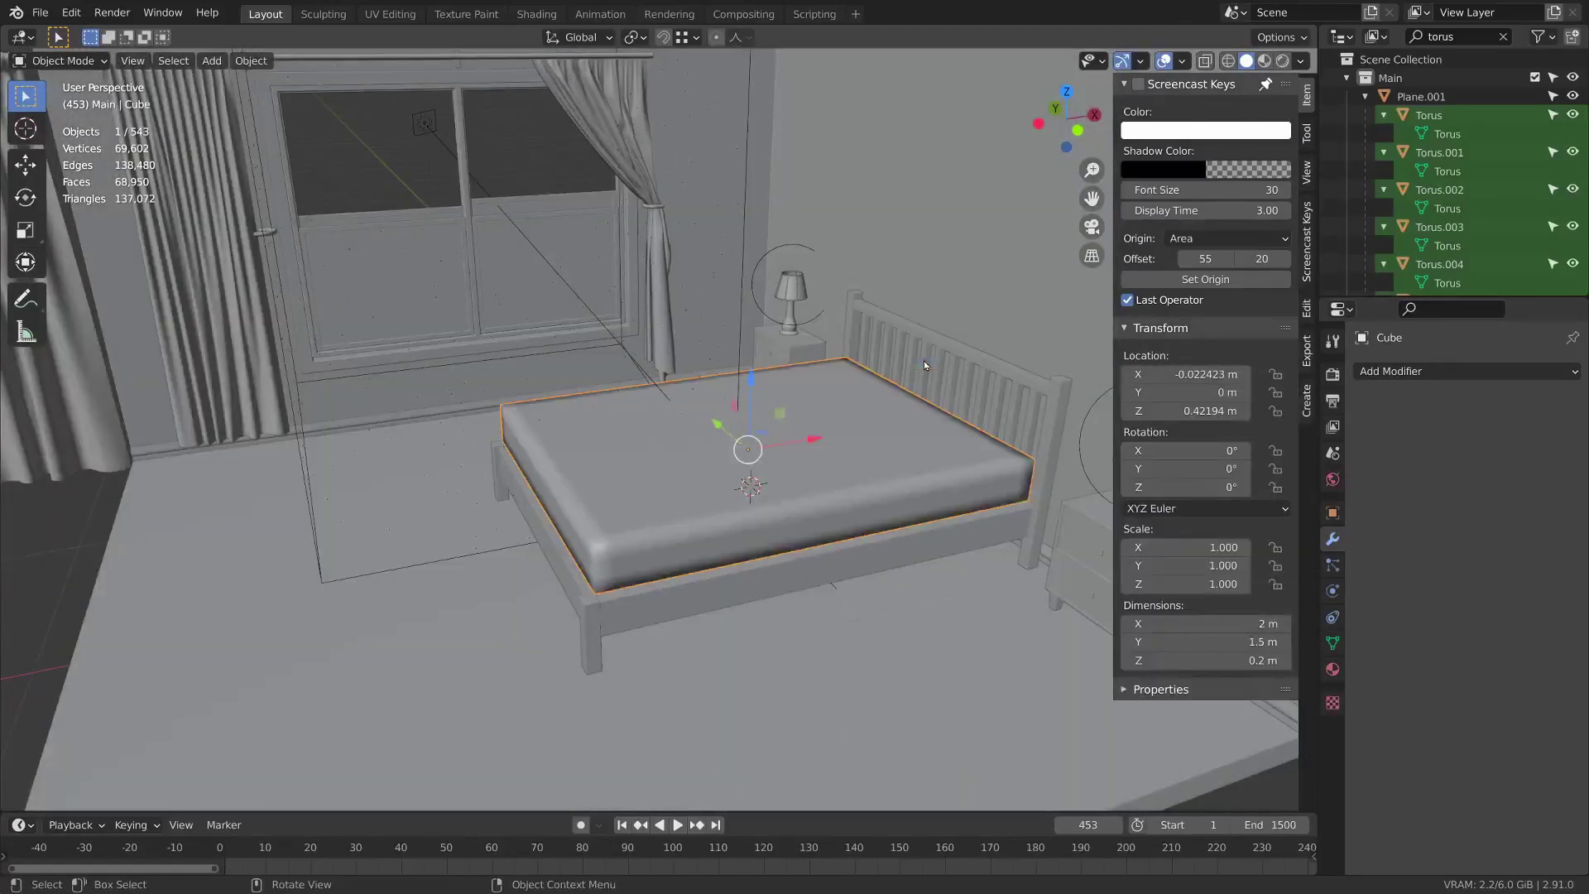
Add a Subdivision Surface modifier to the mattress and raise its viewport level to 2.
middle_drag(794, 533, 836, 530)
click(1438, 370)
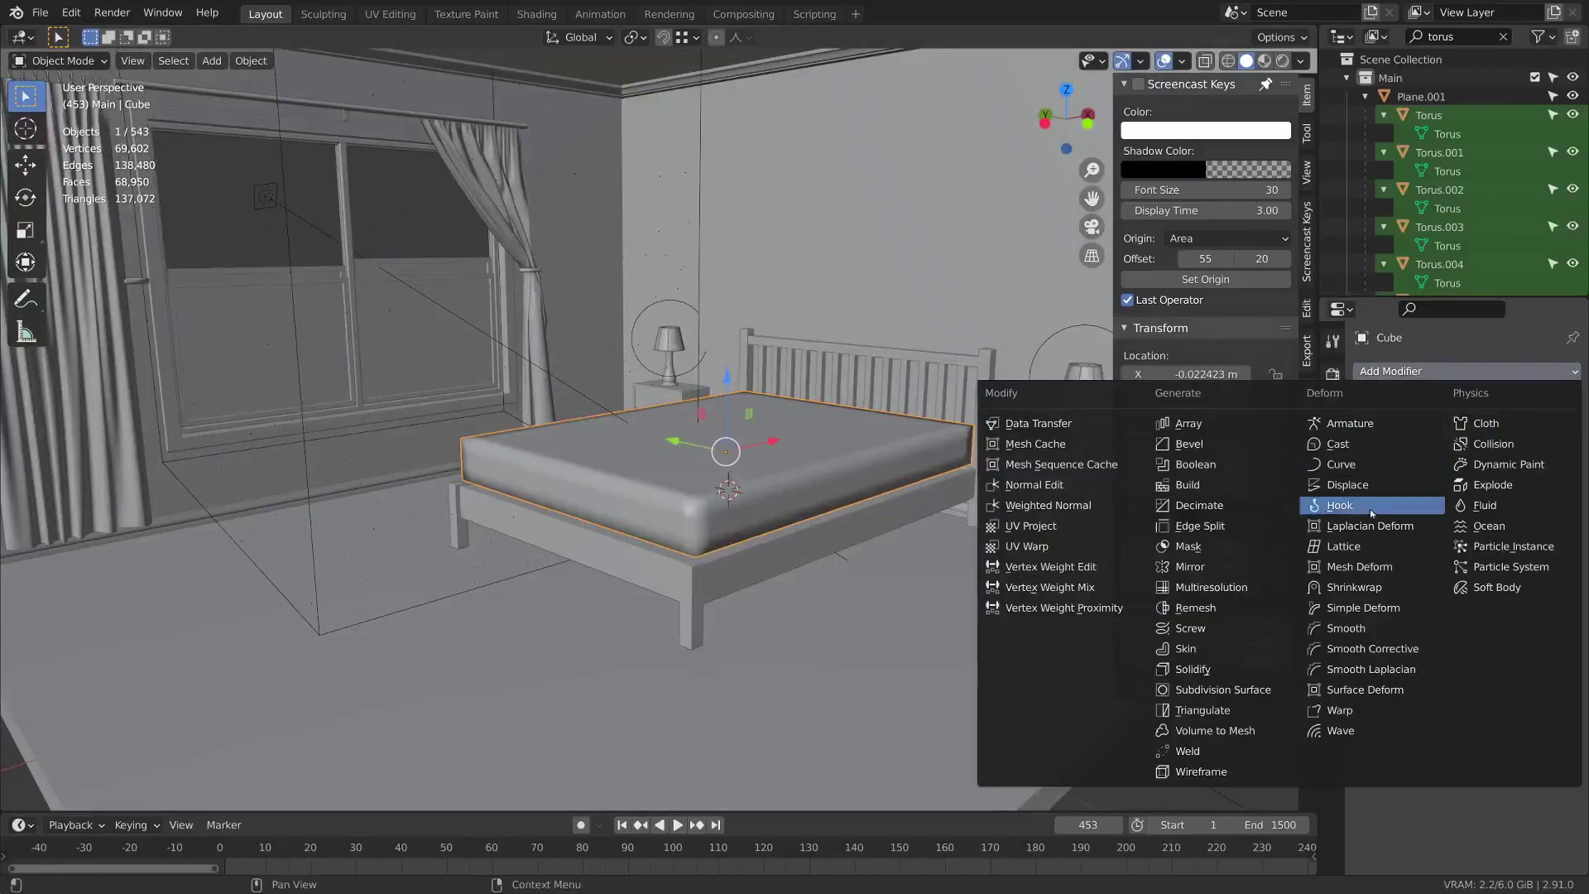
click(1219, 690)
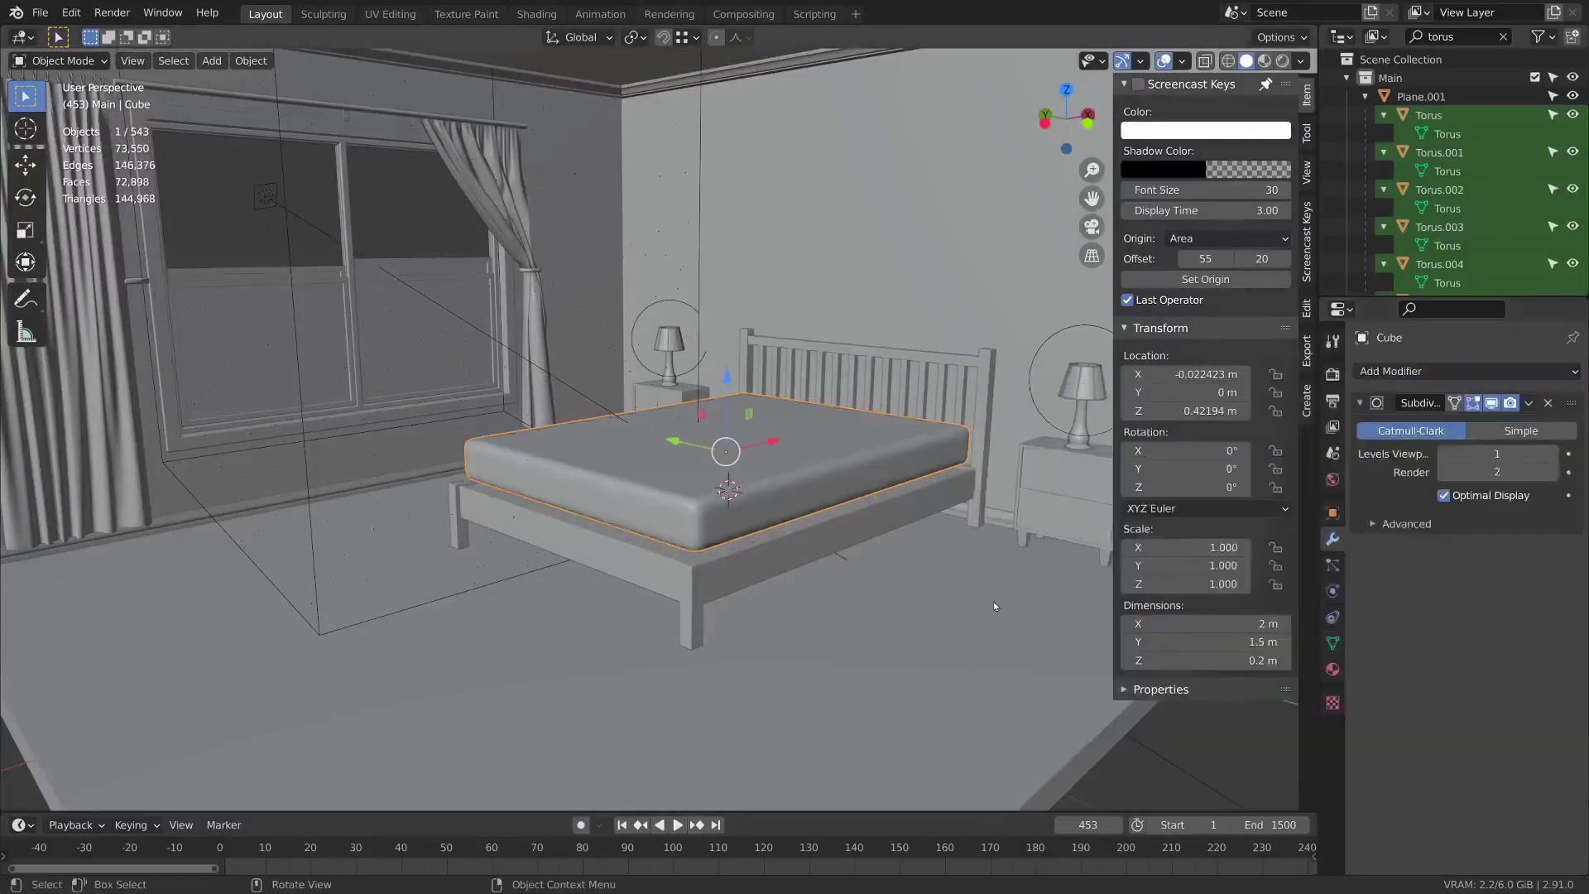
scroll(994, 606, up, 2)
shift+middle_drag(994, 606, 892, 606)
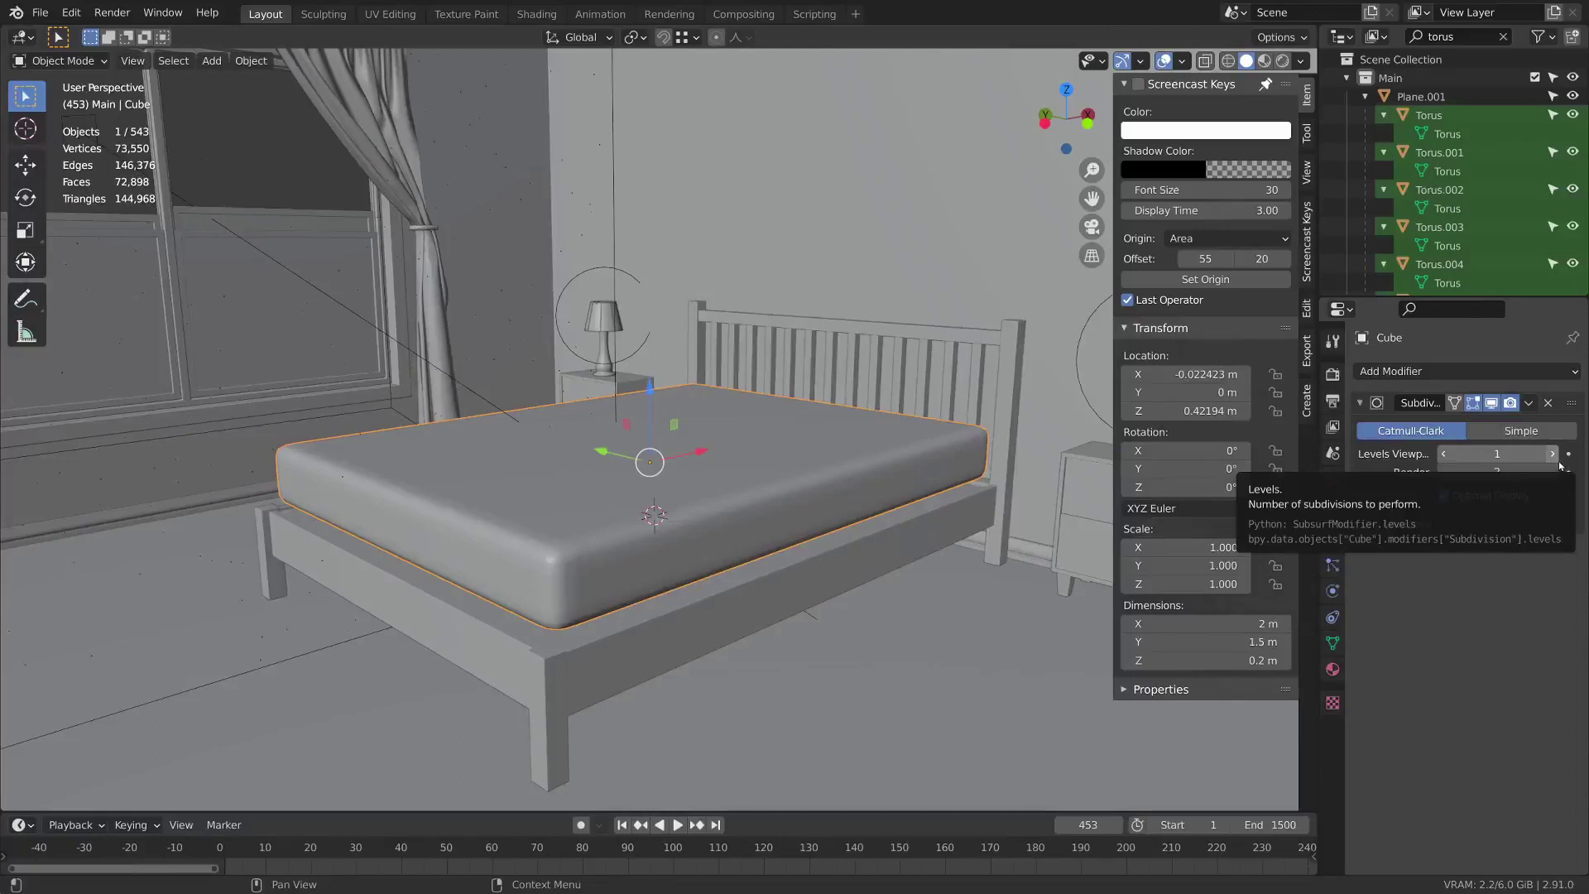
click(1553, 453)
Add a Cloth modifier to the mattress and move the timeline back to frame 0.
click(1559, 372)
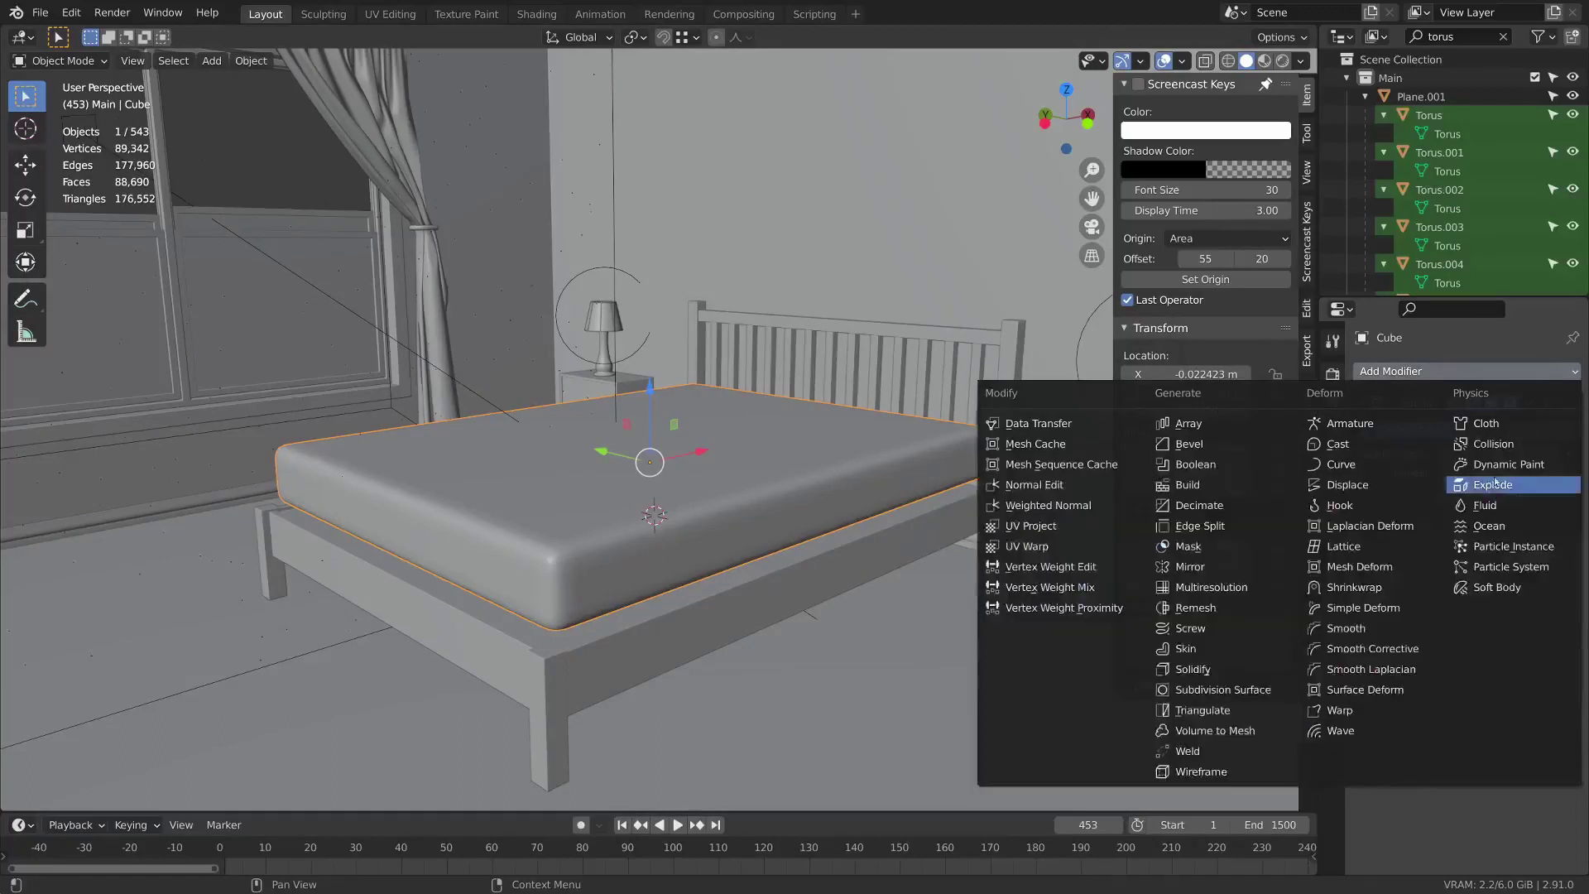
click(1490, 423)
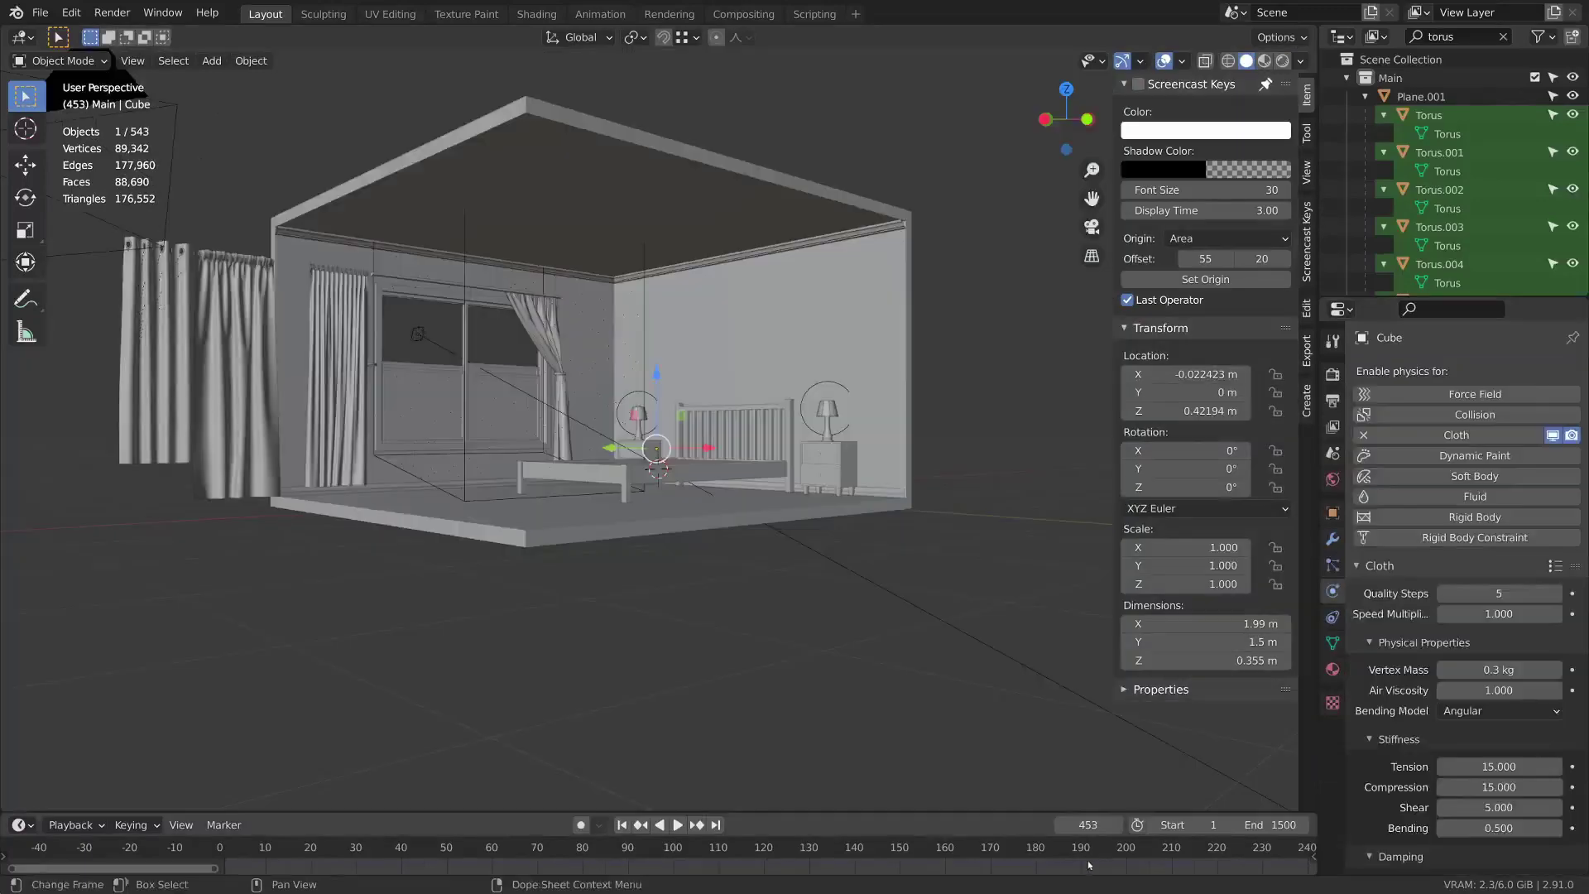
key(space)
drag(508, 848, 220, 848)
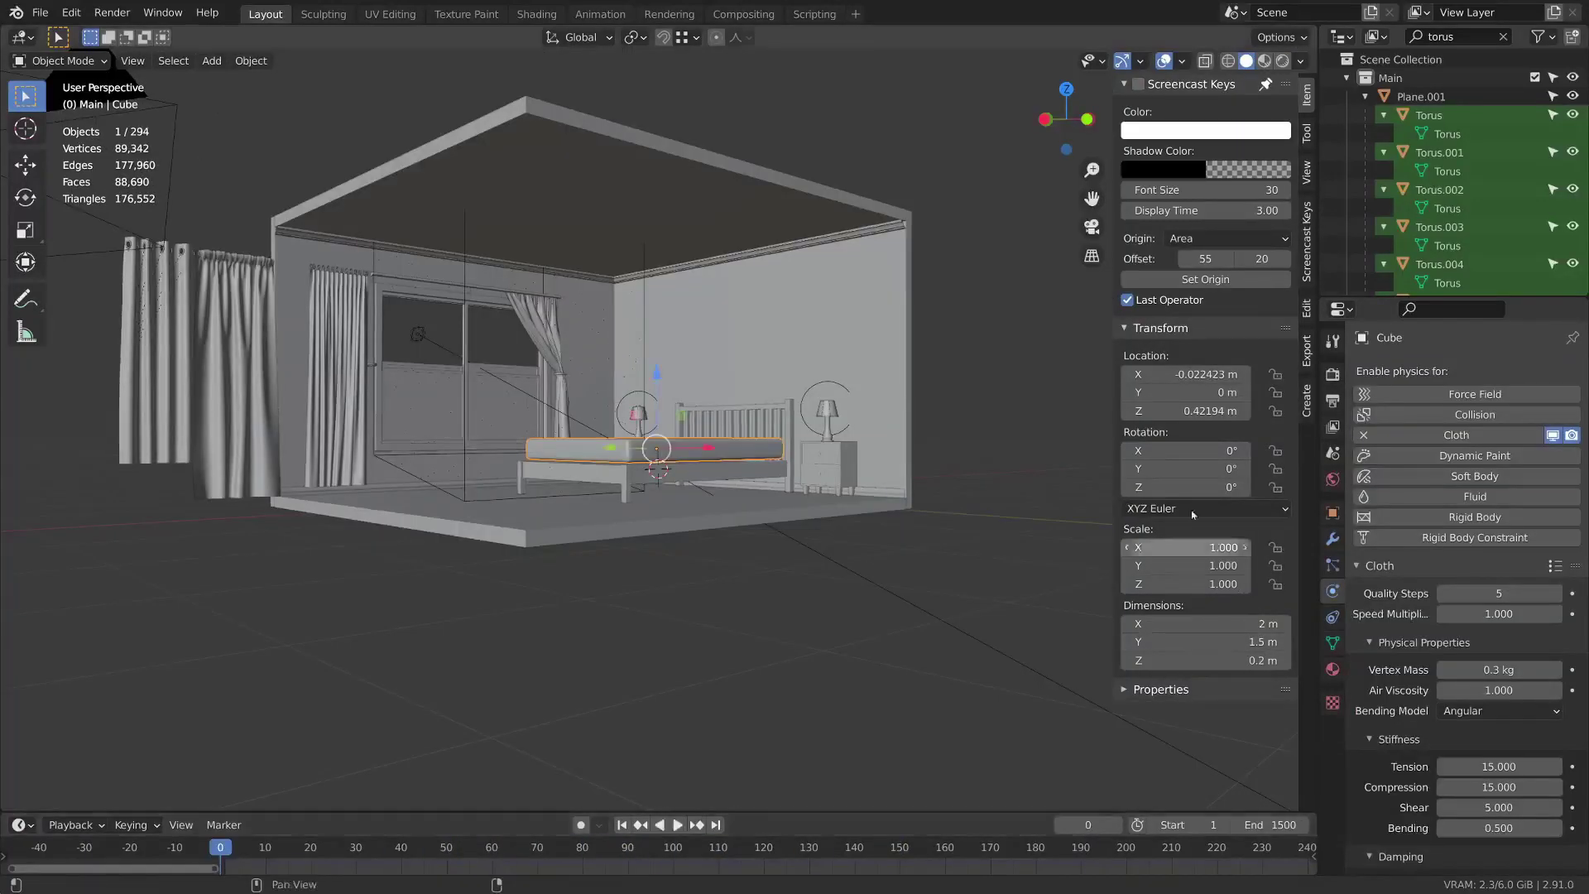
Add Collision physics to the bed frame beneath the mattress.
middle_drag(771, 508, 759, 533)
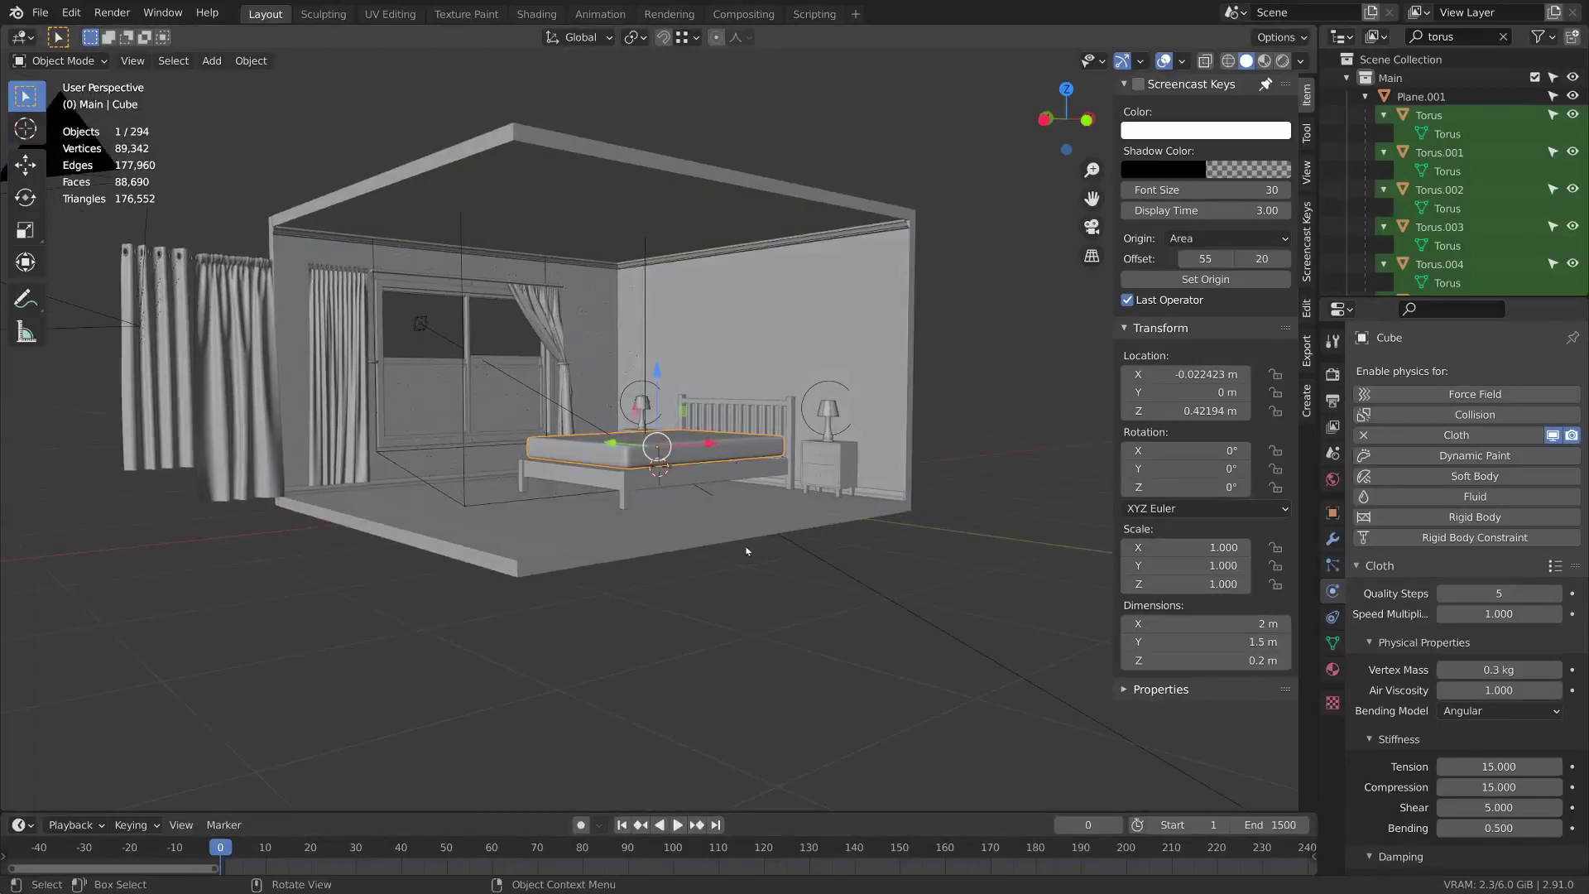
scroll(789, 514, up, 6)
click(791, 513)
middle_drag(819, 463, 832, 467)
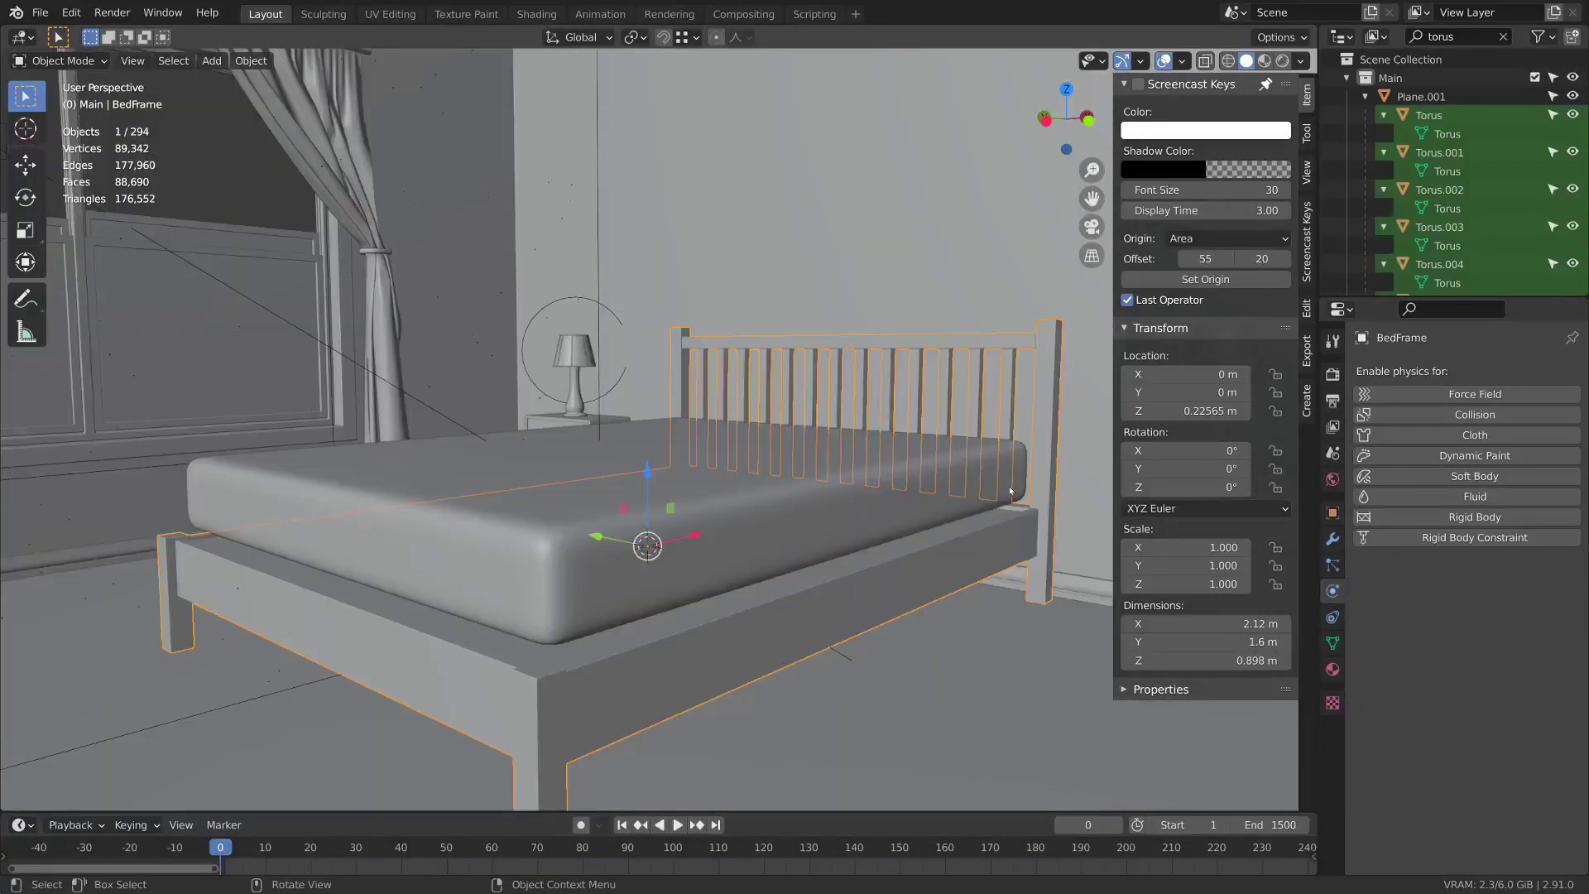
click(1461, 415)
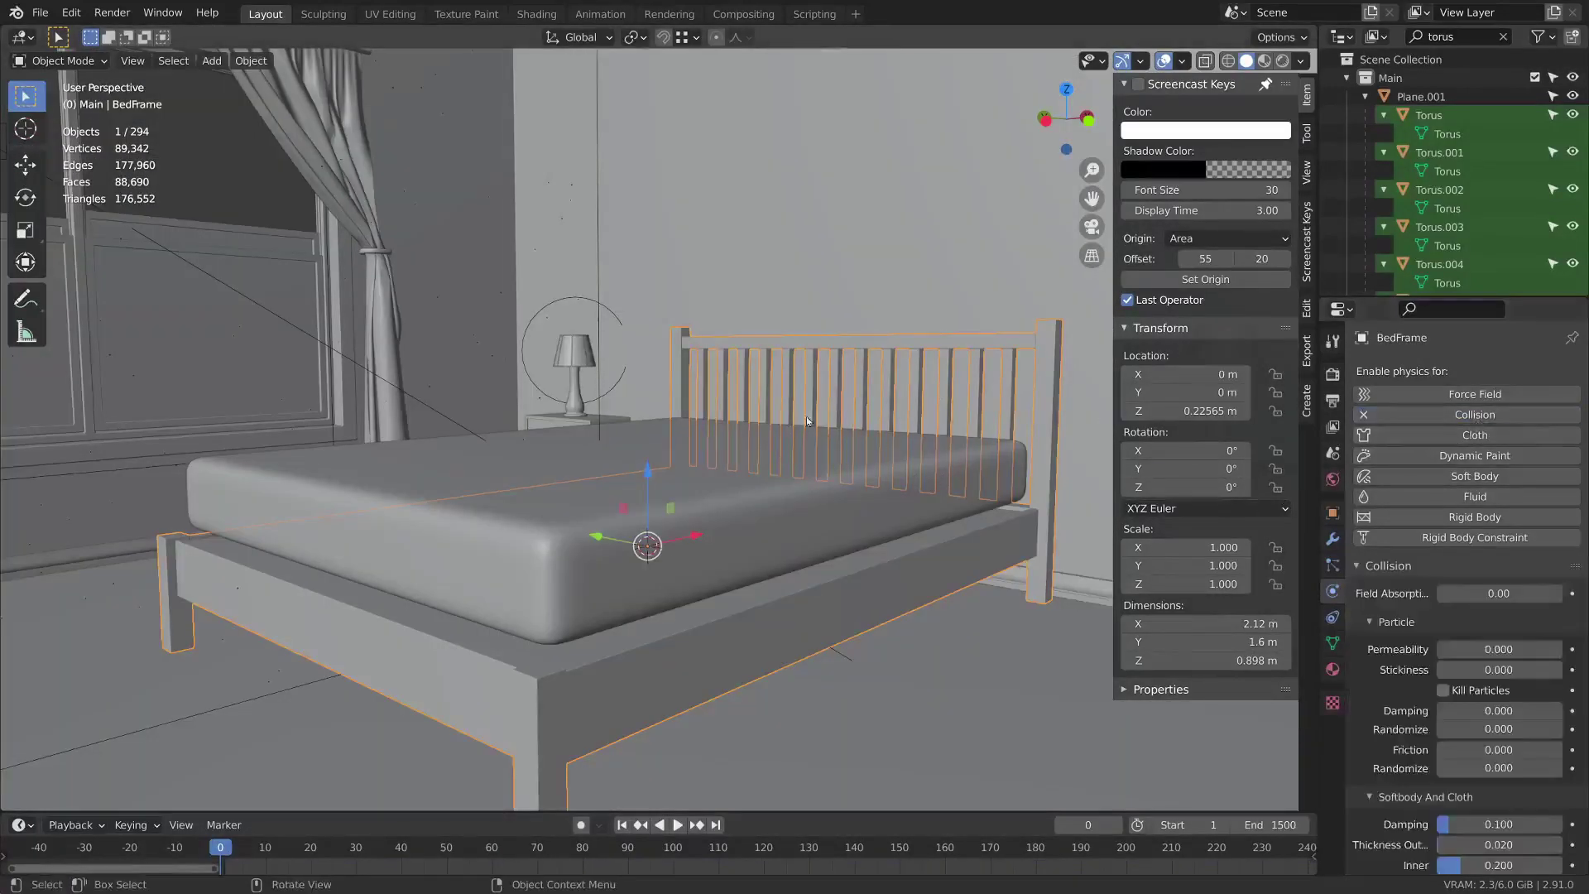
Reorder the bed frame's modifiers so that Bevel comes after Collision.
click(1333, 539)
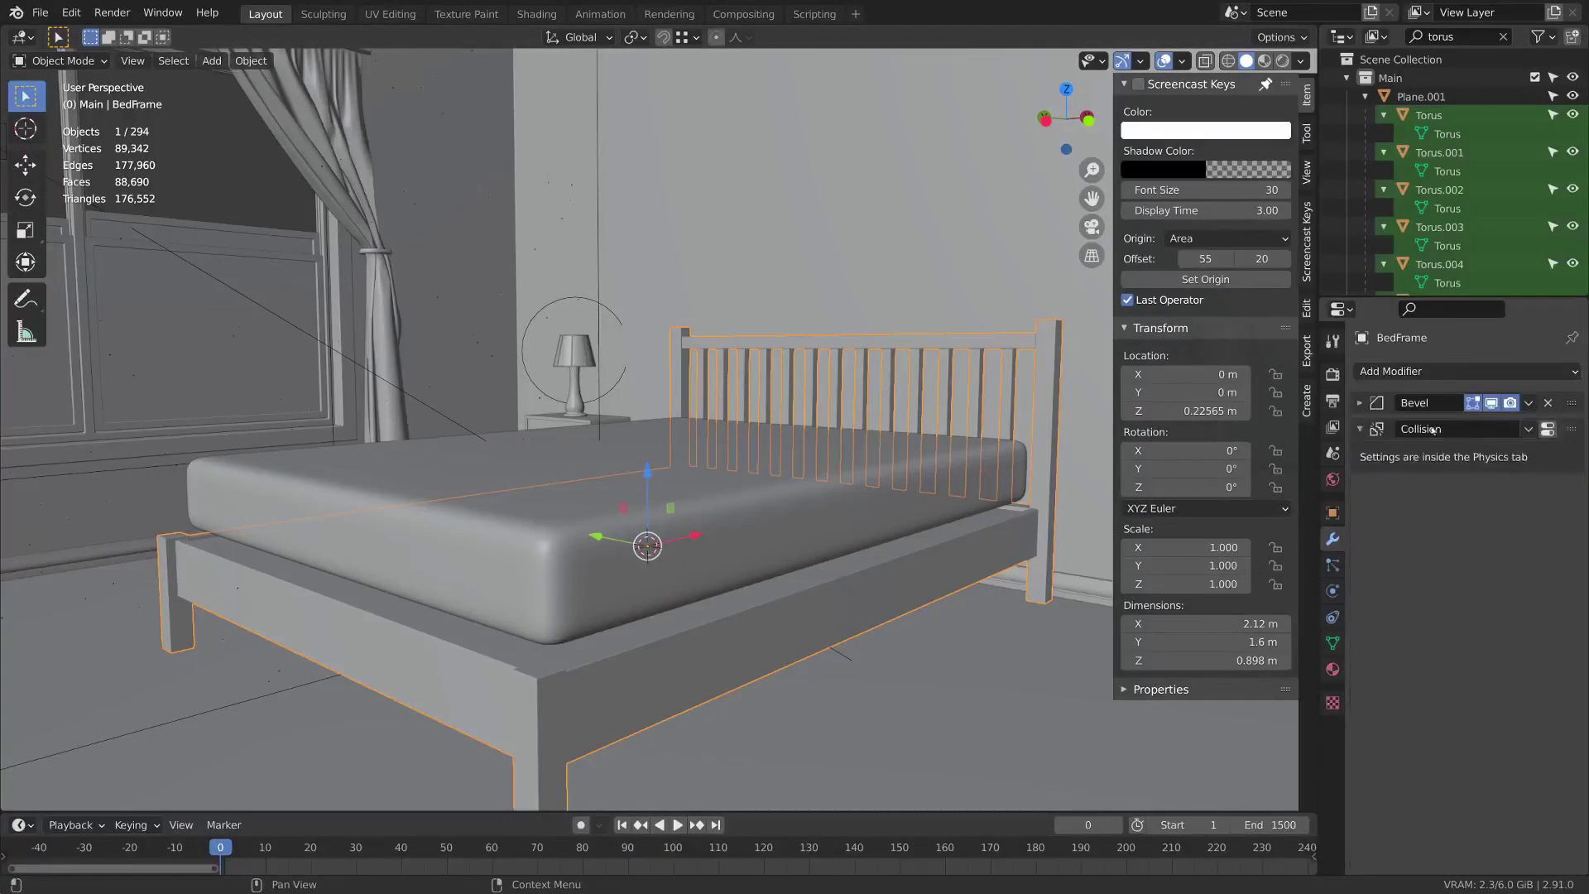
click(1561, 401)
drag(1572, 402, 1572, 462)
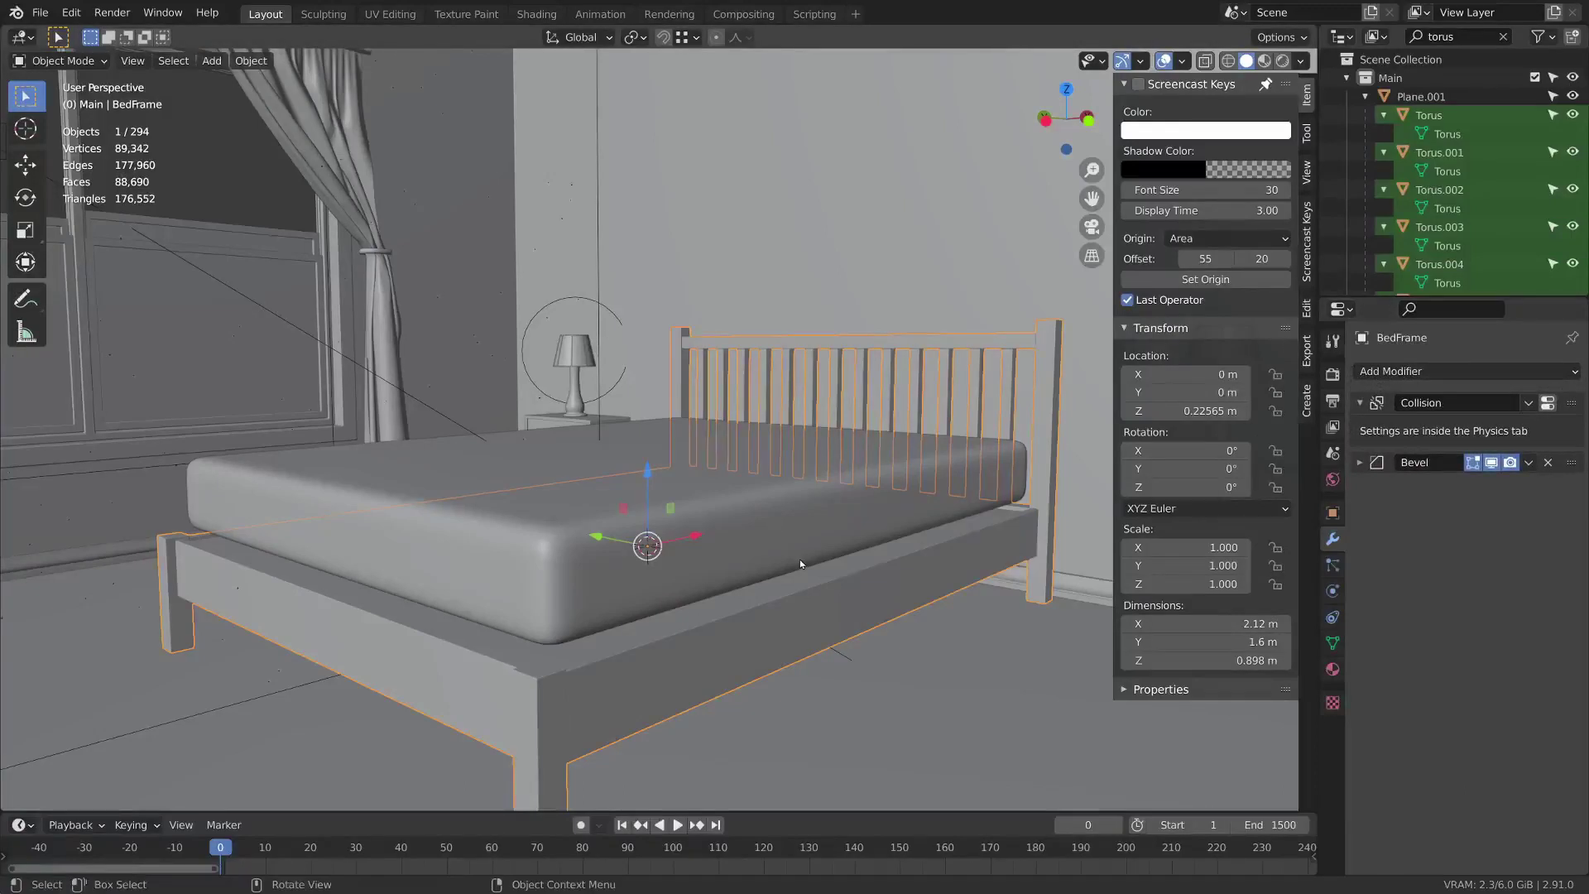
Enable Internal Springs in the mattress's Cloth physics settings.
click(708, 523)
click(1333, 591)
scroll(1499, 699, down, 16)
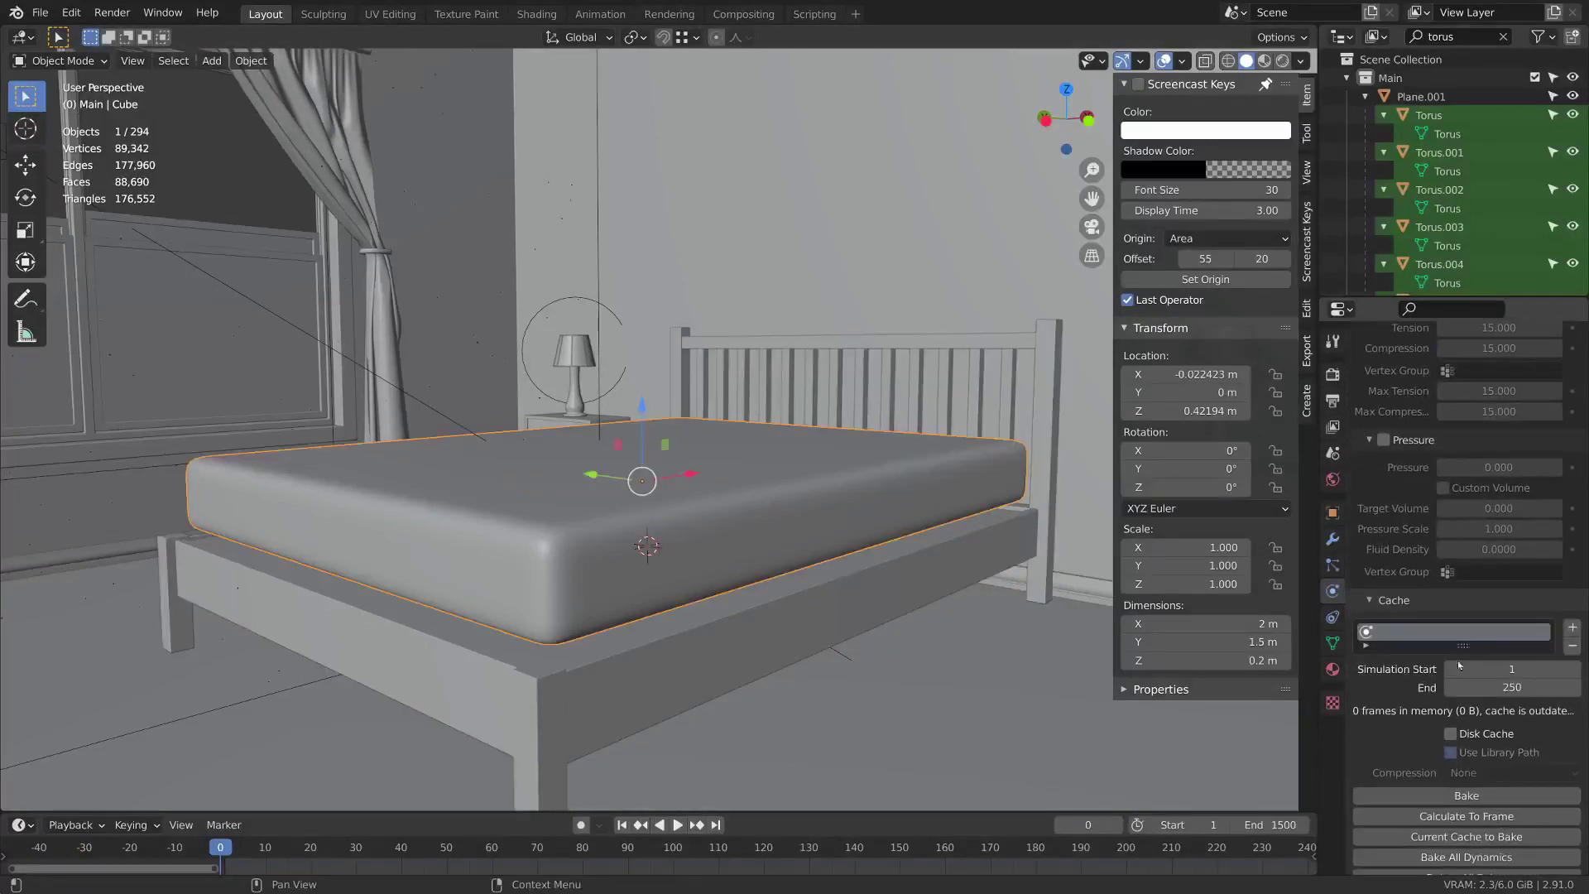
scroll(1405, 385, up, 3)
click(1387, 360)
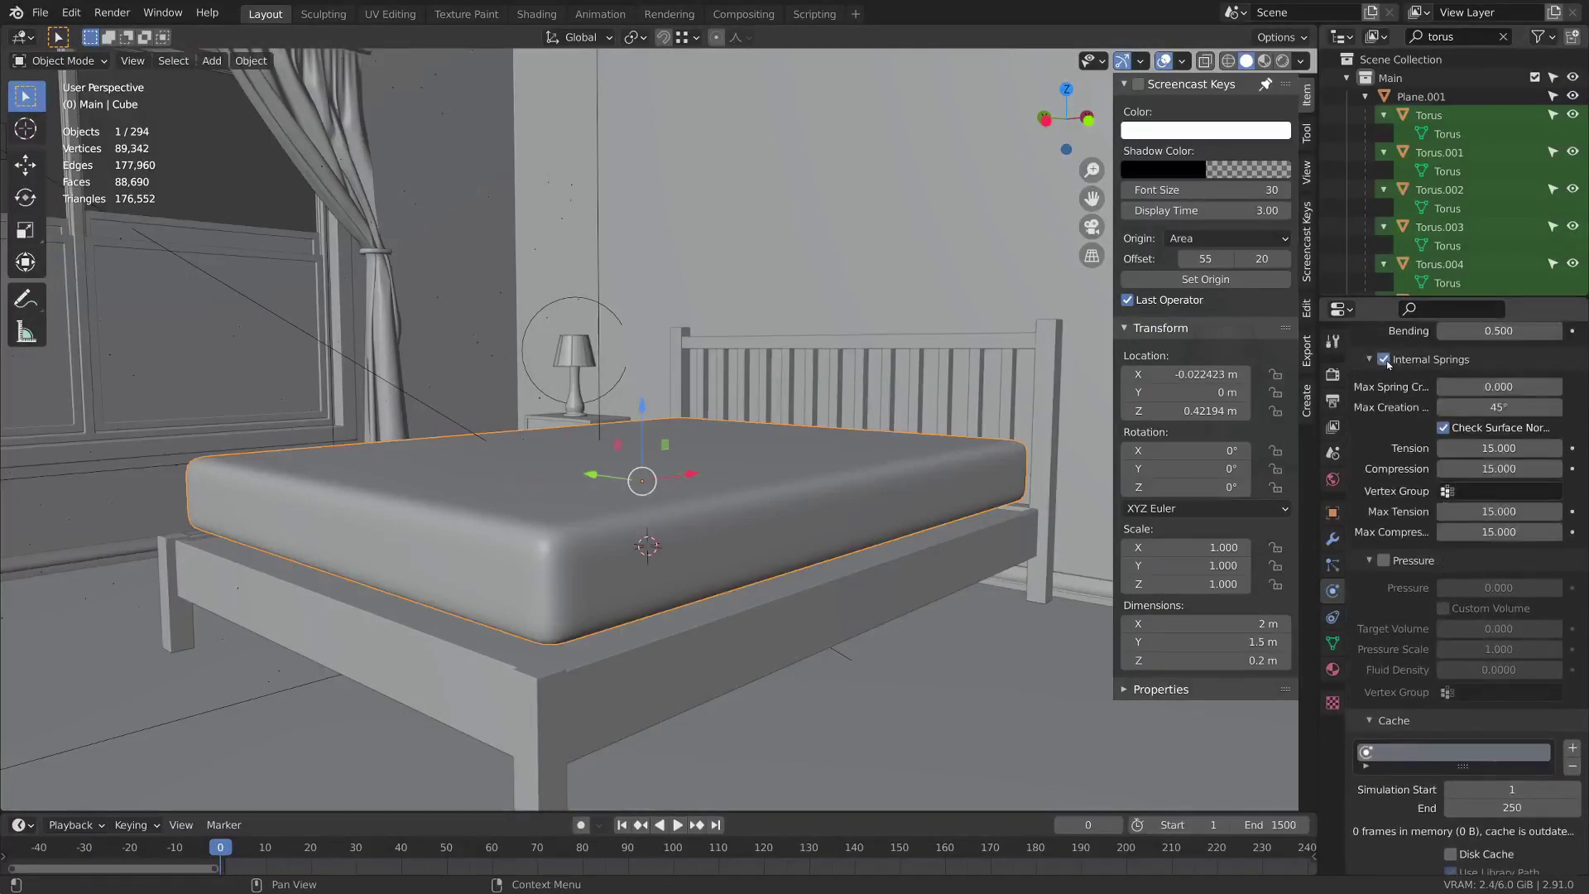
Play the cloth simulation to check how the mattress rests on the bed frame, and return the timeline to frame 0.
middle_drag(629, 538, 716, 533)
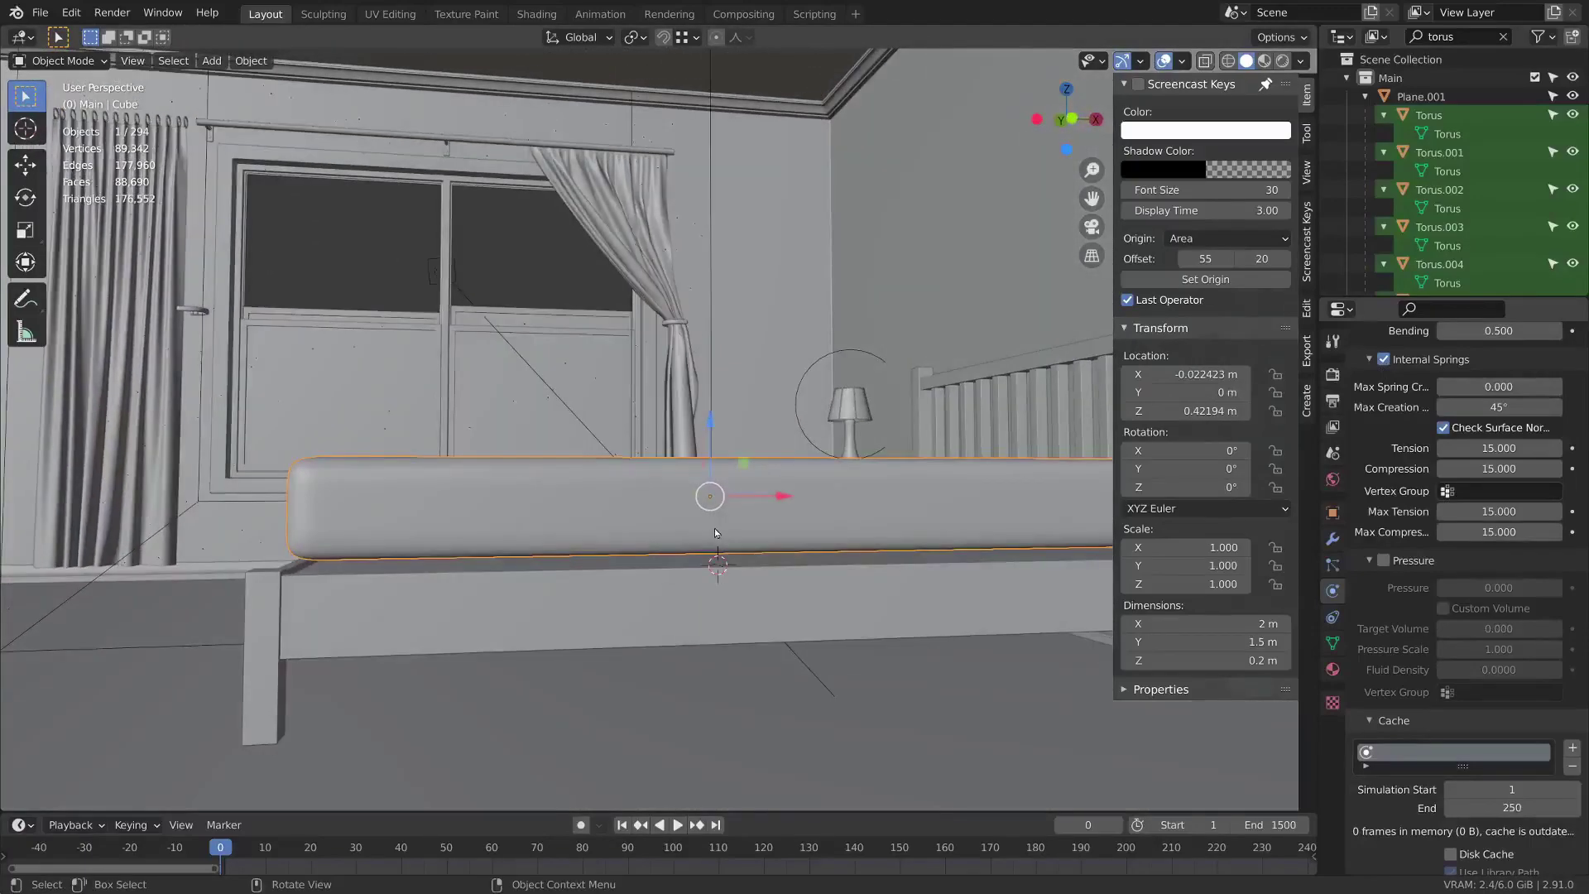
key(space)
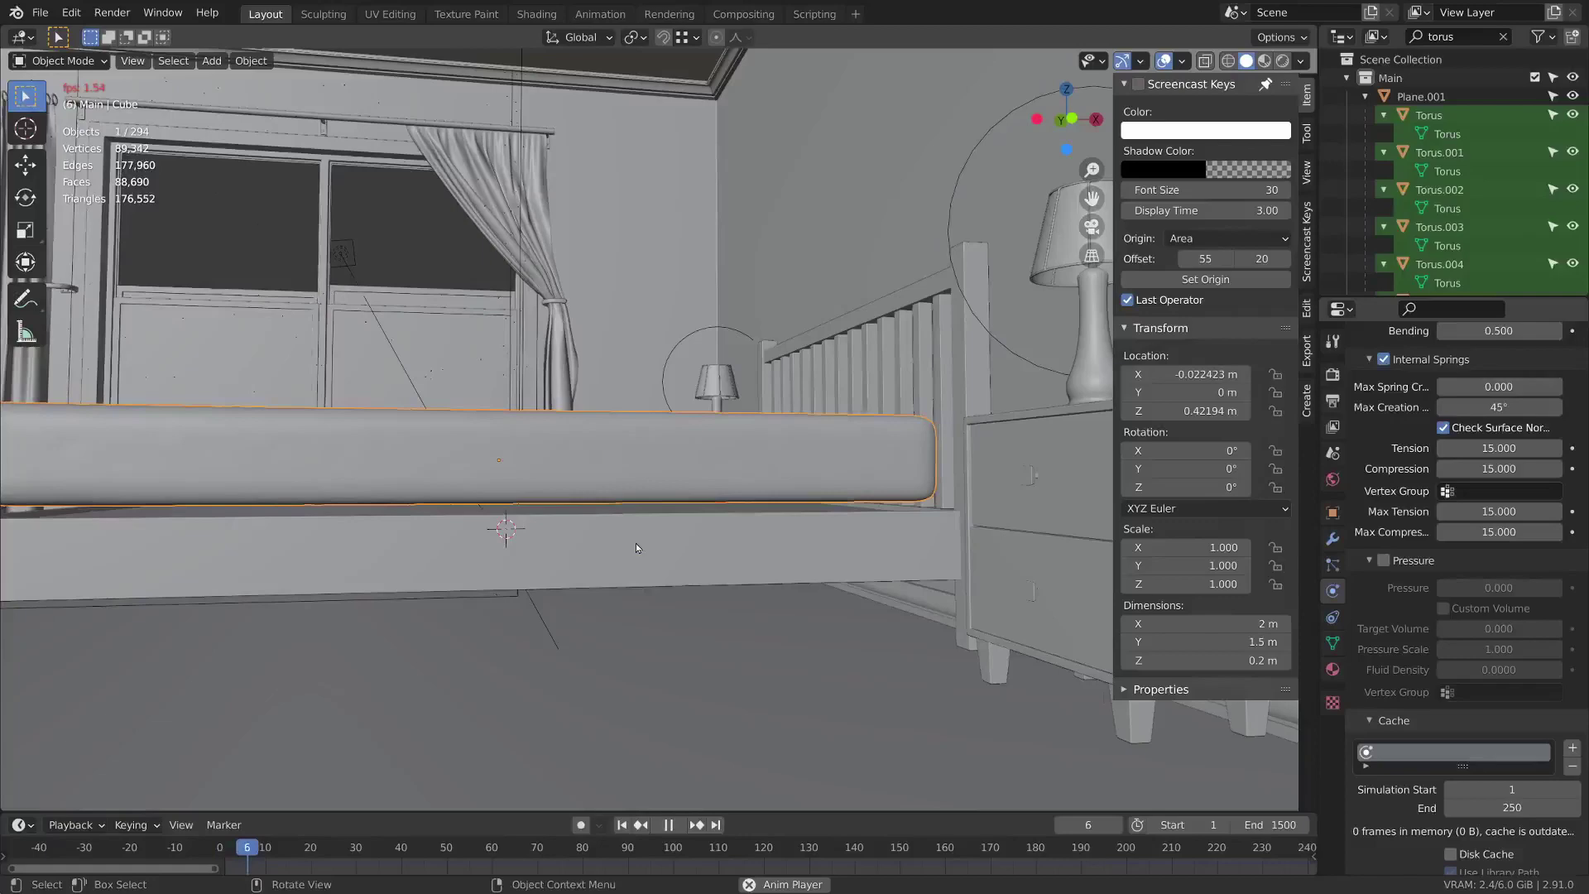
key(space)
middle_drag(615, 533, 864, 510)
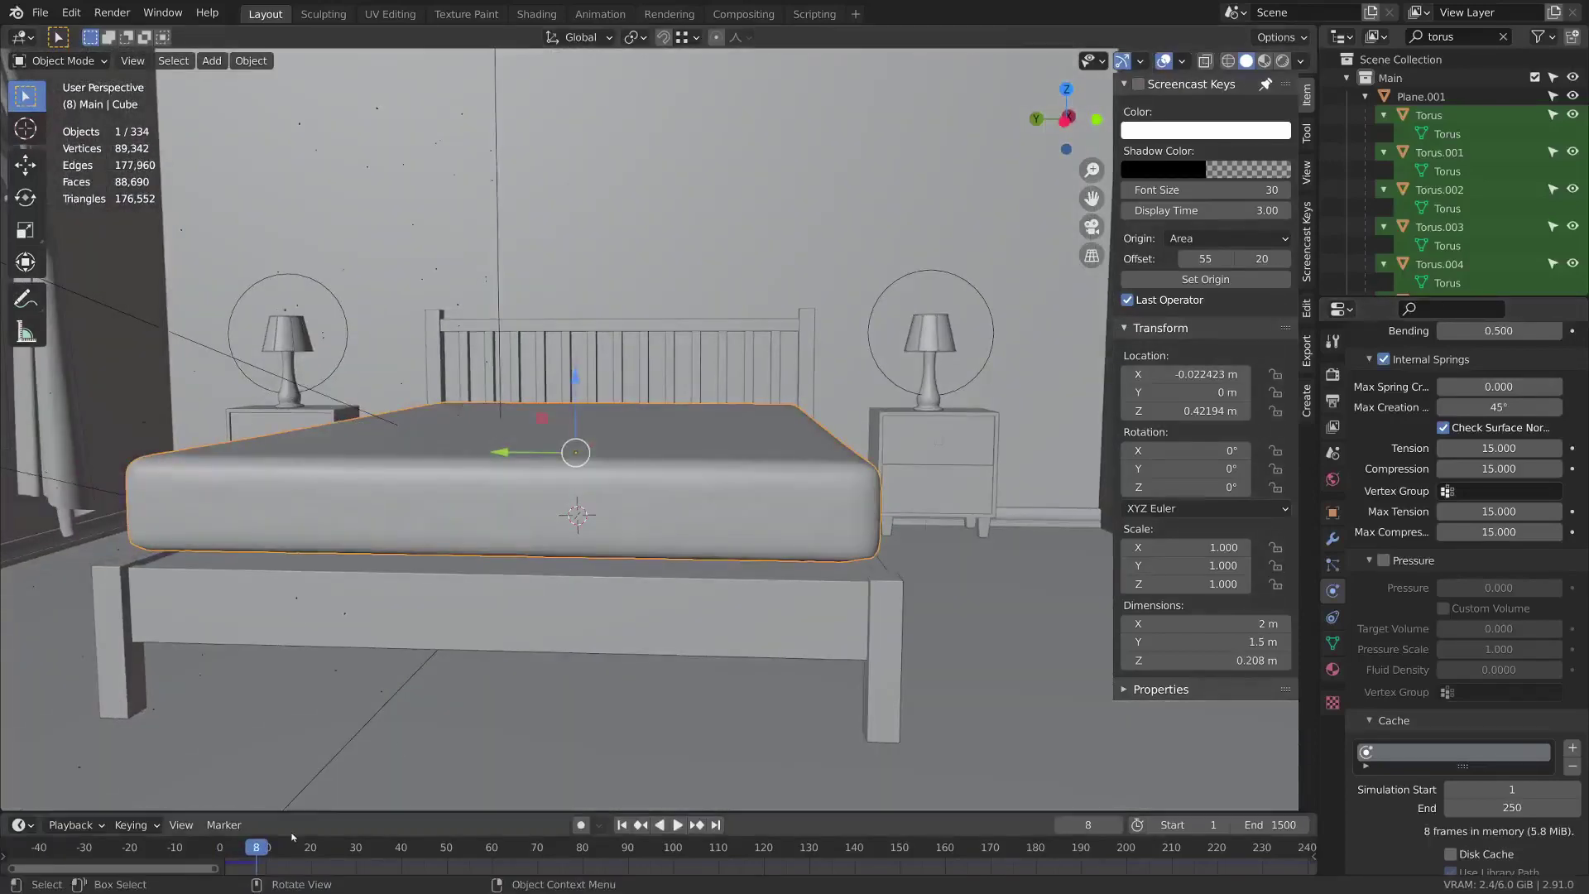
key(shift+Left)
key(space)
key(space)
middle_drag(890, 422, 704, 409)
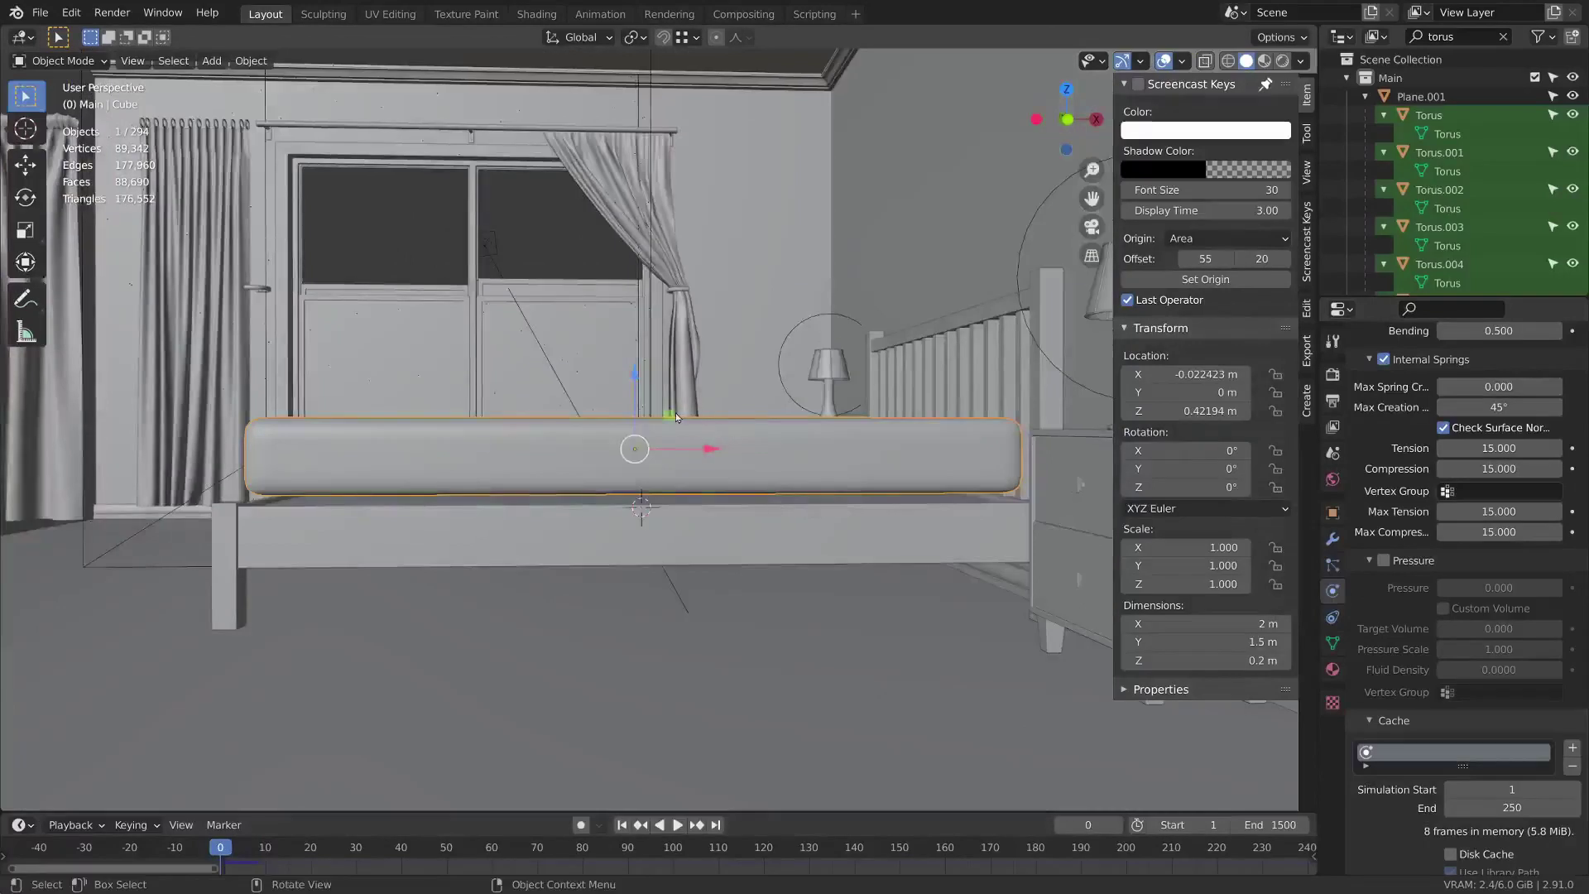
Raise the mattress about 0.18 m above the bed frame, play the cloth drop, and rewind the timeline to frame 0.
key(g)
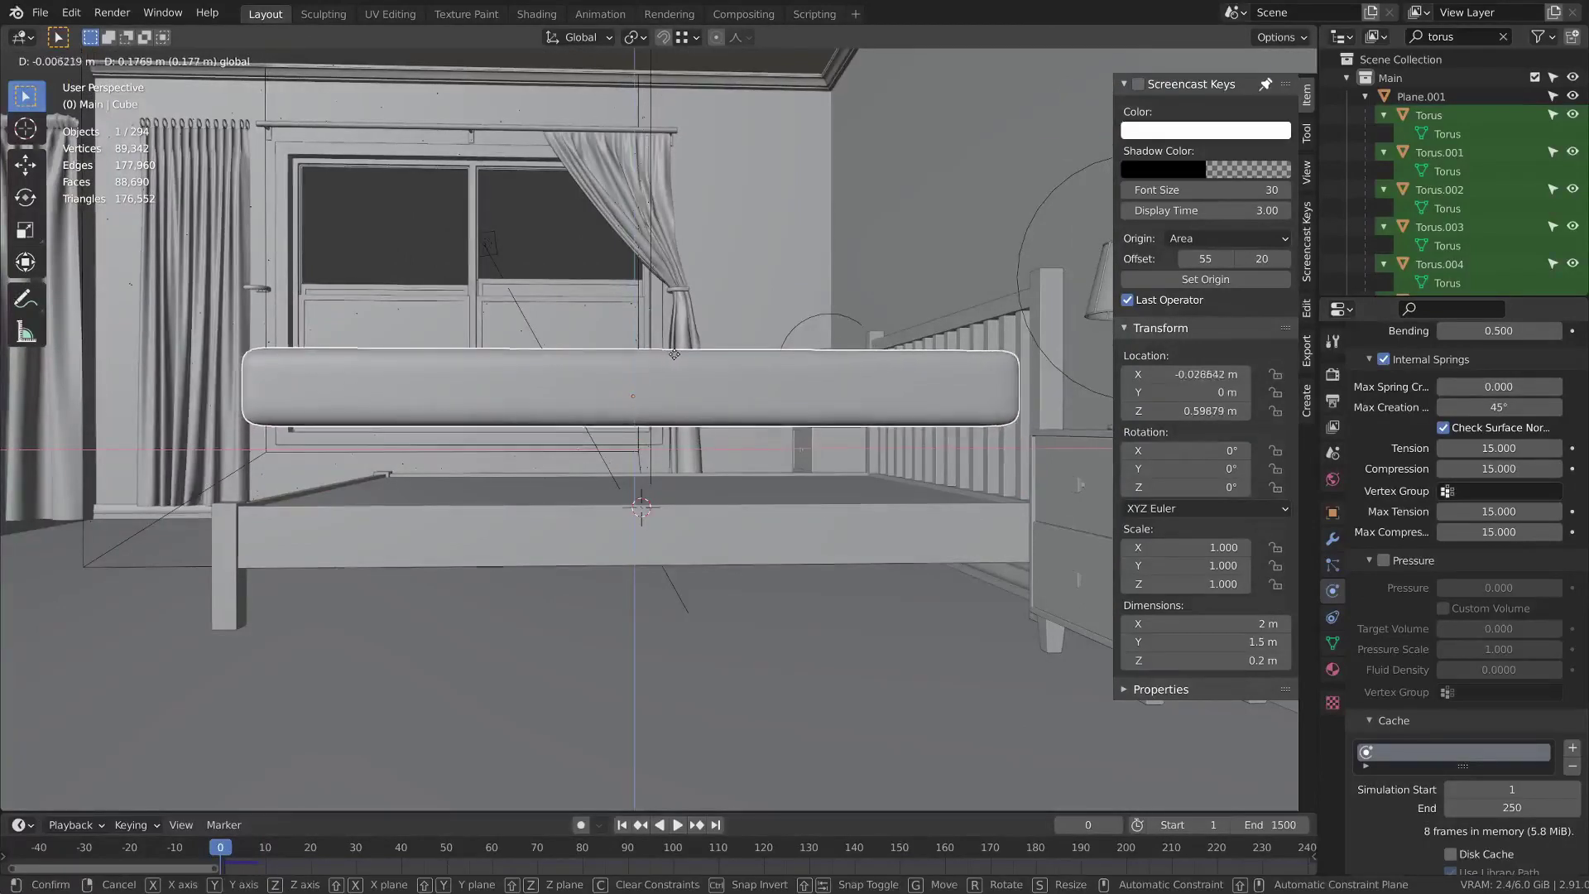
click(674, 354)
key(space)
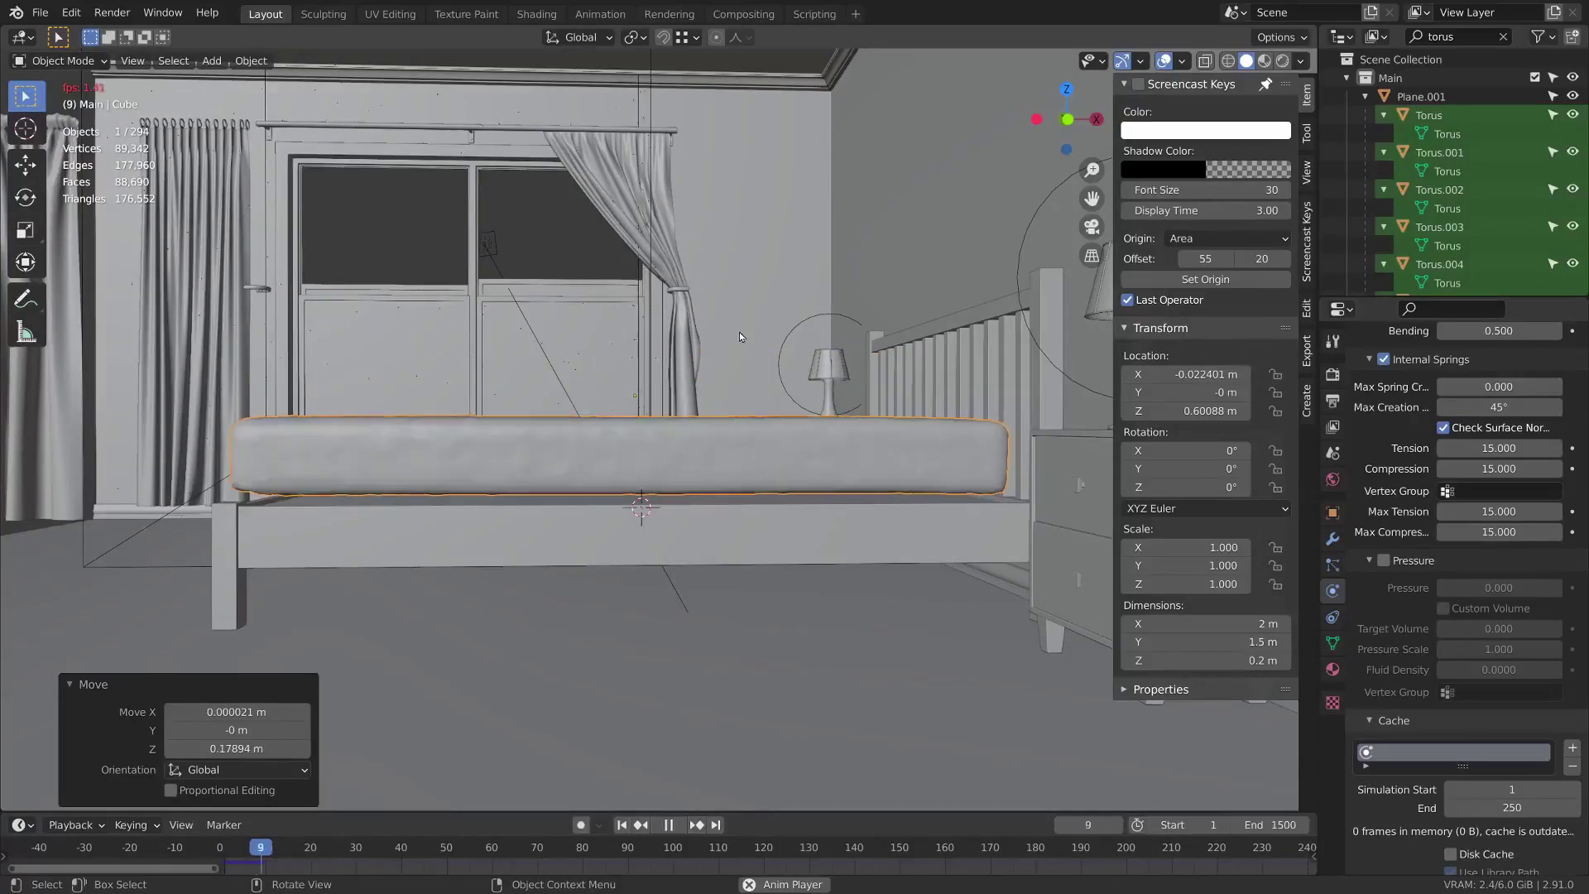
middle_drag(740, 337, 781, 348)
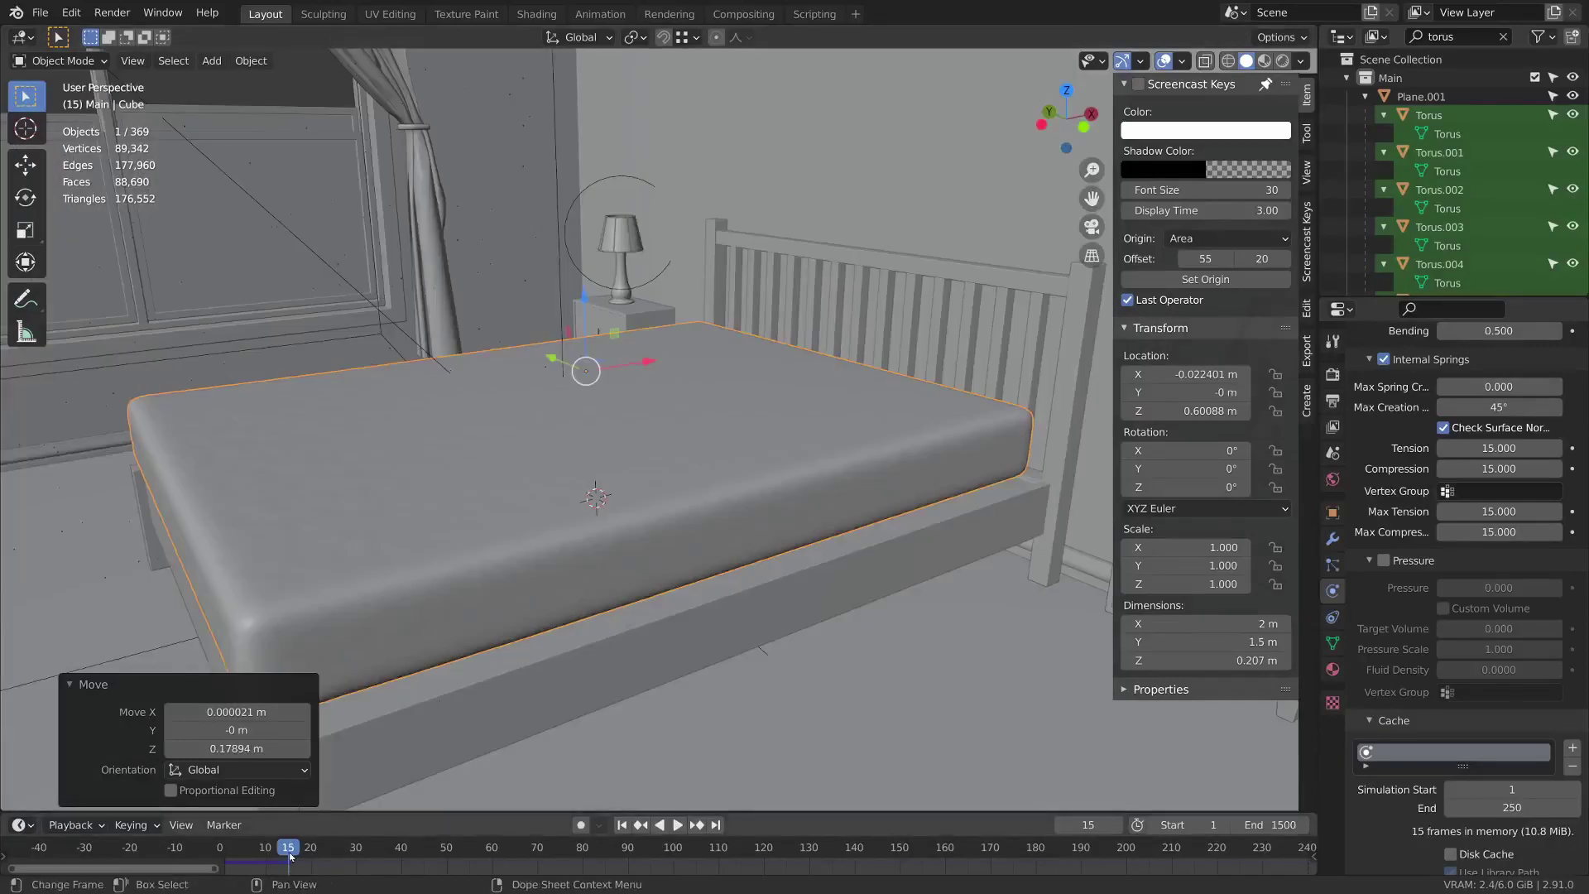
drag(289, 849, 61, 800)
Set the internal springs' Tension, Compression, Max Tension and Max Compression to 1, and play the mattress simulation.
middle_drag(1488, 531, 1487, 533)
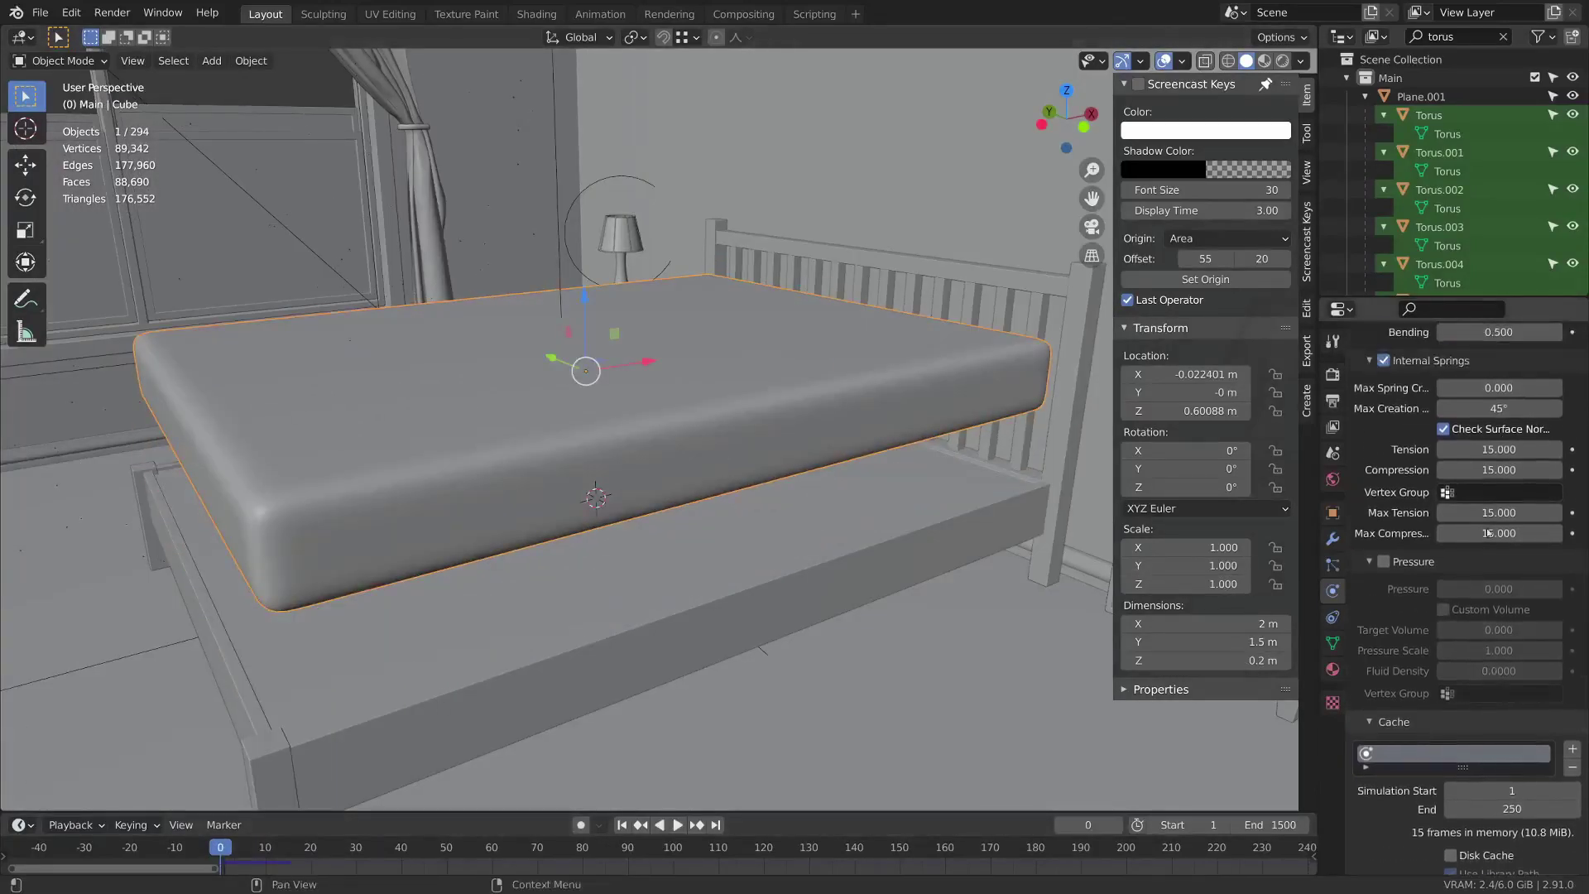
drag(1526, 450, 1526, 533)
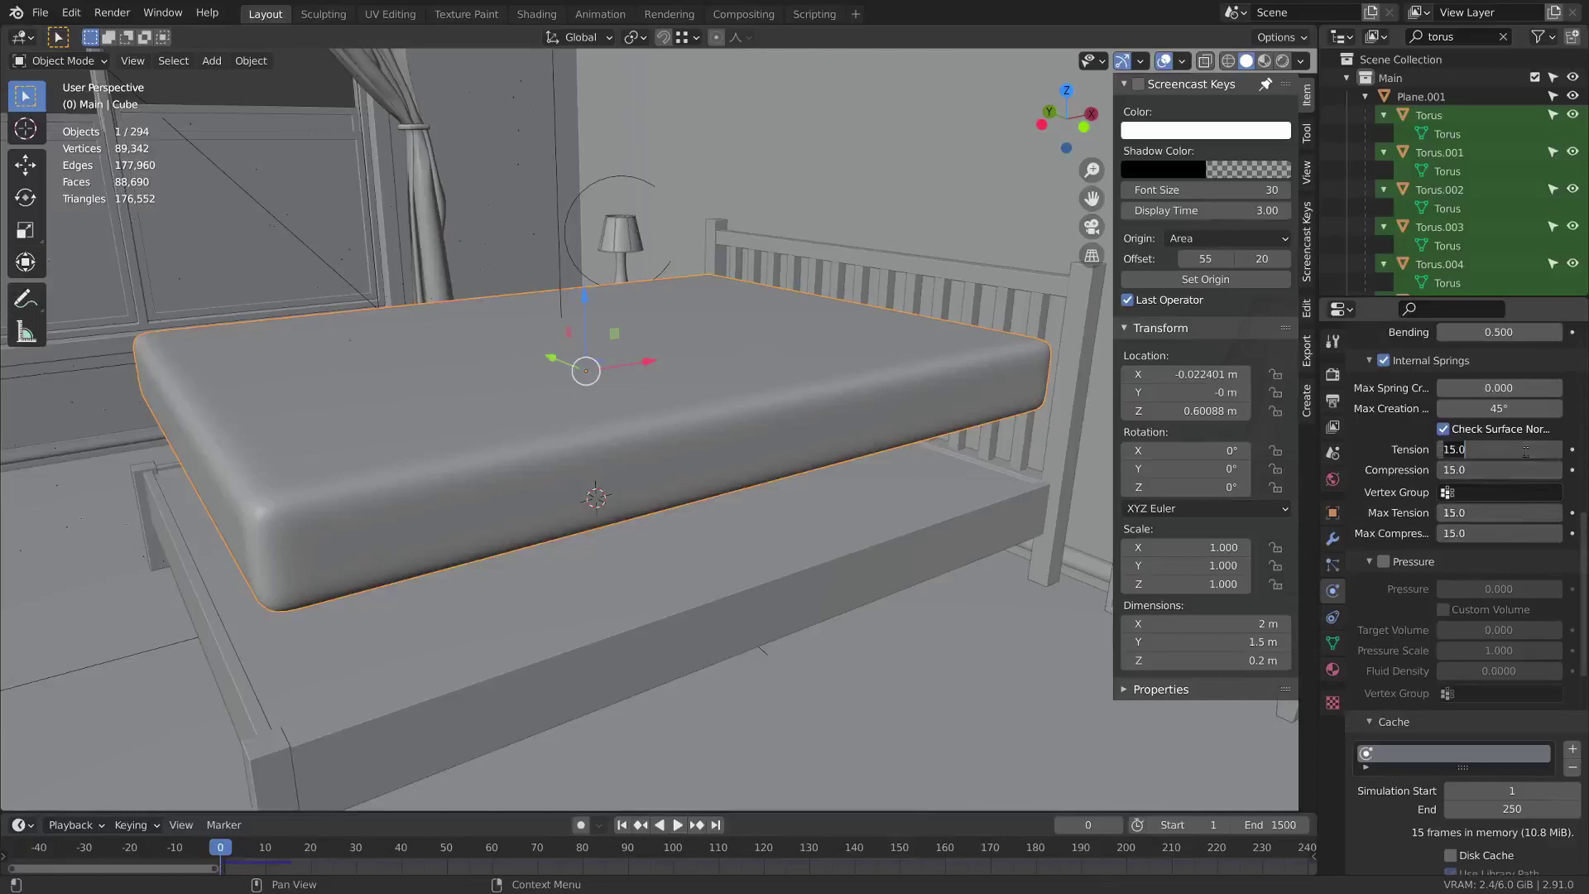
text(1)
key(Return)
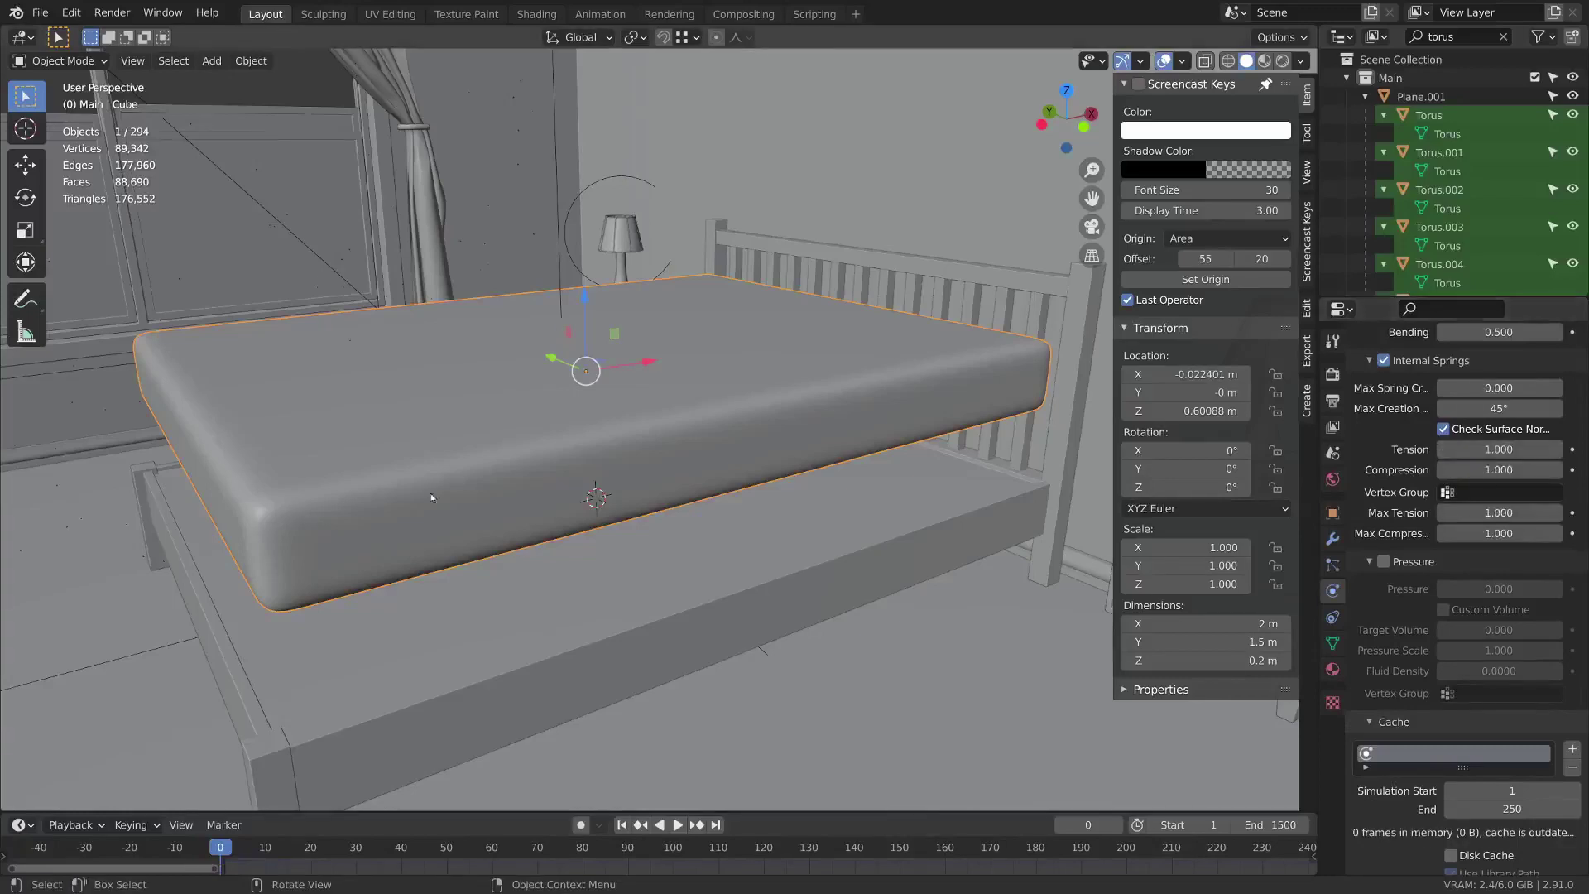
key(space)
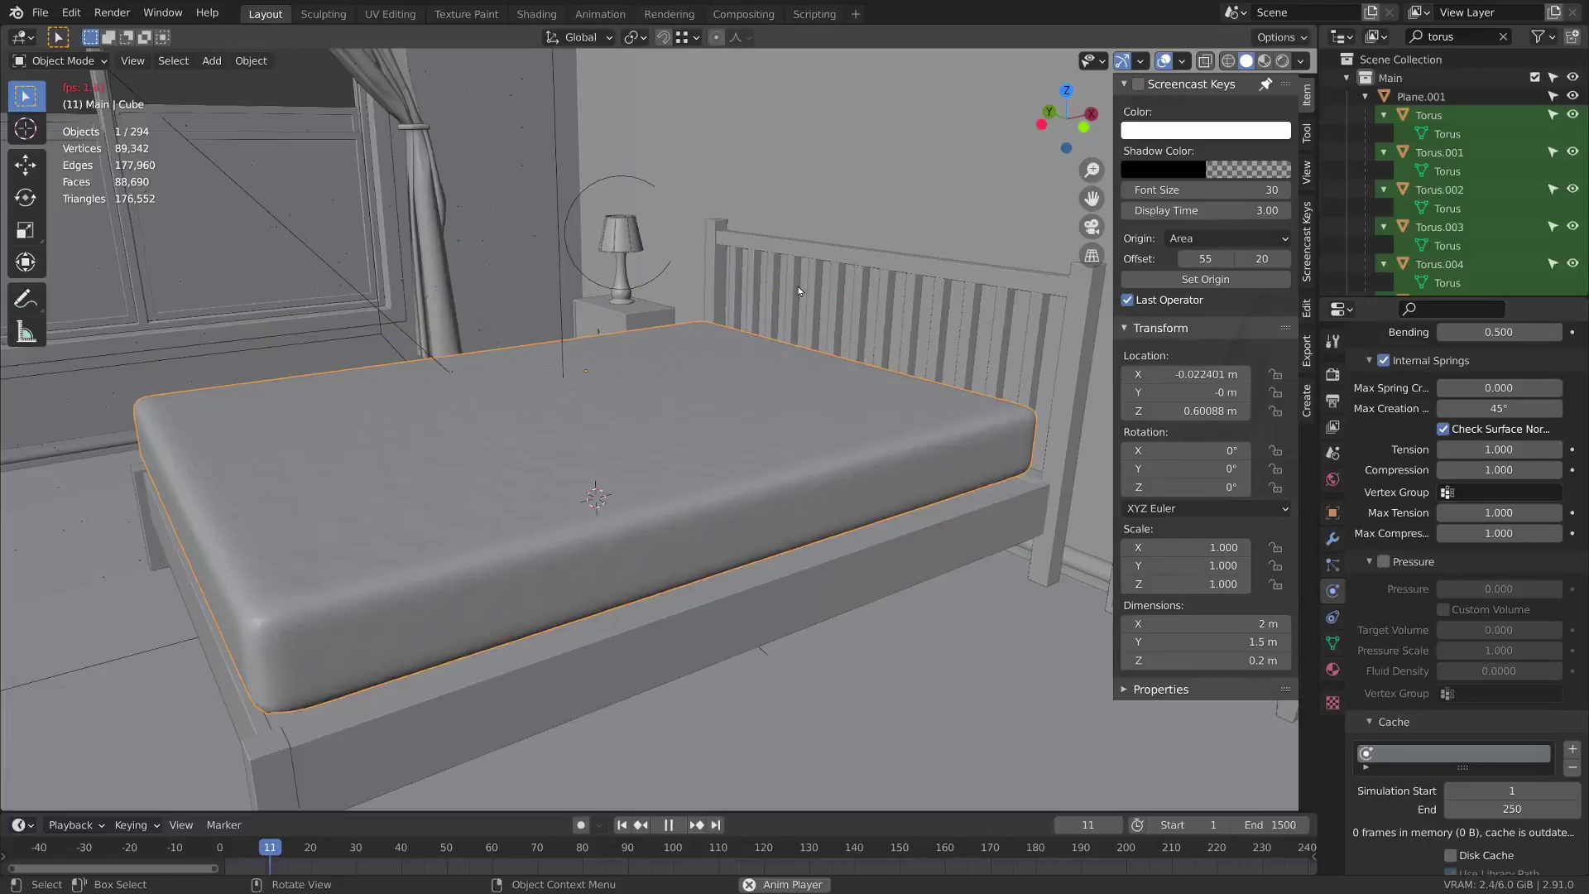
key(space)
middle_drag(798, 291, 708, 308)
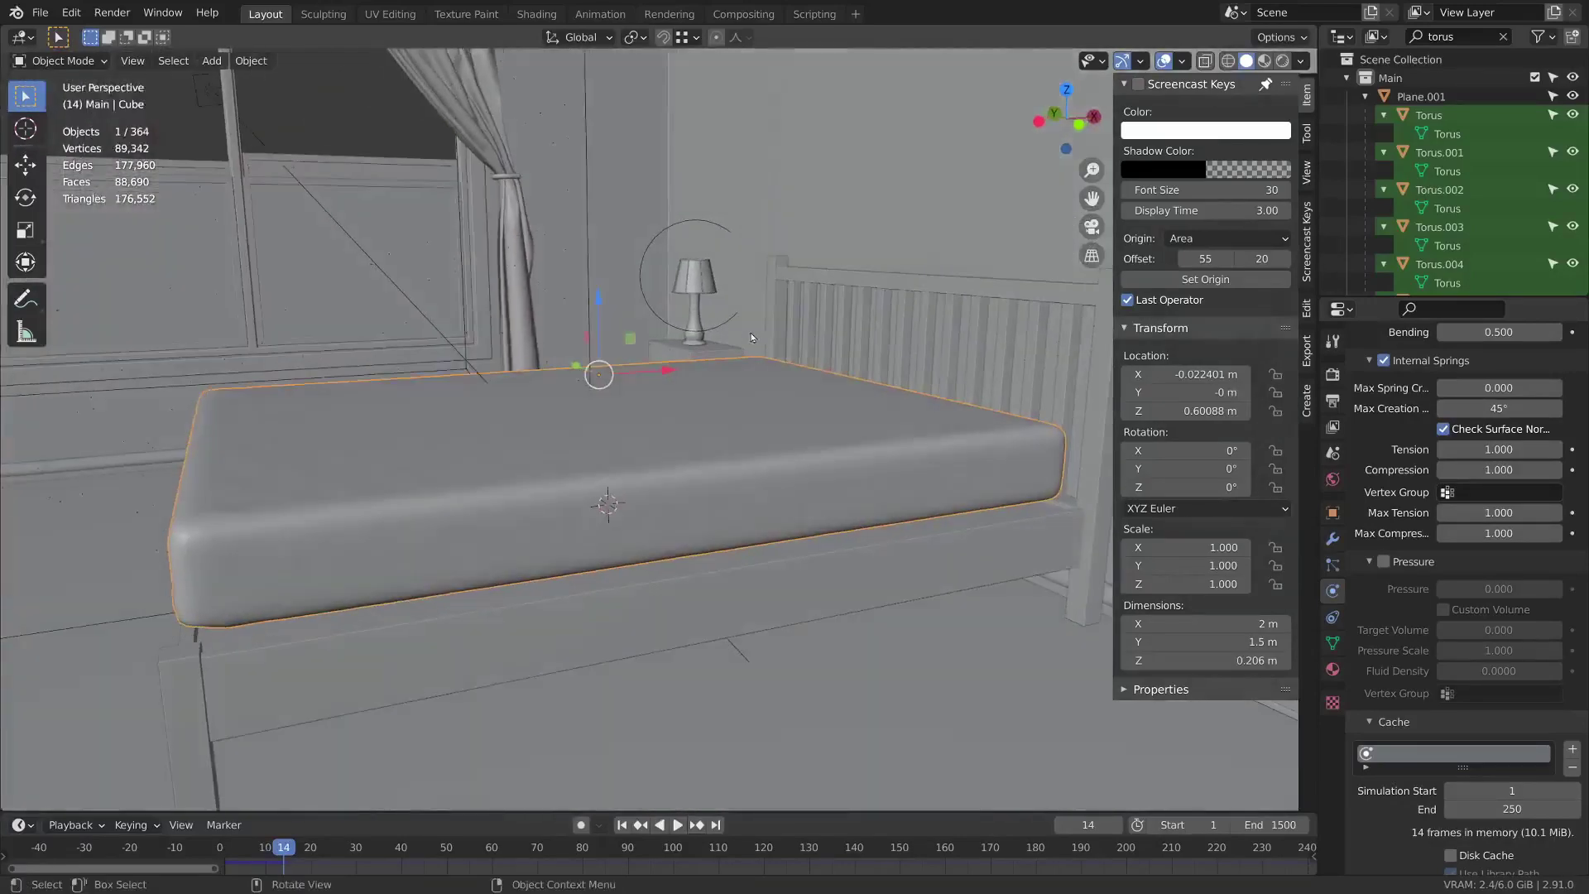
Set all four internal spring tension and compression values to 0.5, and replay the mattress simulation from the start.
drag(1506, 451, 1510, 531)
text(.5)
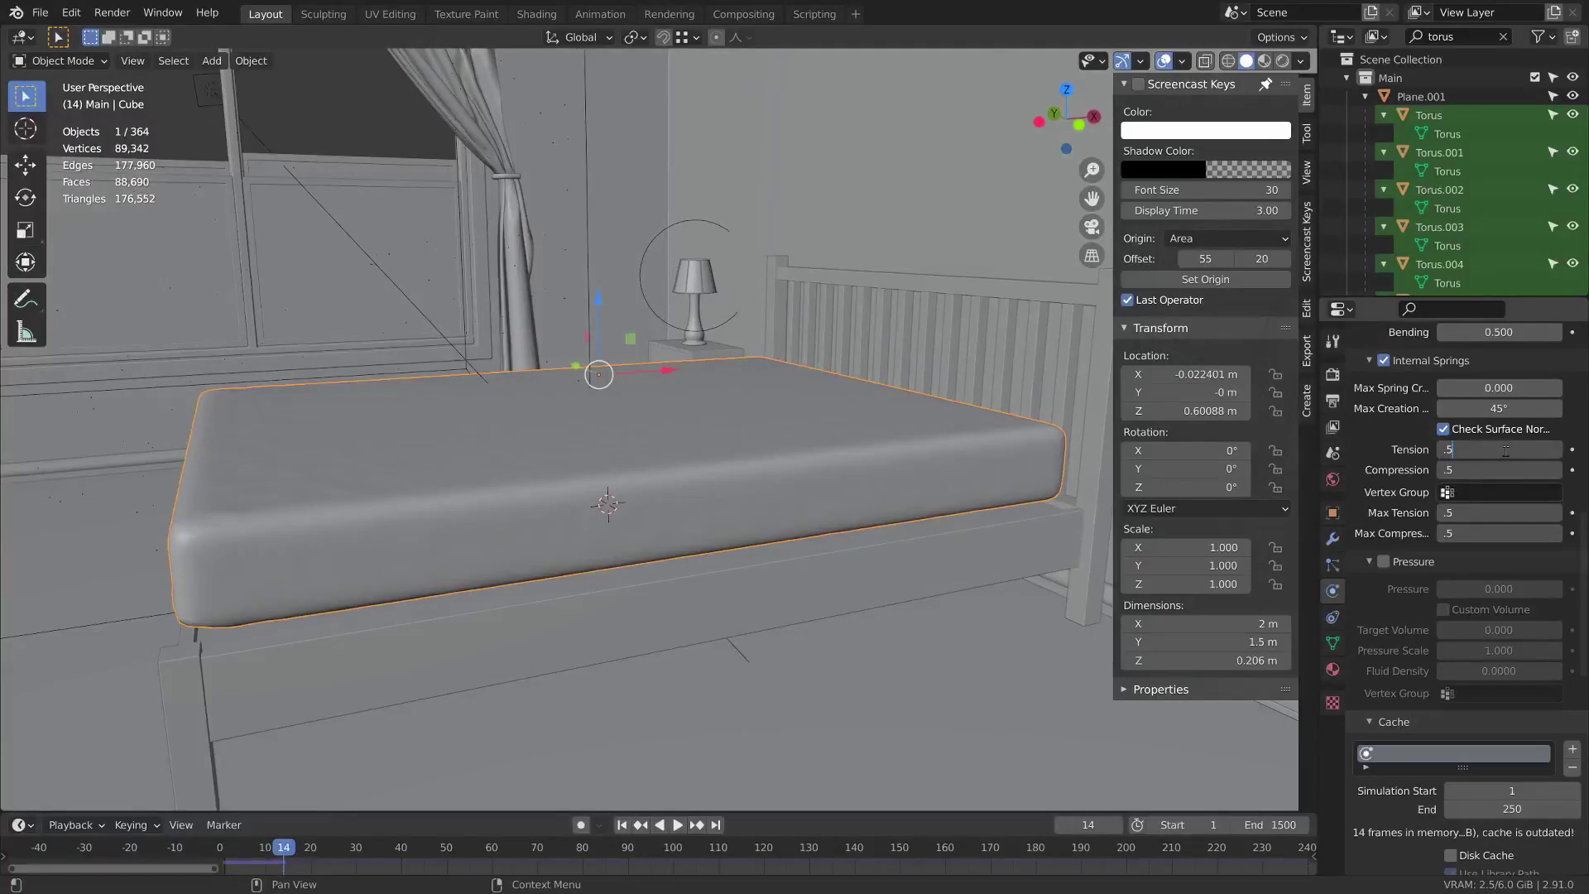
key(Return)
key(shift+Left)
key(space)
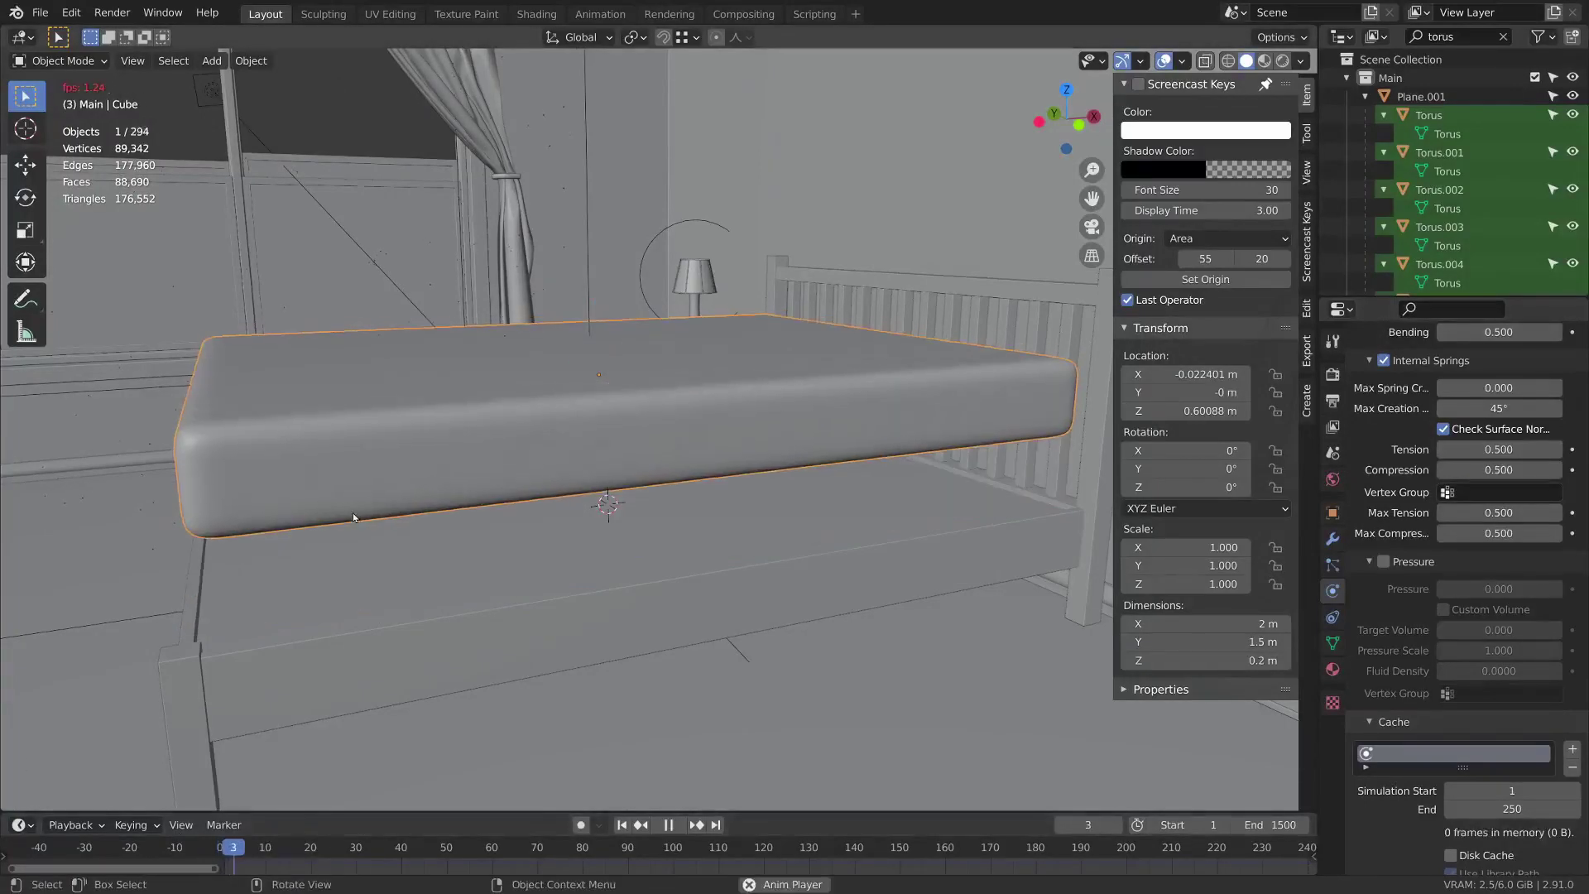
key(space)
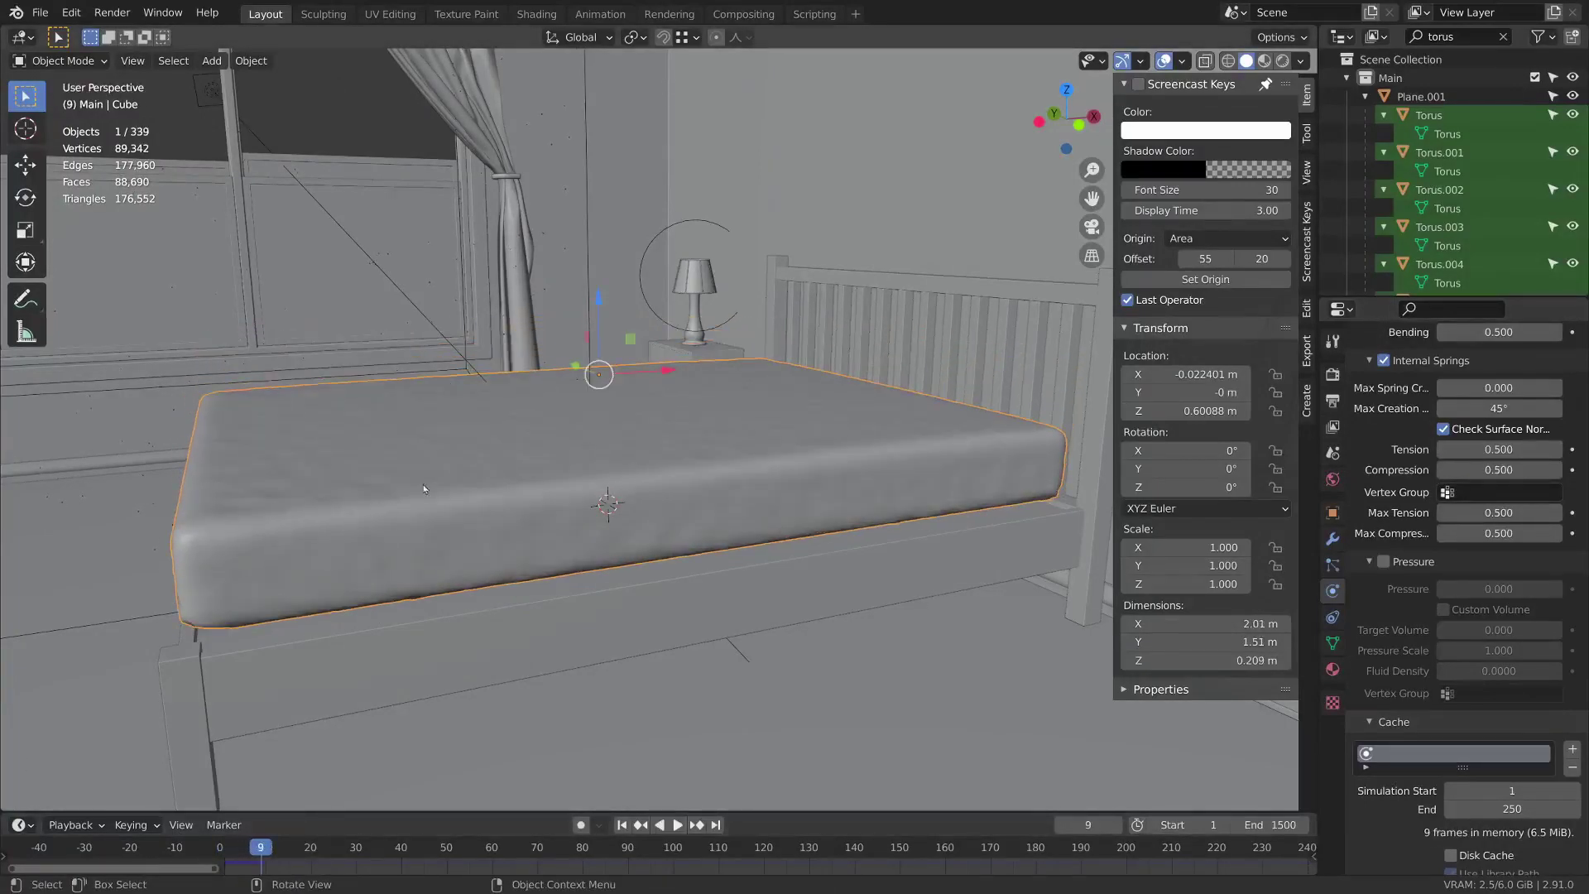
Step through the simulated frames to compare the mattress's wrinkles, and stop the timeline at frame 10.
scroll(357, 515, down, 2)
middle_drag(357, 515, 458, 426)
scroll(387, 437, up, 4)
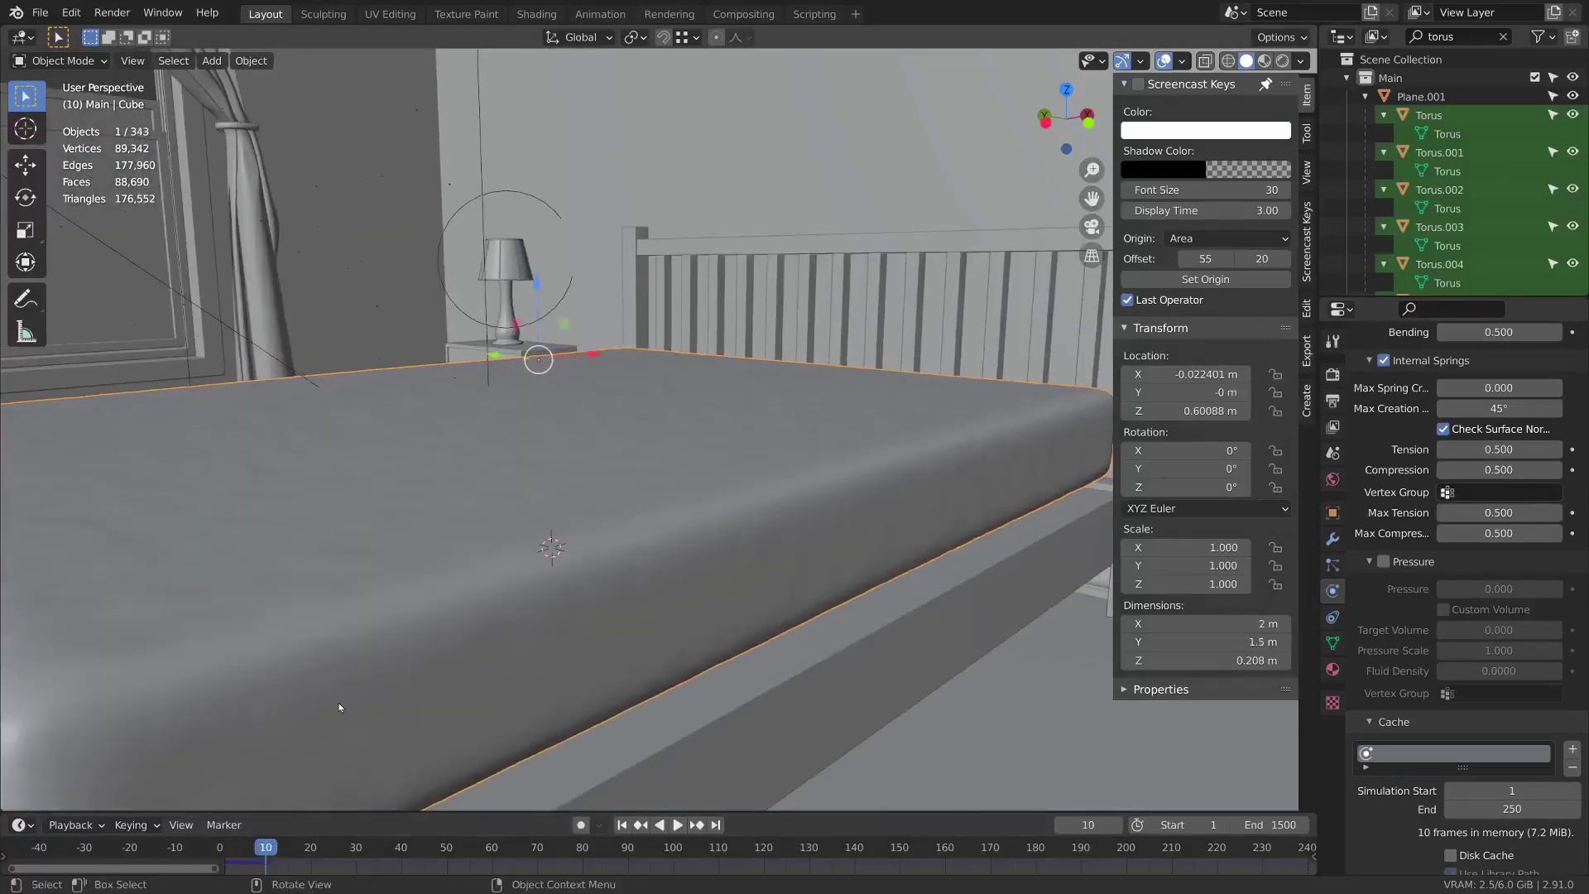
key(Right)
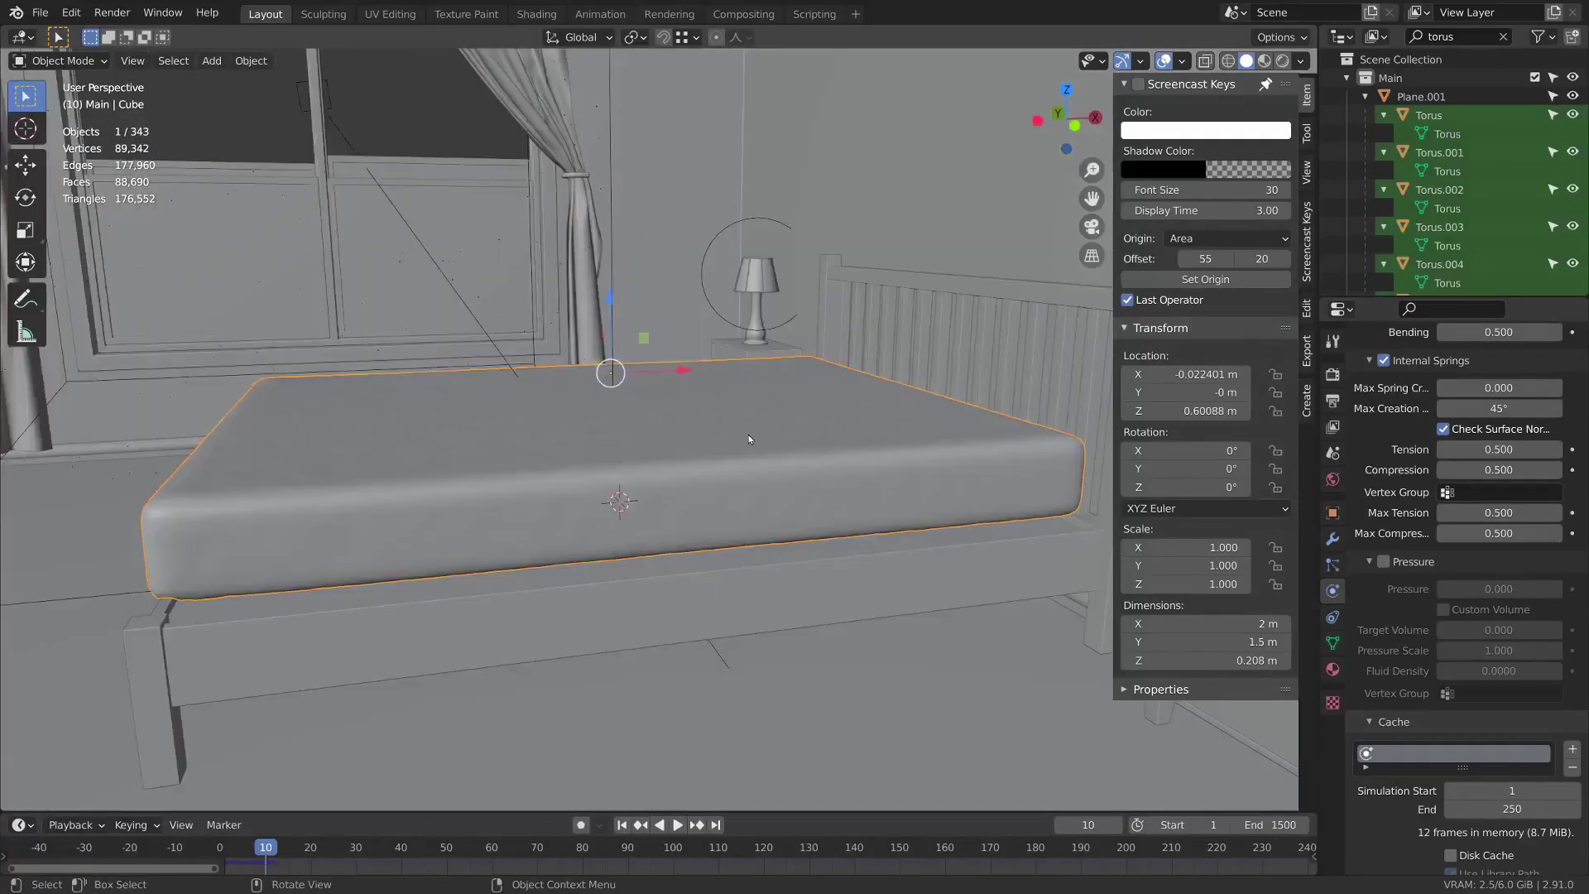
key(Right)
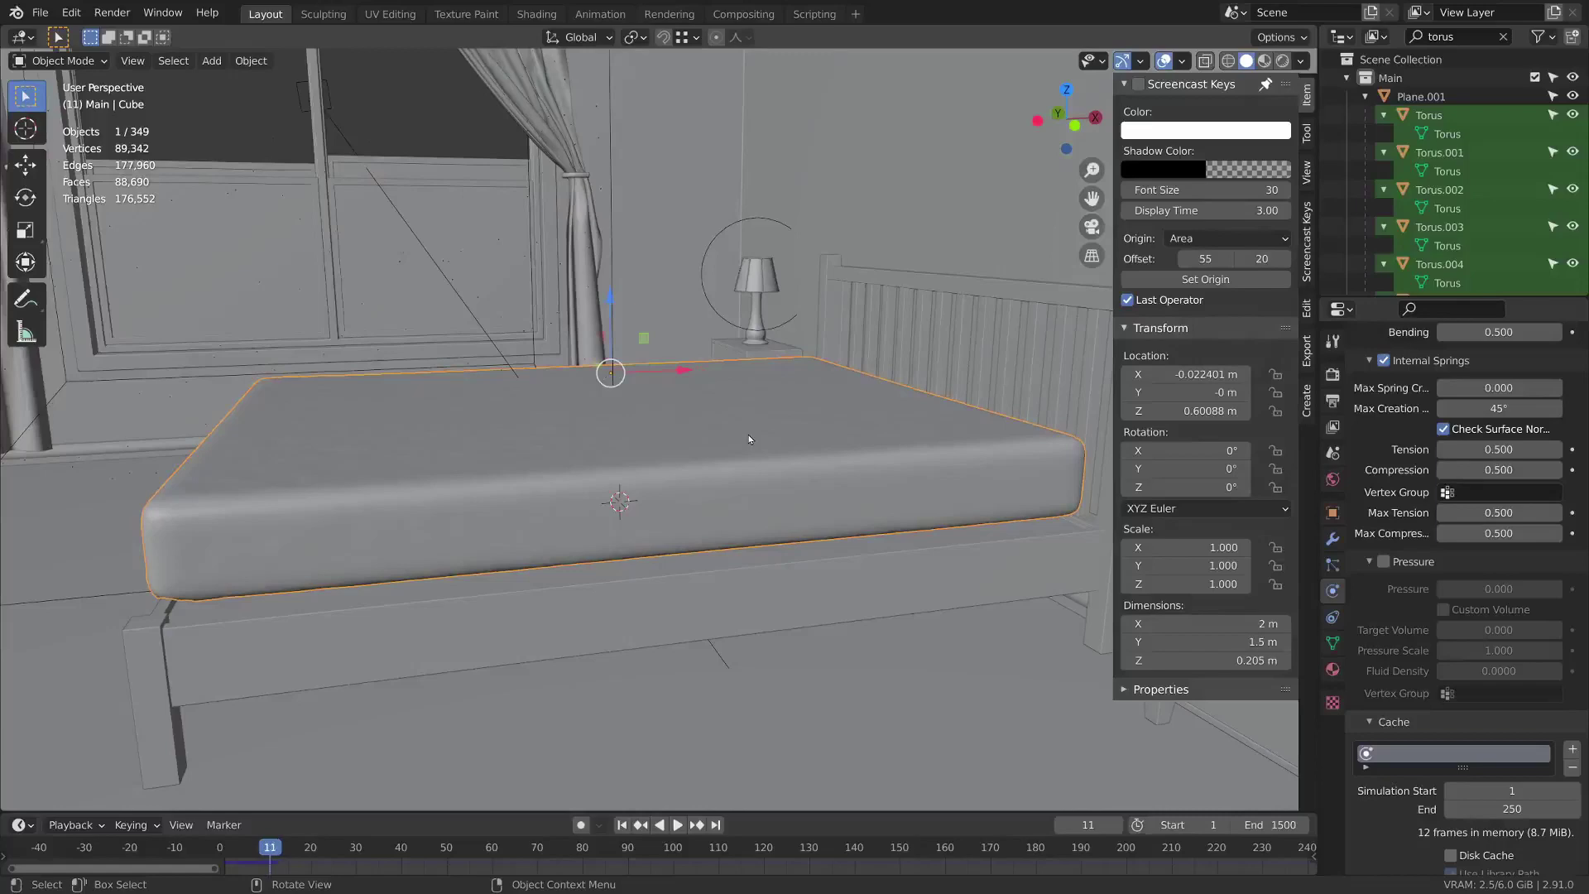
key(Left)
key(Left)
key(Left)
mouse_move(748, 435)
middle_down()
mouse_move(678, 460)
mouse_move(755, 464)
mouse_move(772, 431)
middle_up()
key(Right)
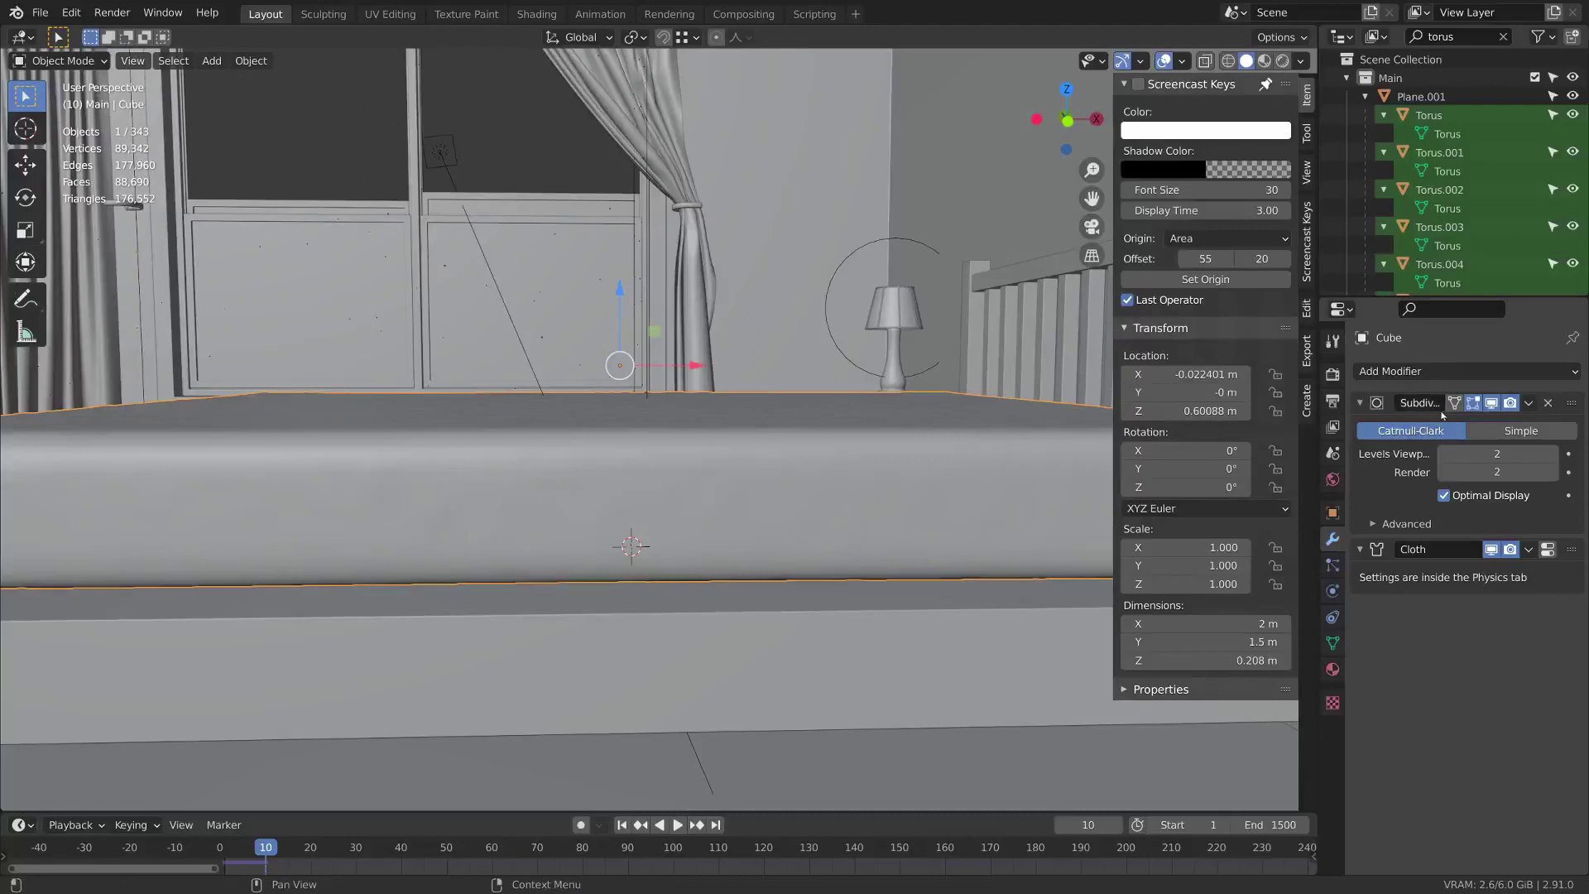
Apply the mattress's Subdivision Surface and Cloth modifiers at the current frame.
key(ctrl+a)
key(ctrl+a)
scroll(435, 379, down, 3)
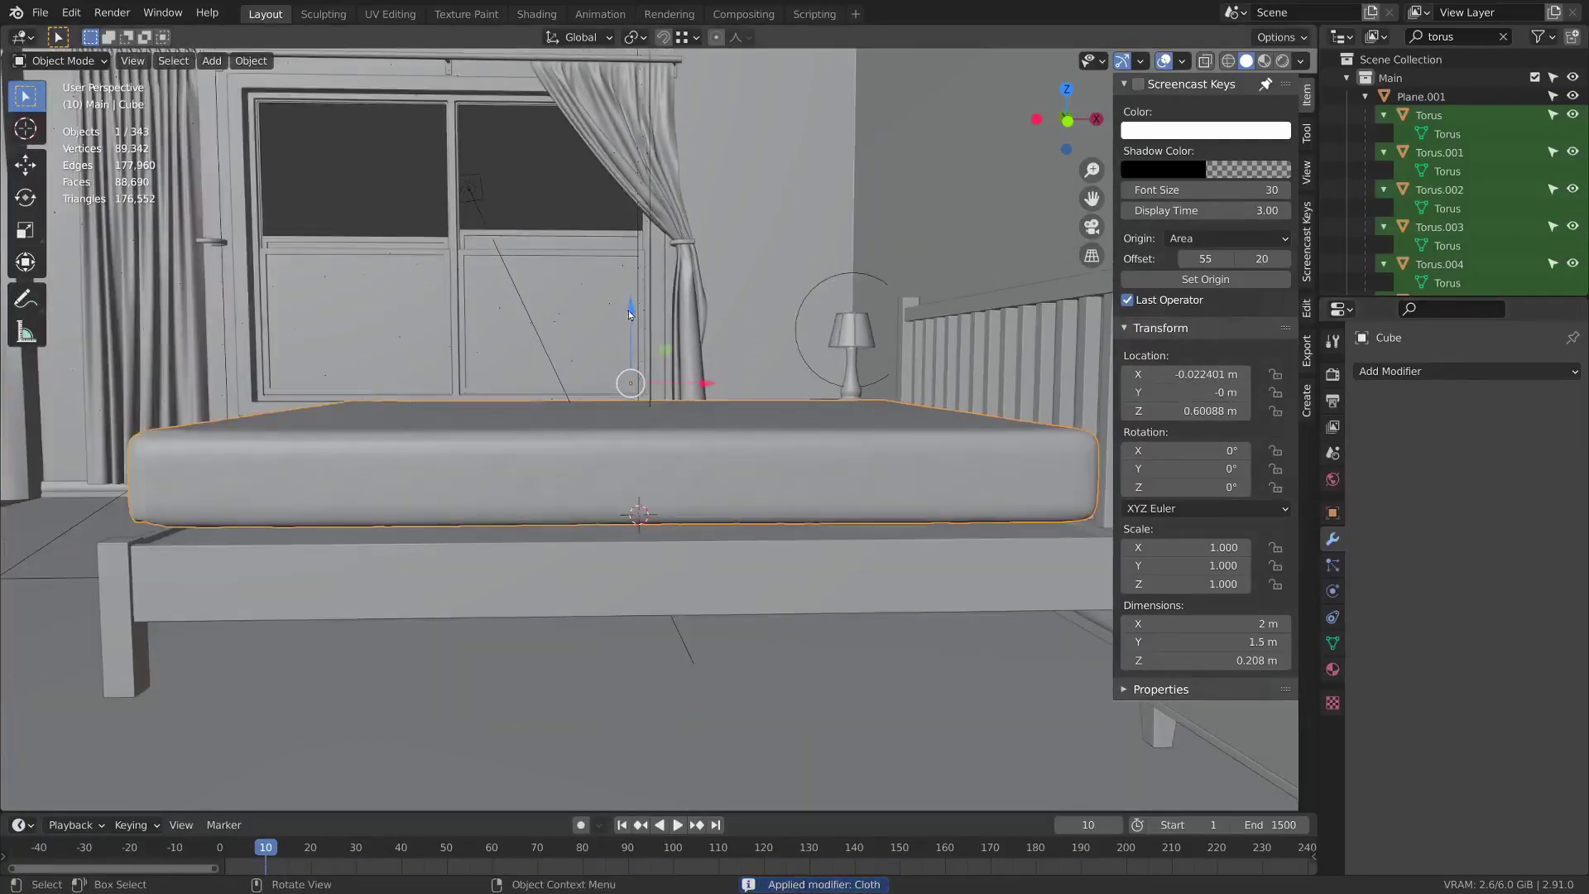
Lower the mattress about 0.033 m onto the bed frame and shift it slightly along X toward the headboard.
drag(629, 313, 637, 326)
middle_drag(636, 326, 630, 379)
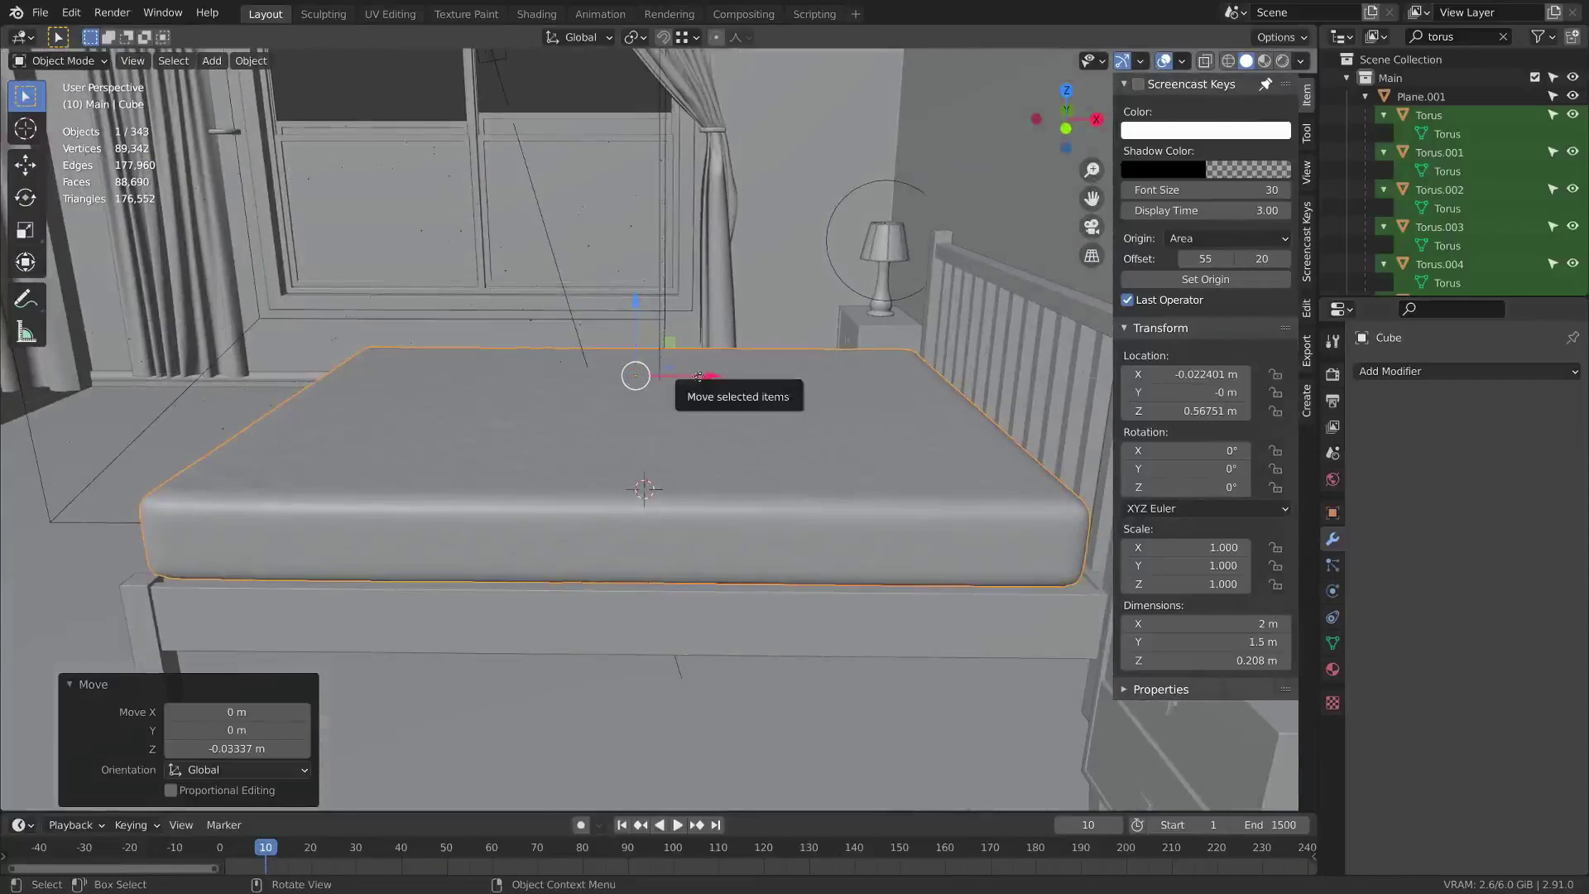
drag(699, 376, 712, 378)
middle_drag(712, 378, 815, 385)
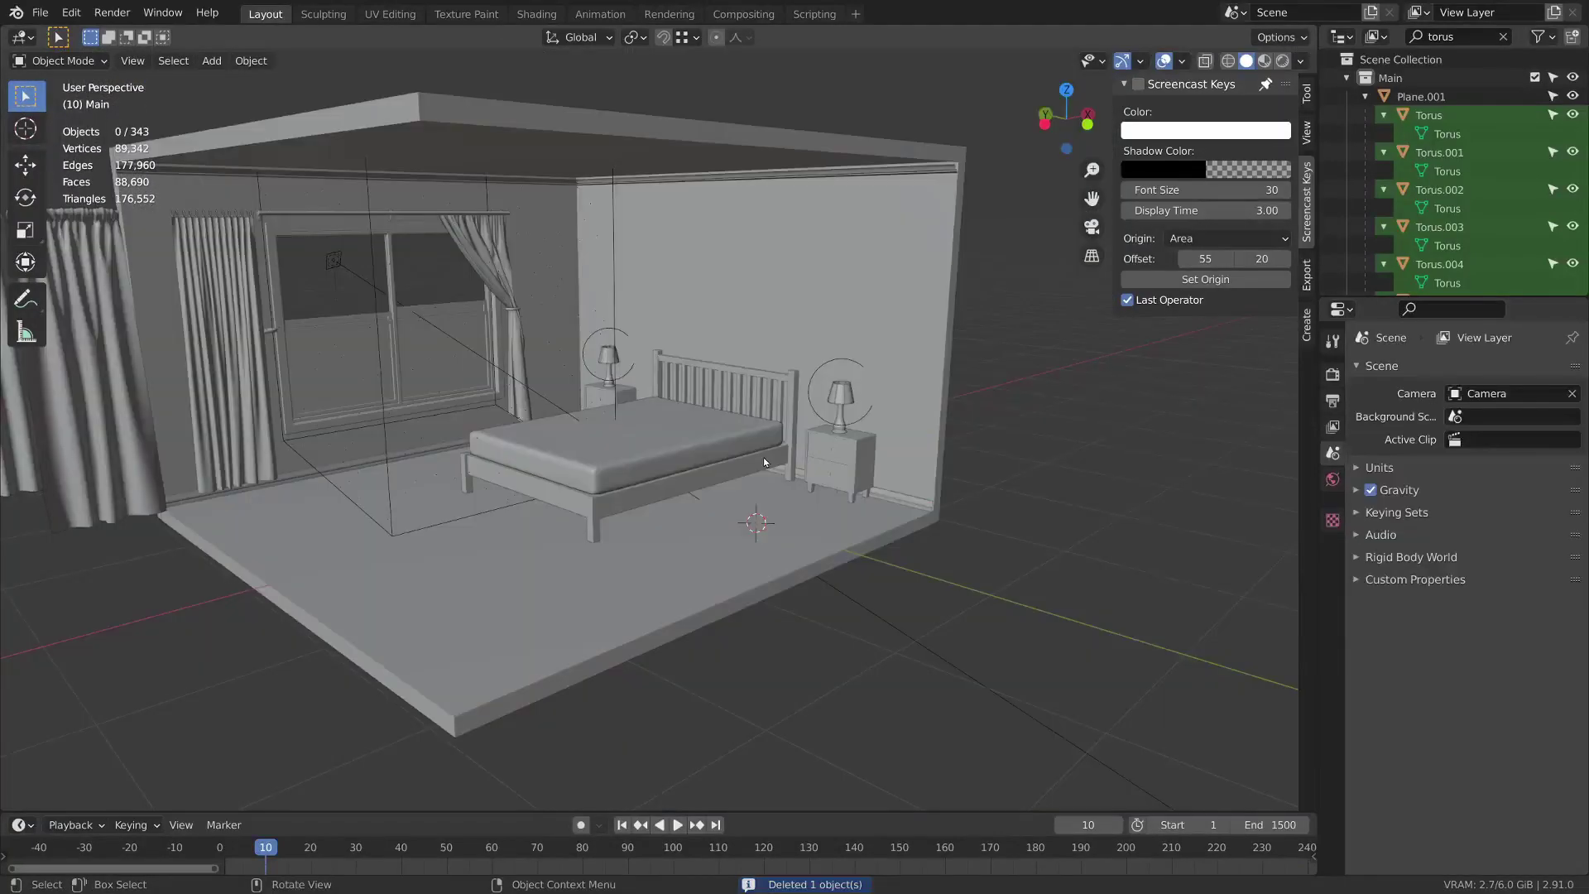
Add a 2 m cube mesh to the bedroom scene.
key(shift+a)
mouse_move(764, 457)
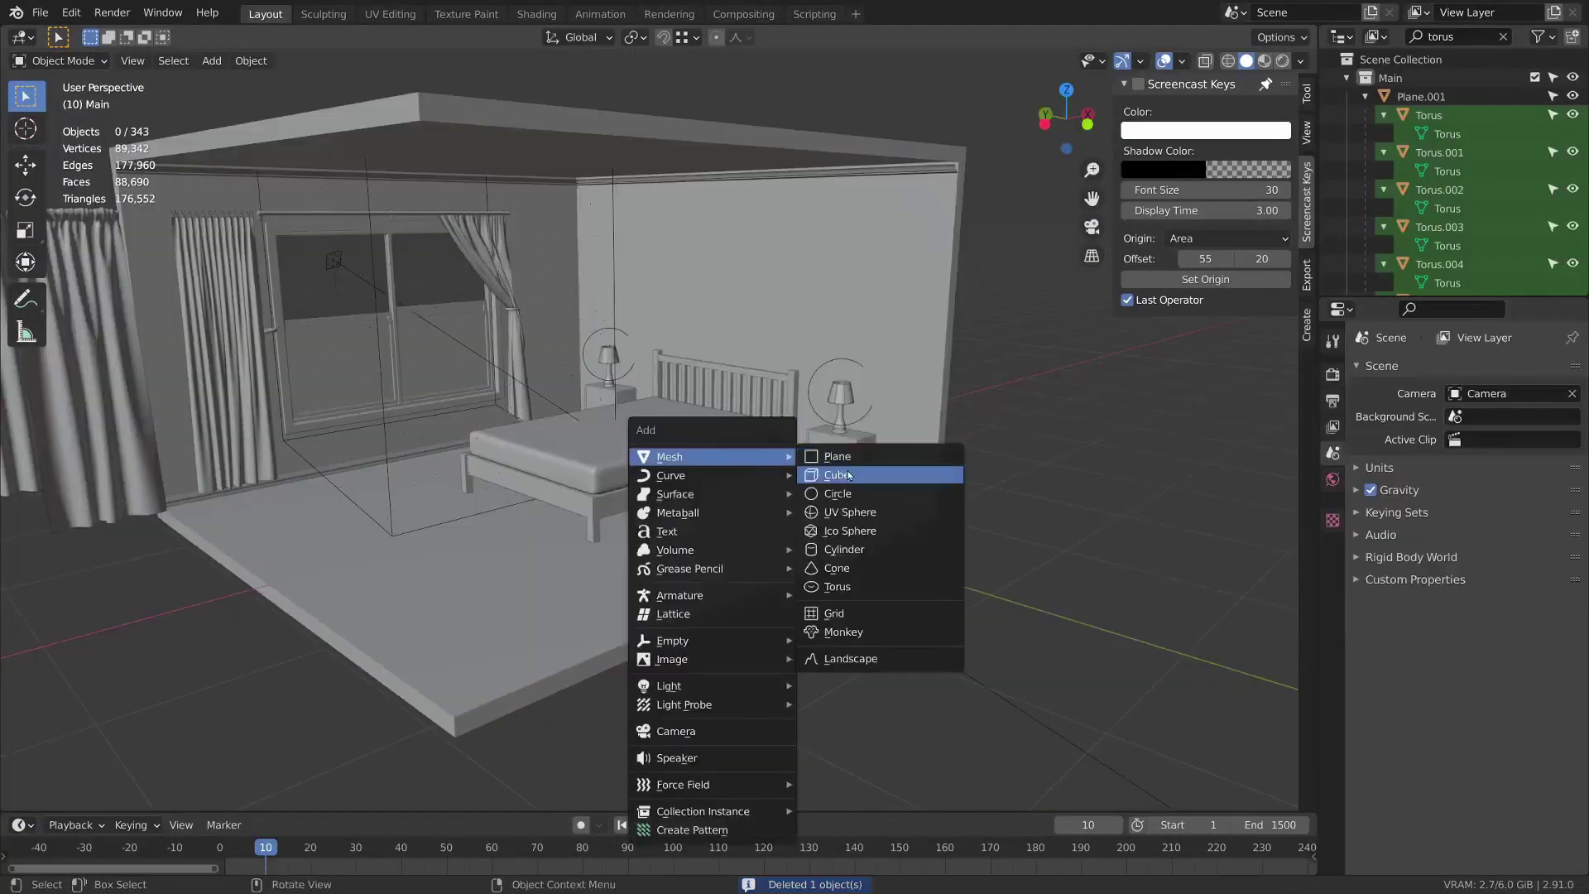
click(848, 475)
middle_drag(896, 412, 857, 325)
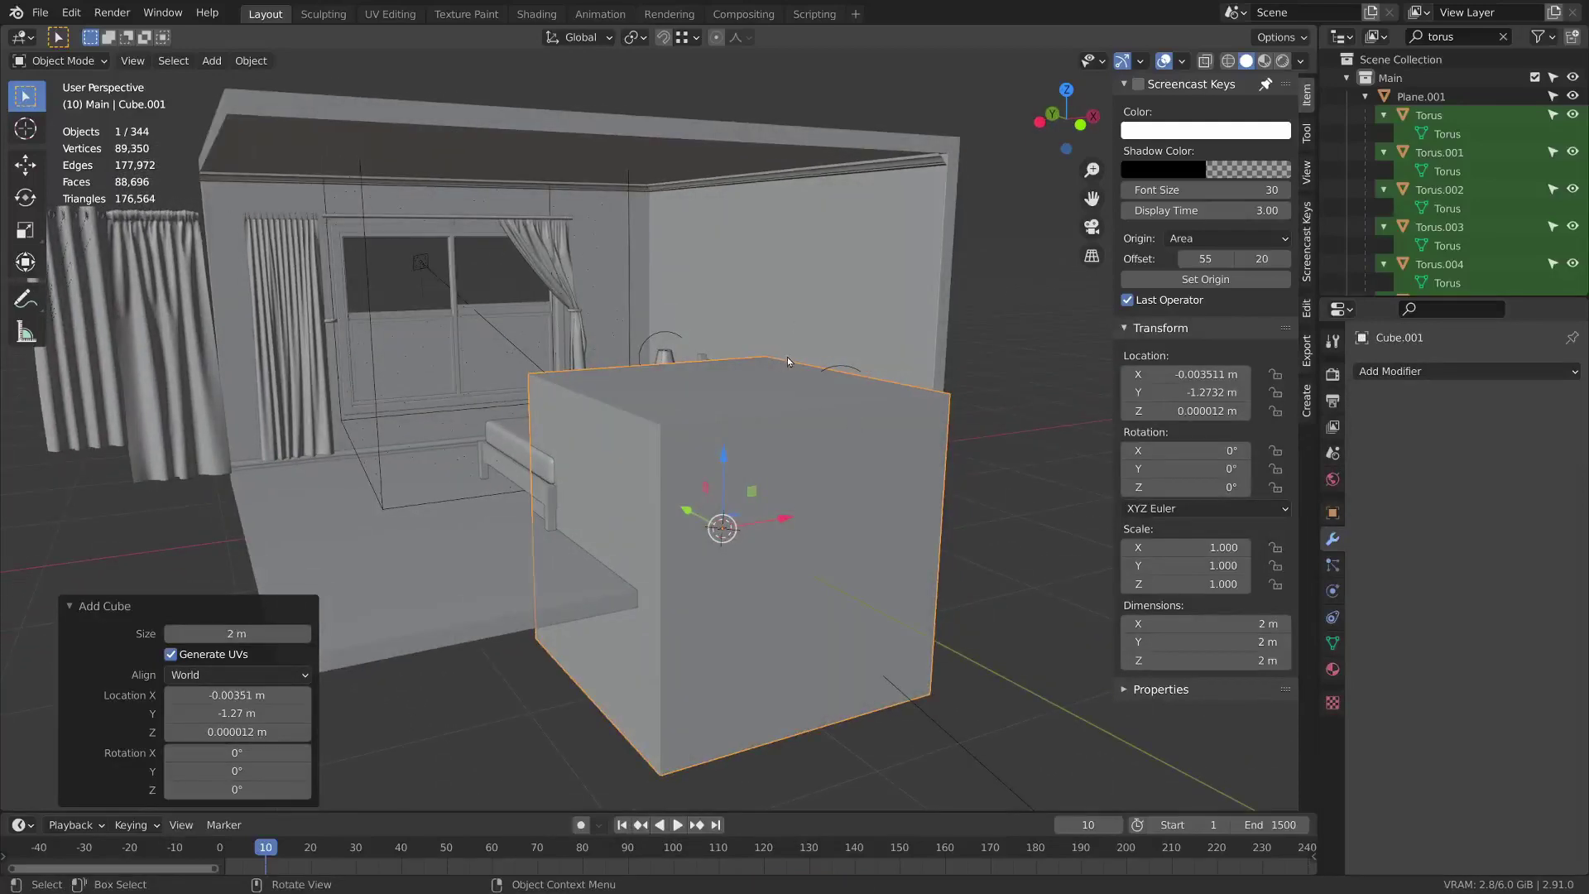
middle_drag(813, 394, 881, 420)
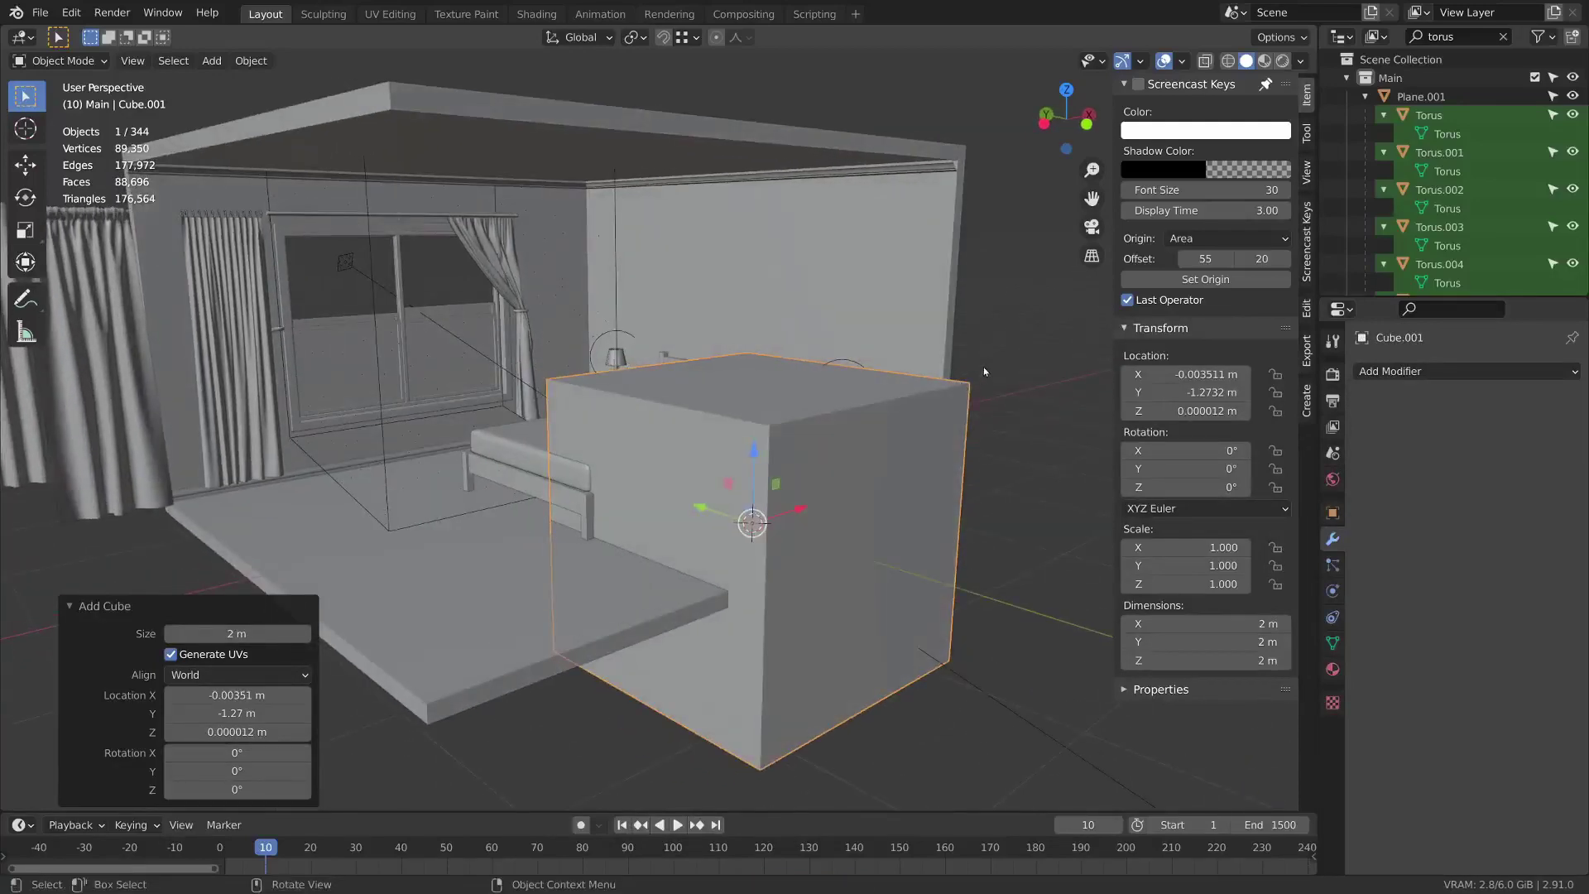
Scale the cube's mesh down in Edit Mode to about 0.65 m per side, and return to Object Mode.
key(Tab)
key(s)
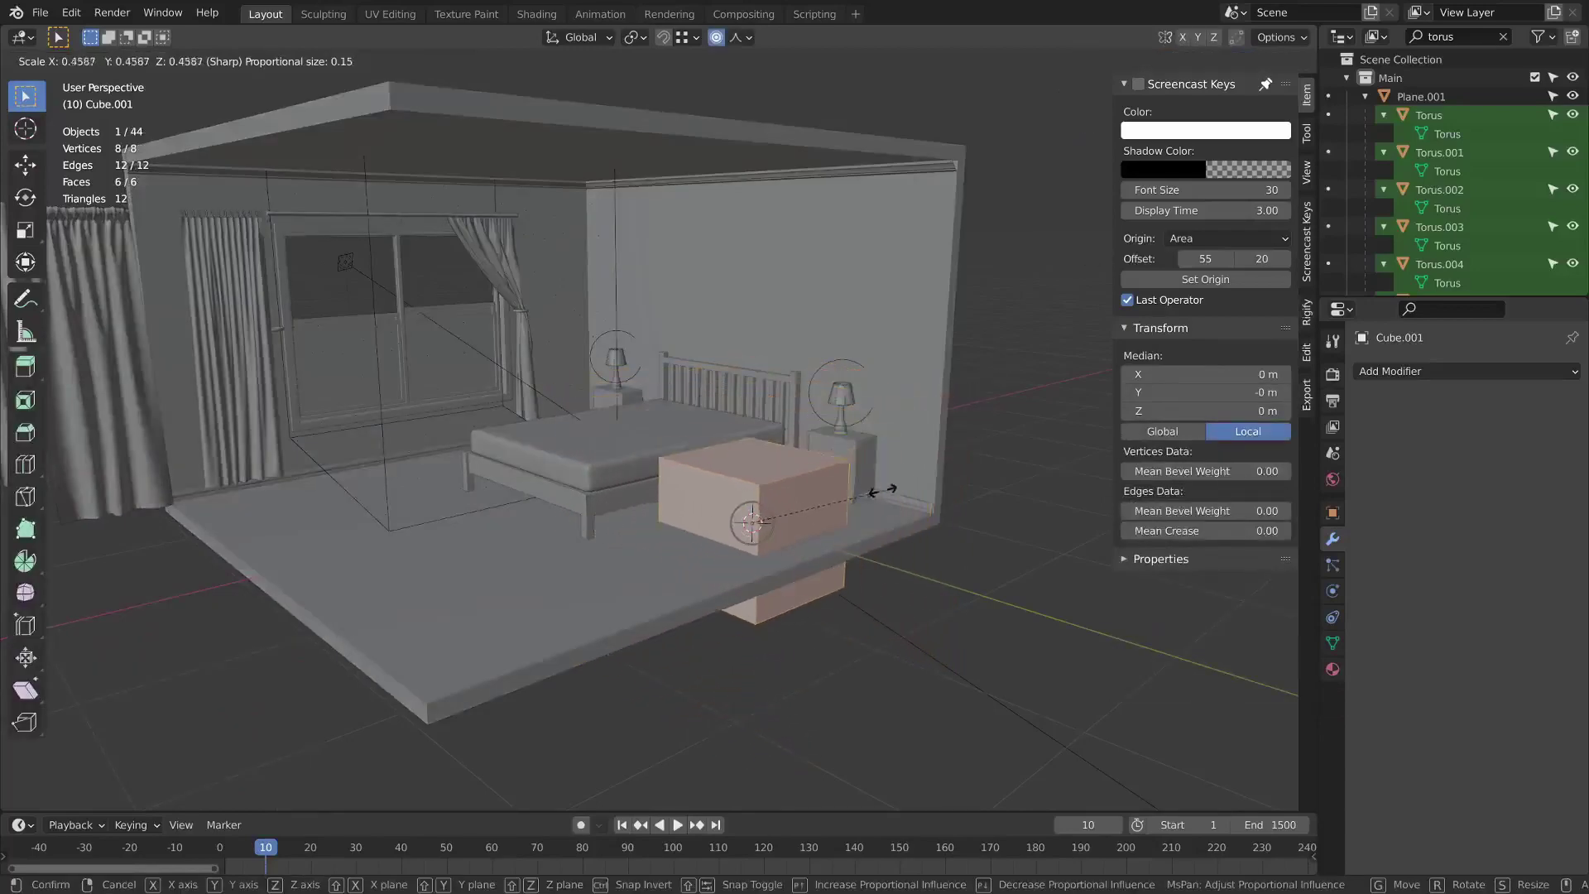
click(882, 491)
key(Tab)
Move the cube about 1.45 m along Y and 0.51 m up so that it sits on the mattress.
drag(727, 484, 594, 386)
middle_drag(594, 386, 718, 374)
scroll(513, 331, up, 4)
shift+middle_drag(415, 284, 496, 340)
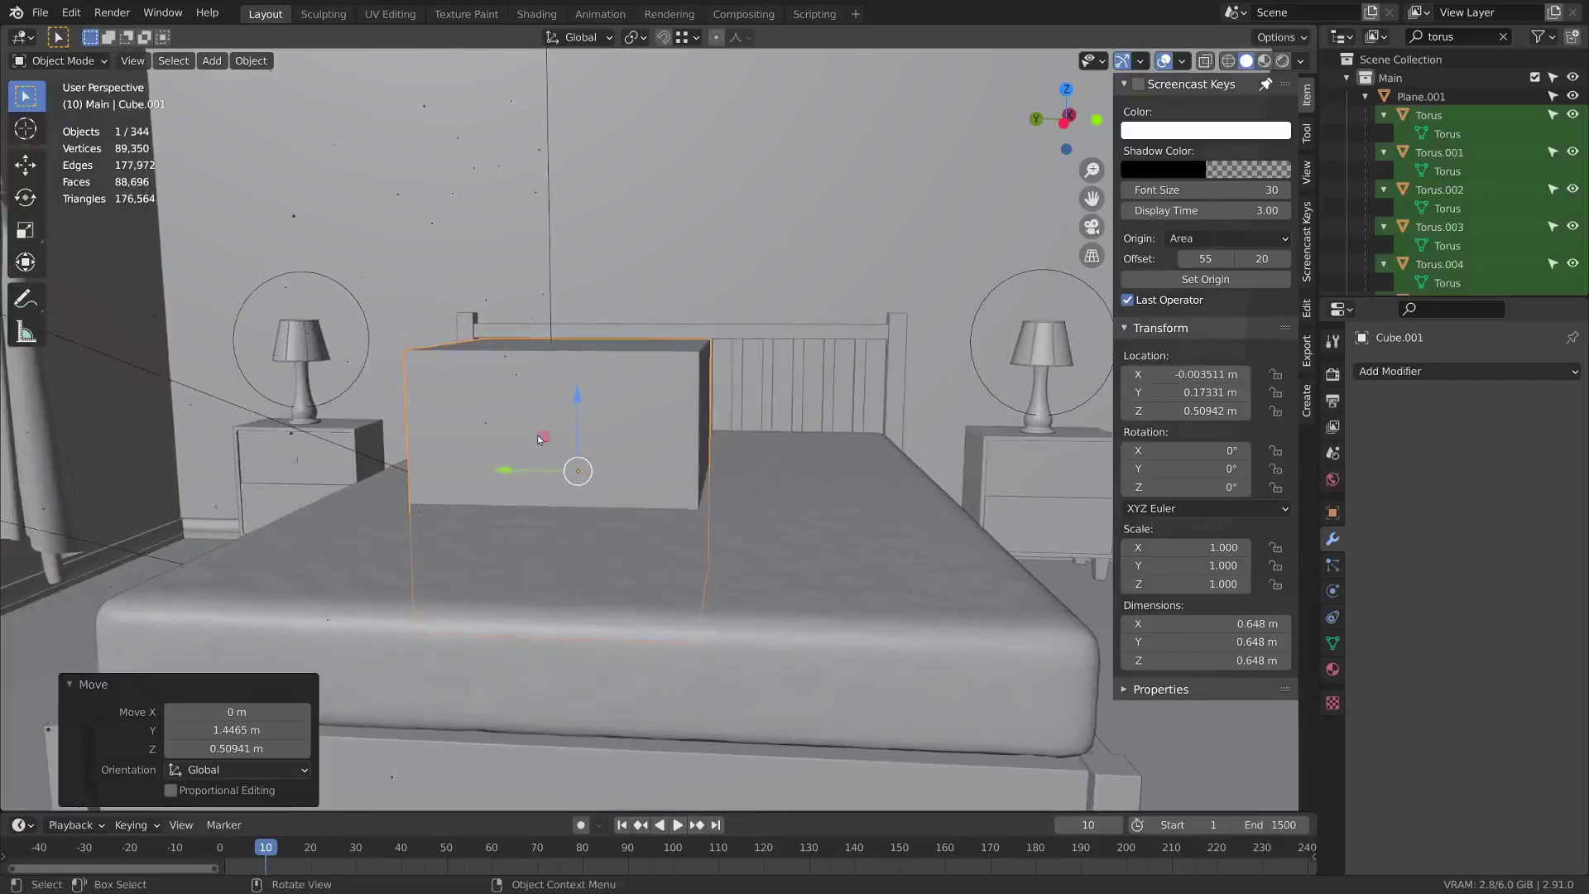
Slide the cube along the mattress until it is next to the headboard.
middle_drag(538, 435, 380, 456)
drag(717, 439, 923, 441)
middle_drag(924, 442, 993, 426)
drag(878, 426, 910, 427)
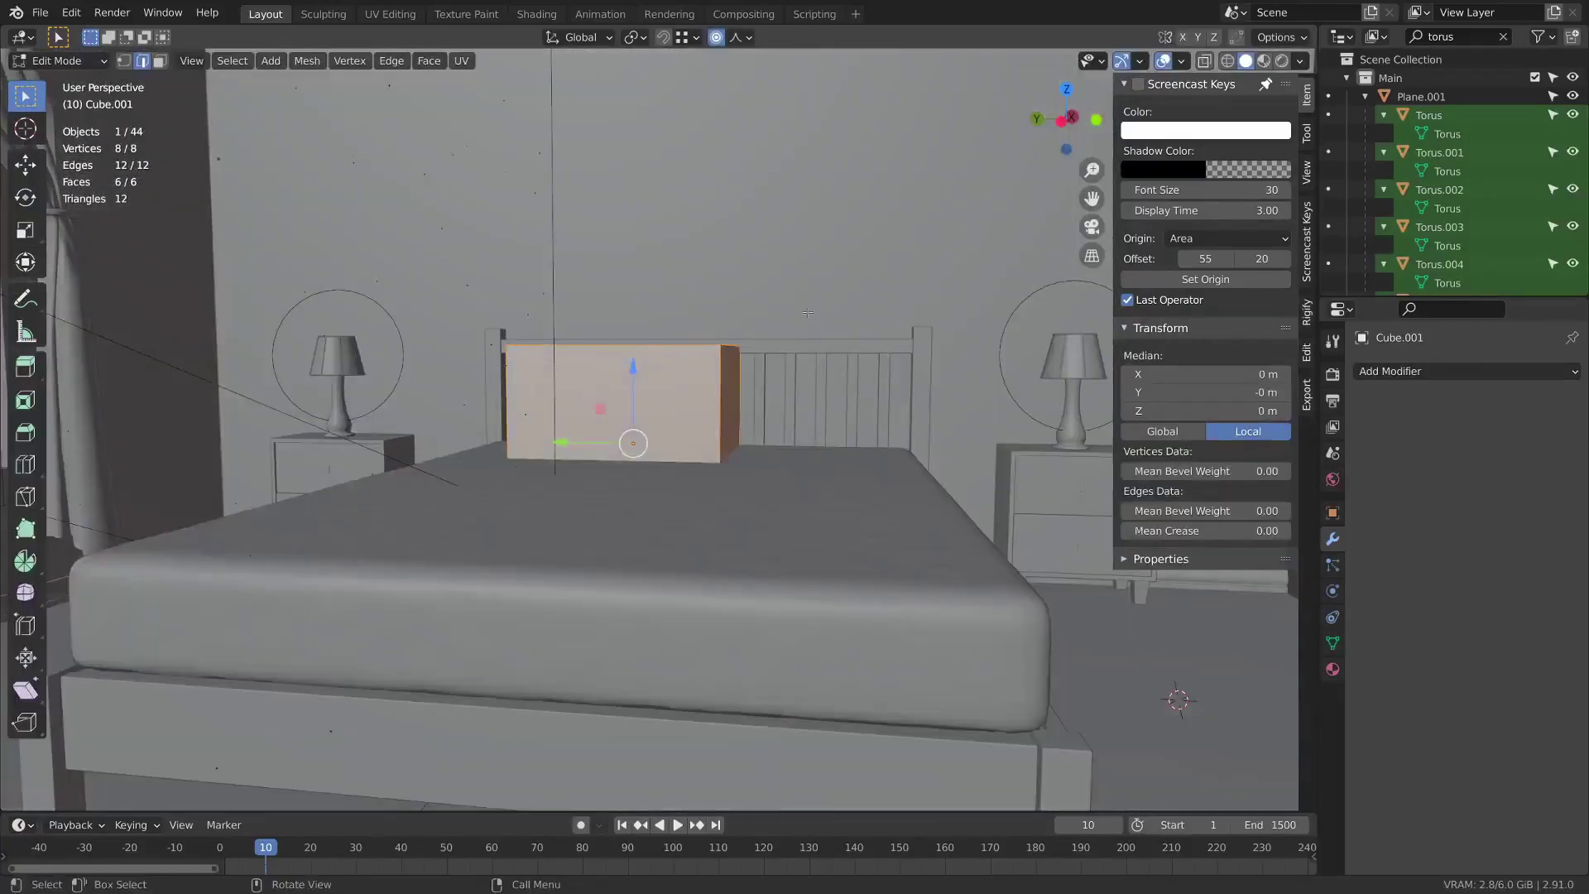
Scale the box's mesh to about 0.35 m × 0.64 m × 0.35 m, with its long side along Y.
key(s)
click(740, 399)
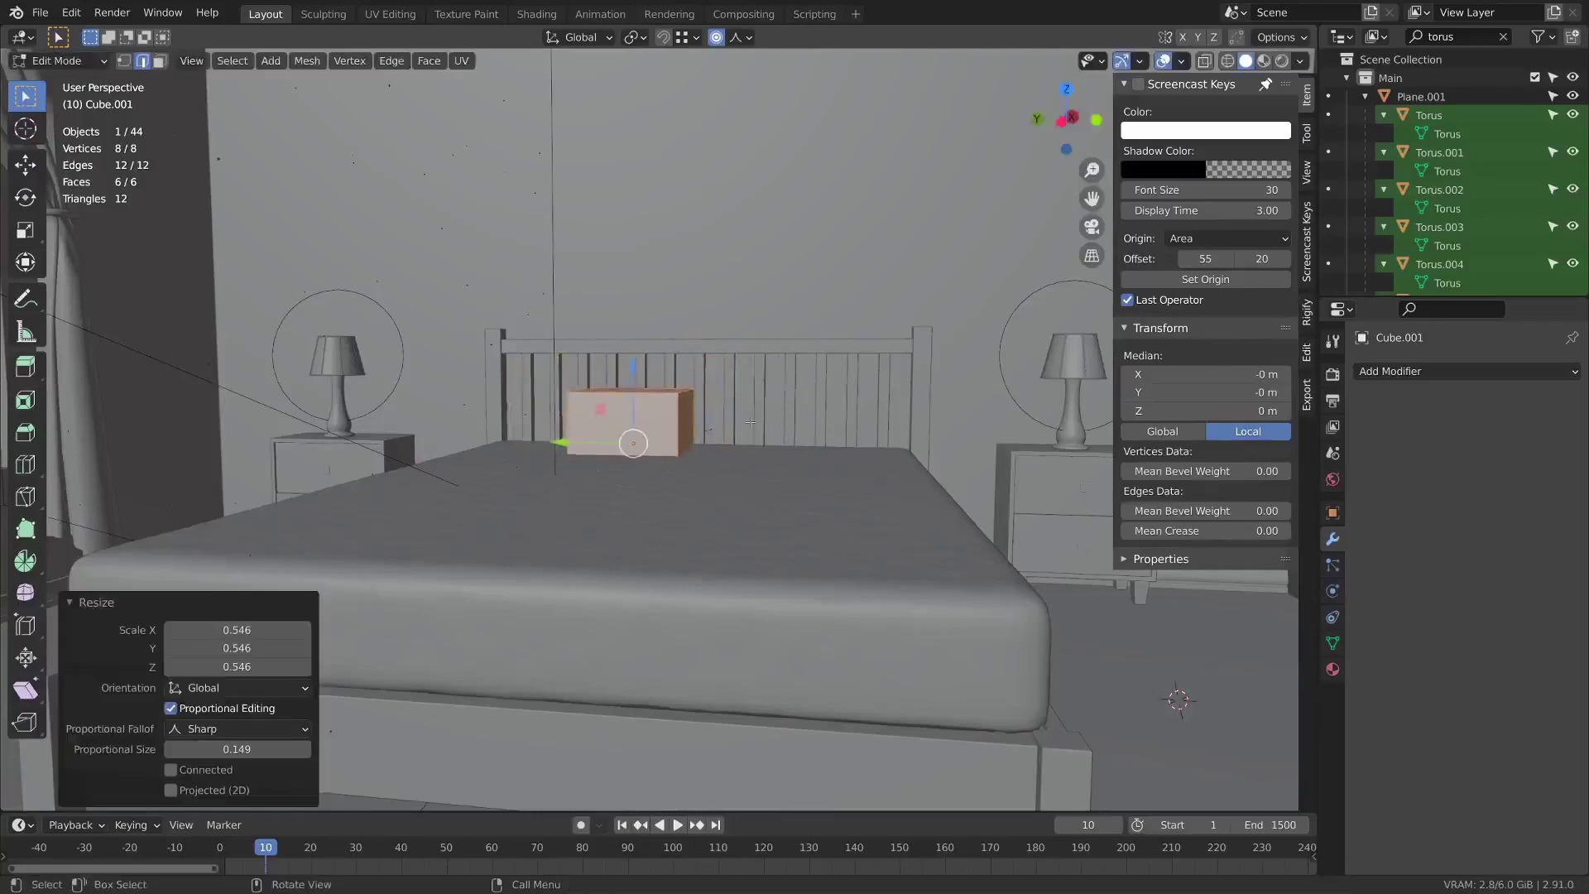
middle_drag(729, 340, 712, 378)
key(s)
key(y)
click(781, 377)
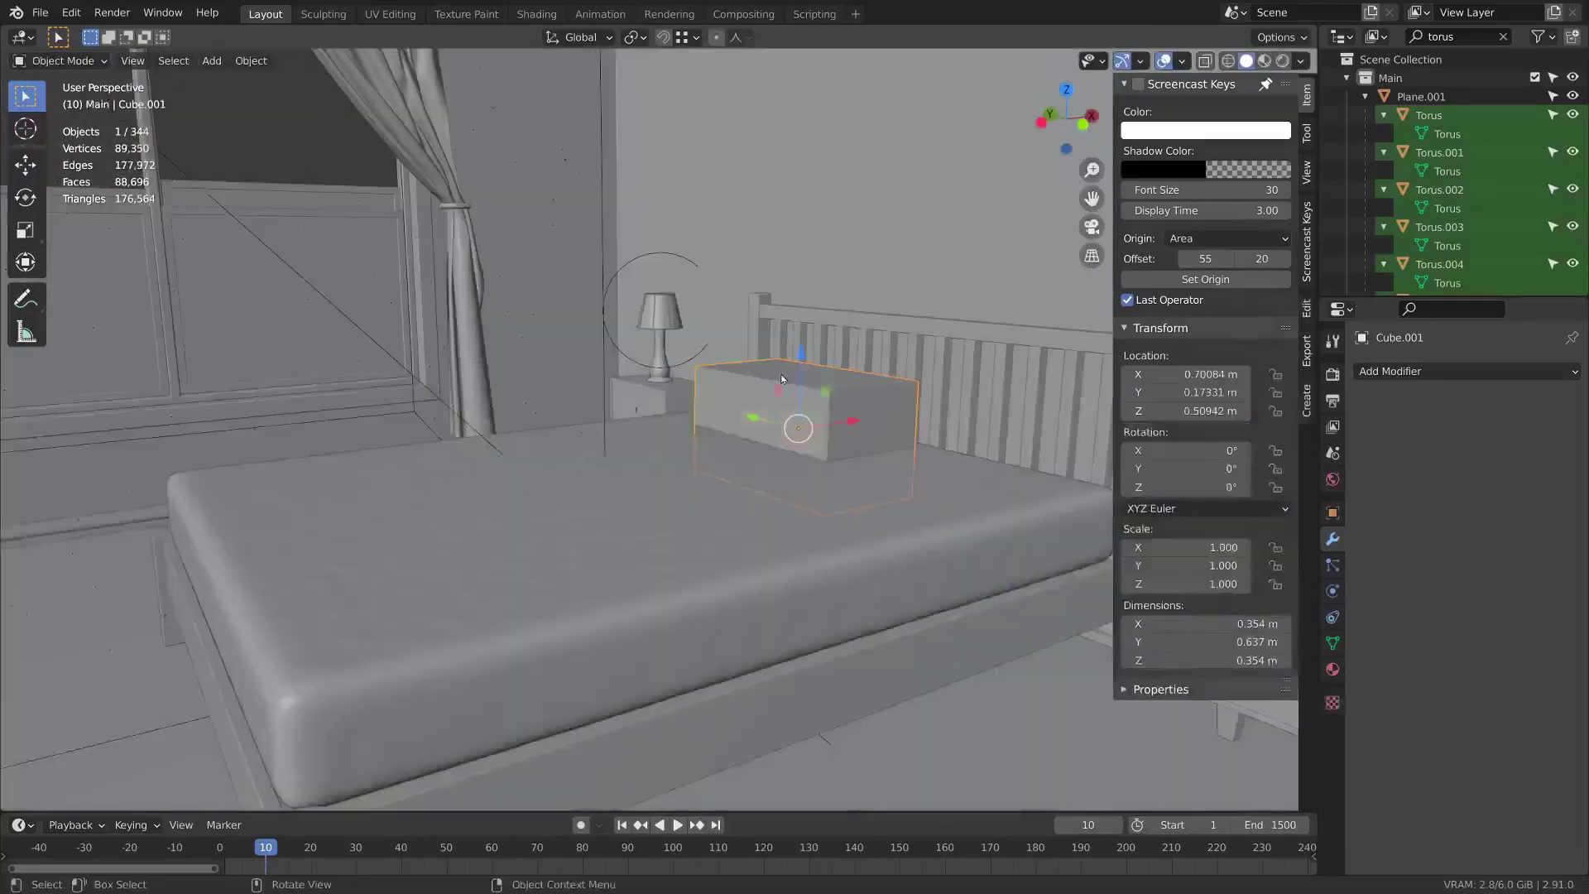
Flatten the box's mesh along Z into a slab about 0.013 m thick, and return to Object Mode.
key(Tab)
key(s)
key(z)
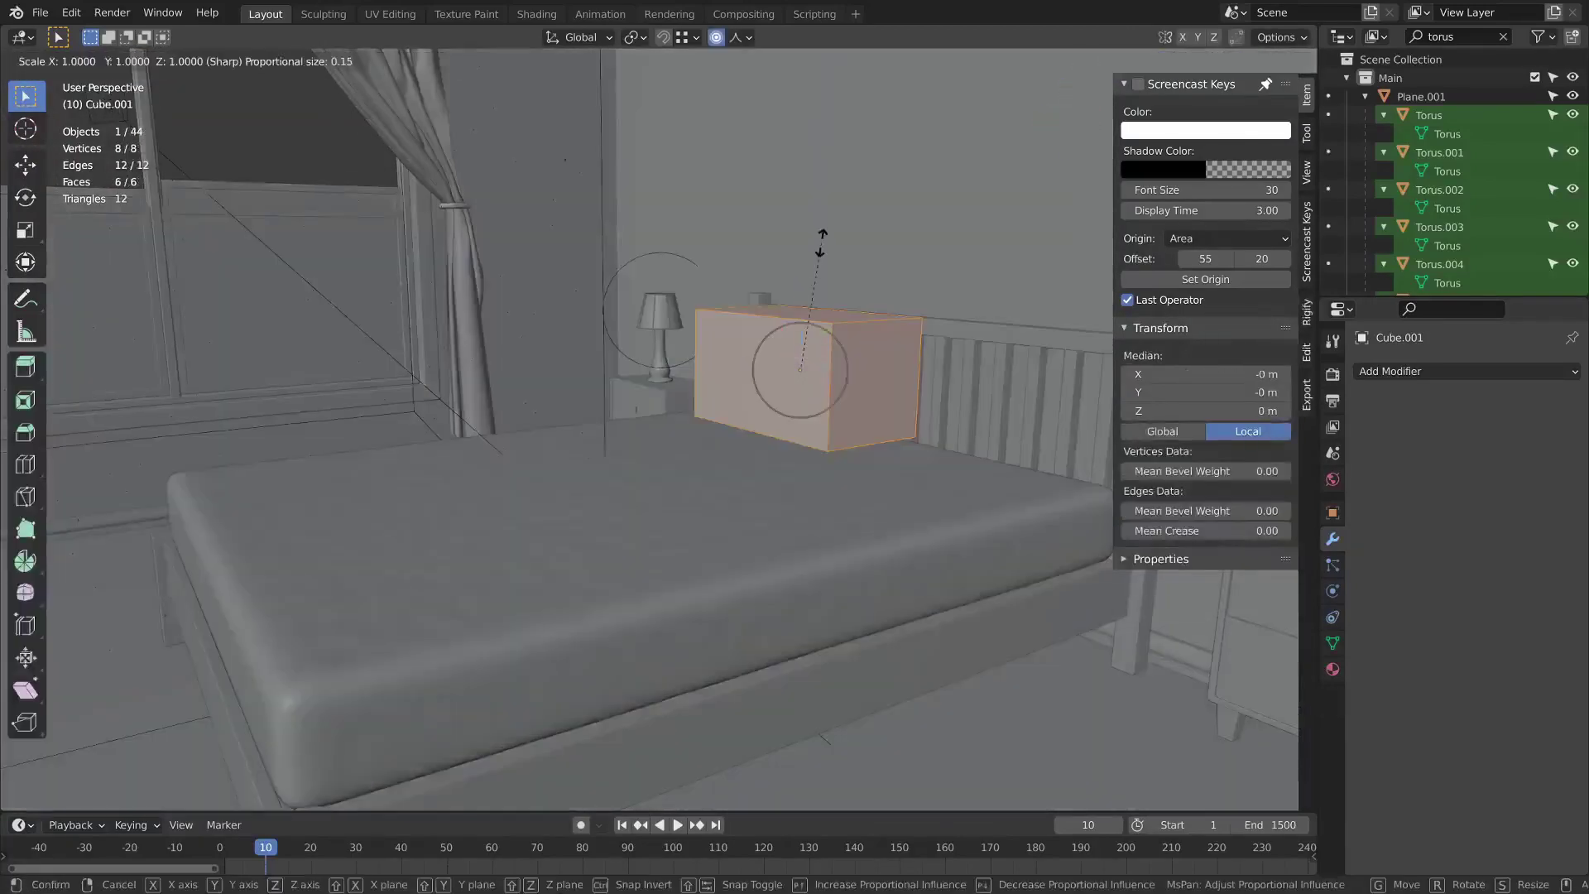
click(811, 354)
key(s)
key(z)
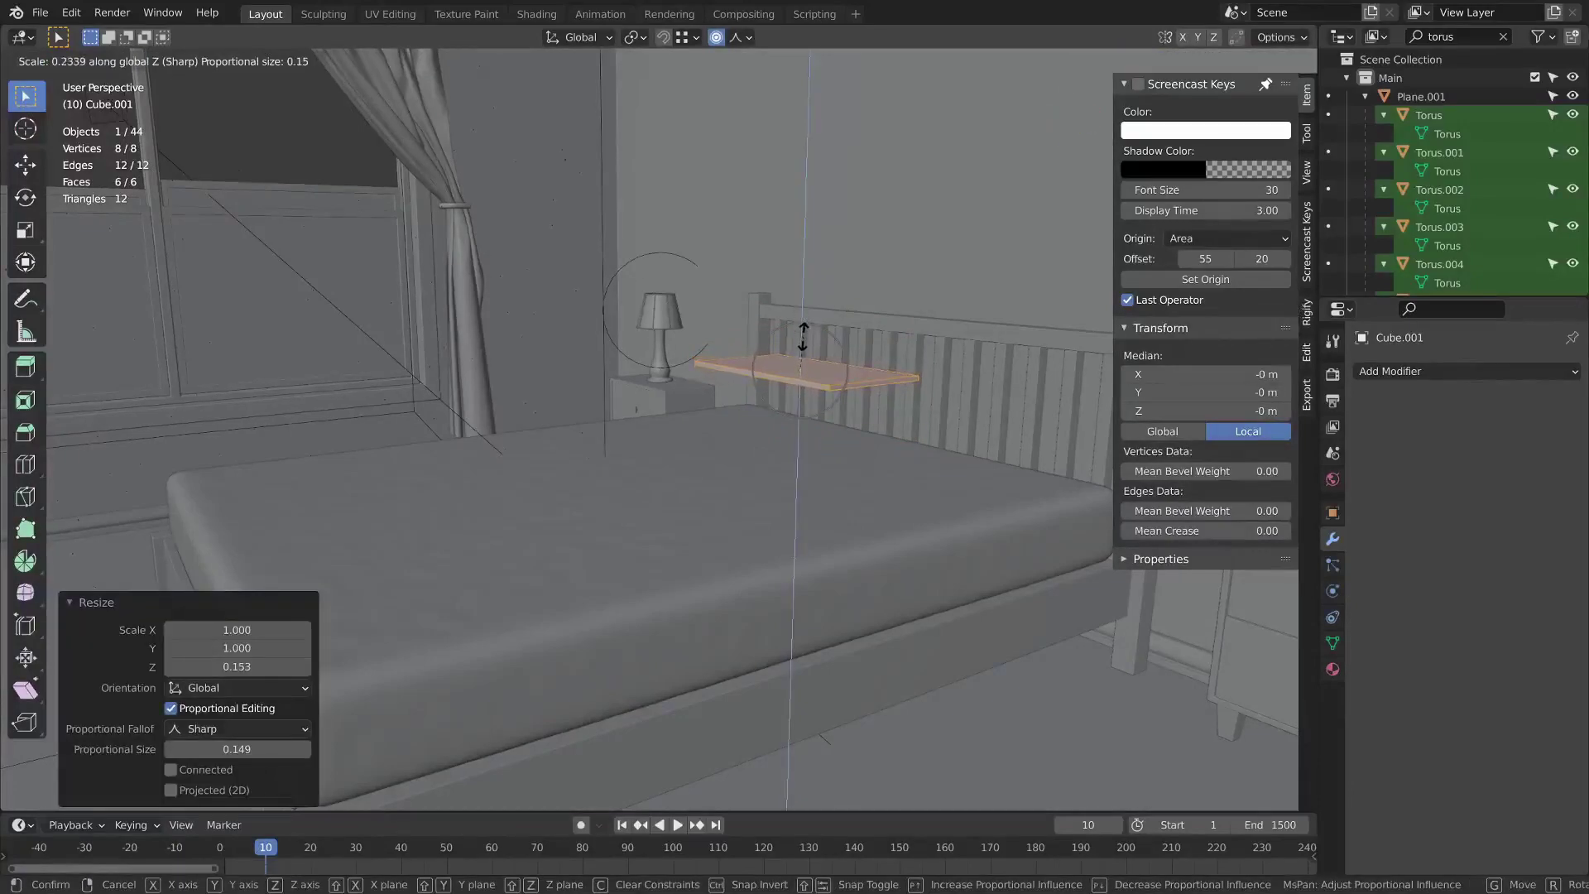
click(803, 339)
middle_drag(803, 340, 746, 389)
key(Tab)
Lower the slab about 0.137 m so that it lies just above the mattress near the headboard.
middle_drag(745, 331, 646, 286)
scroll(787, 404, up, 3)
scroll(586, 346, up, 2)
key(g)
click(648, 427)
middle_drag(648, 426, 556, 407)
scroll(742, 413, down, 3)
middle_drag(556, 407, 545, 407)
scroll(546, 402, down, 4)
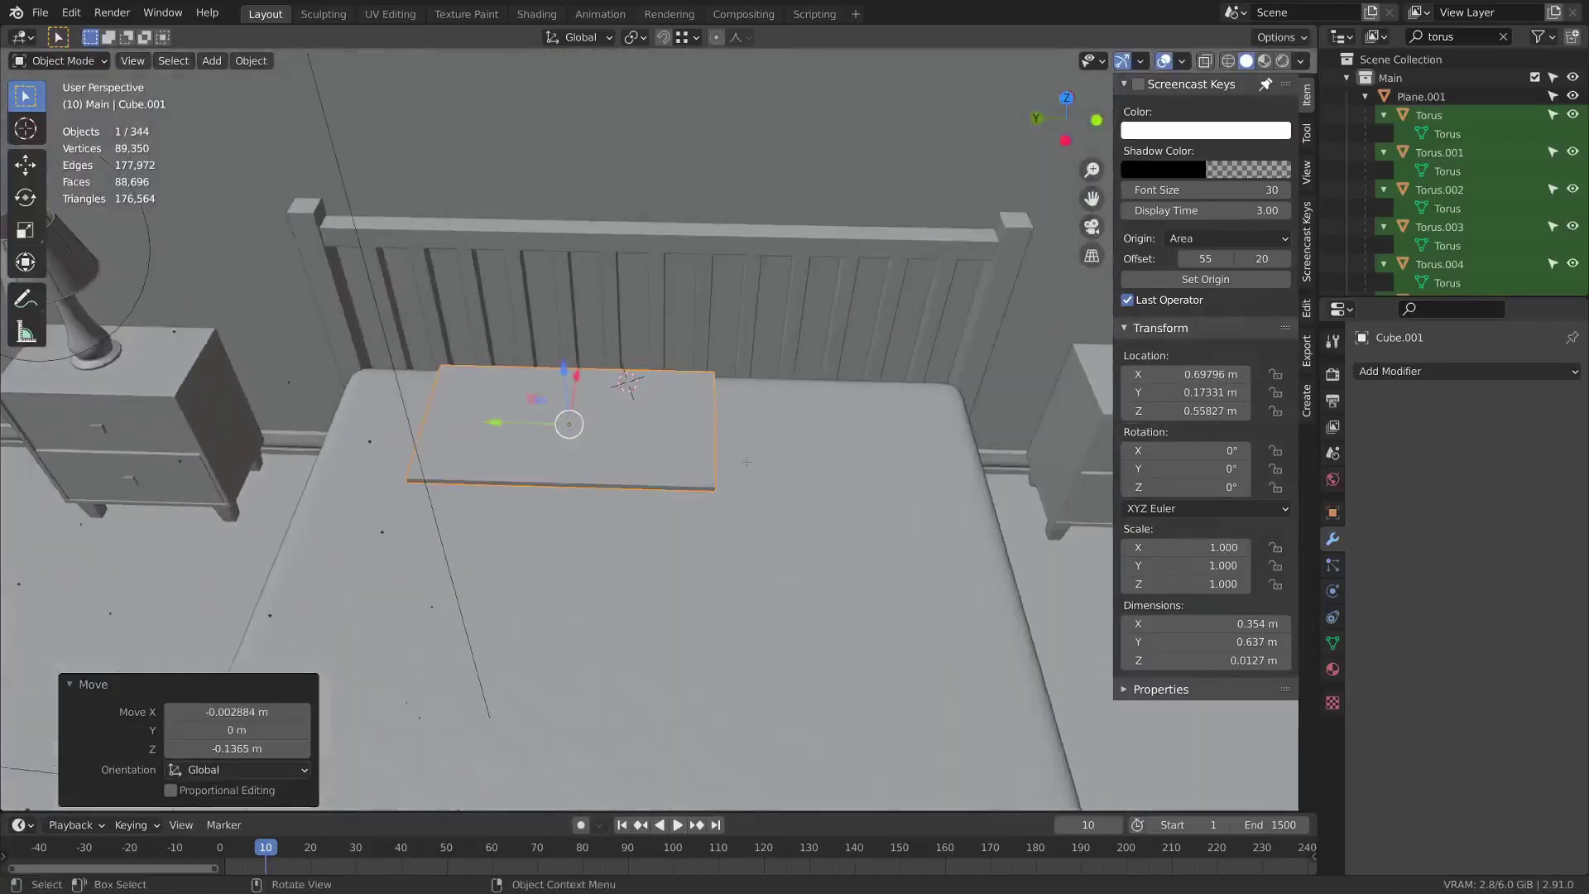
Shorten the slab's mesh along Y to about 0.54 m and move the slab along Y towards the mattress's near-lamp side.
key(Tab)
key(s)
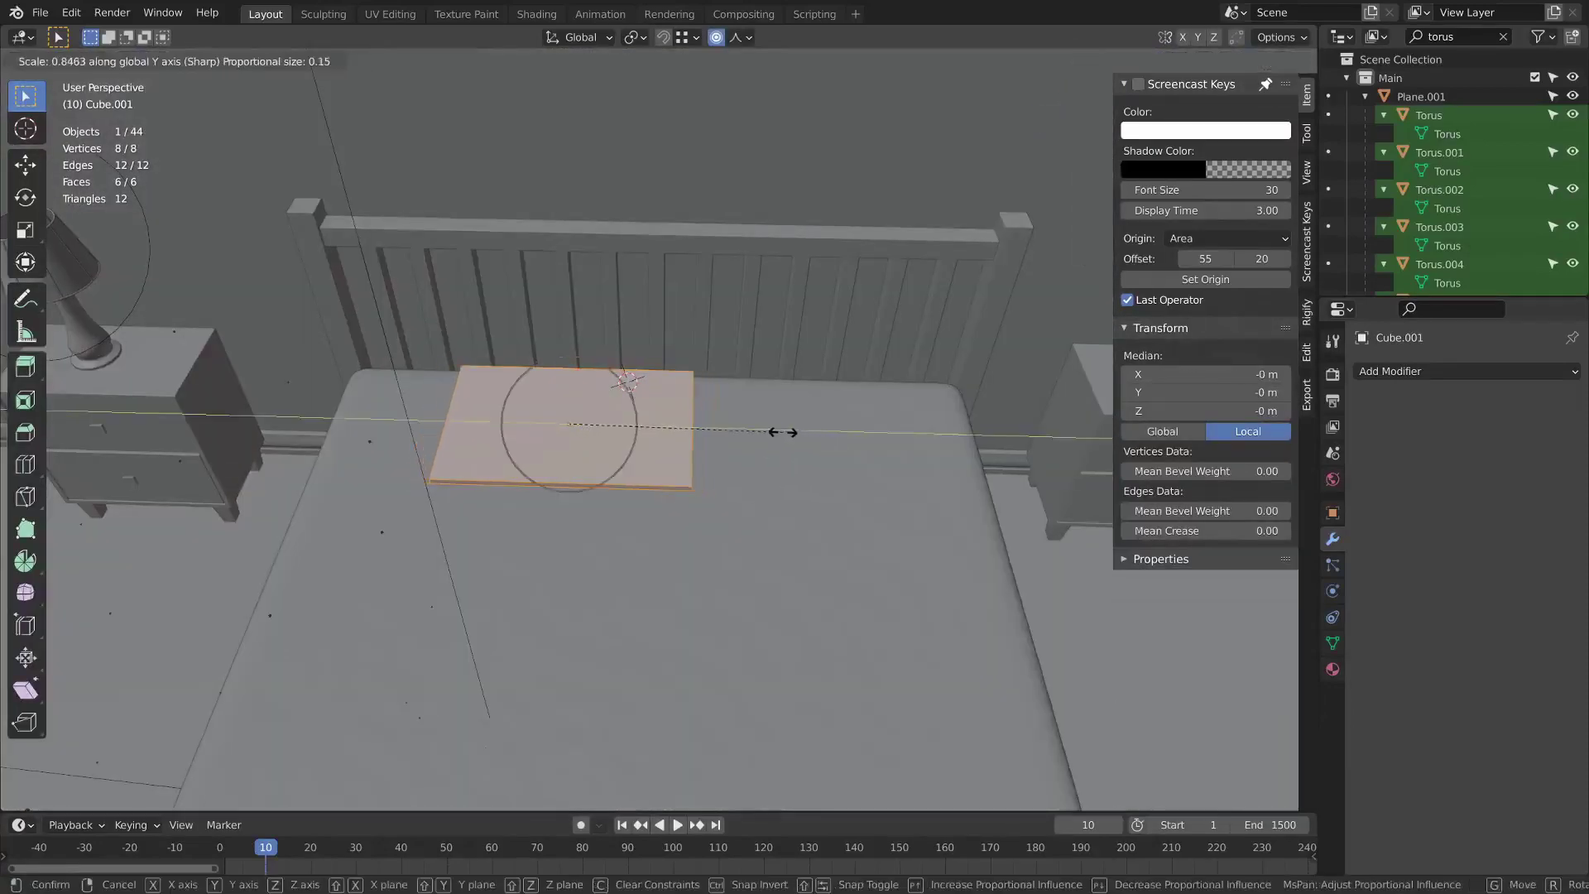
click(781, 433)
key(Tab)
key(g)
key(y)
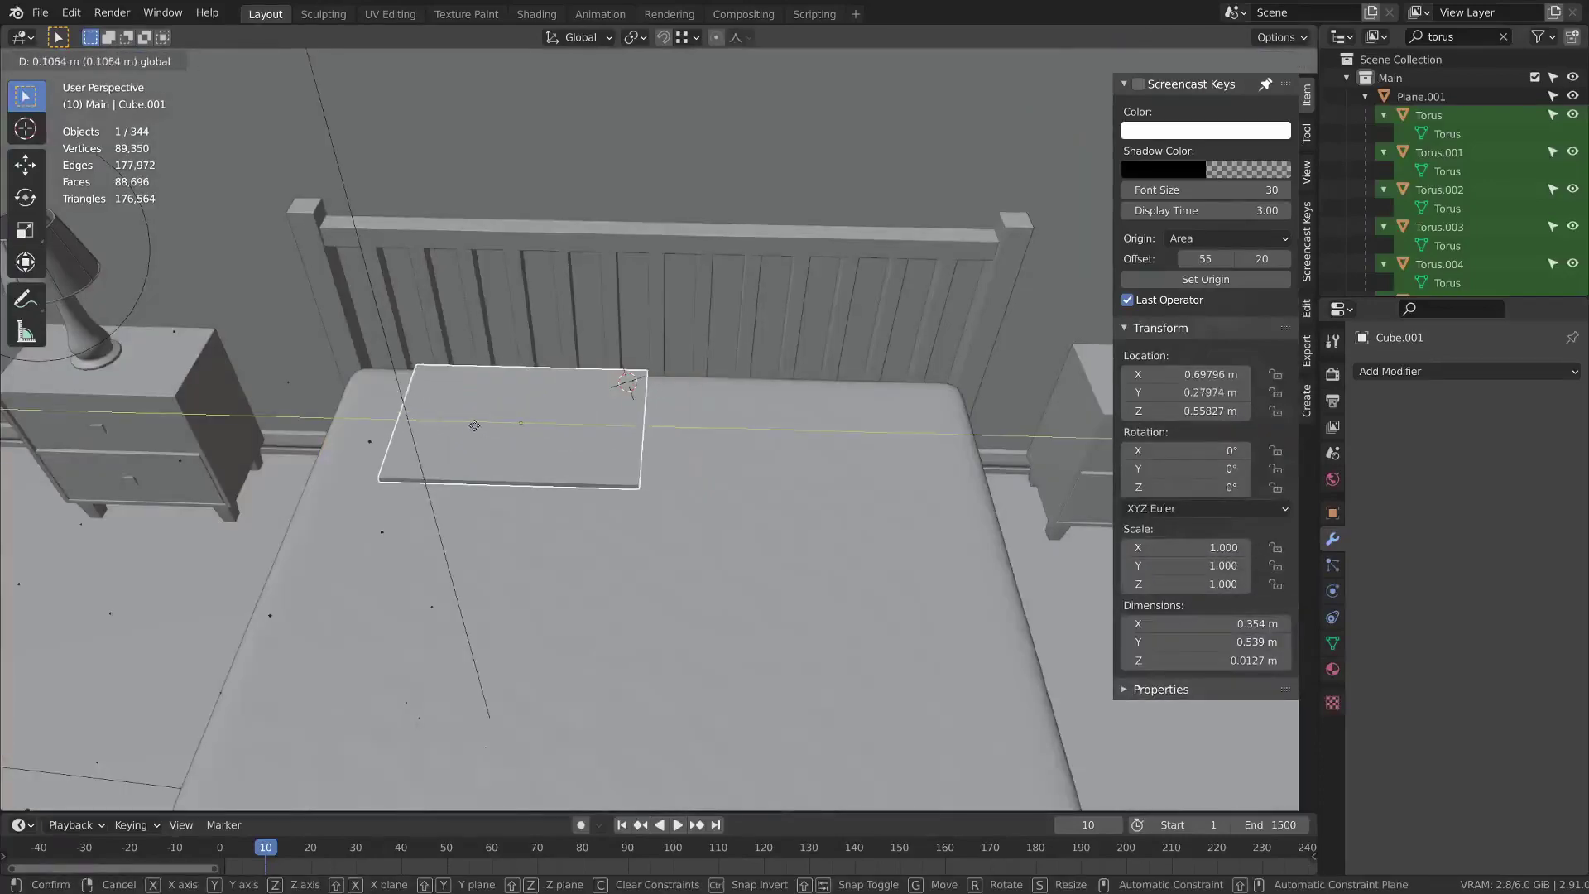
click(490, 440)
Add 36 evenly spaced loop cuts dividing the slab along its Y length.
middle_drag(490, 440, 862, 423)
key(Tab)
key(ctrl+r)
scroll(769, 442, up, 20)
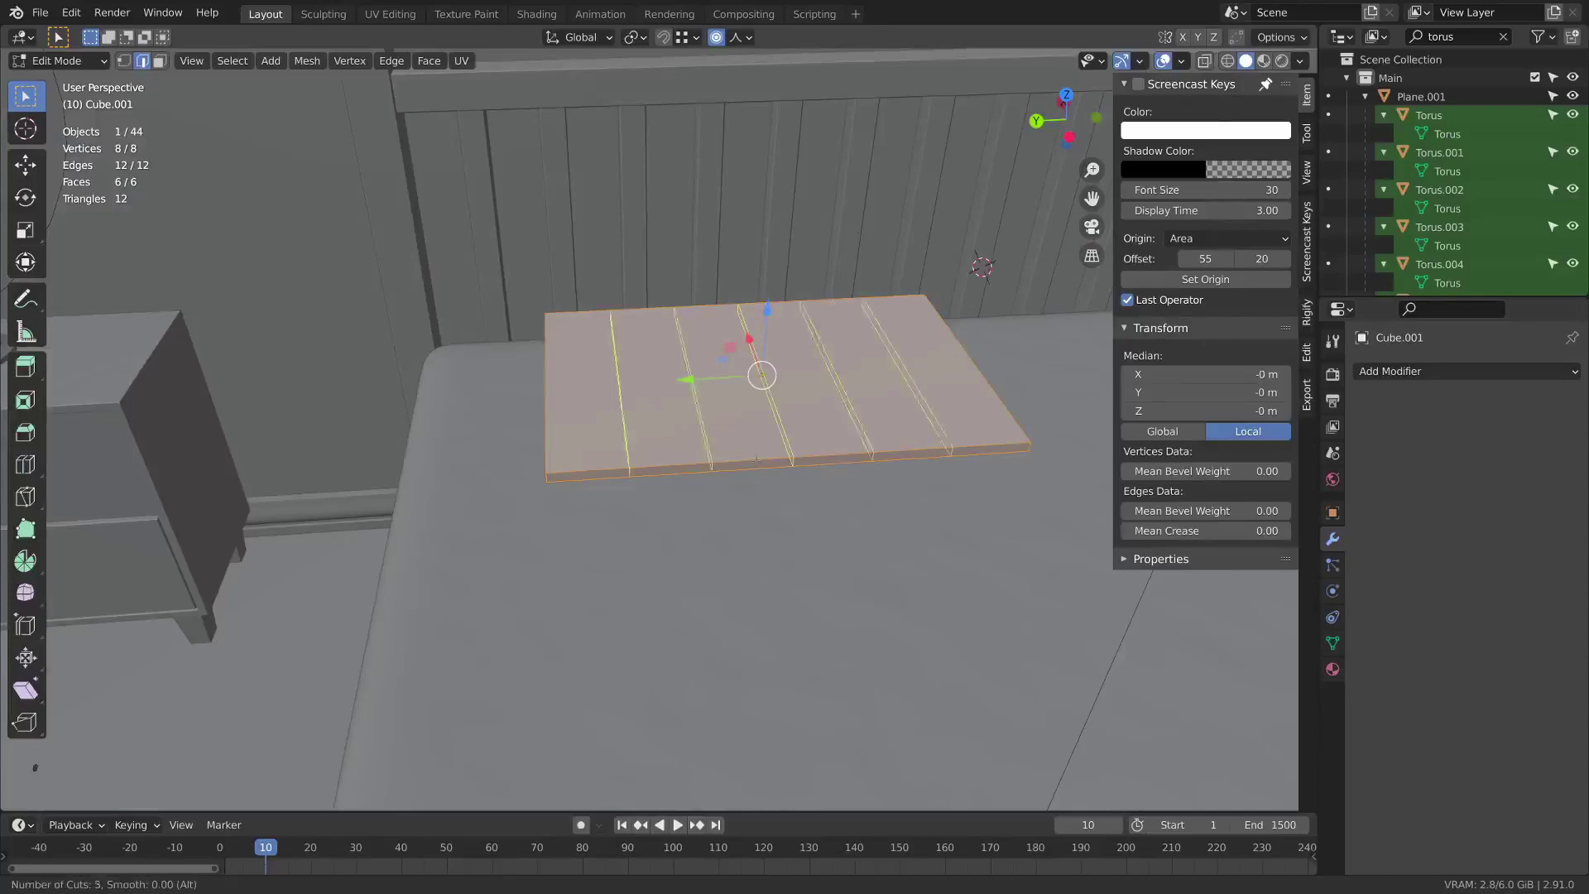
scroll(757, 462, up, 2)
click(757, 462)
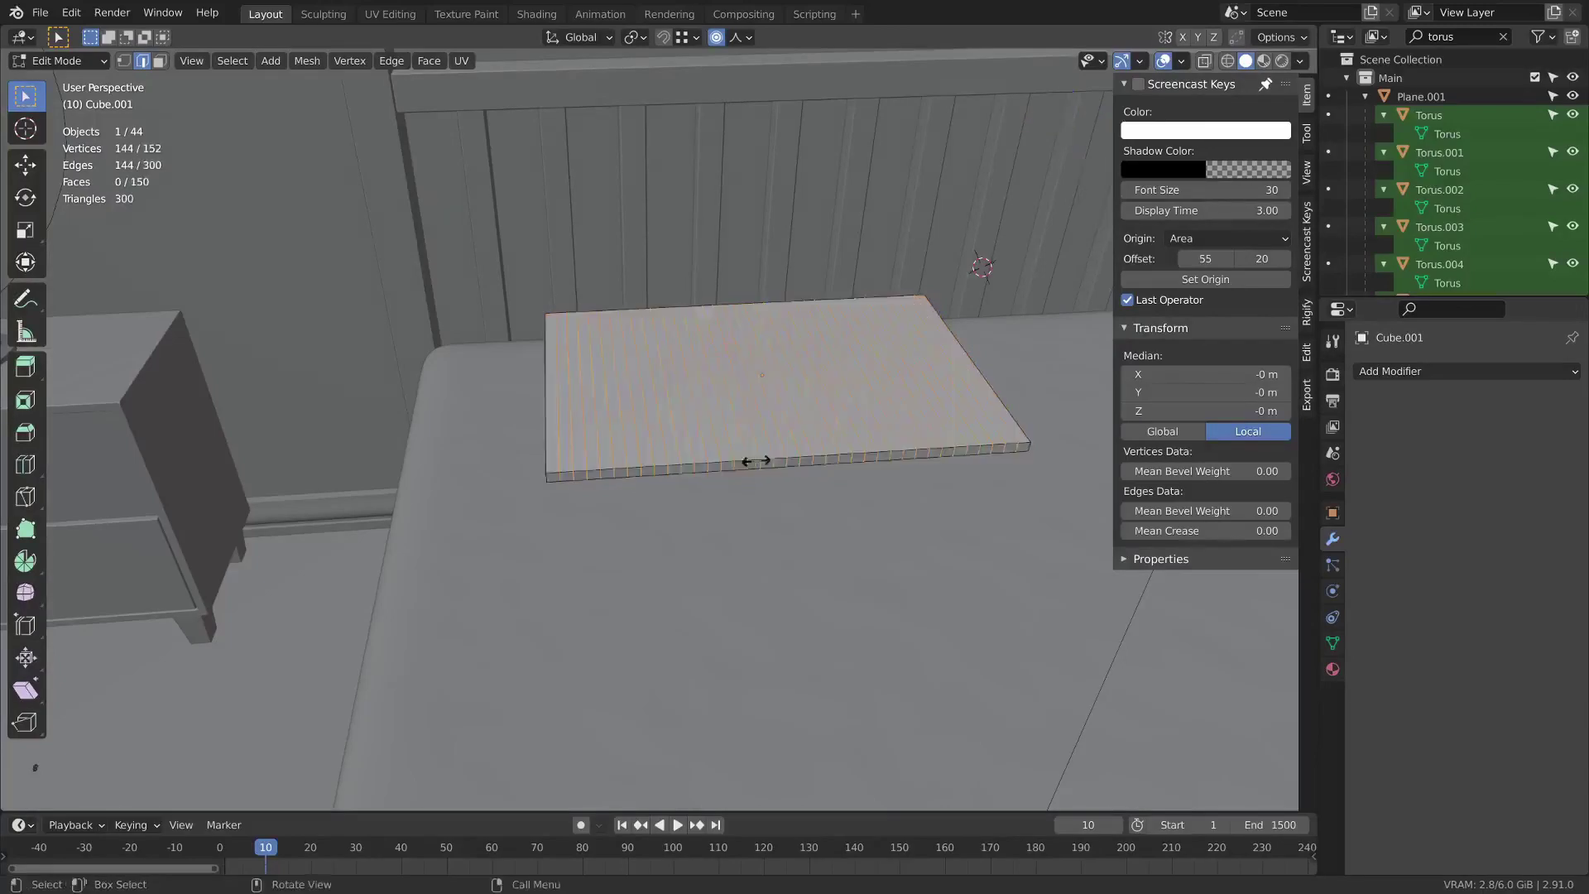
right_click(757, 462)
Add 21 evenly spaced loop cuts dividing the slab along its X width.
key(ctrl+r)
scroll(576, 395, up, 20)
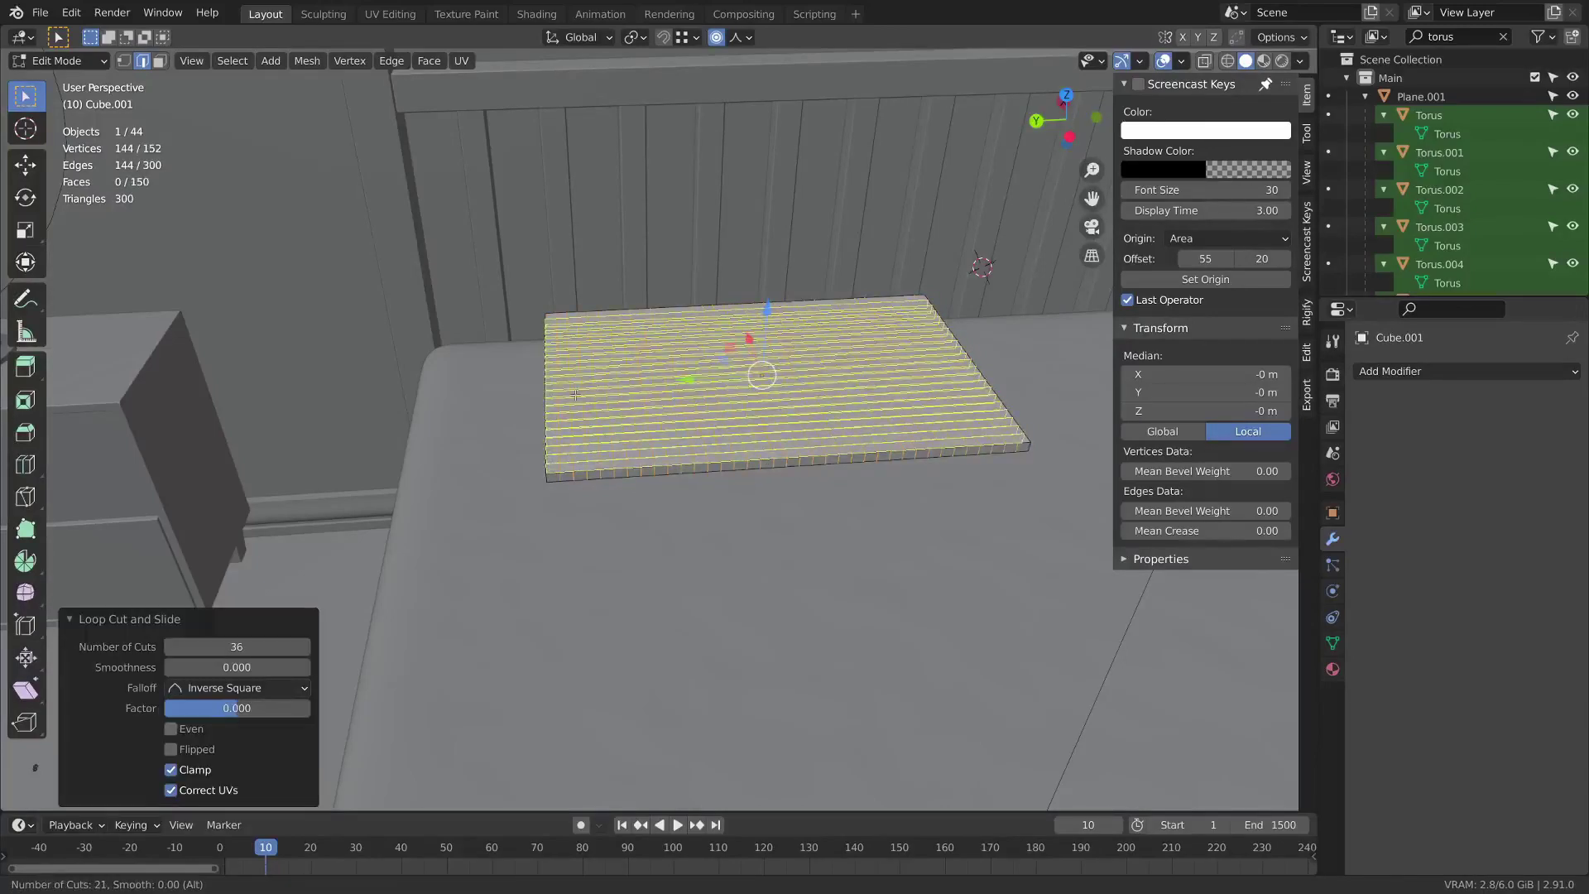
click(575, 395)
right_click(575, 395)
middle_drag(576, 395, 754, 387)
scroll(825, 462, up, 3)
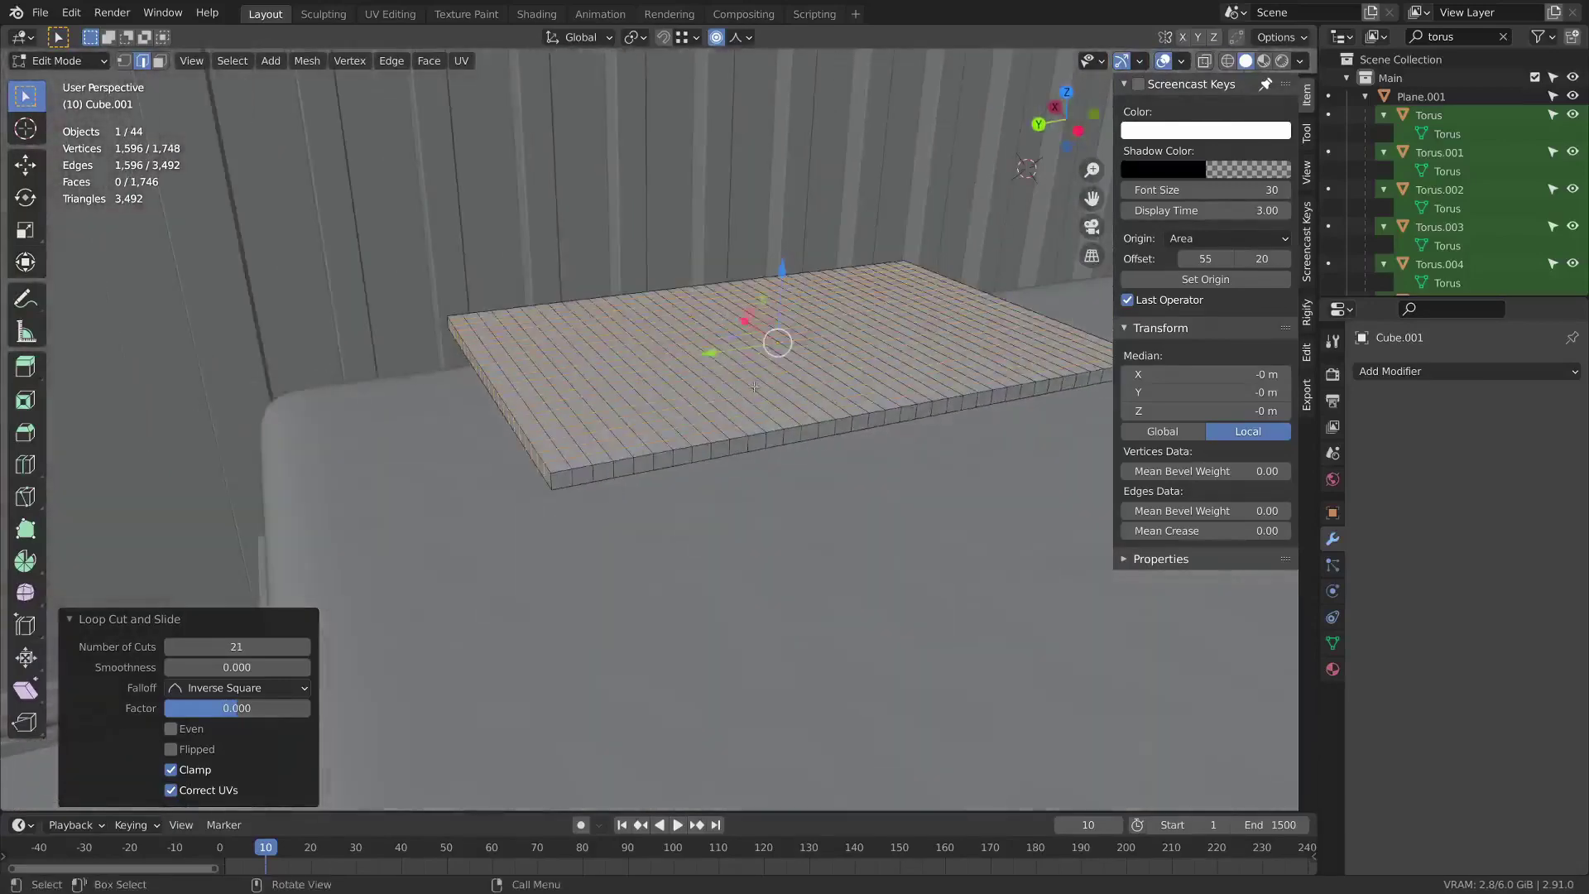
Try to flatten the slab's top and bottom border edge loops onto one level with a Z scale of 0.
alt+click(590, 468)
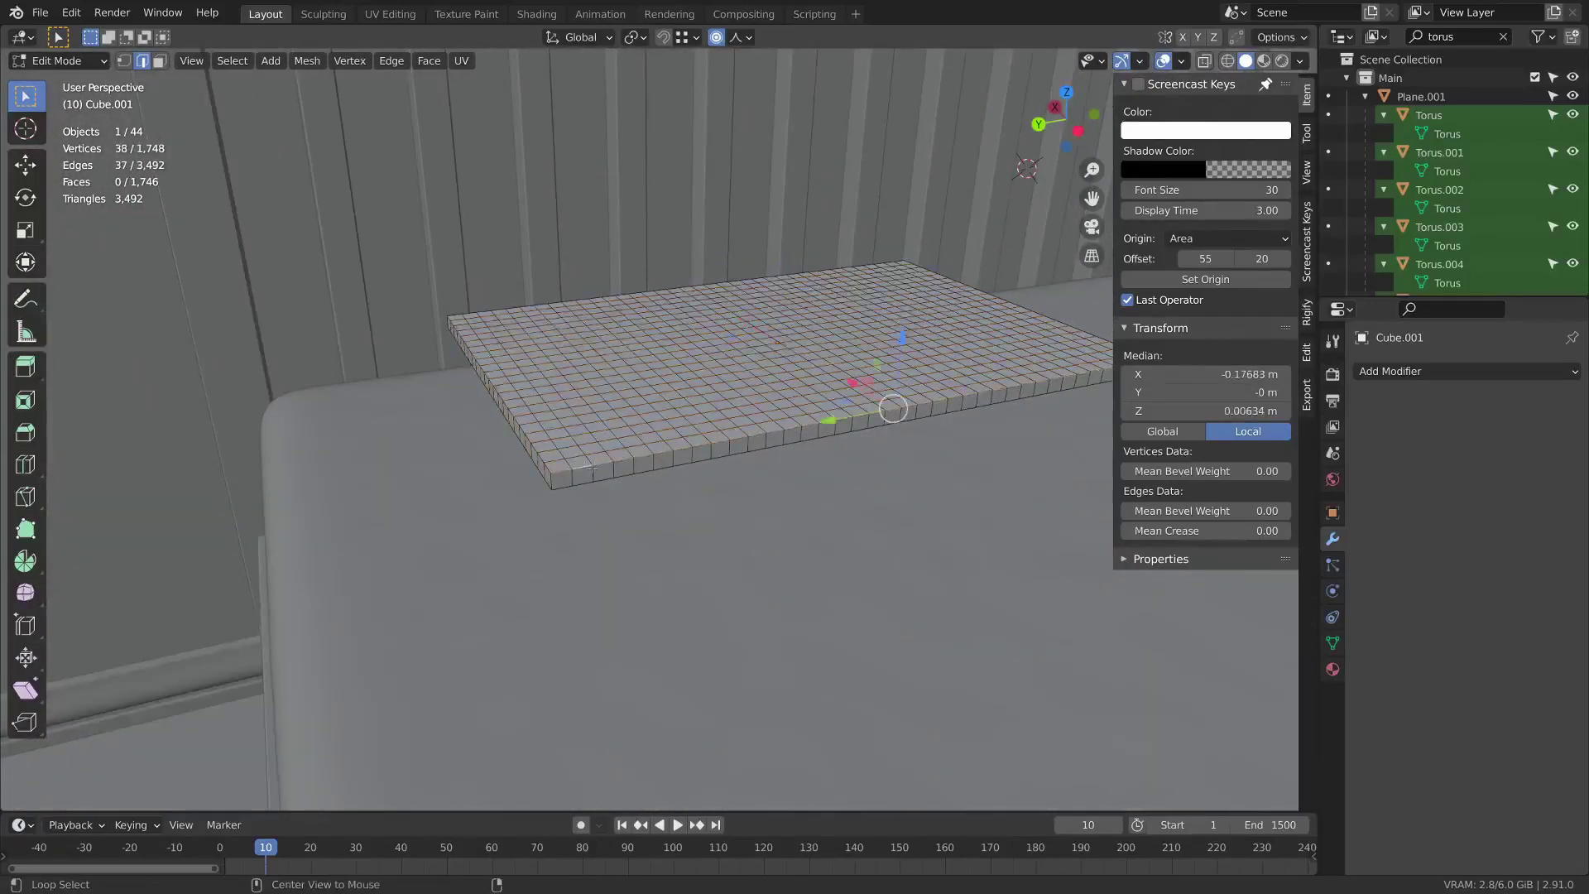
alt+shift+click(545, 466)
alt+shift+click(615, 279)
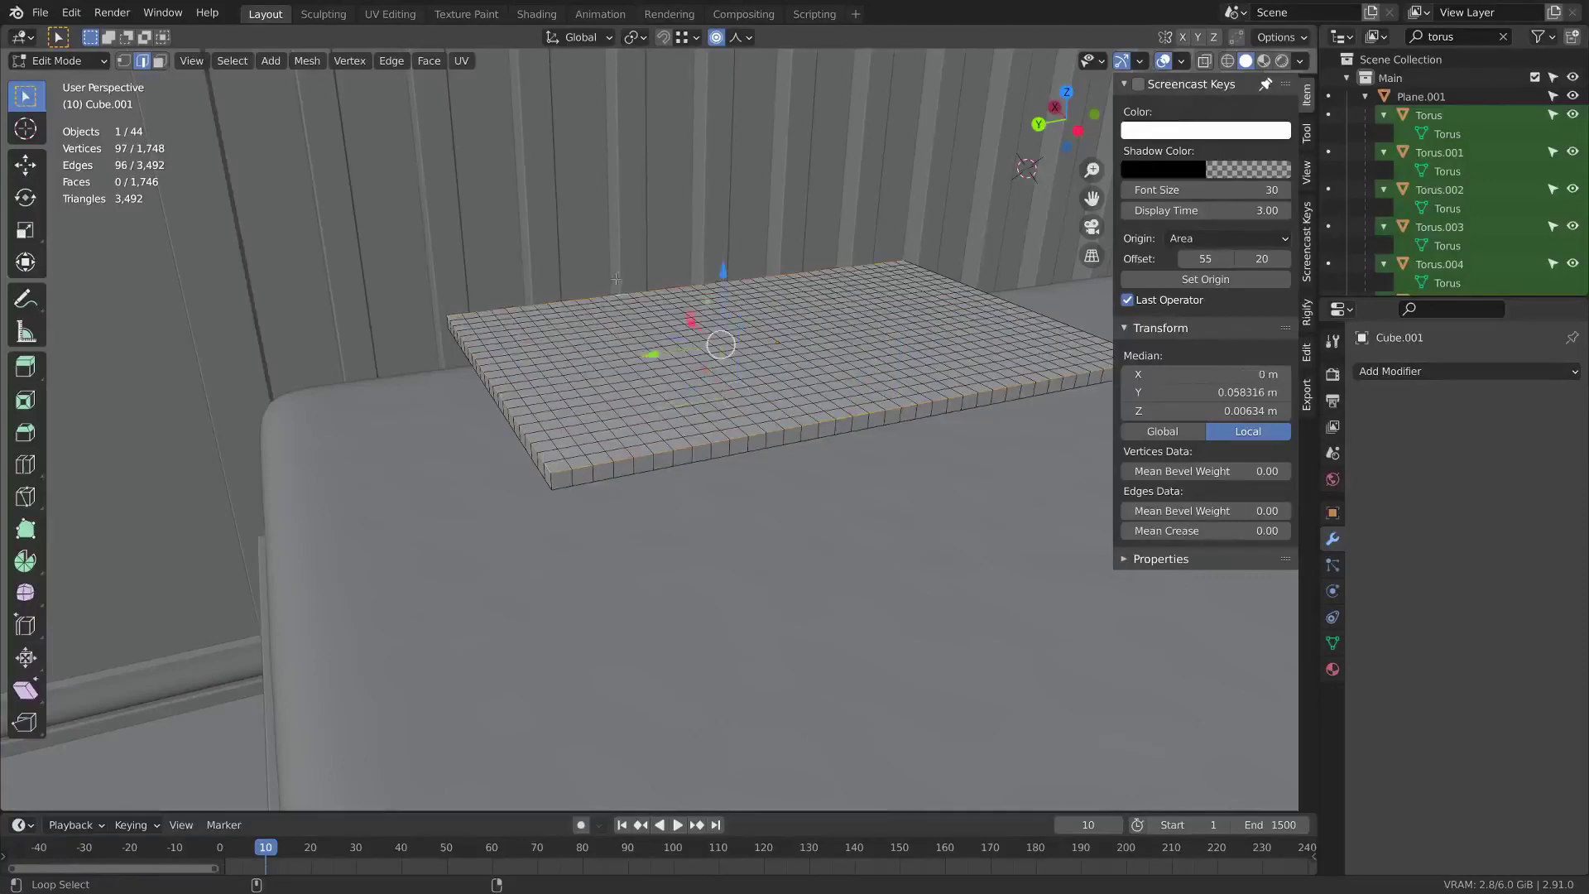
alt+shift+click(999, 286)
alt+shift+click(674, 468)
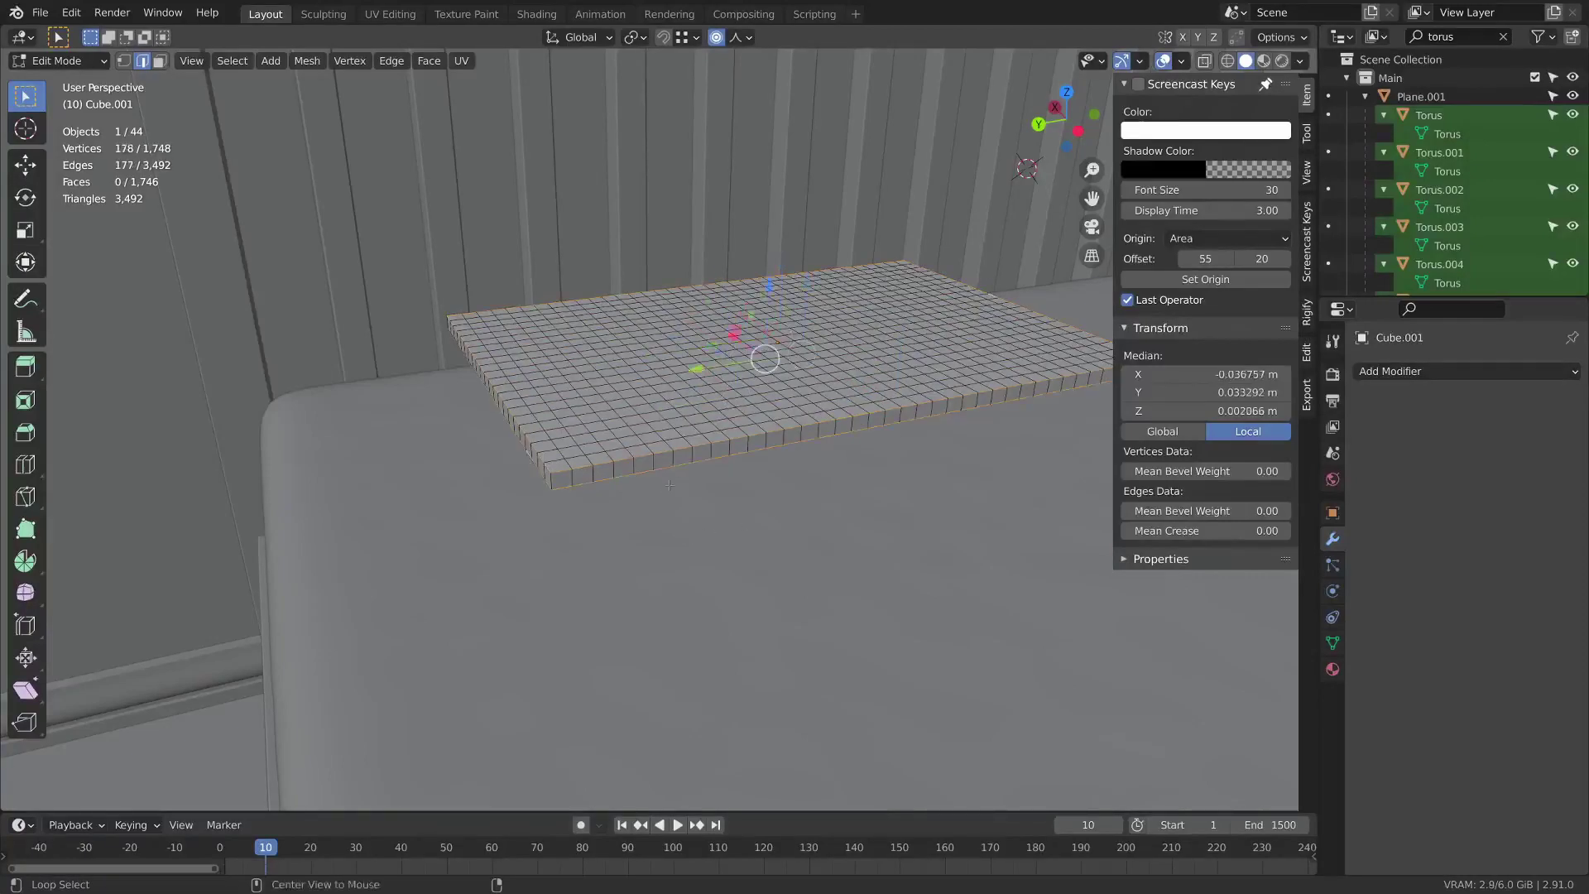
middle_drag(669, 485, 857, 441)
alt+shift+click(414, 385)
middle_drag(680, 414, 855, 398)
alt+shift+click(1020, 634)
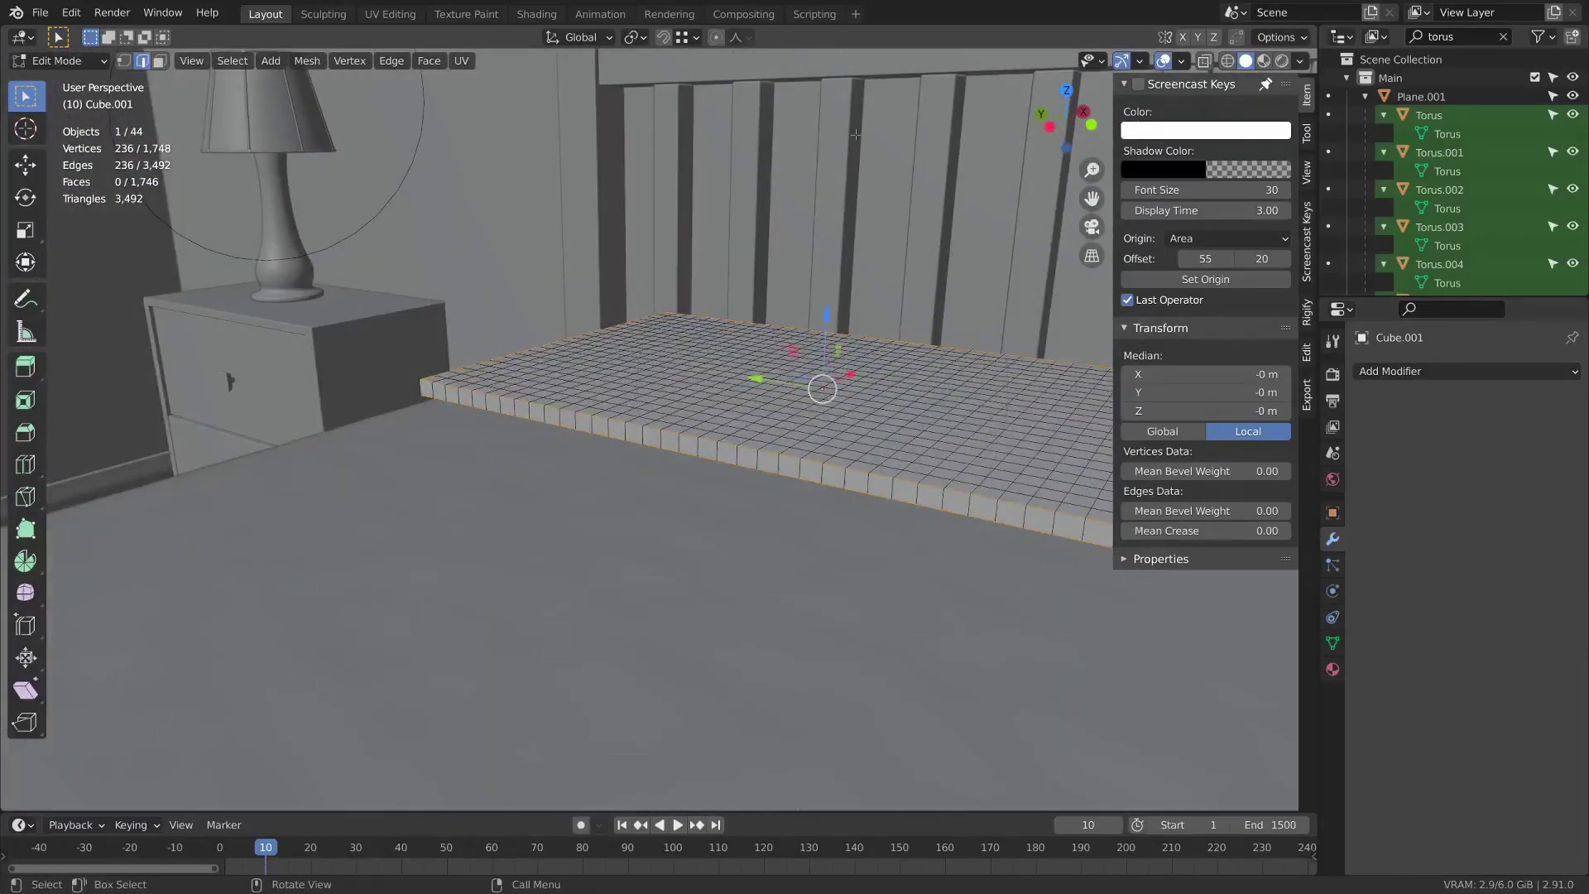
key(s)
key(z)
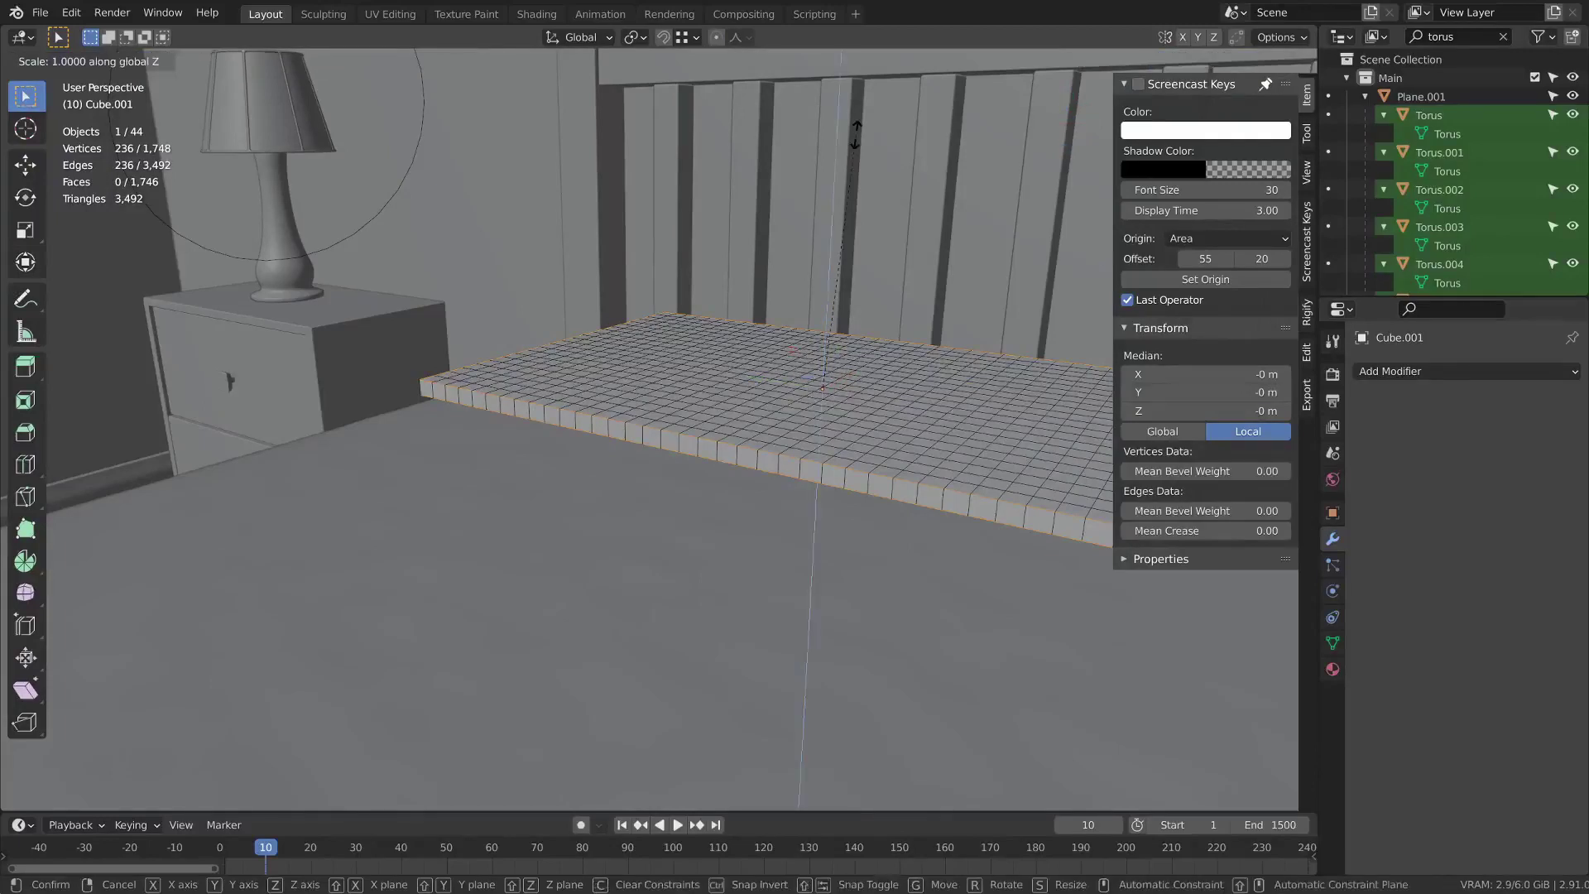
key(0)
key(Return)
Try to merge the overlapping vertices of the whole slab mesh.
key(alt+a)
key(a)
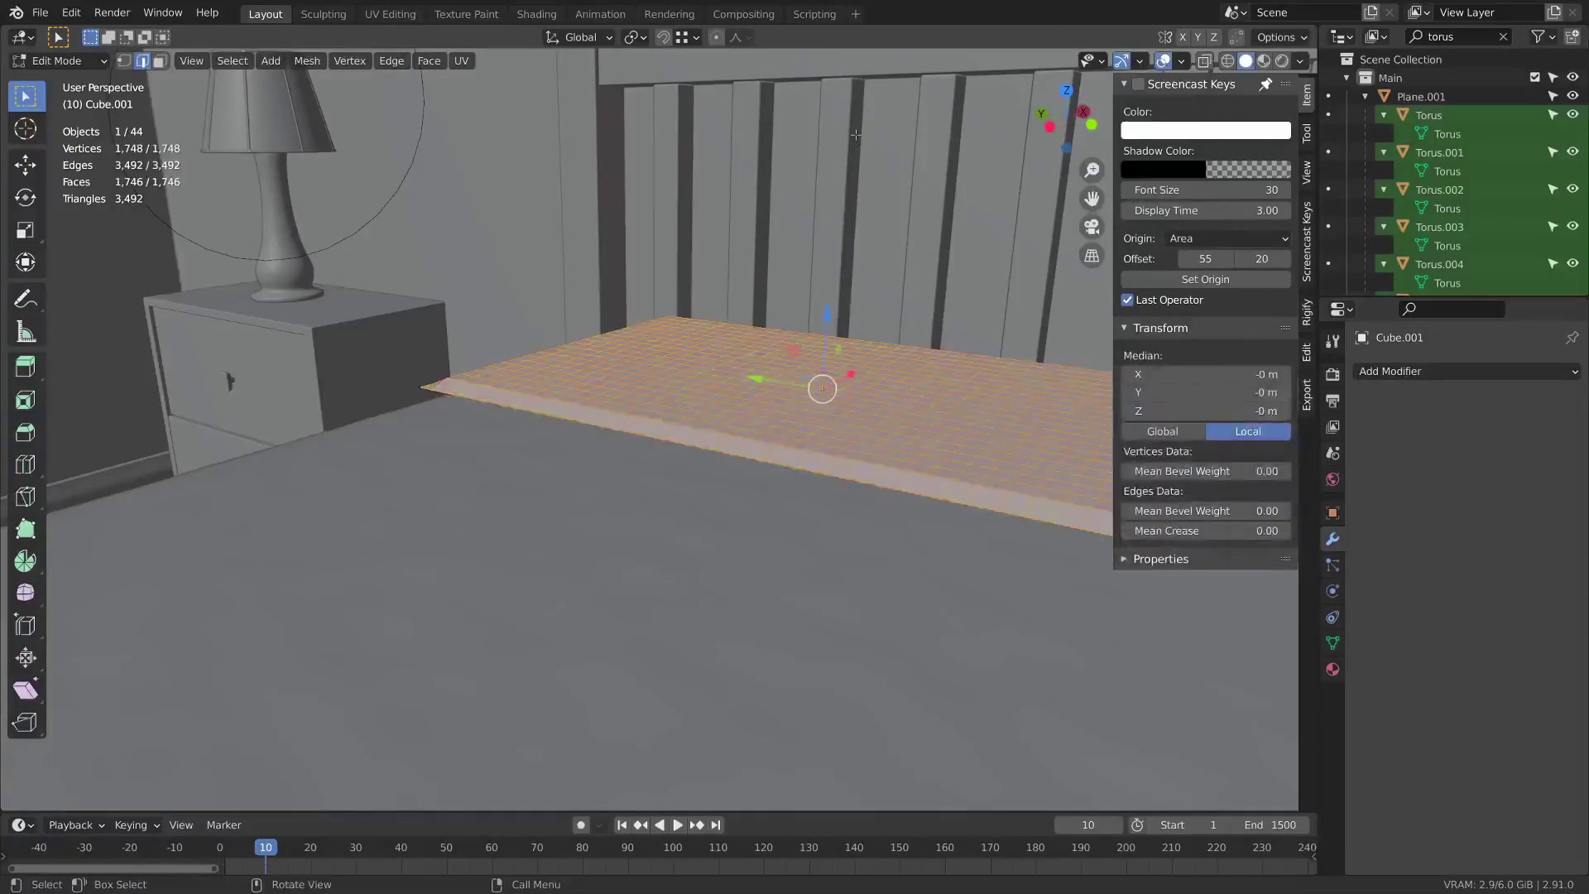
key(m)
click(857, 139)
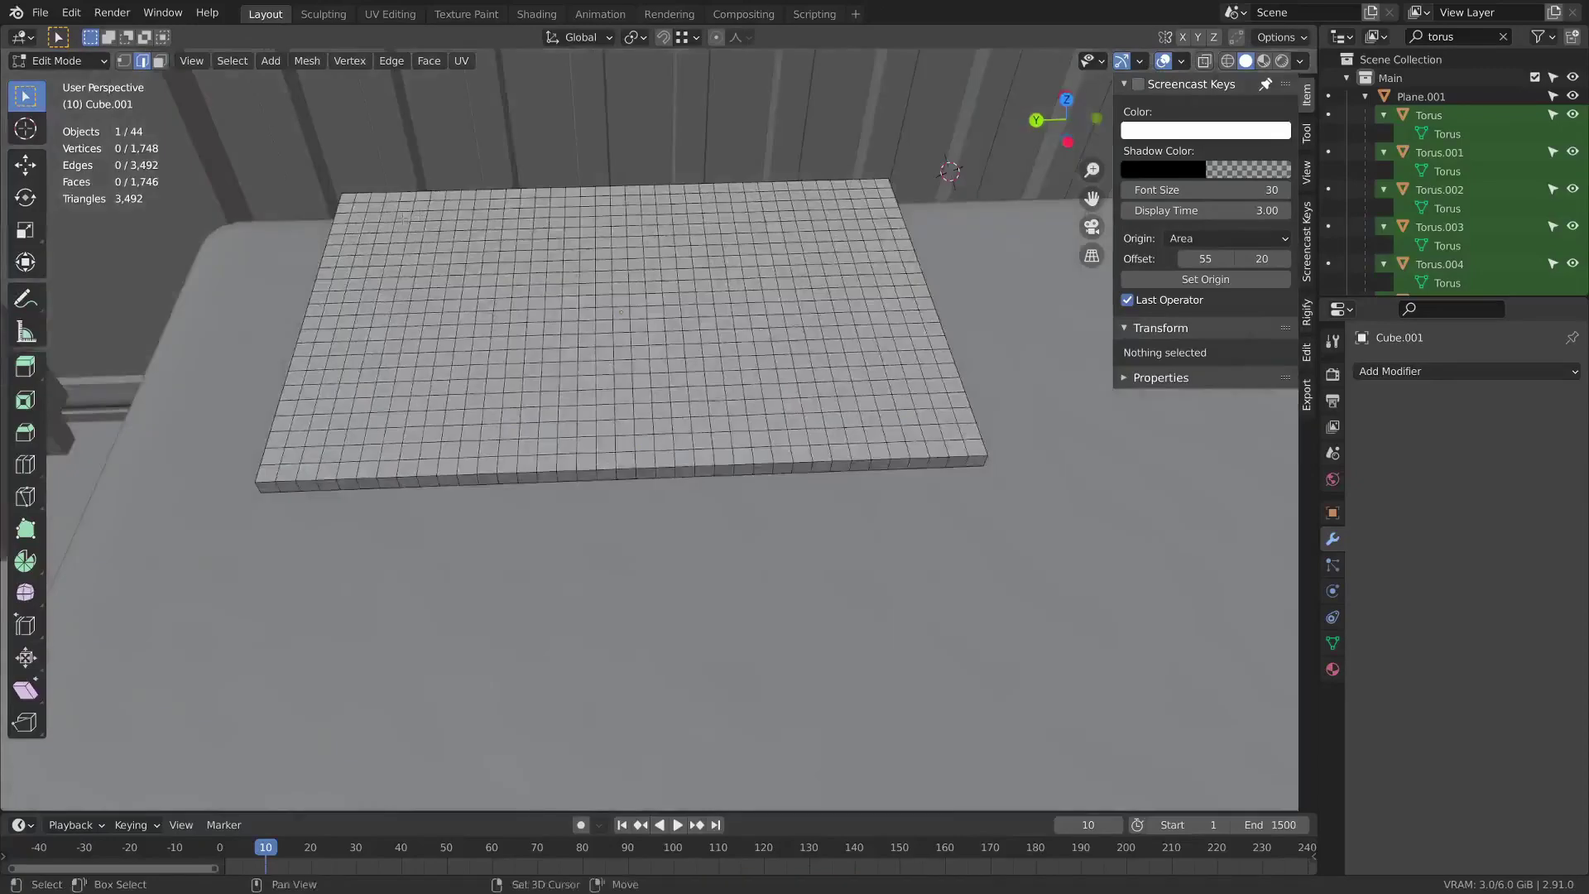
Select all of the slab's top faces from corner to corner and unwrap them.
shift+middle_drag(403, 219, 473, 278)
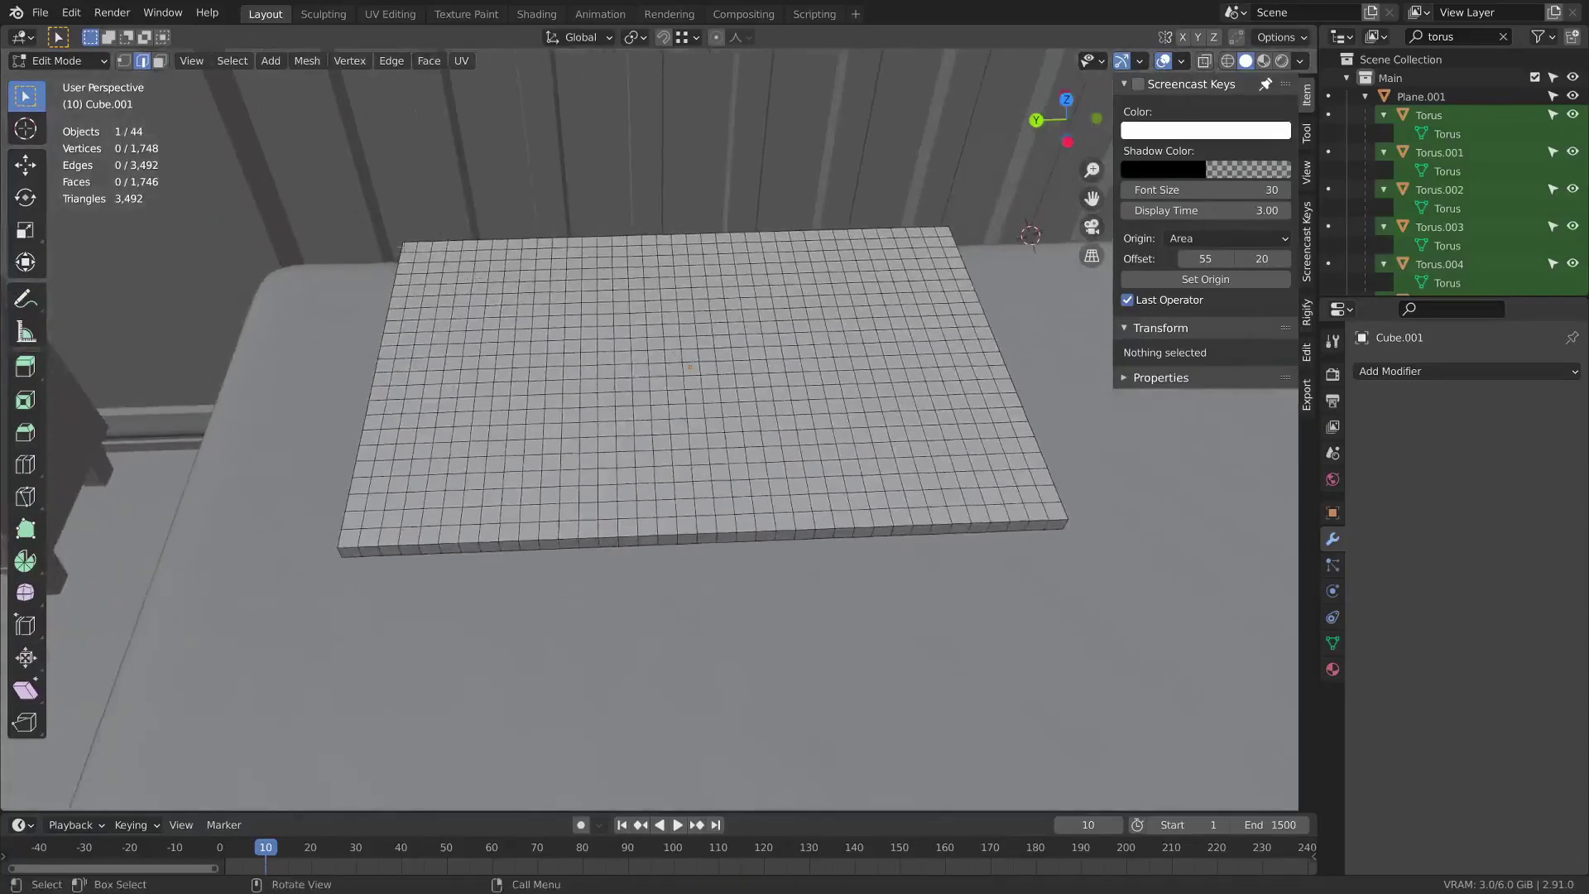
click(405, 249)
key(3)
click(410, 247)
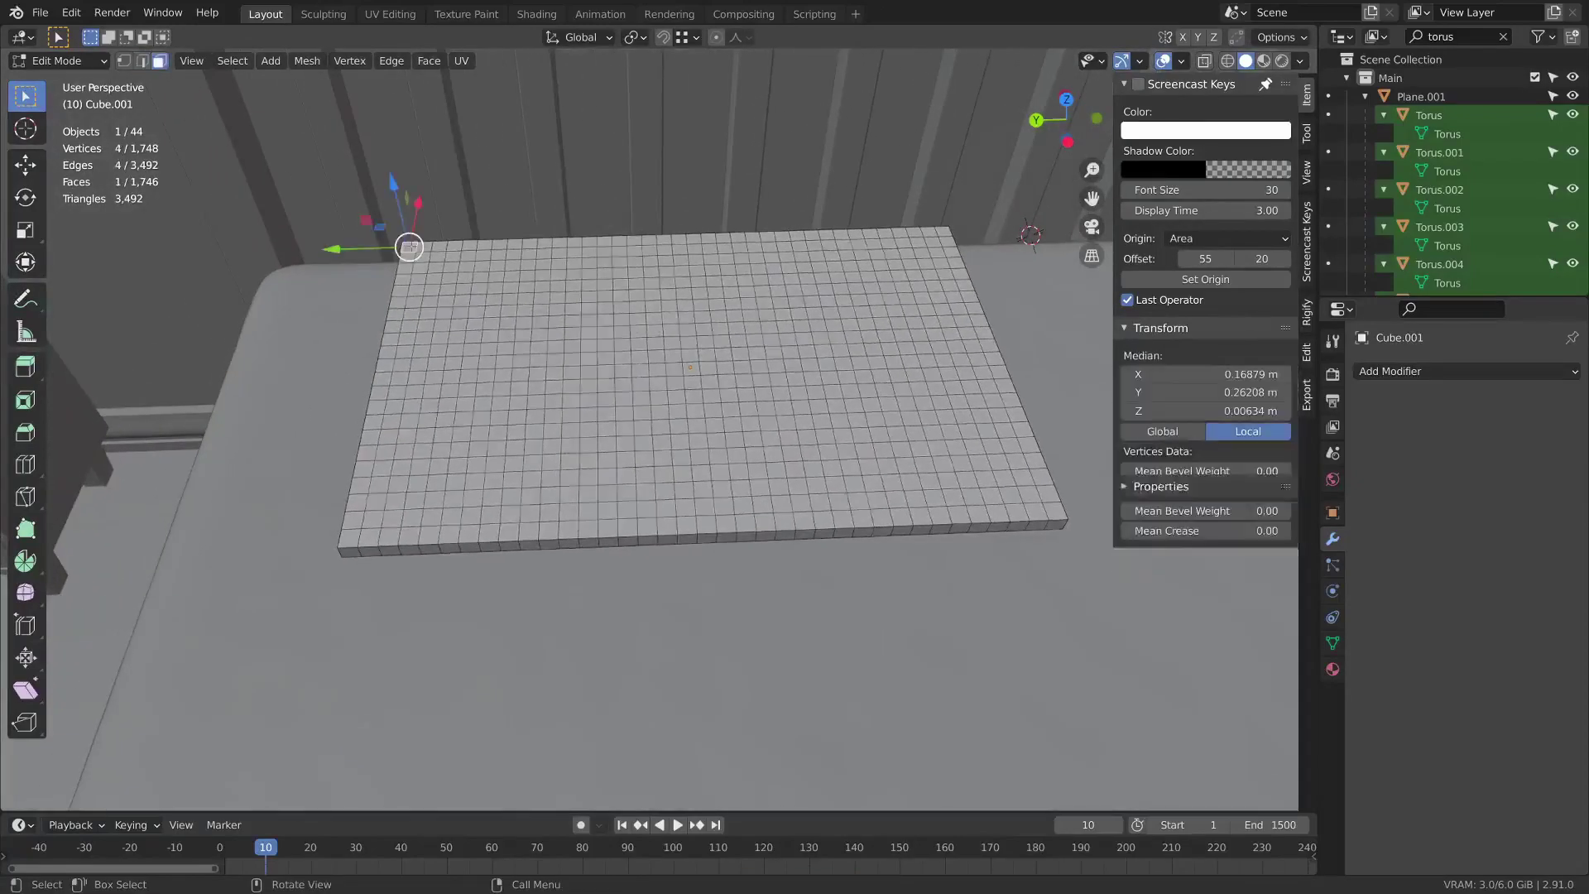
ctrl+shift+click(1053, 509)
middle_drag(1053, 509, 511, 469)
key(u)
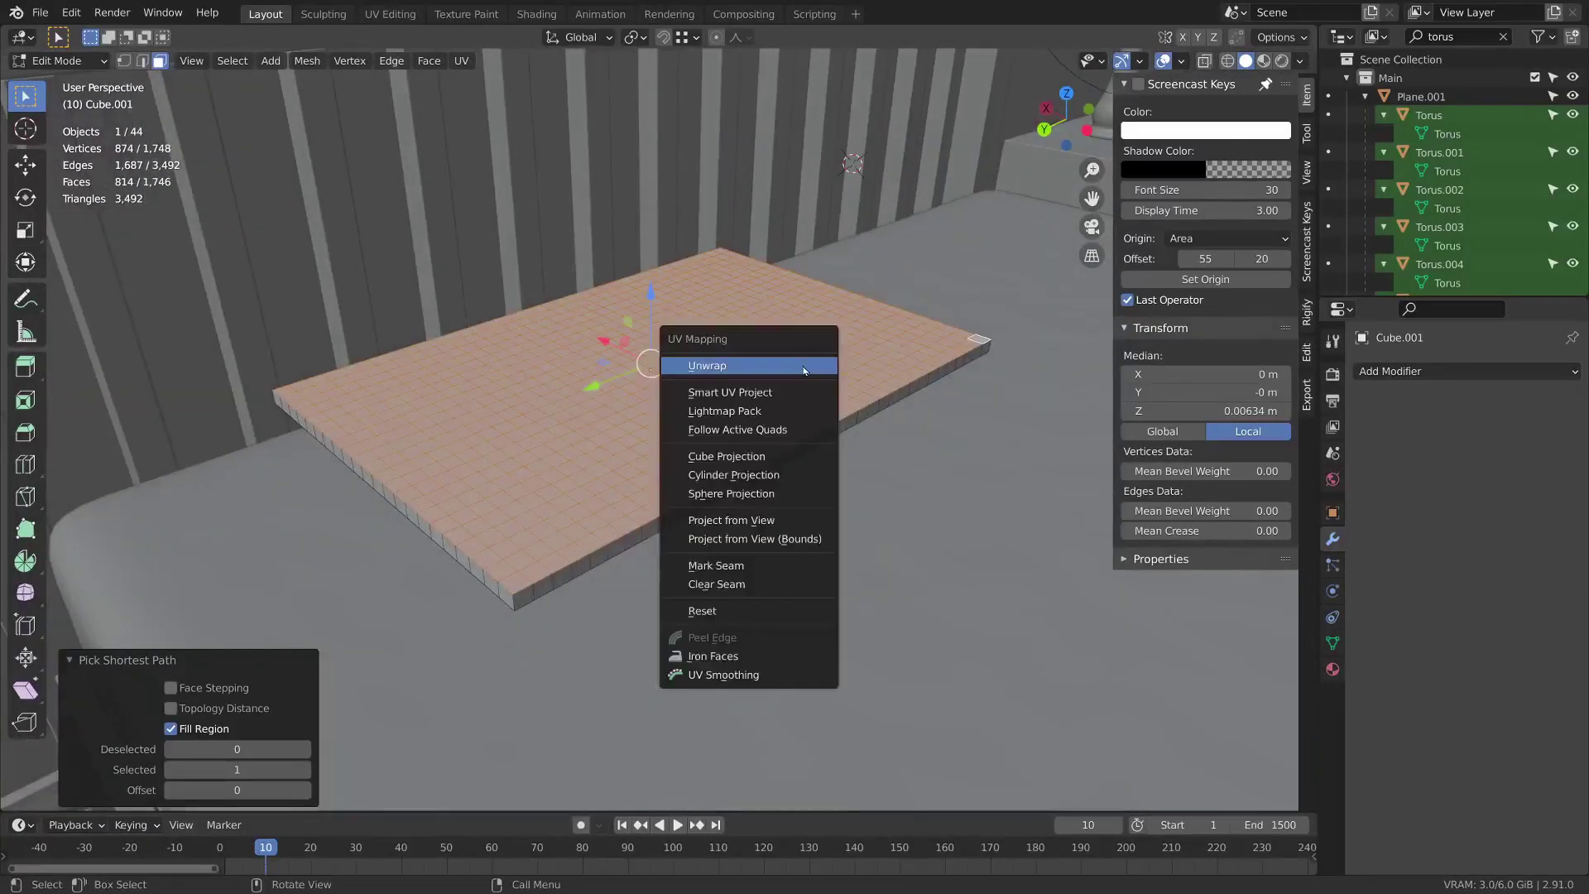
click(804, 370)
Isolate the slab in local view, unwrap all of its bottom faces, and open the UV Editing workspace.
mouse_move(804, 370)
middle_down()
mouse_move(687, 507)
mouse_move(364, 405)
mouse_move(513, 447)
middle_up()
key(shift+z)
click(352, 399)
key(shift+z)
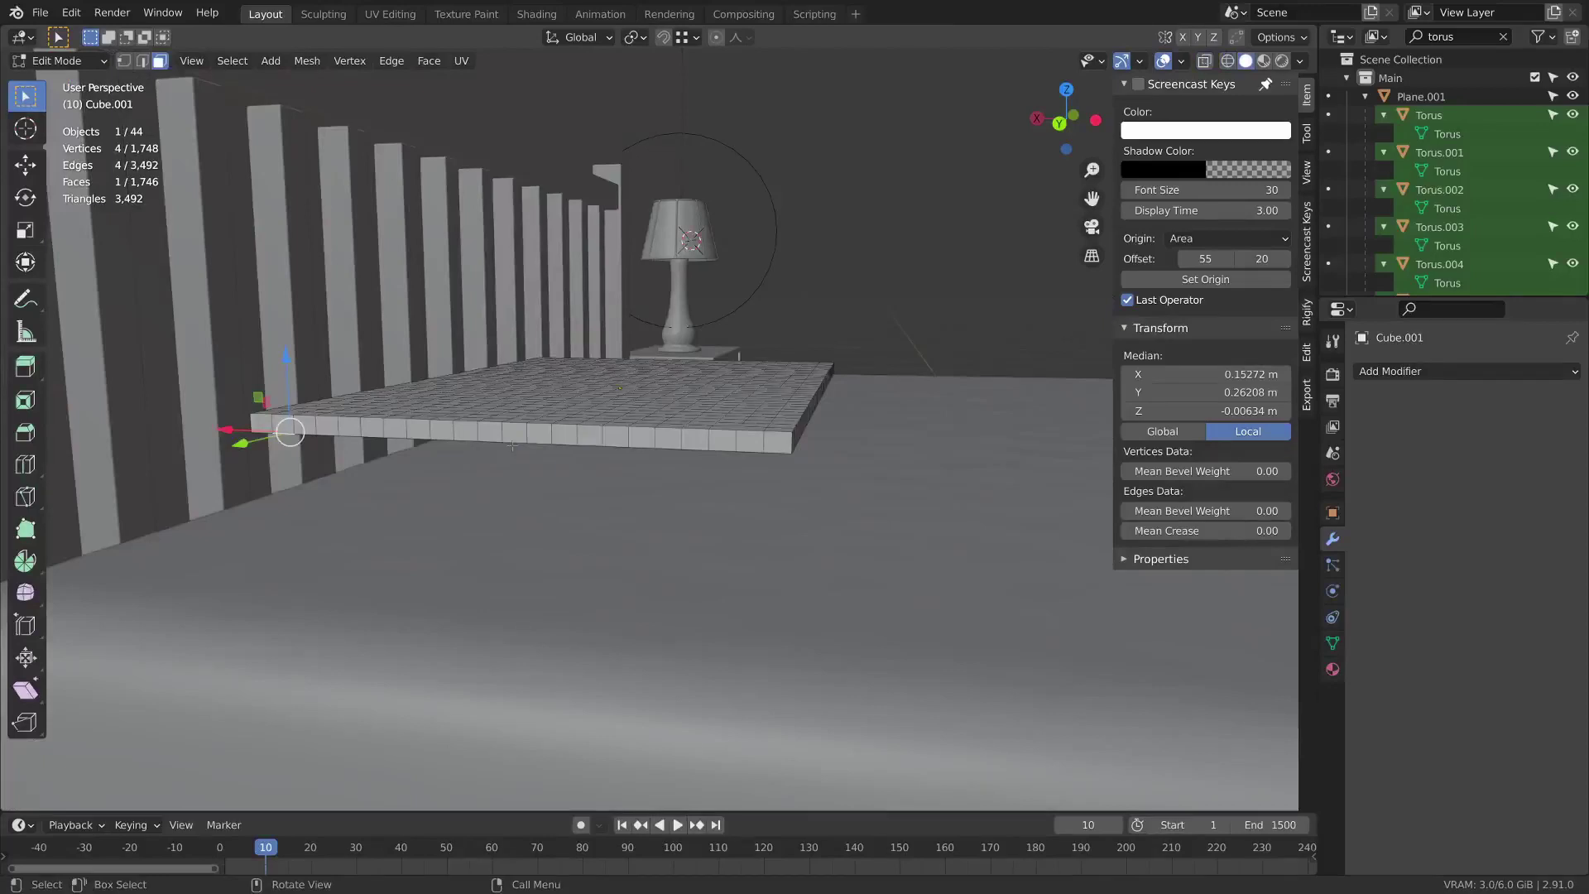
key(KP_Divide)
middle_drag(517, 455, 699, 444)
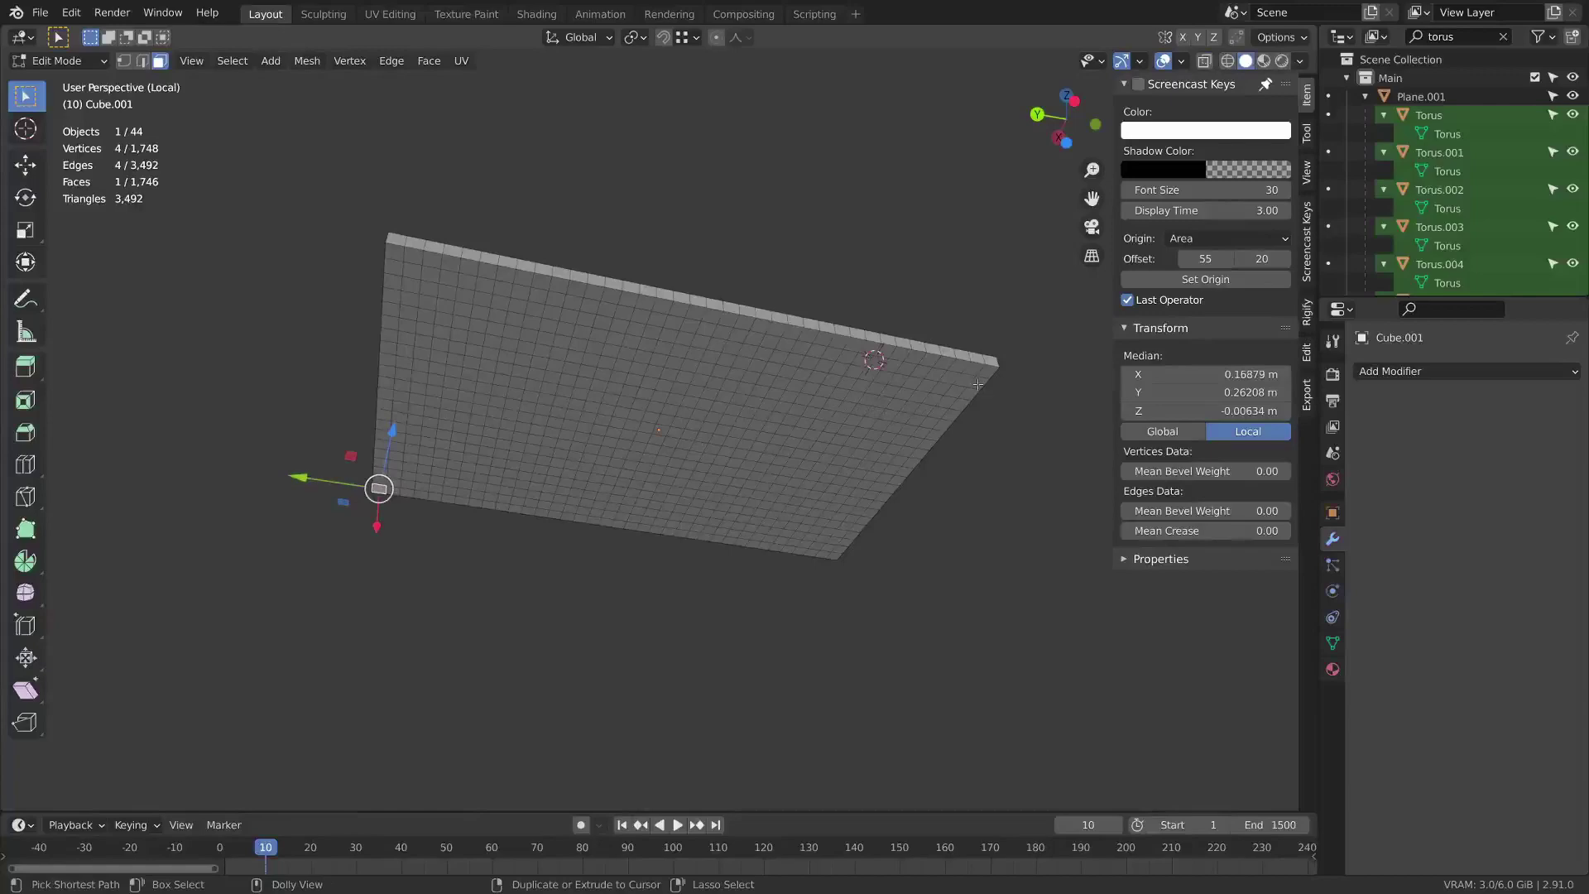
ctrl+shift+click(986, 373)
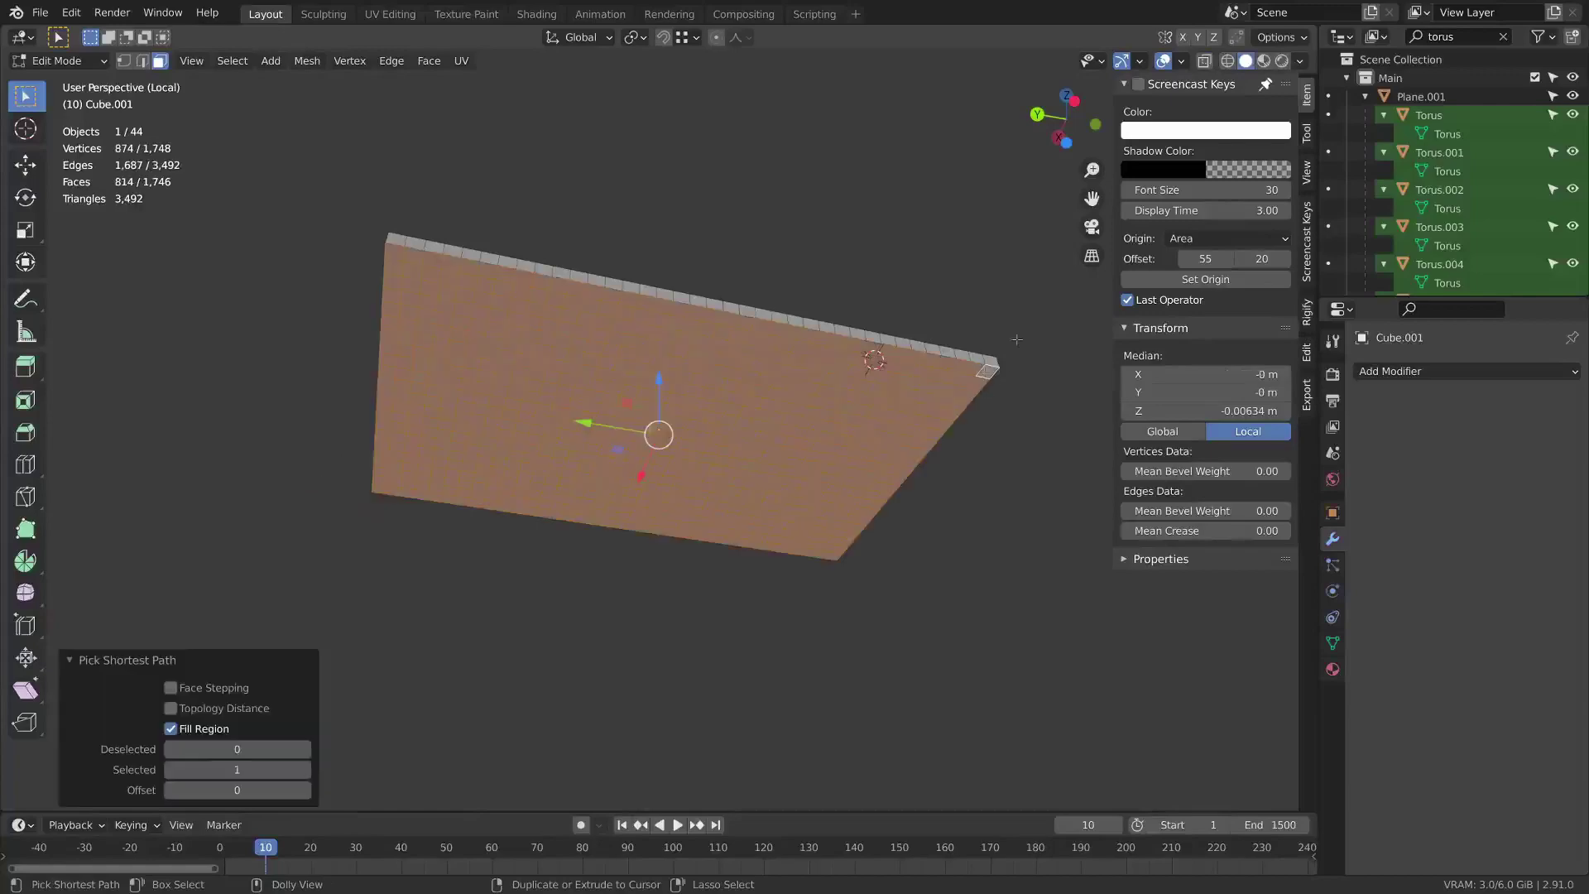
key(u)
click(945, 267)
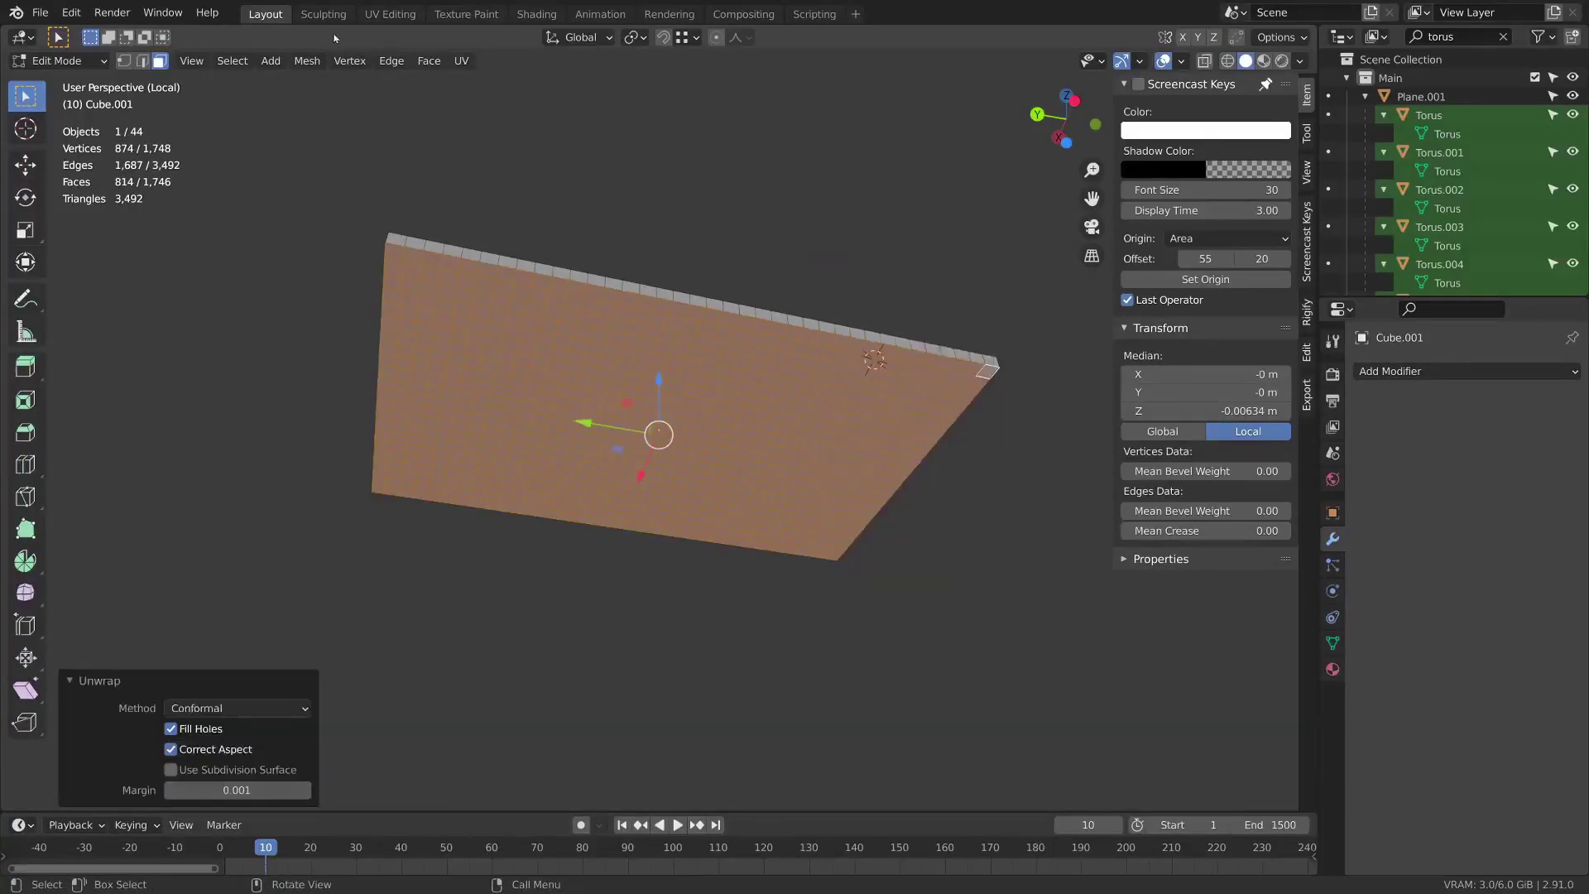
click(390, 15)
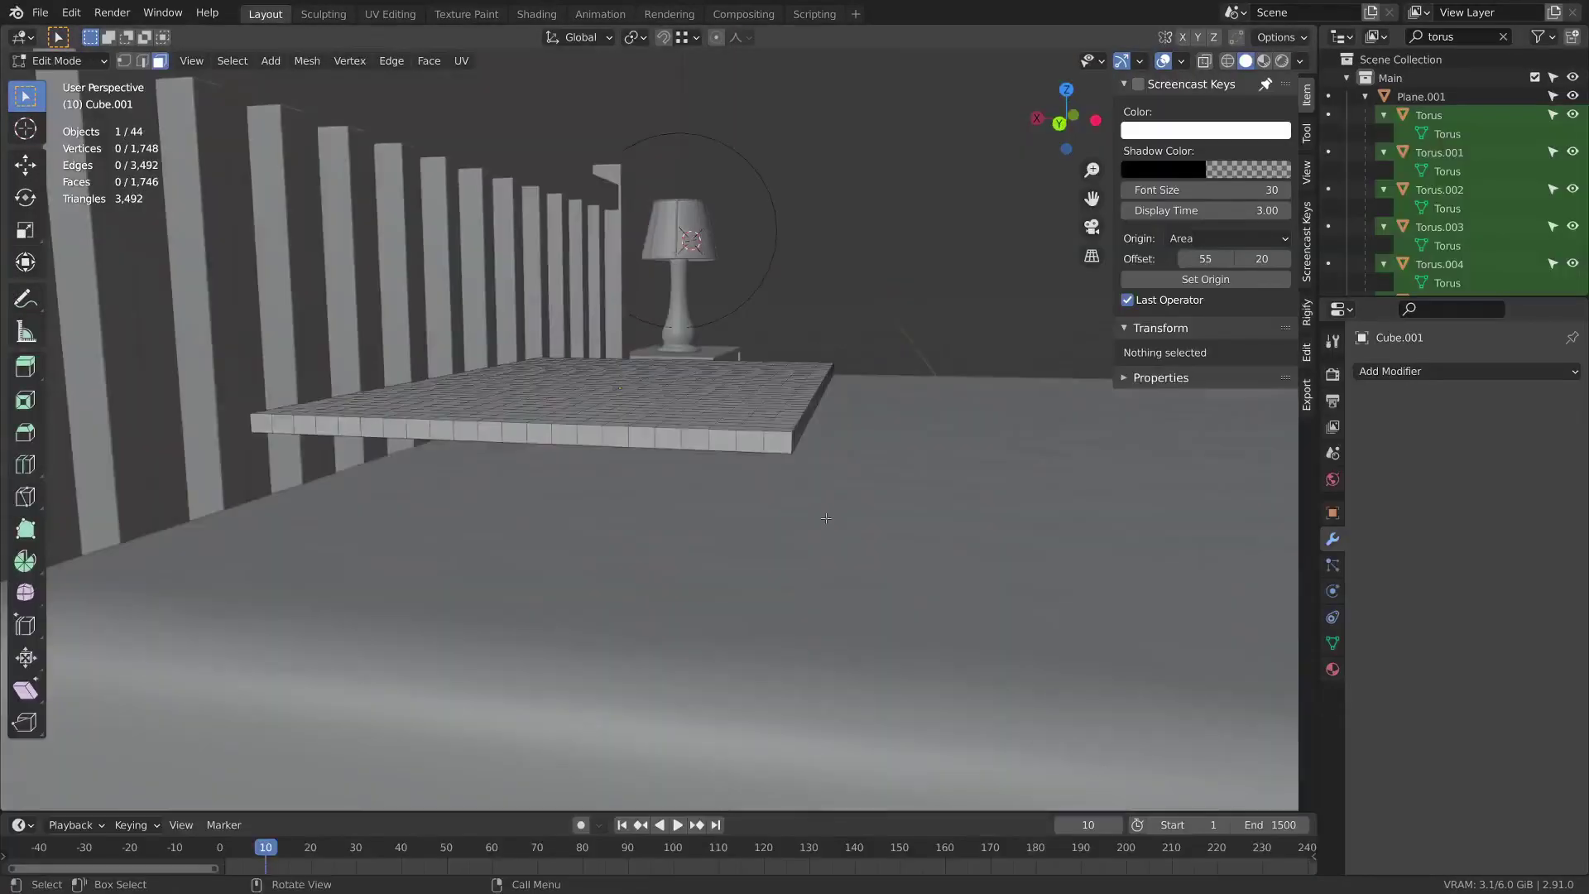
Delete the ring of side faces around the slab, leaving separate top and bottom sheets.
middle_drag(826, 518, 724, 526)
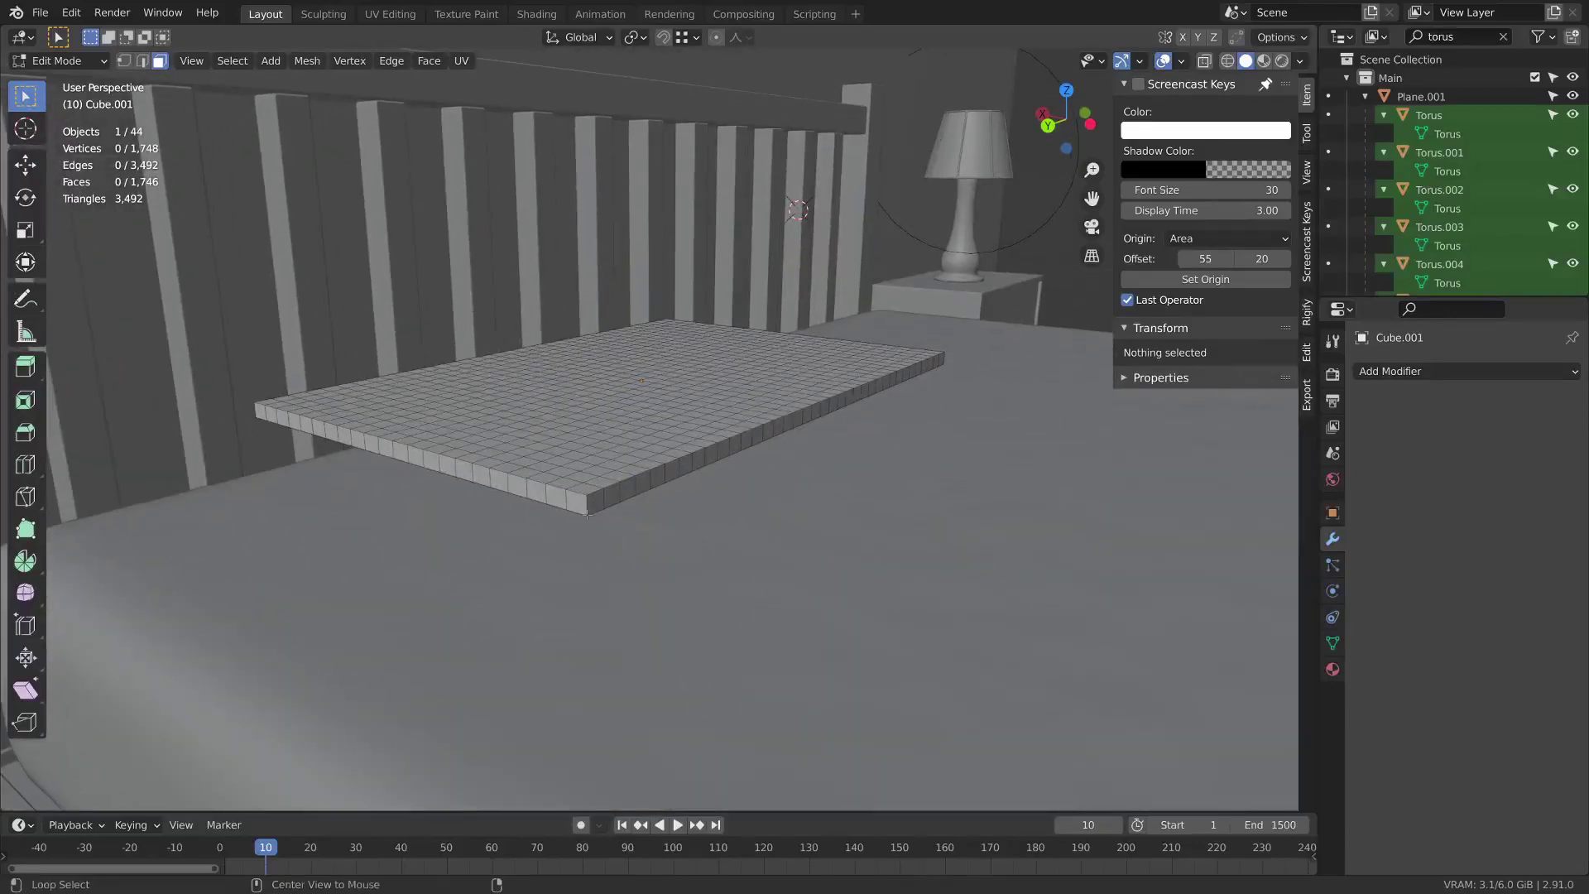
alt+click(583, 501)
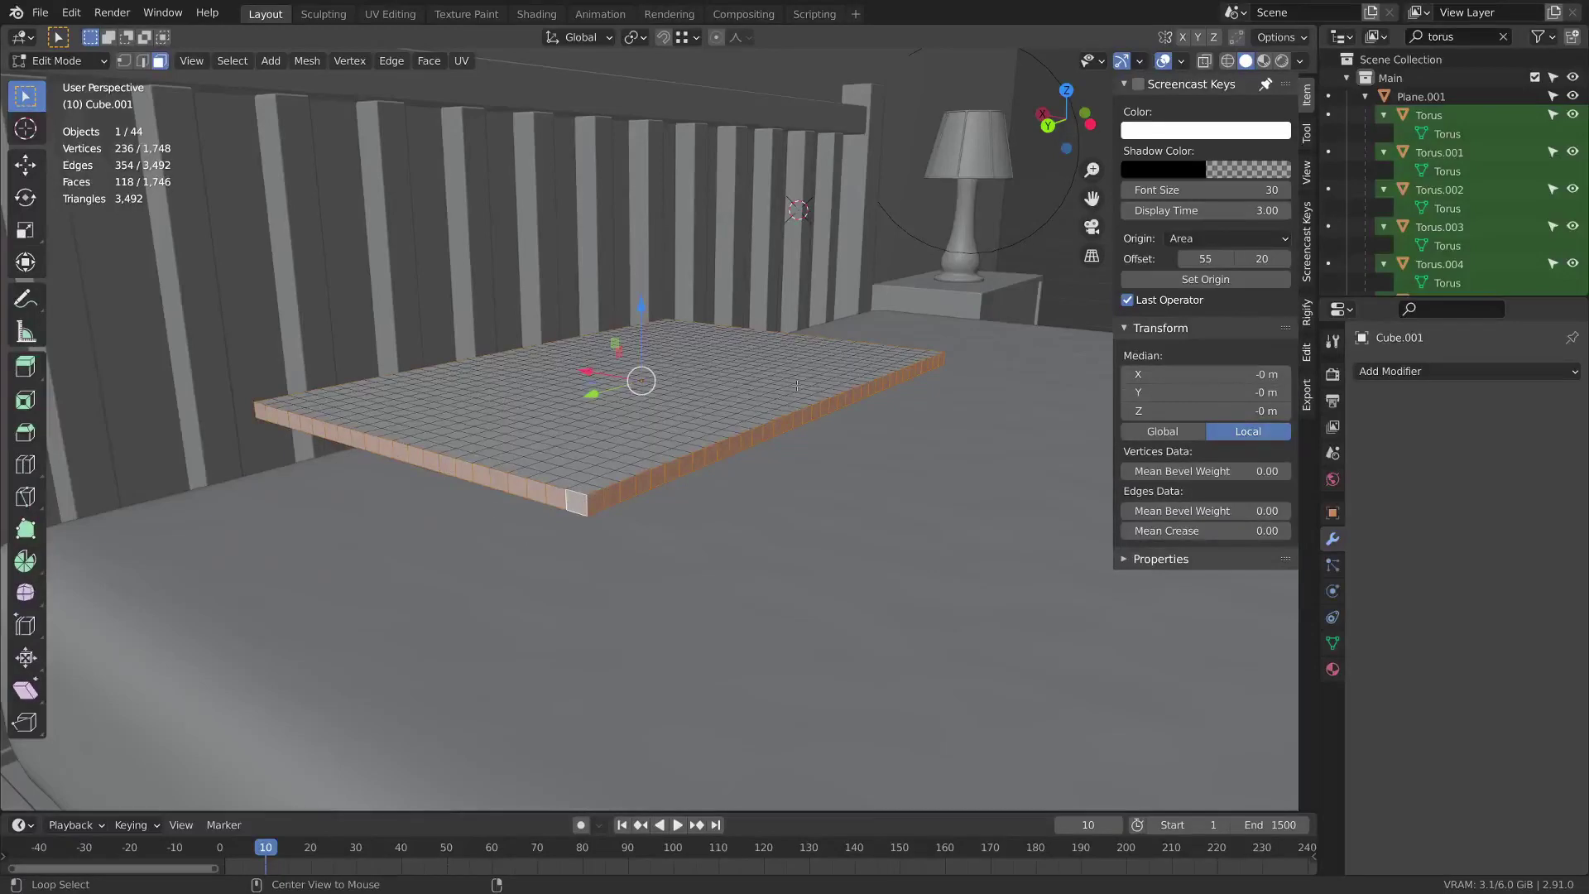
key(x)
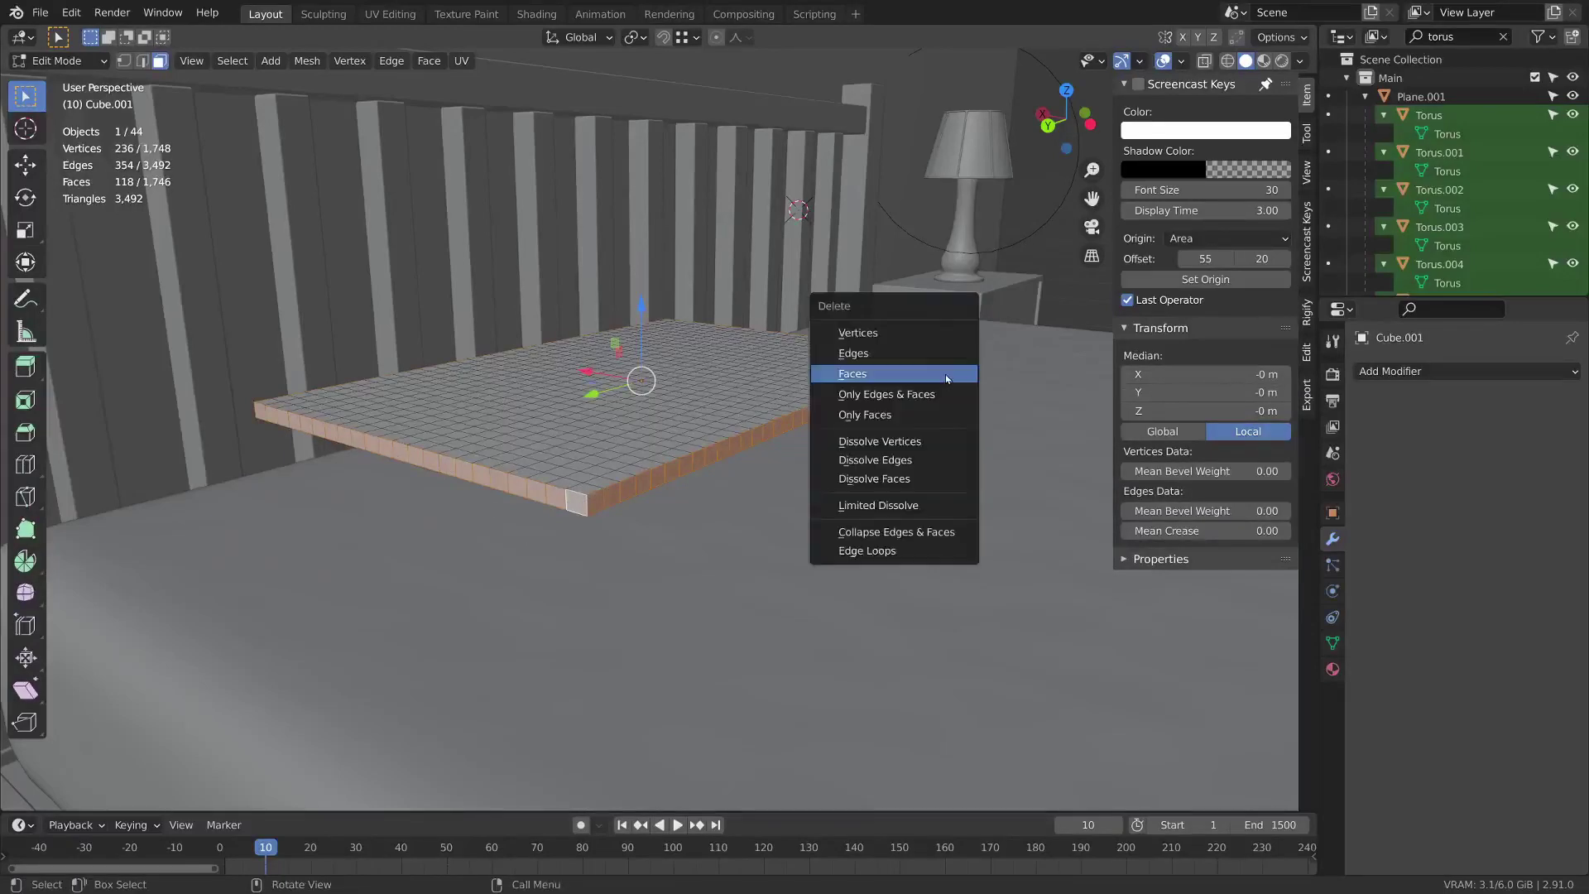
click(946, 377)
Select the outer border edge loops of both the top and bottom sheets and flatten them together by scaling to 0 on Z.
key(2)
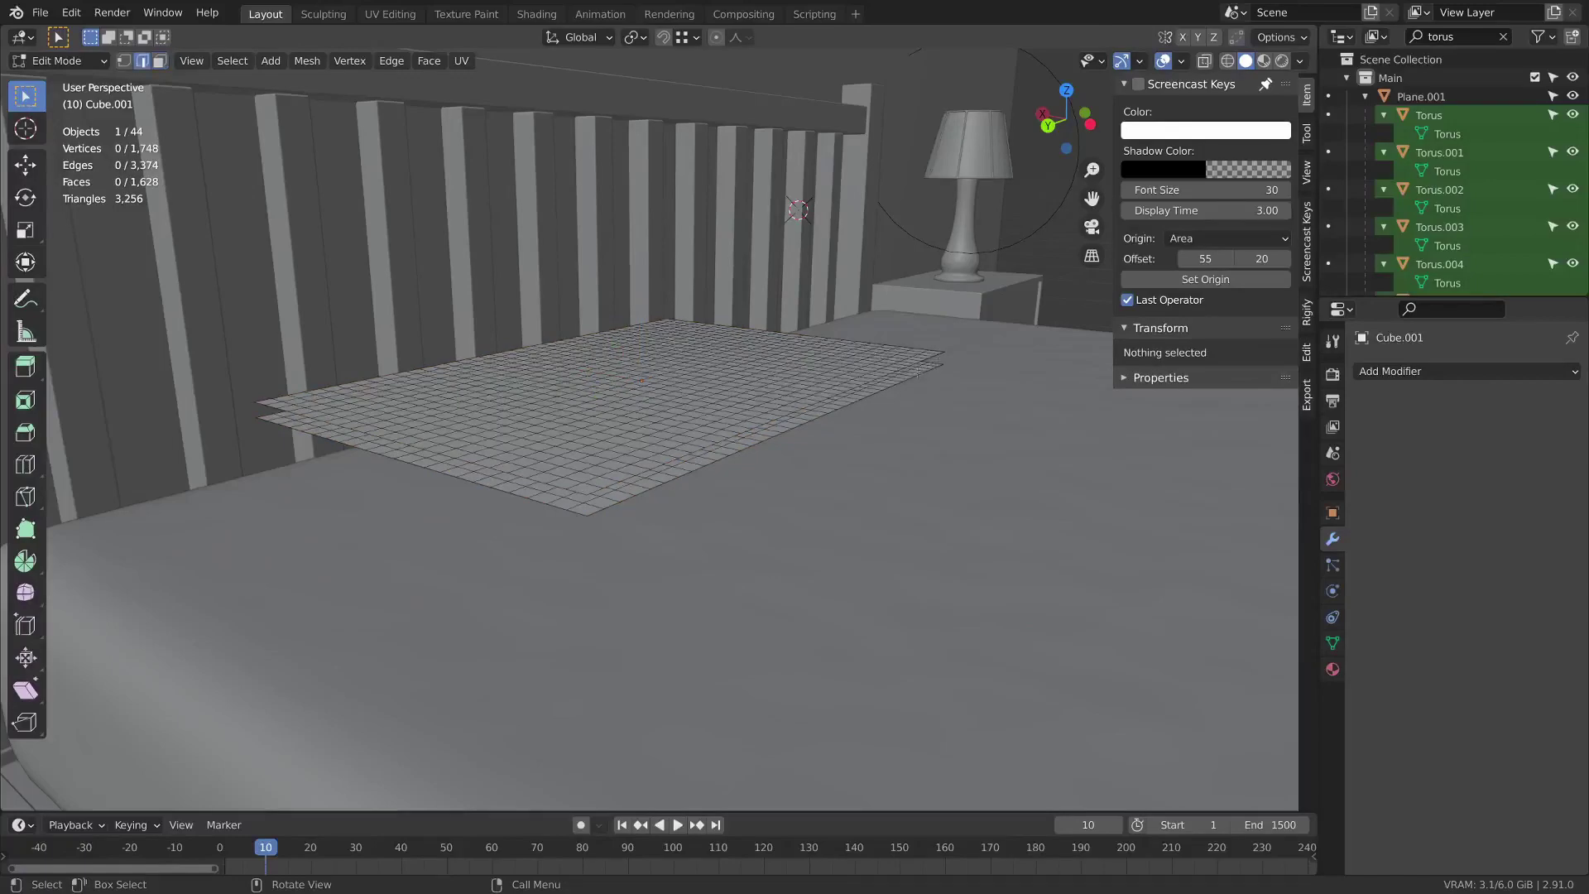
scroll(683, 536, up, 3)
scroll(712, 526, up, 2)
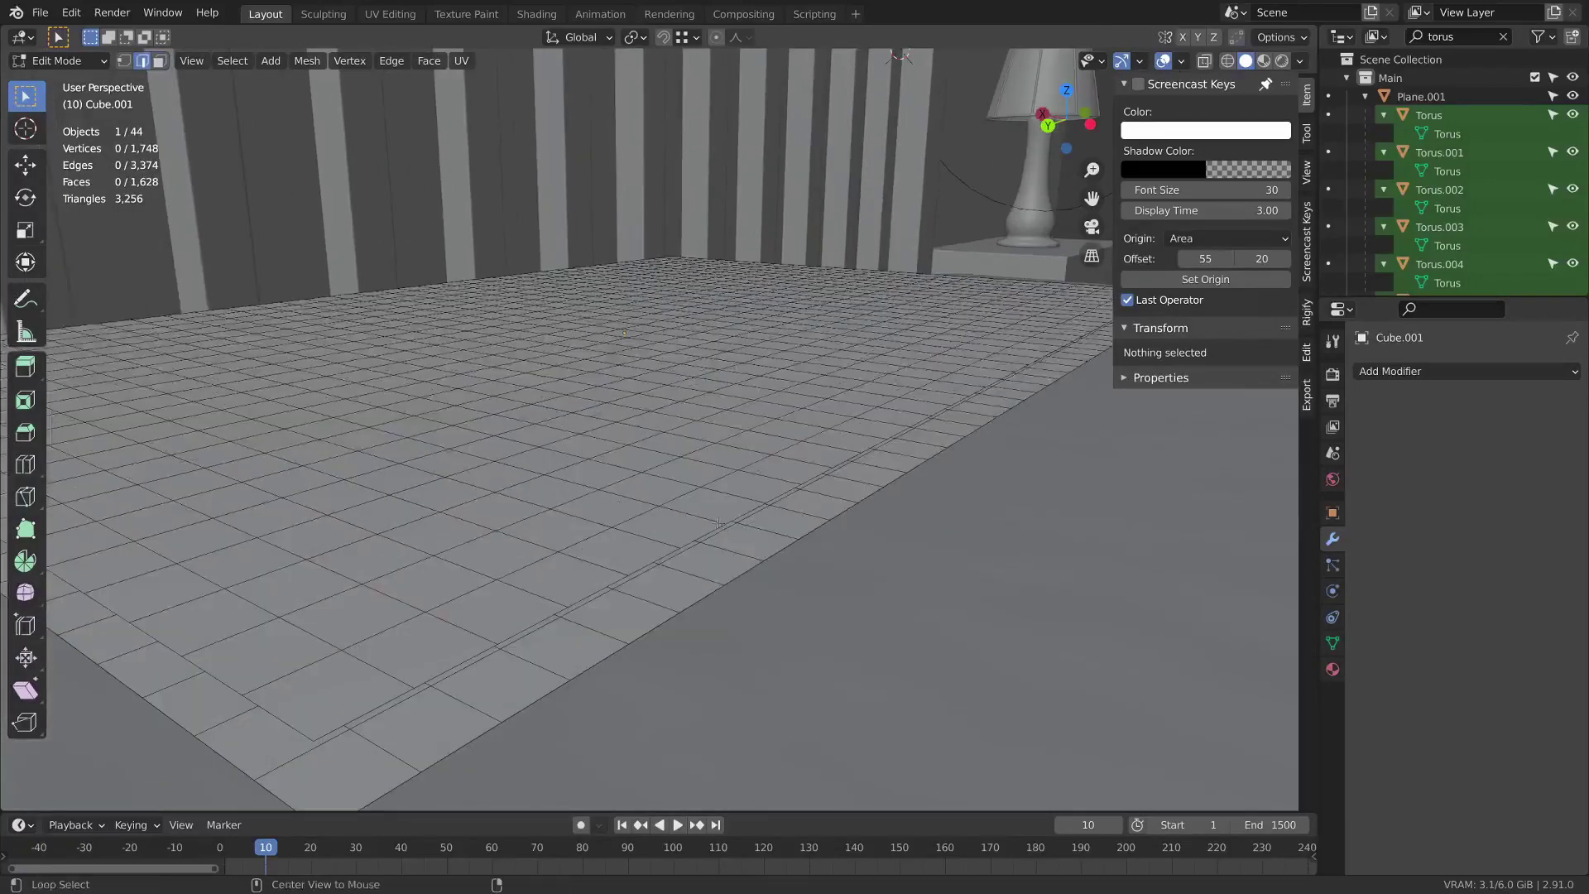
click(775, 553)
scroll(775, 553, down, 5)
middle_drag(410, 307, 388, 320)
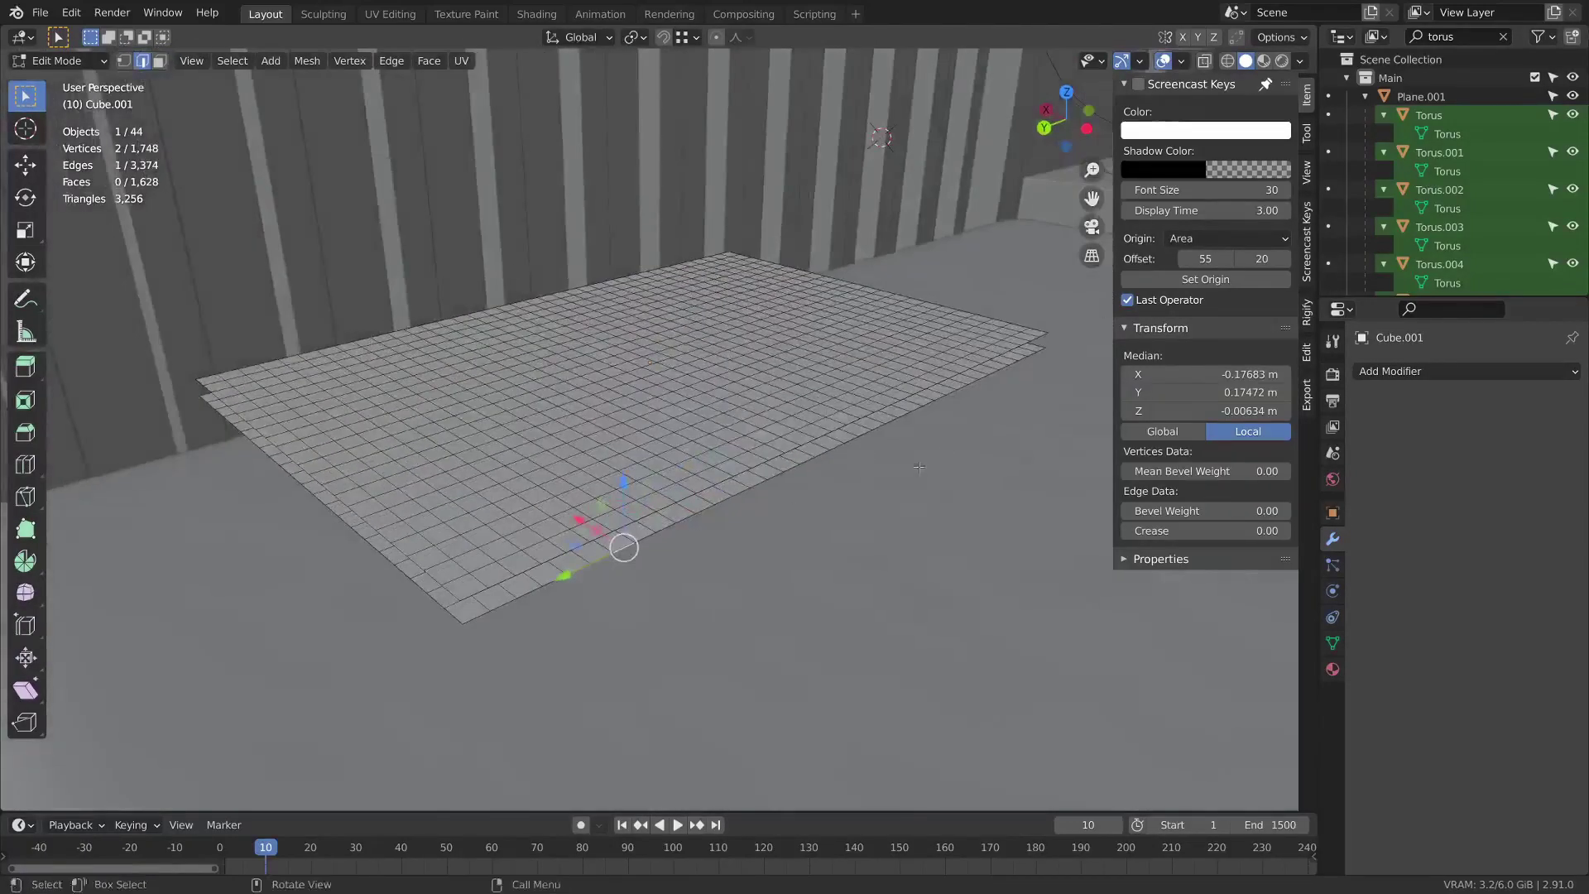
alt+click(743, 471)
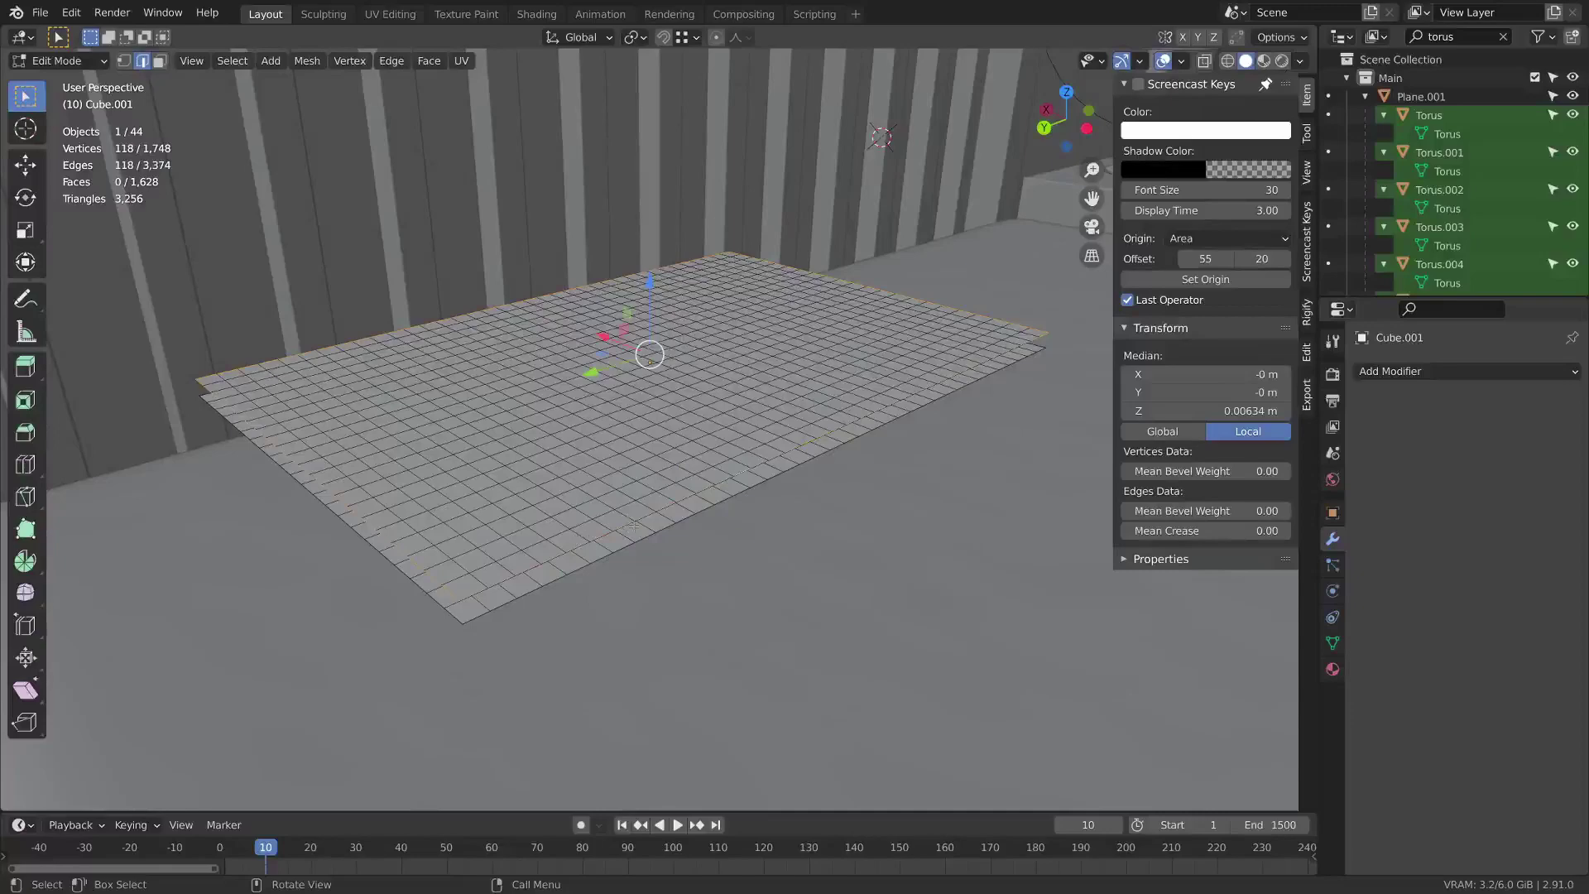
alt+shift+click(644, 538)
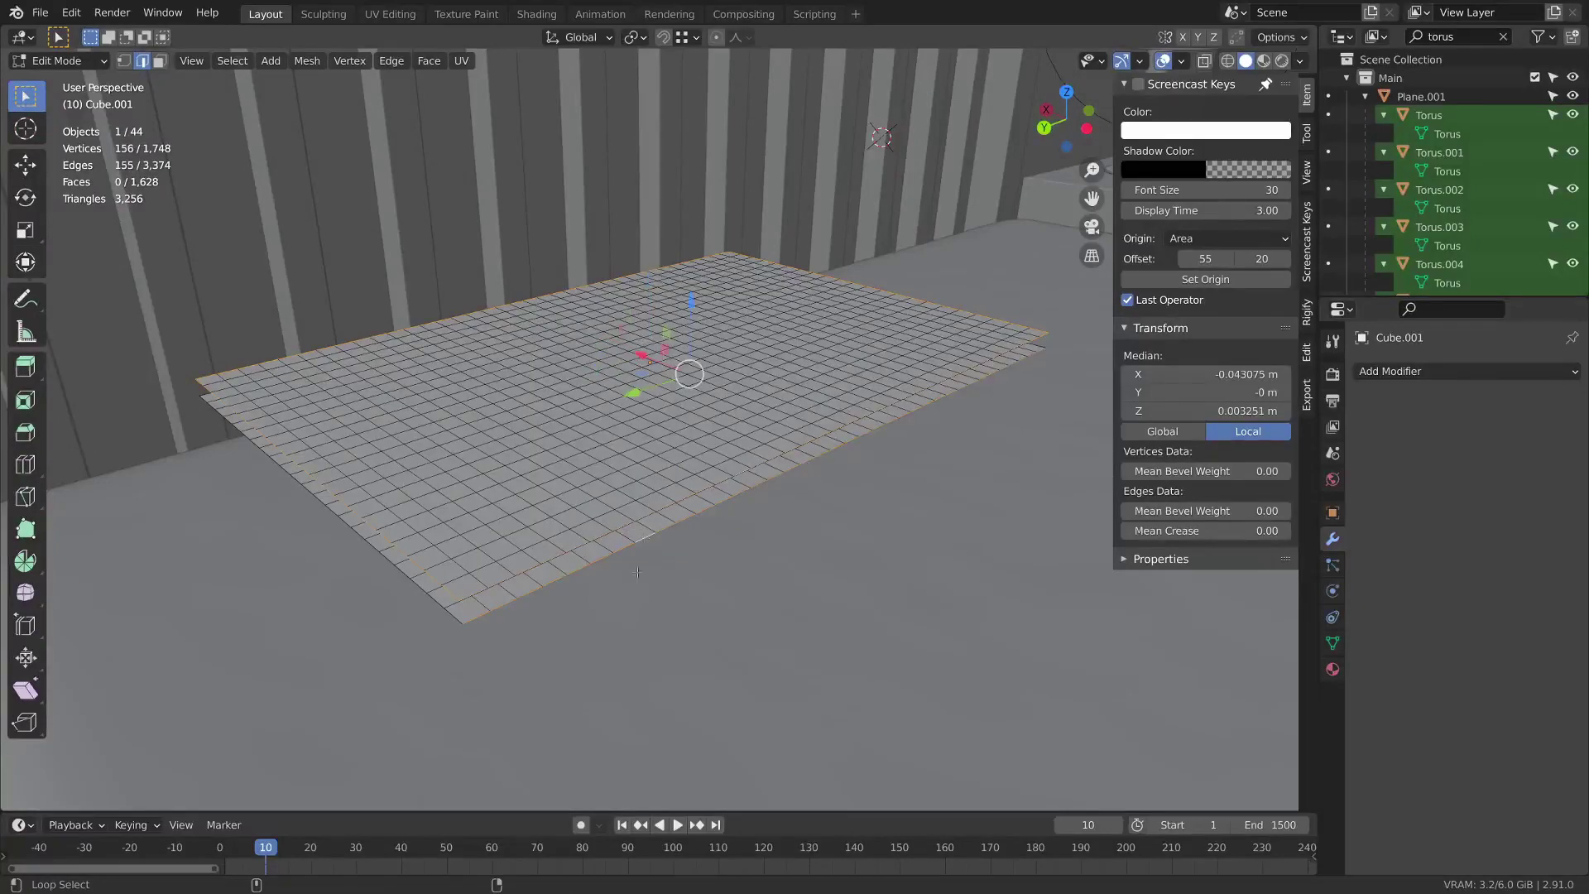
alt+shift+click(454, 621)
middle_drag(454, 621, 404, 645)
alt+shift+click(354, 472)
middle_drag(354, 472, 191, 509)
middle_drag(791, 629, 666, 607)
alt+shift+click(658, 595)
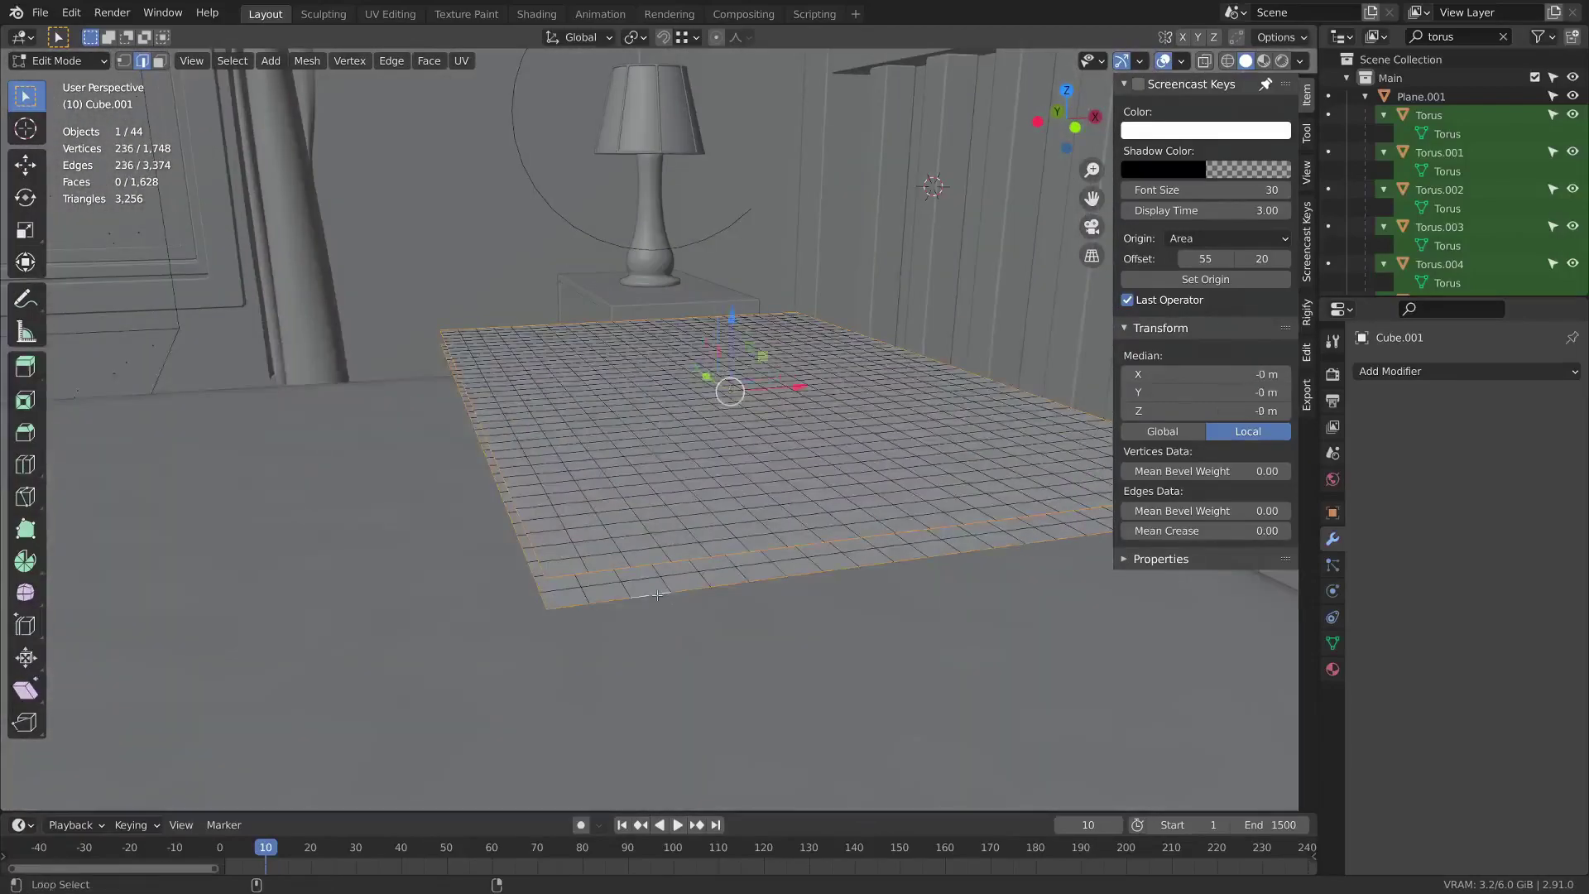
middle_drag(823, 472, 649, 445)
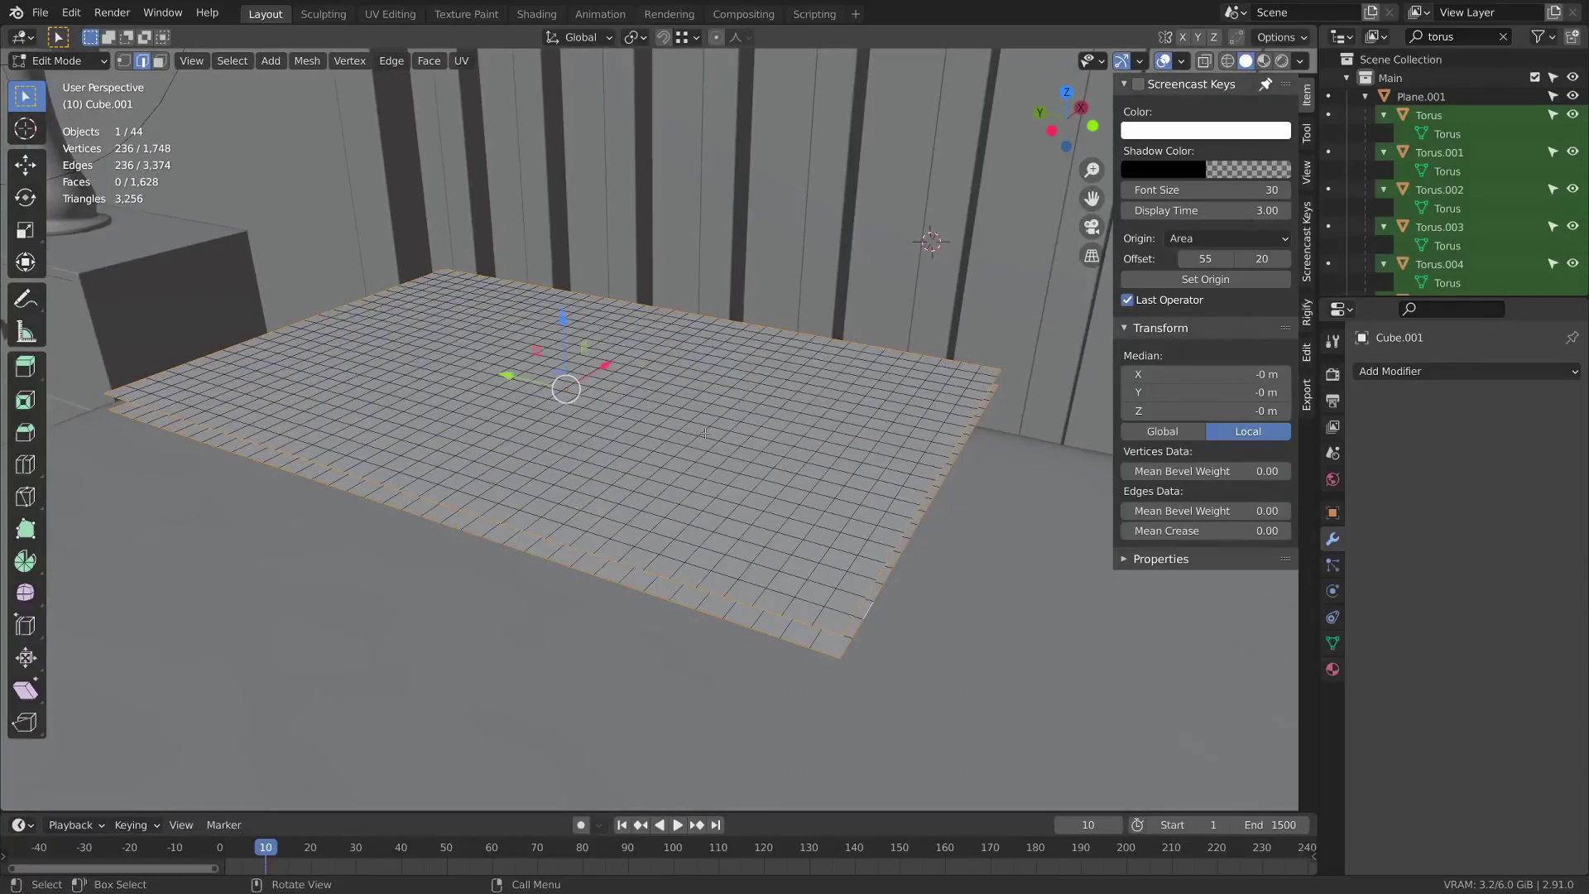
key(s)
key(z)
key(0)
key(Return)
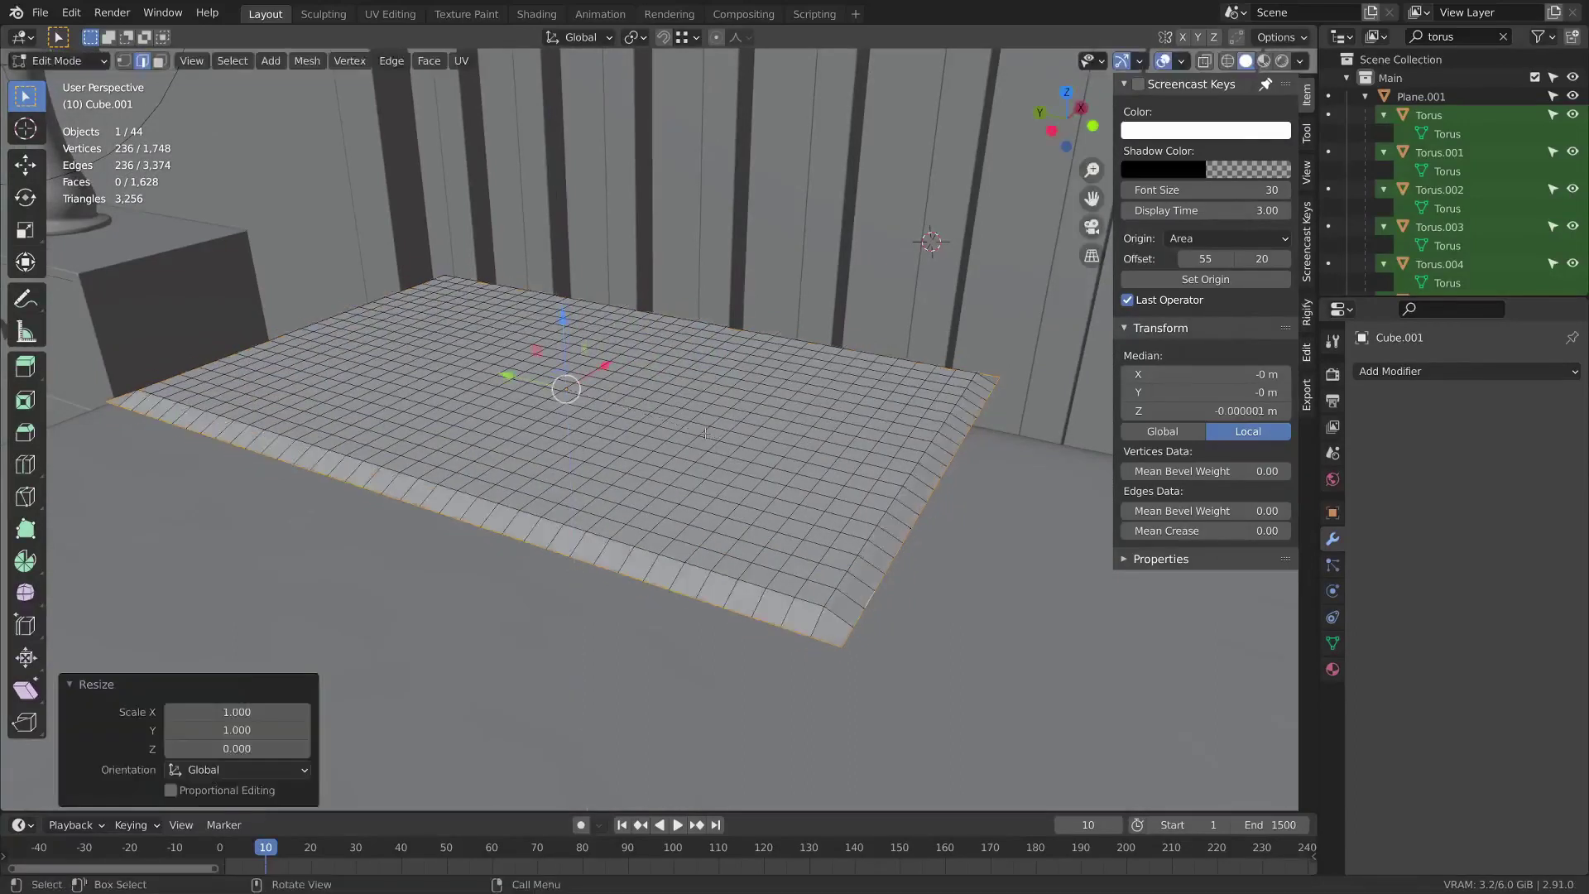
Merge all of the slab's overlapping vertices by distance and check its UV layout in the UV Editing workspace.
key(a)
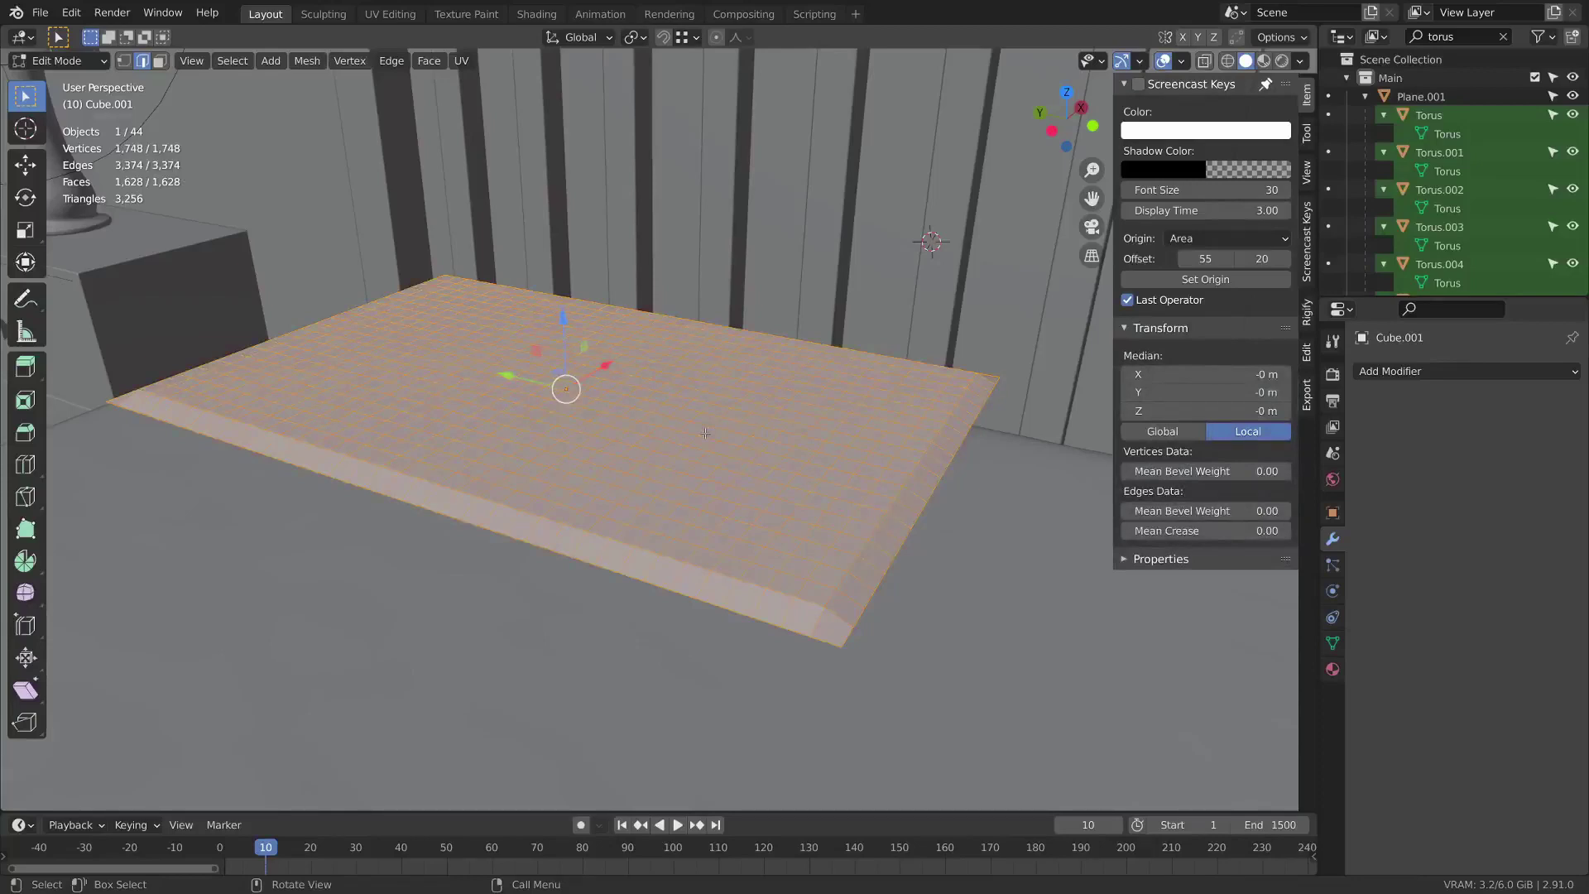
key(m)
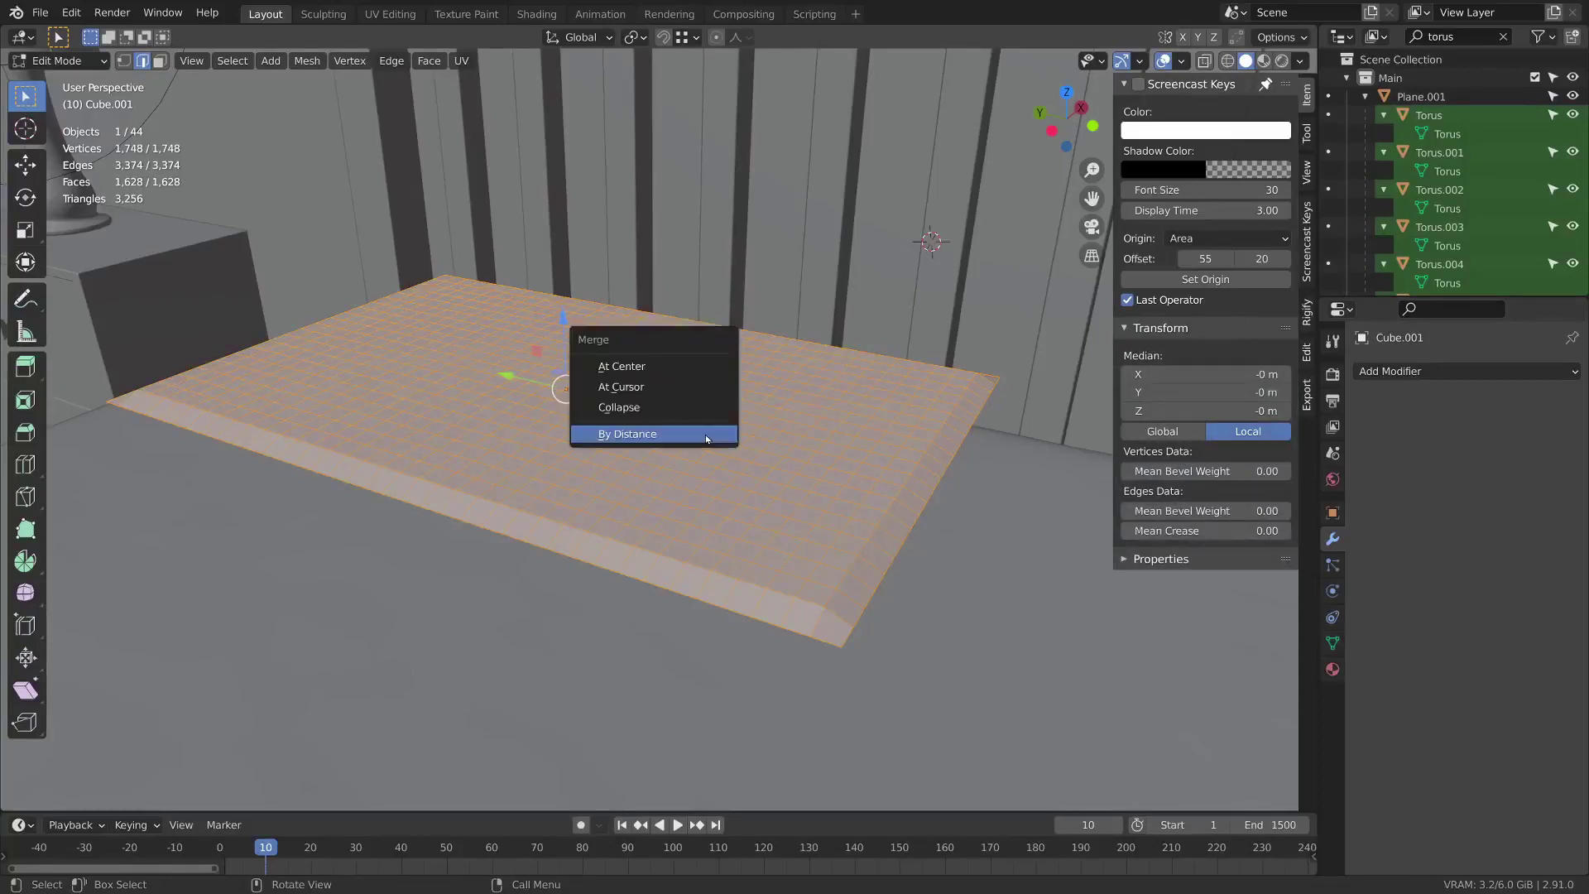
click(706, 434)
key(Tab)
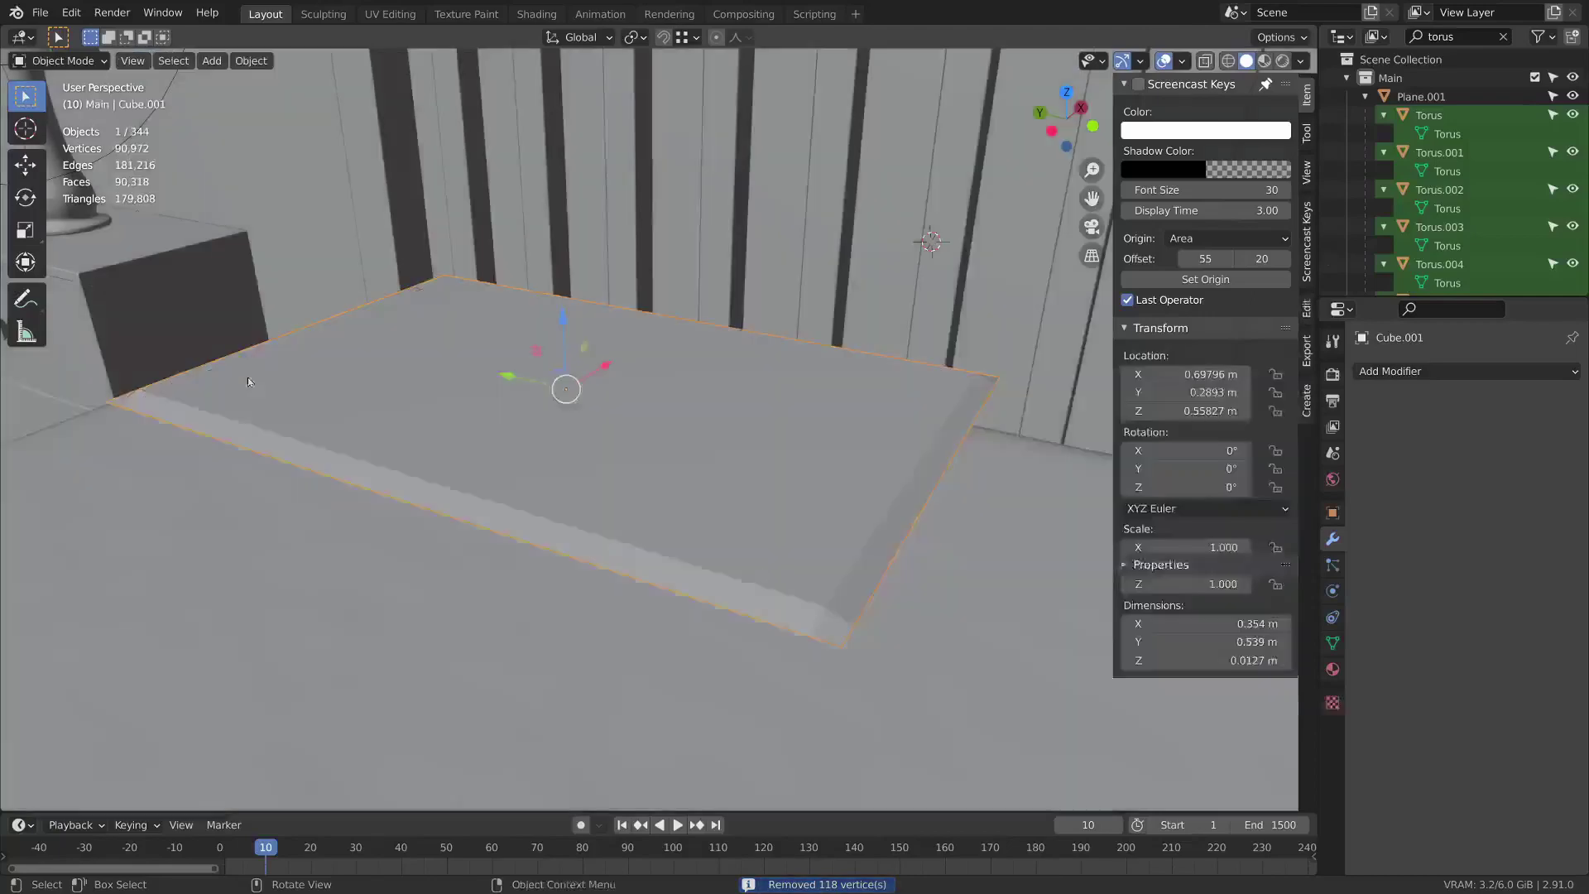
scroll(571, 546, down, 2)
middle_drag(571, 547, 523, 510)
key(Tab)
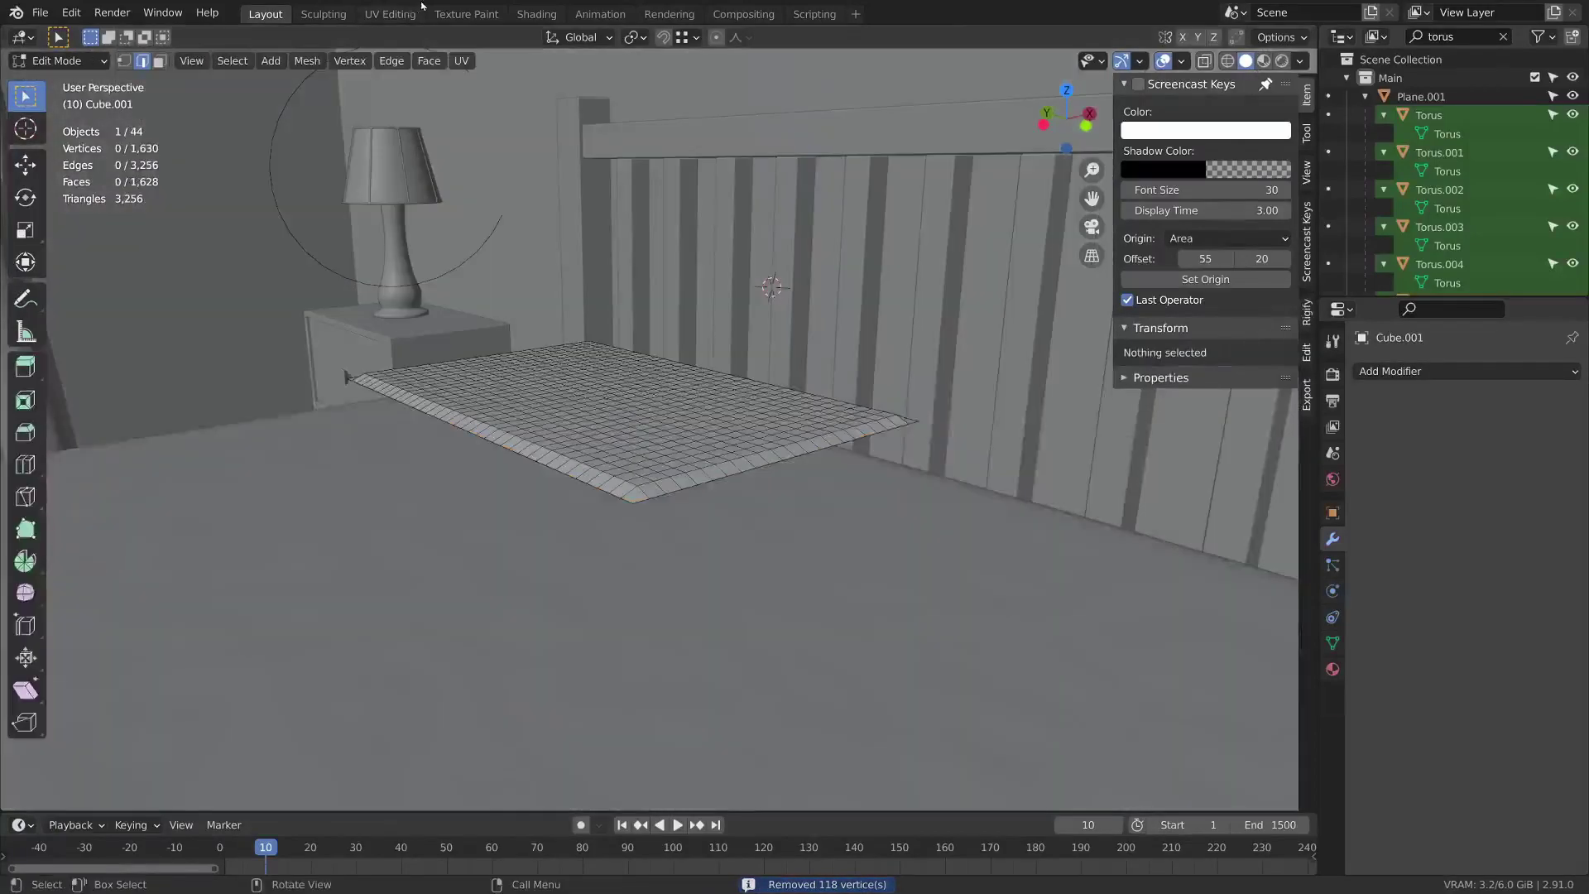
click(395, 13)
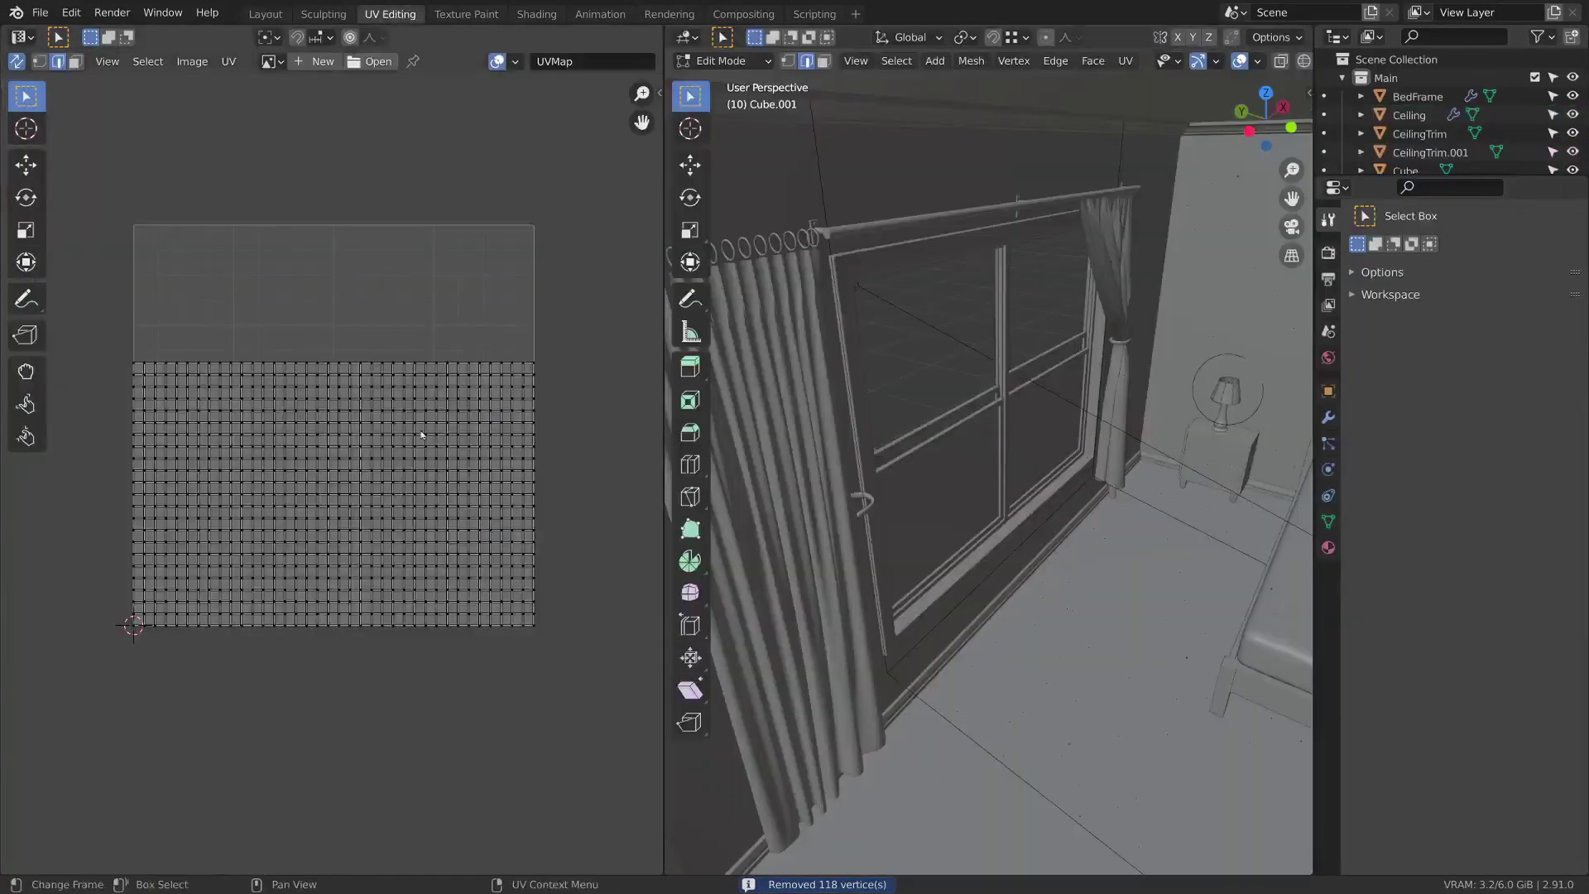
click(265, 13)
Add cloth physics to the slab and set the gravity field weight to 0.
scroll(707, 389, up, 2)
click(1465, 371)
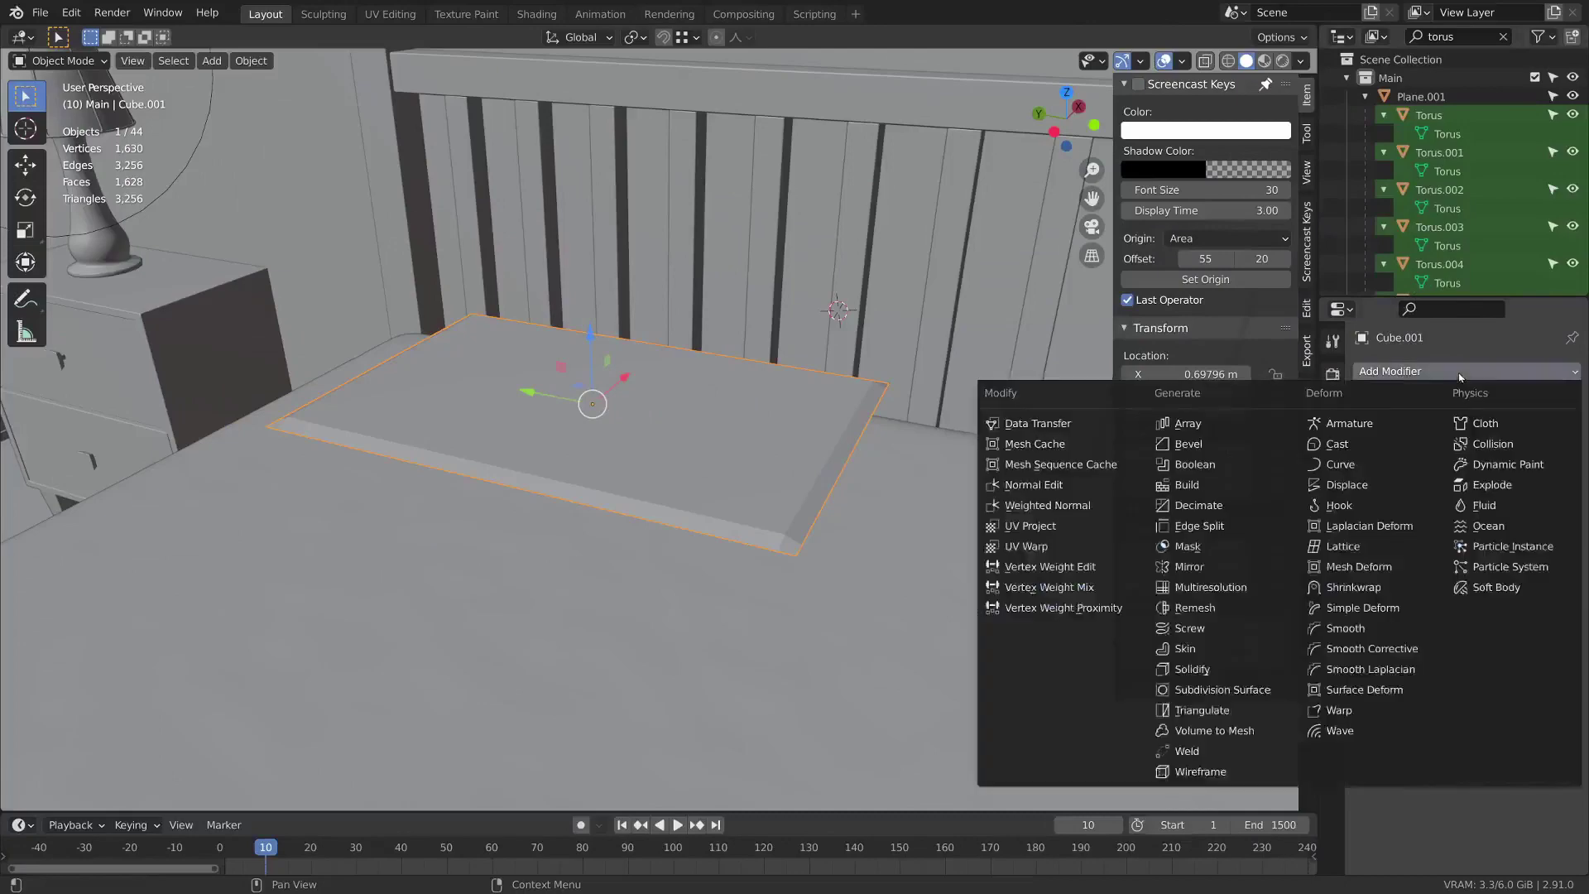
click(1507, 424)
click(1548, 403)
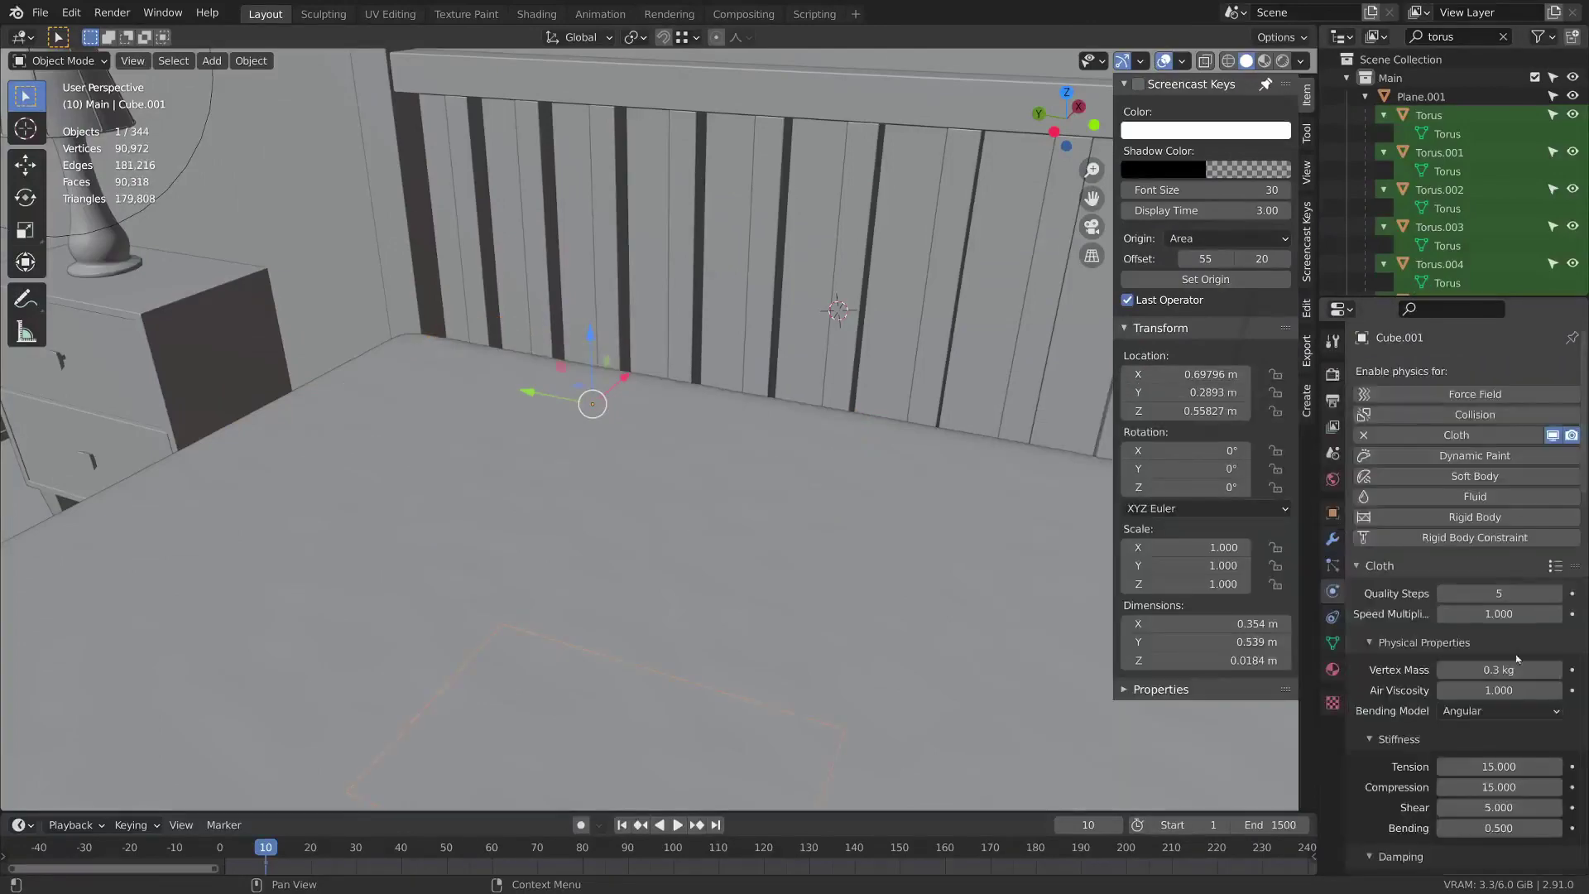
scroll(1398, 828, down, 10)
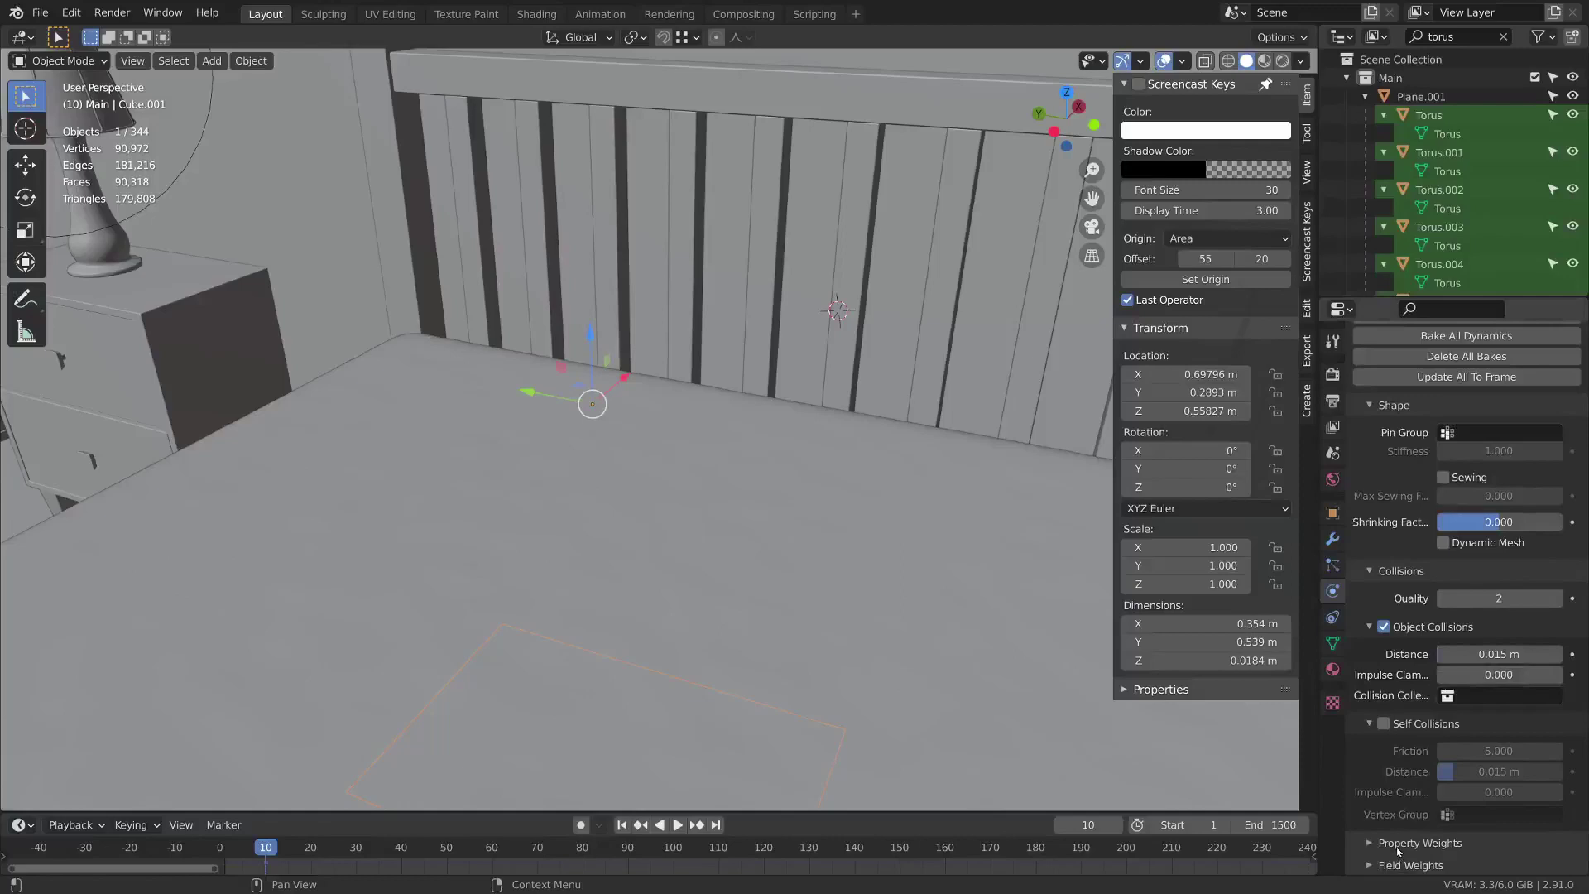
click(1397, 849)
scroll(1407, 828, down, 5)
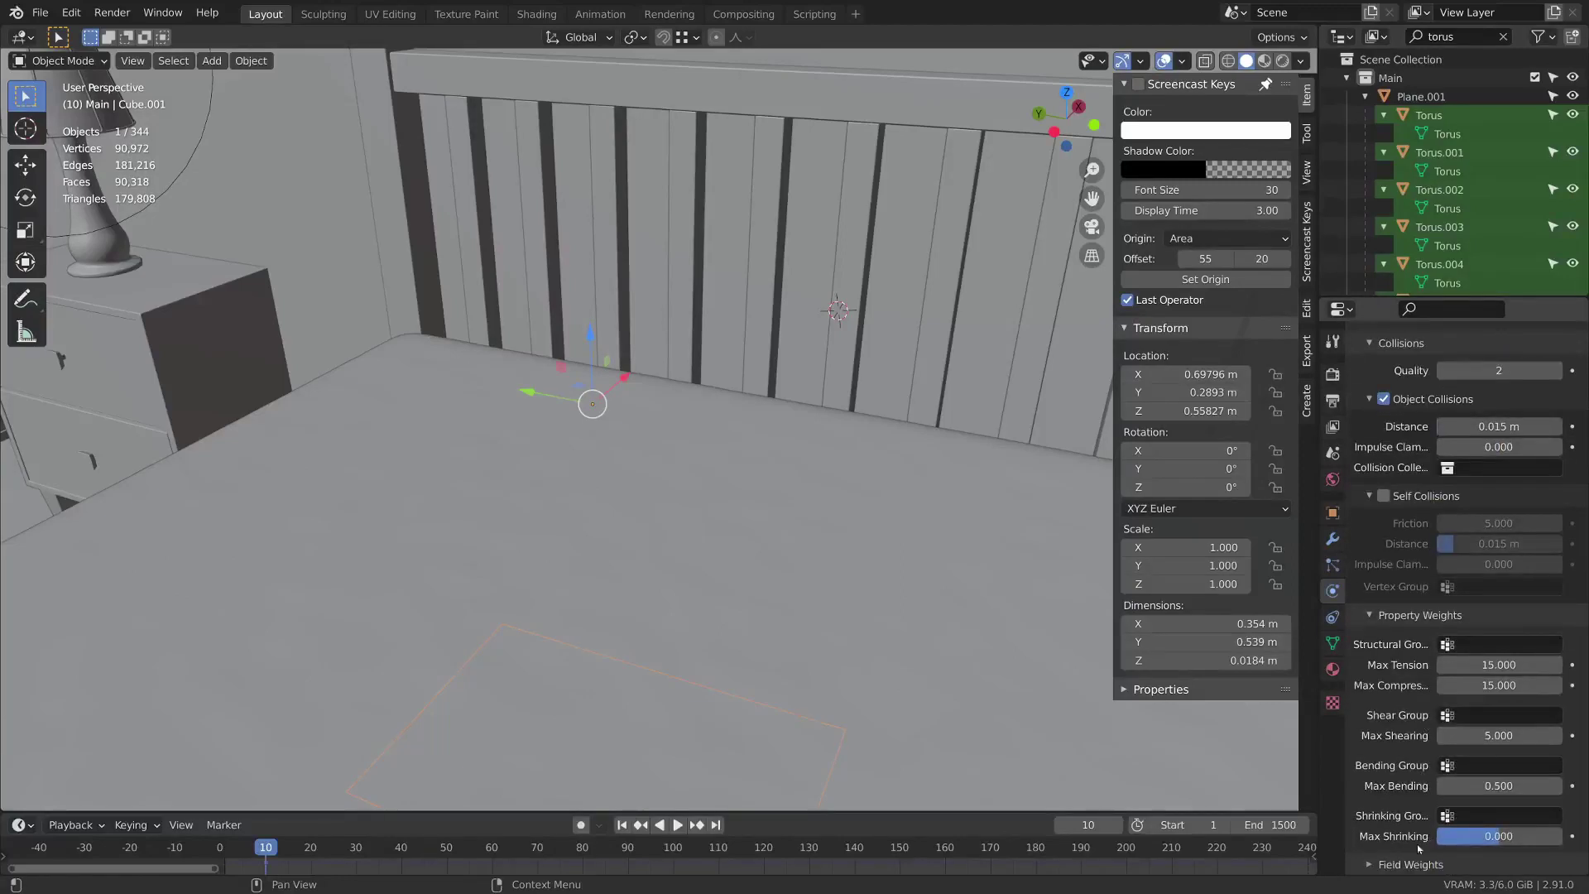
scroll(1458, 522, down, 8)
drag(1512, 571, 1446, 572)
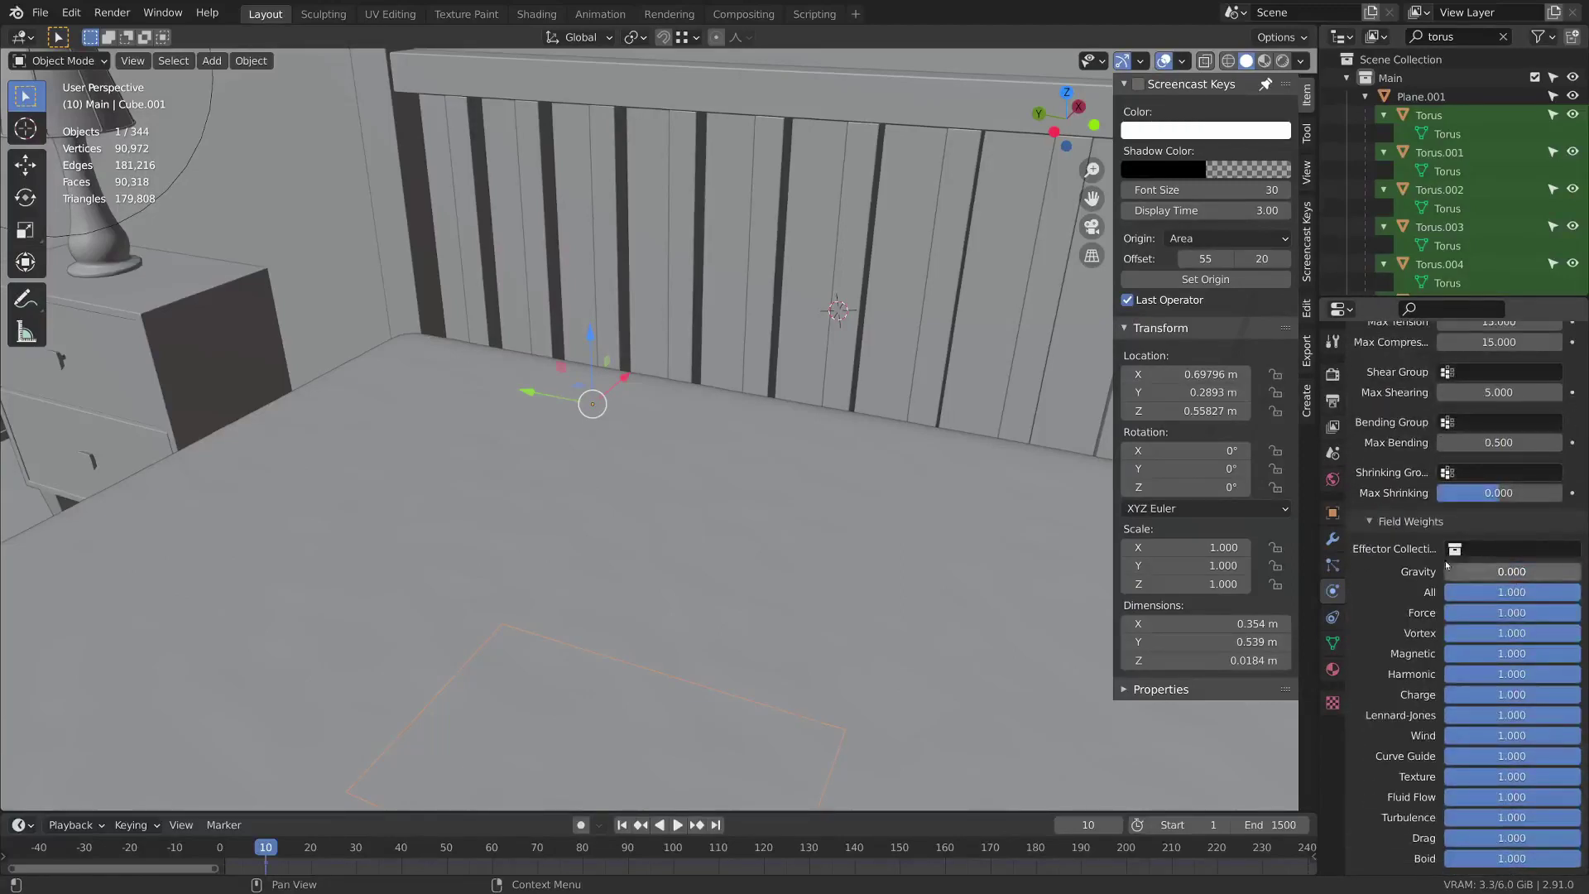
Play the cloth simulation from frame 0 to check the slab without gravity, and return to frame 0.
scroll(1460, 613, up, 2)
scroll(1394, 384, up, 14)
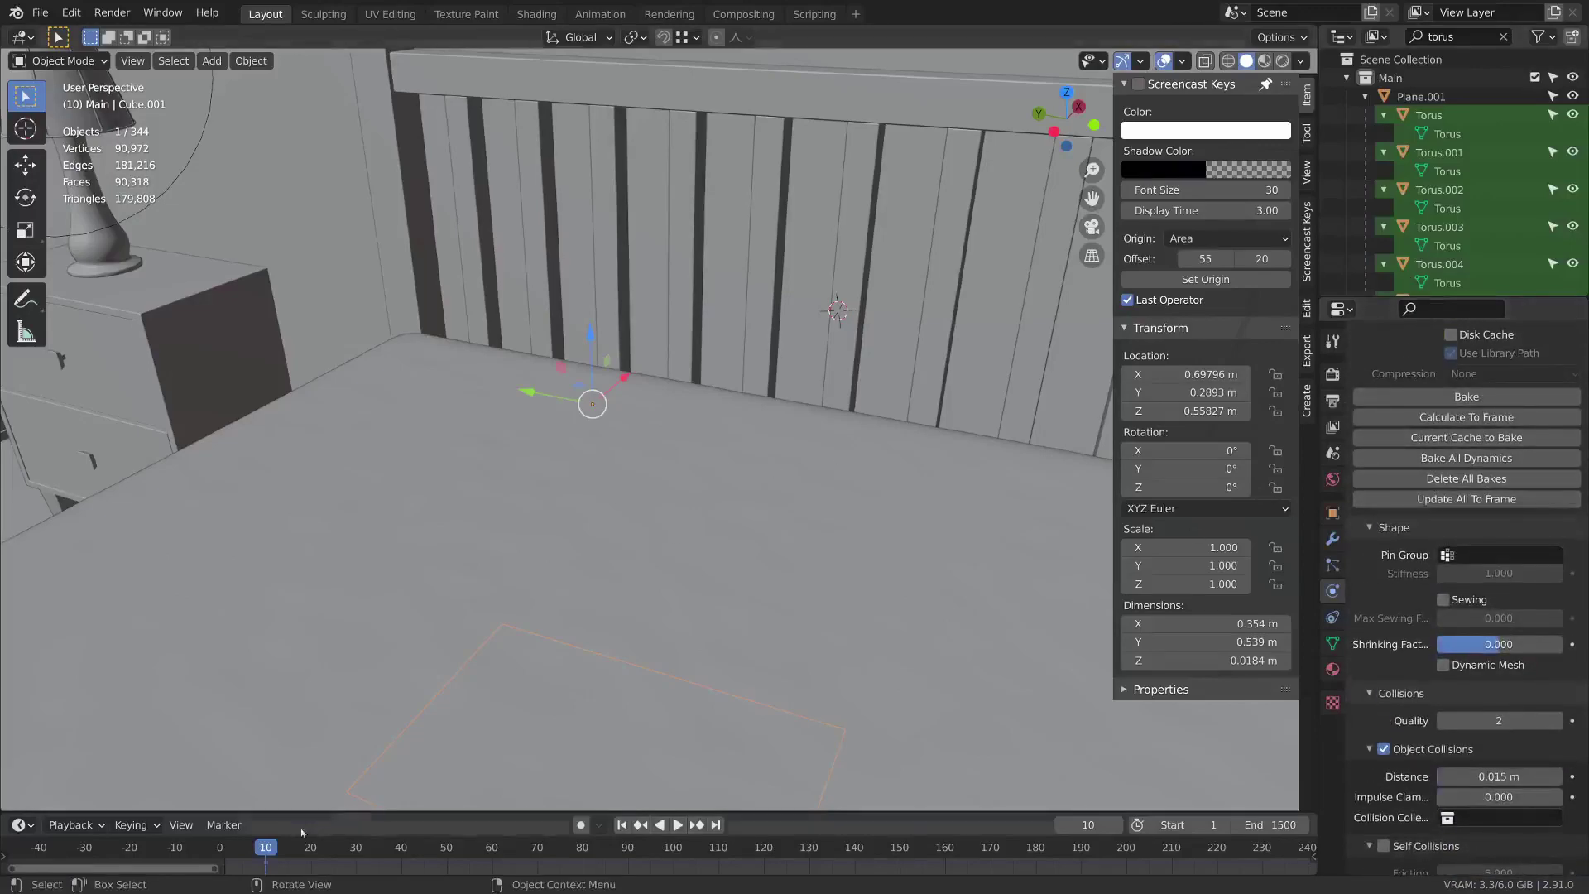
click(220, 847)
key(space)
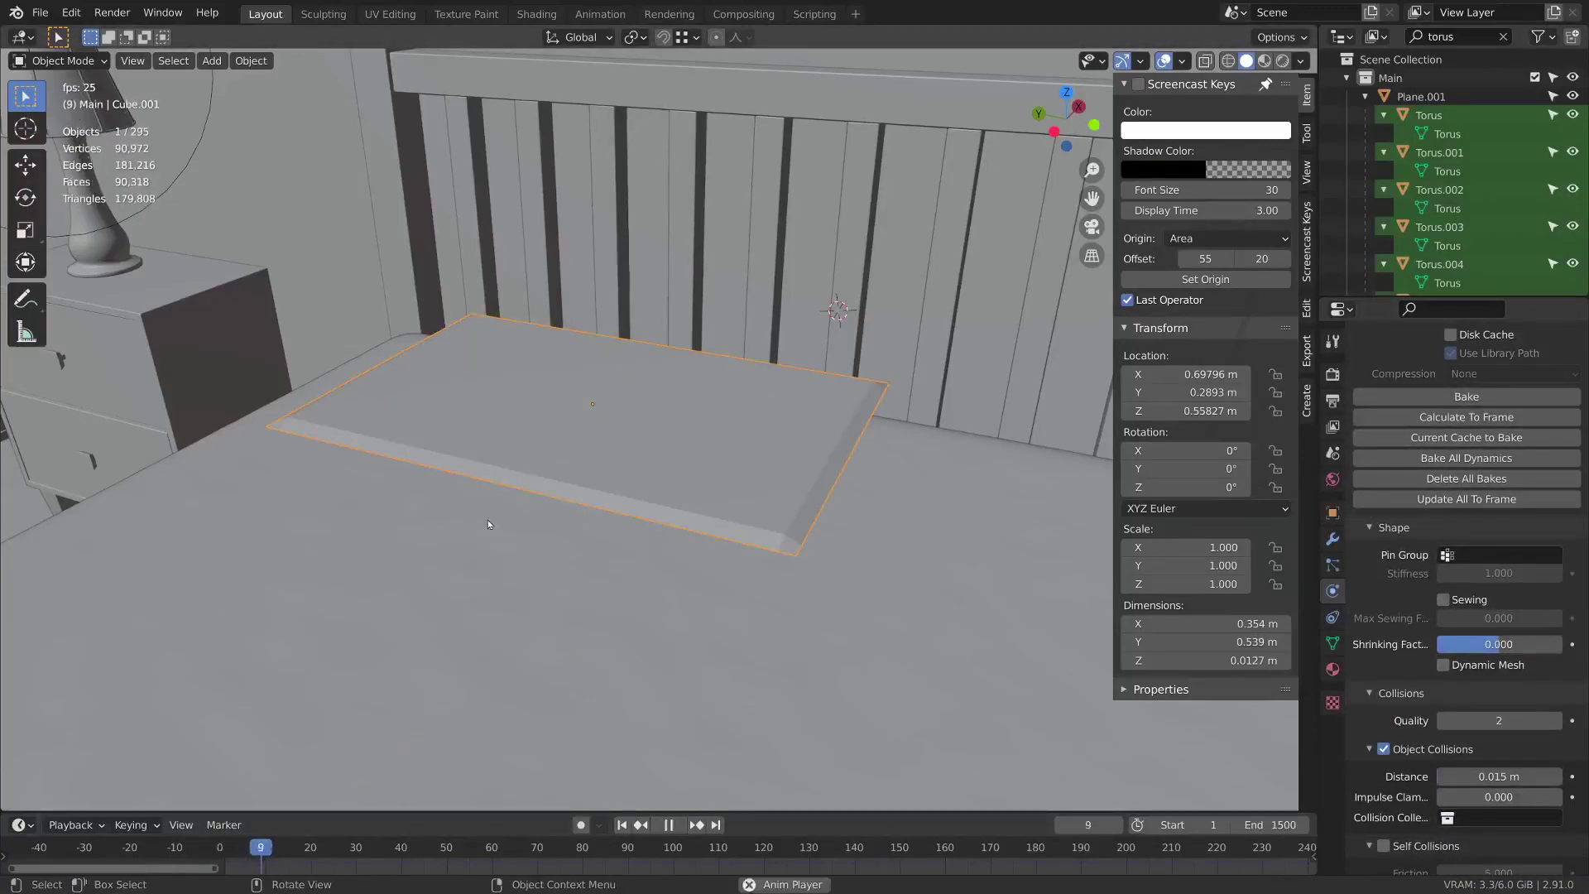
key(space)
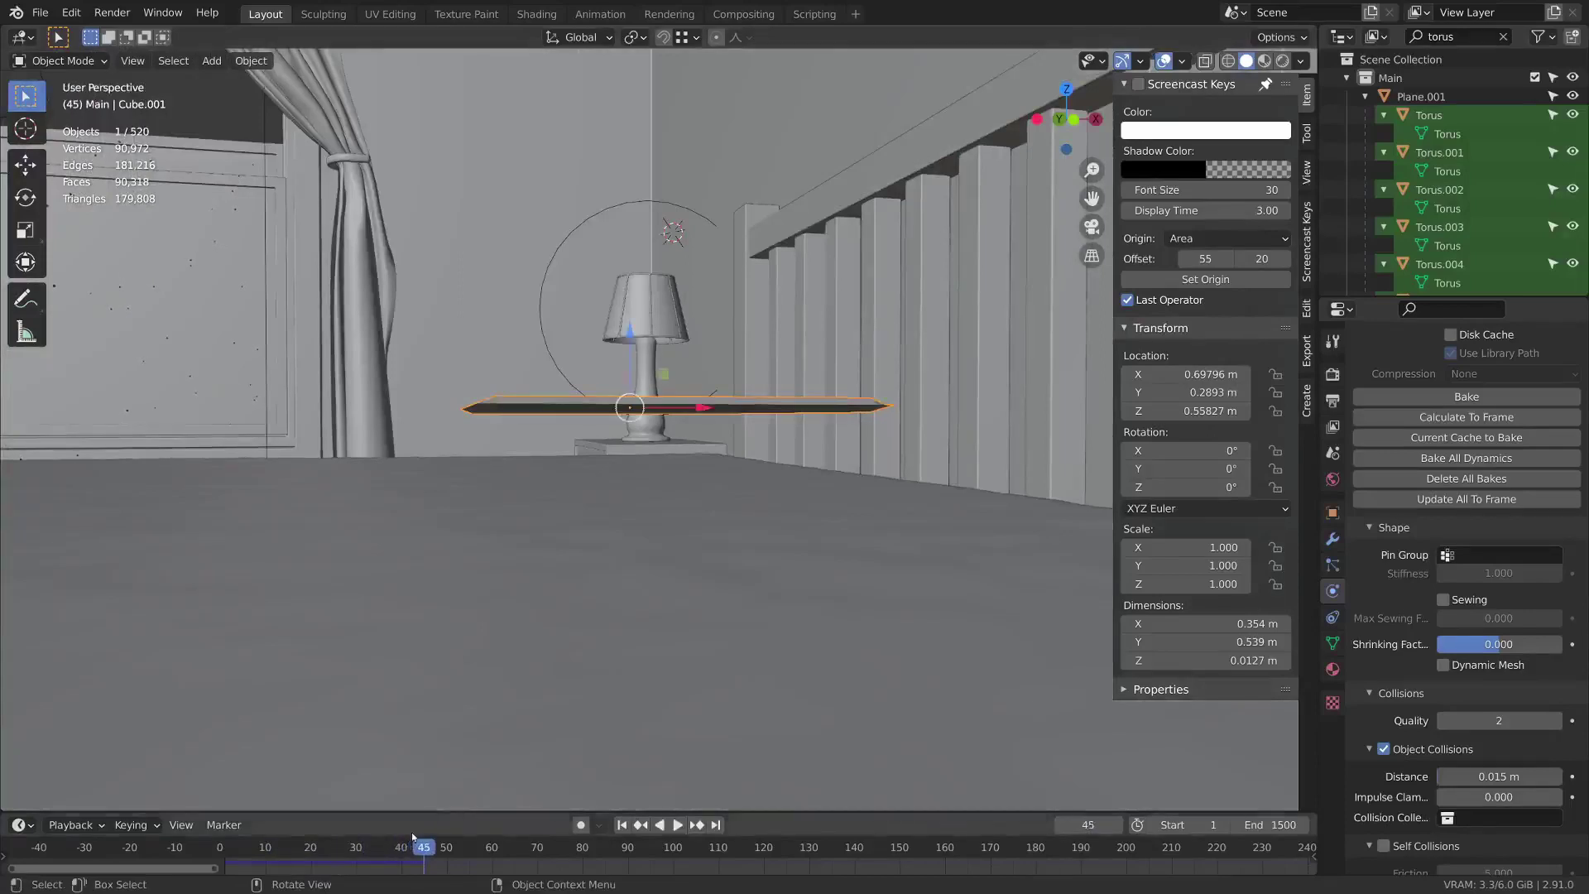
drag(418, 845, 221, 844)
middle_drag(770, 402, 791, 451)
Enable cloth pressure with a value of 5 and run the simulation to inflate the pillow.
scroll(1411, 571, up, 14)
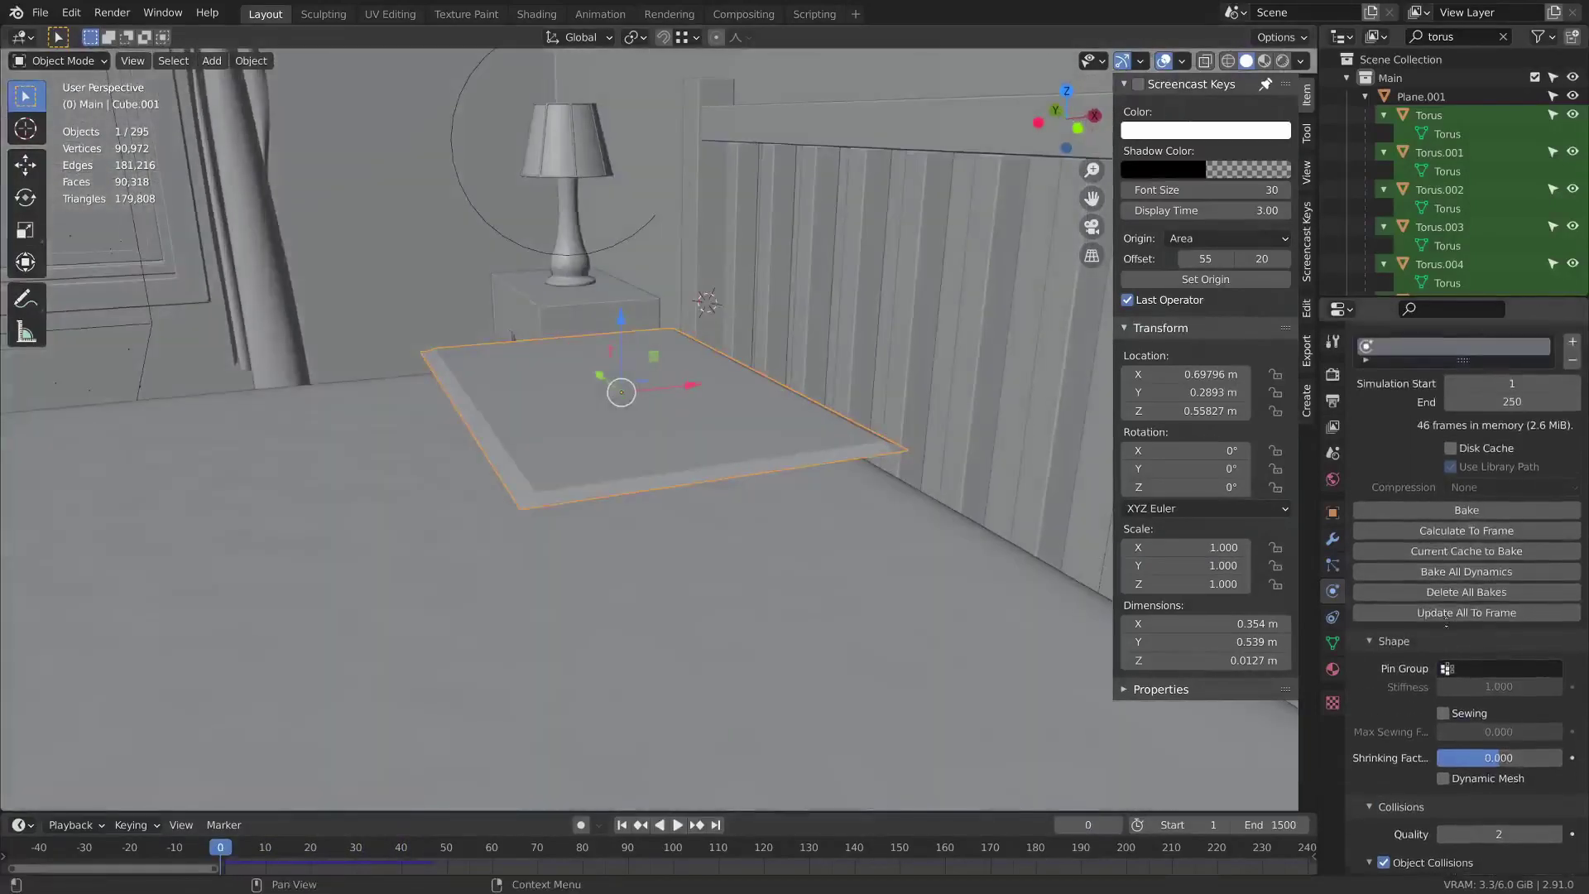
click(1396, 599)
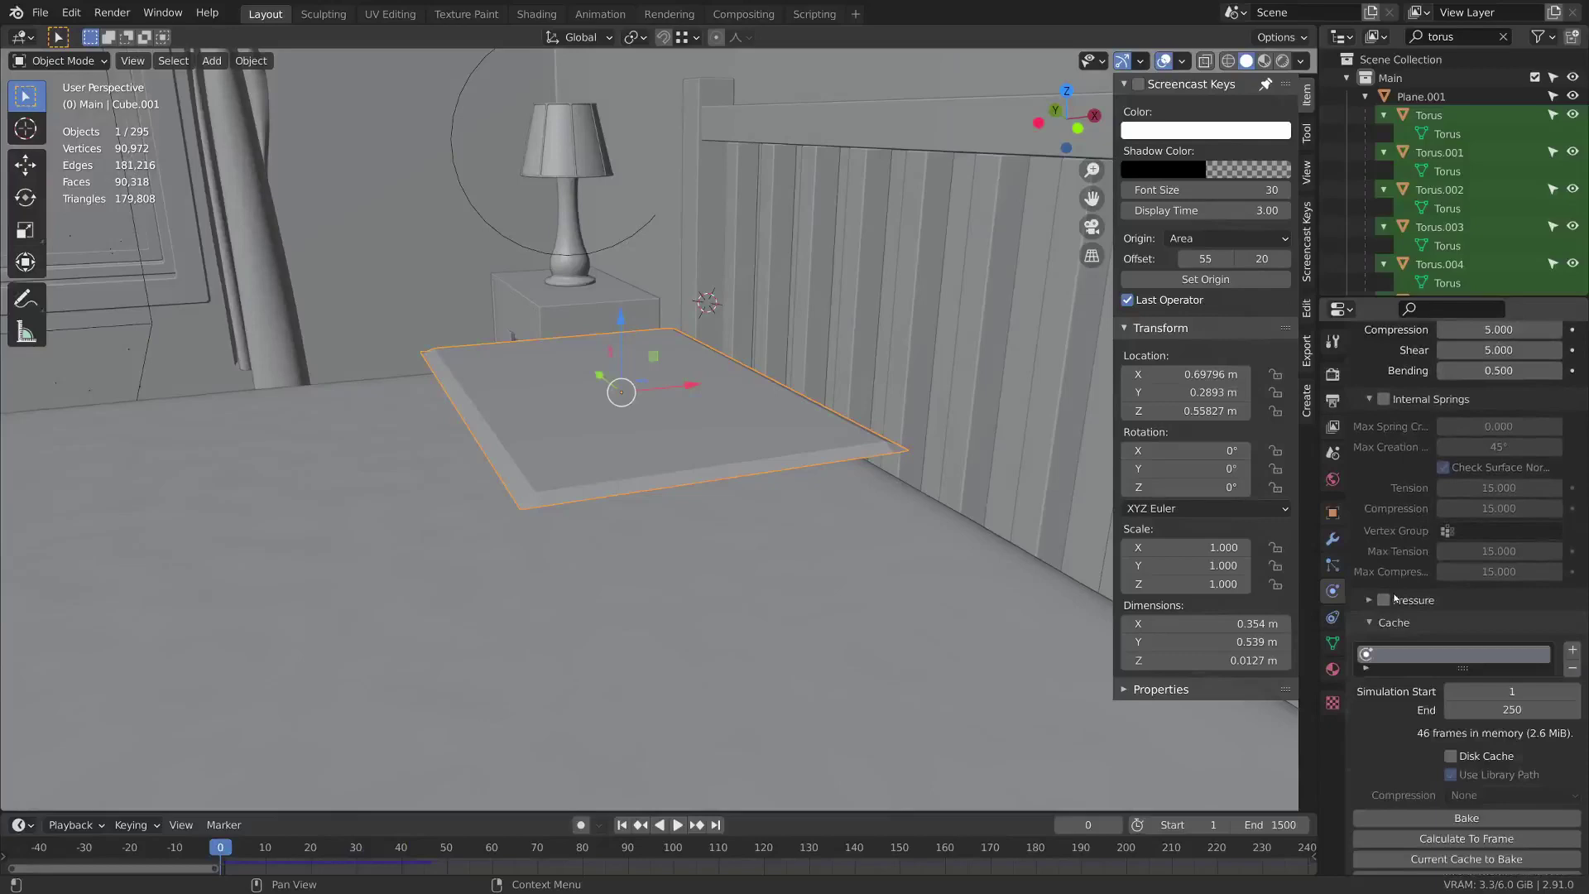
click(1370, 600)
click(1383, 600)
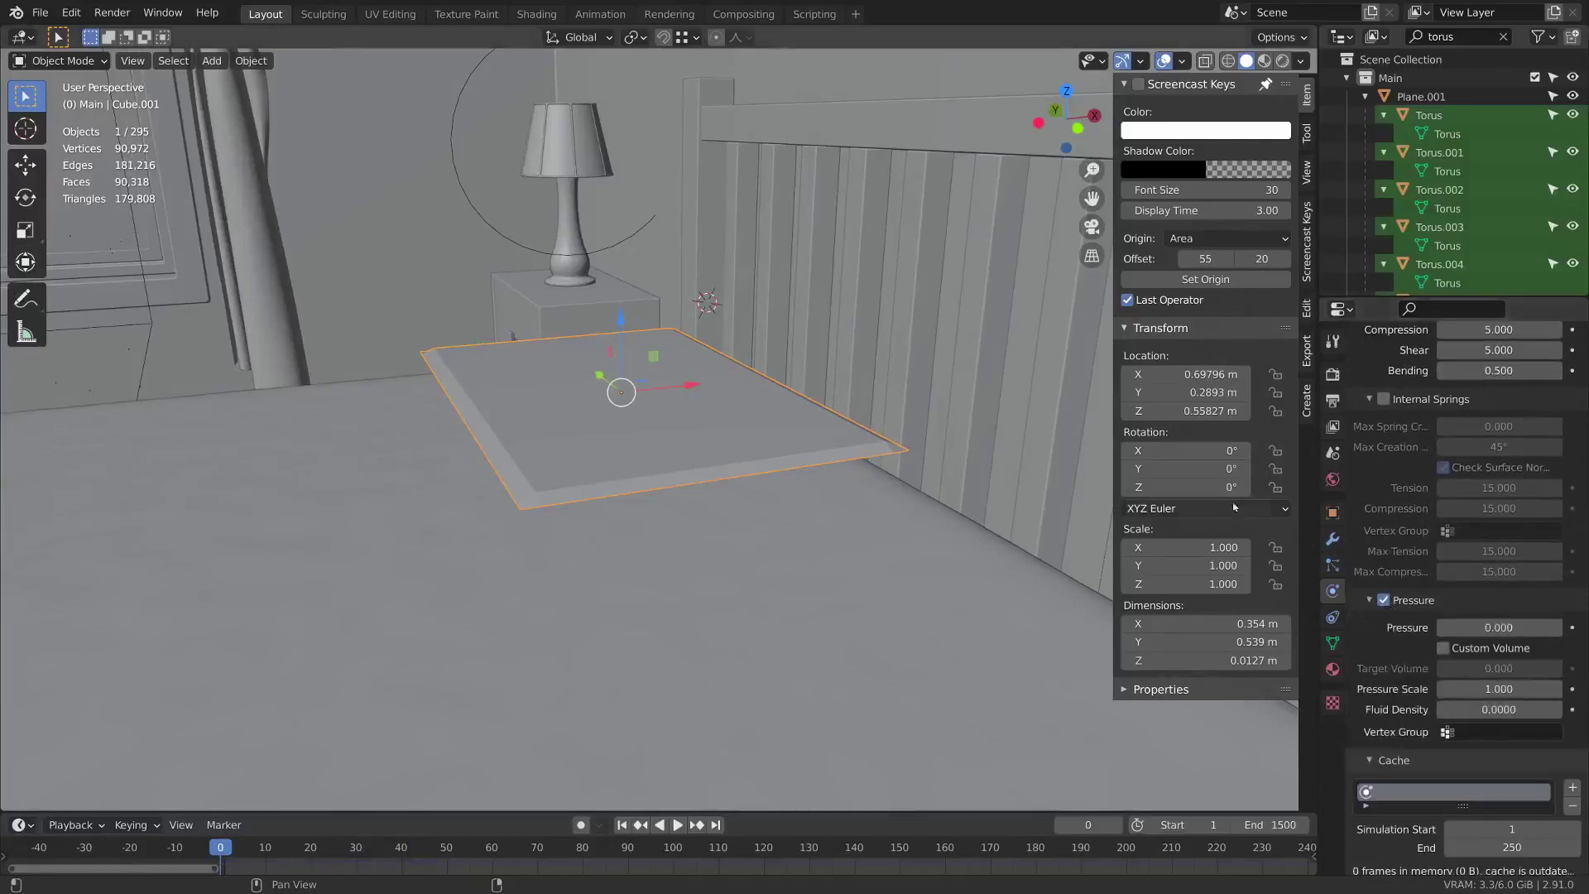
click(1517, 635)
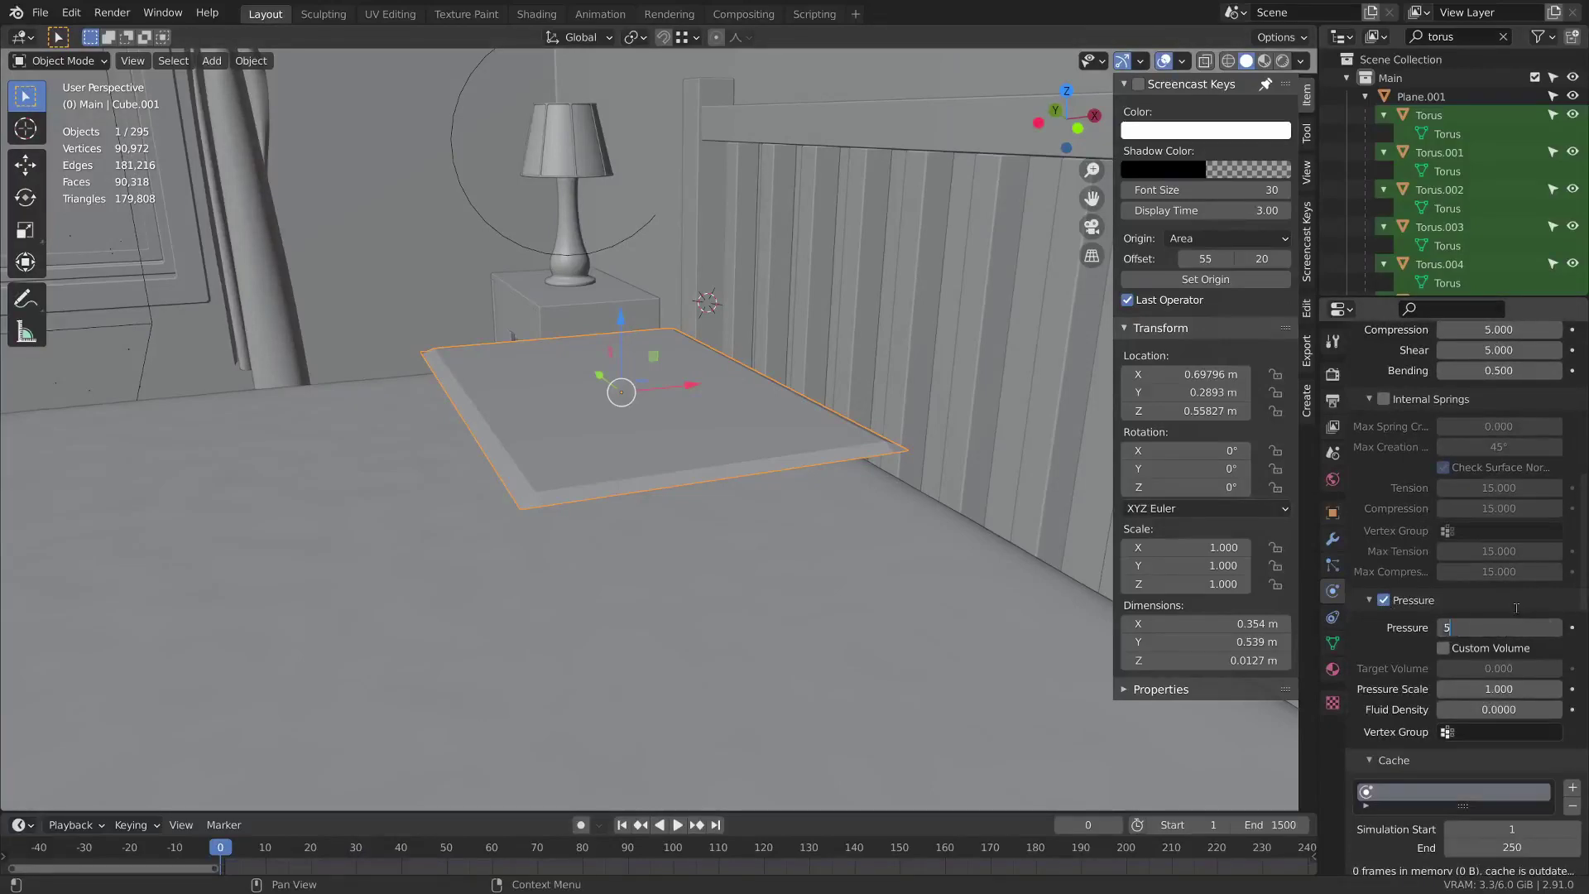
middle_drag(837, 443, 838, 316)
key(space)
key(space)
Shade the pillow smooth, play the simulation further, and return to frame 0.
right_click(842, 297)
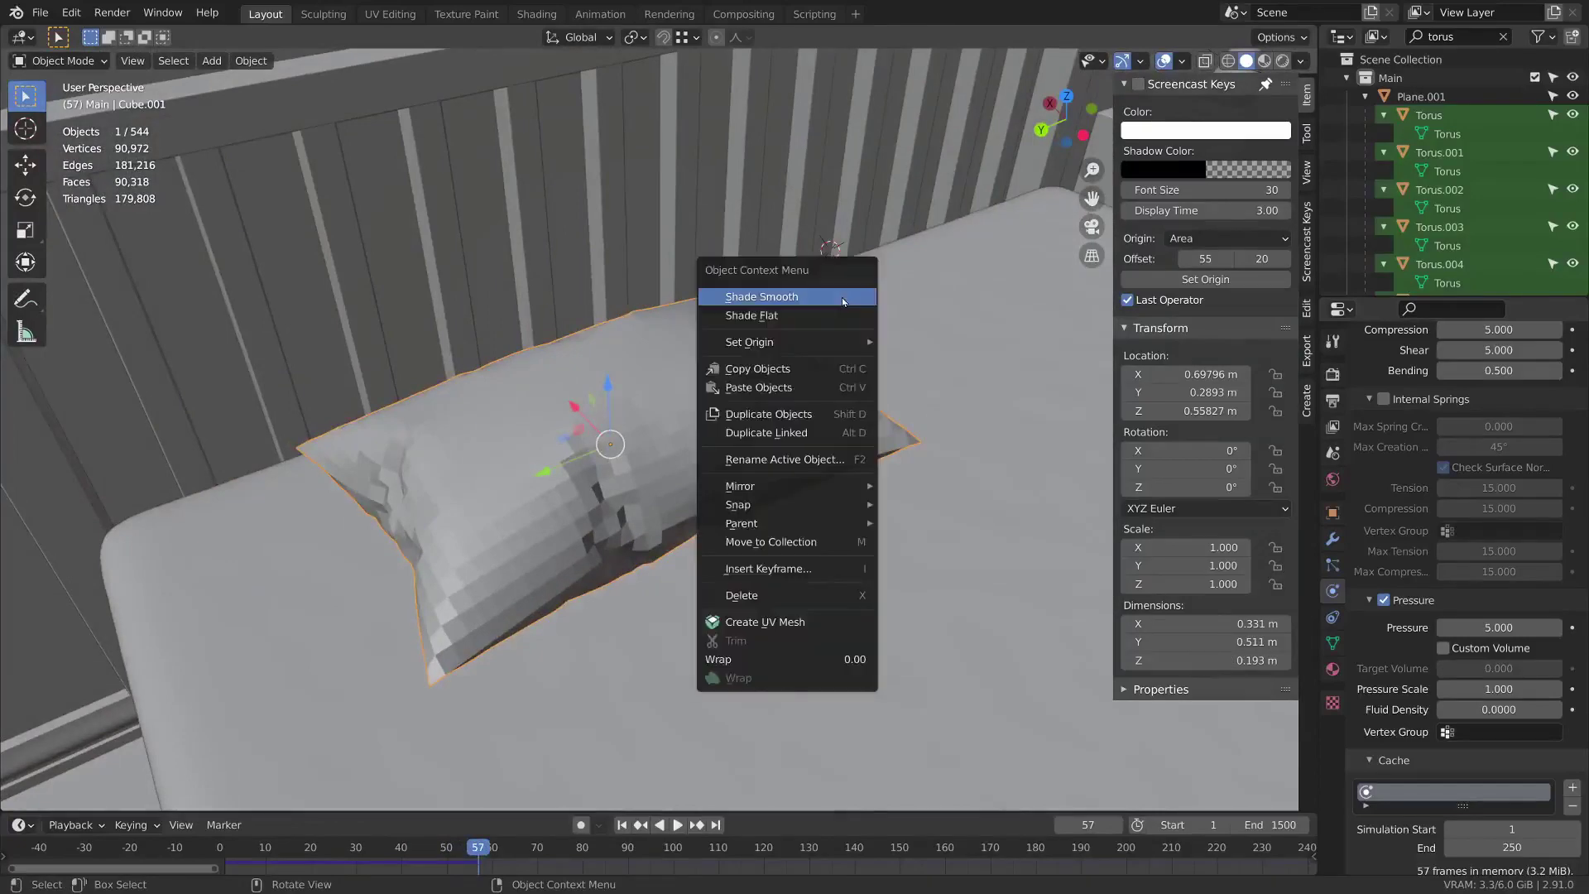
click(841, 297)
middle_drag(910, 440, 681, 389)
key(space)
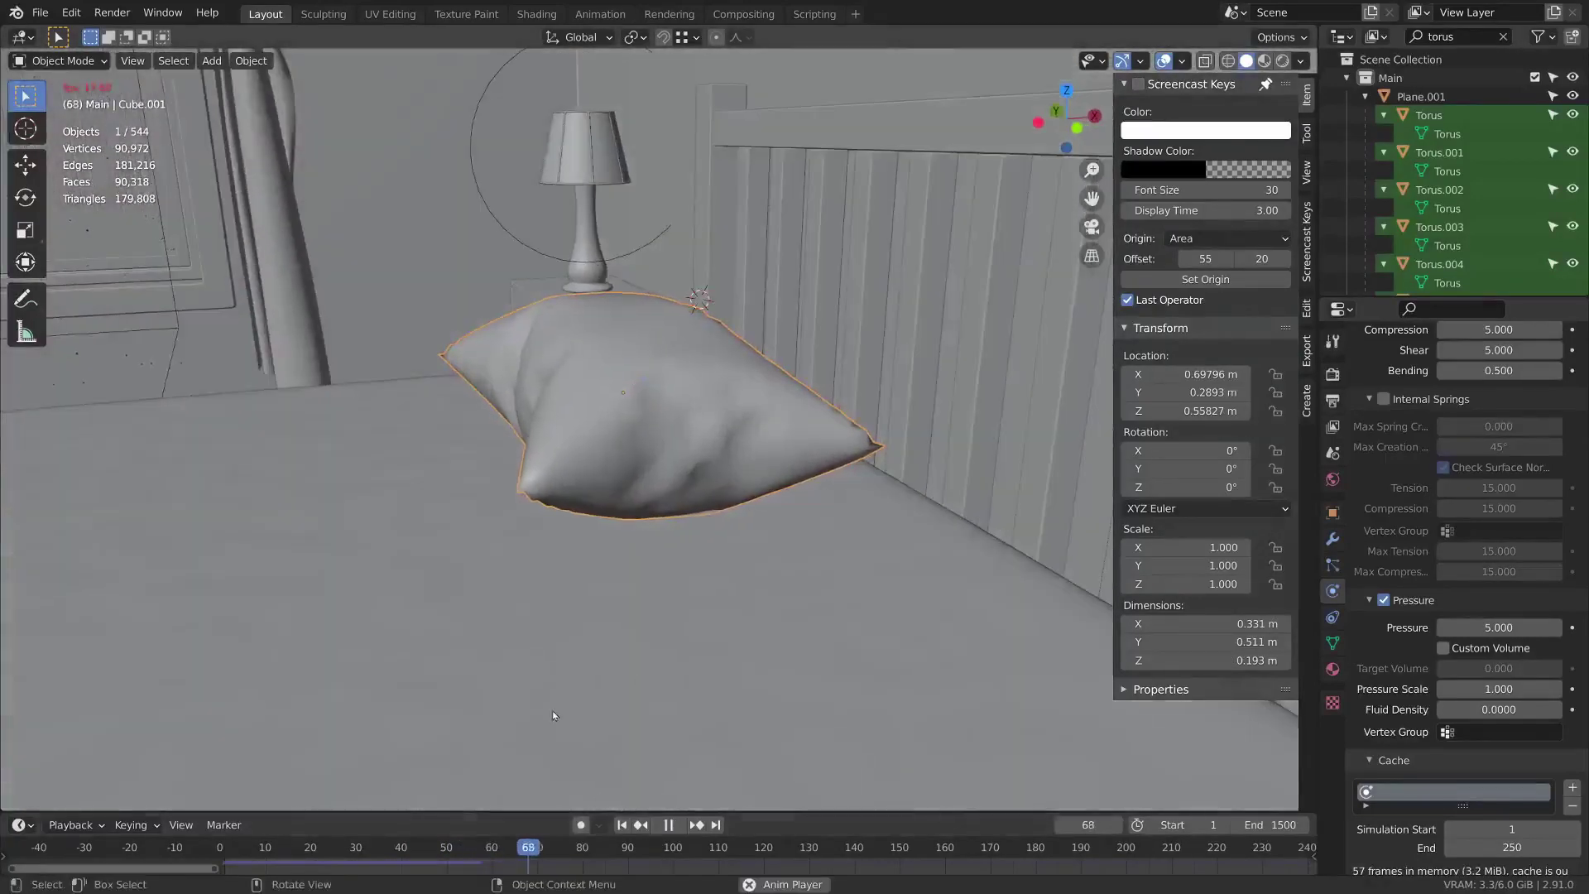
key(space)
drag(557, 858, 214, 858)
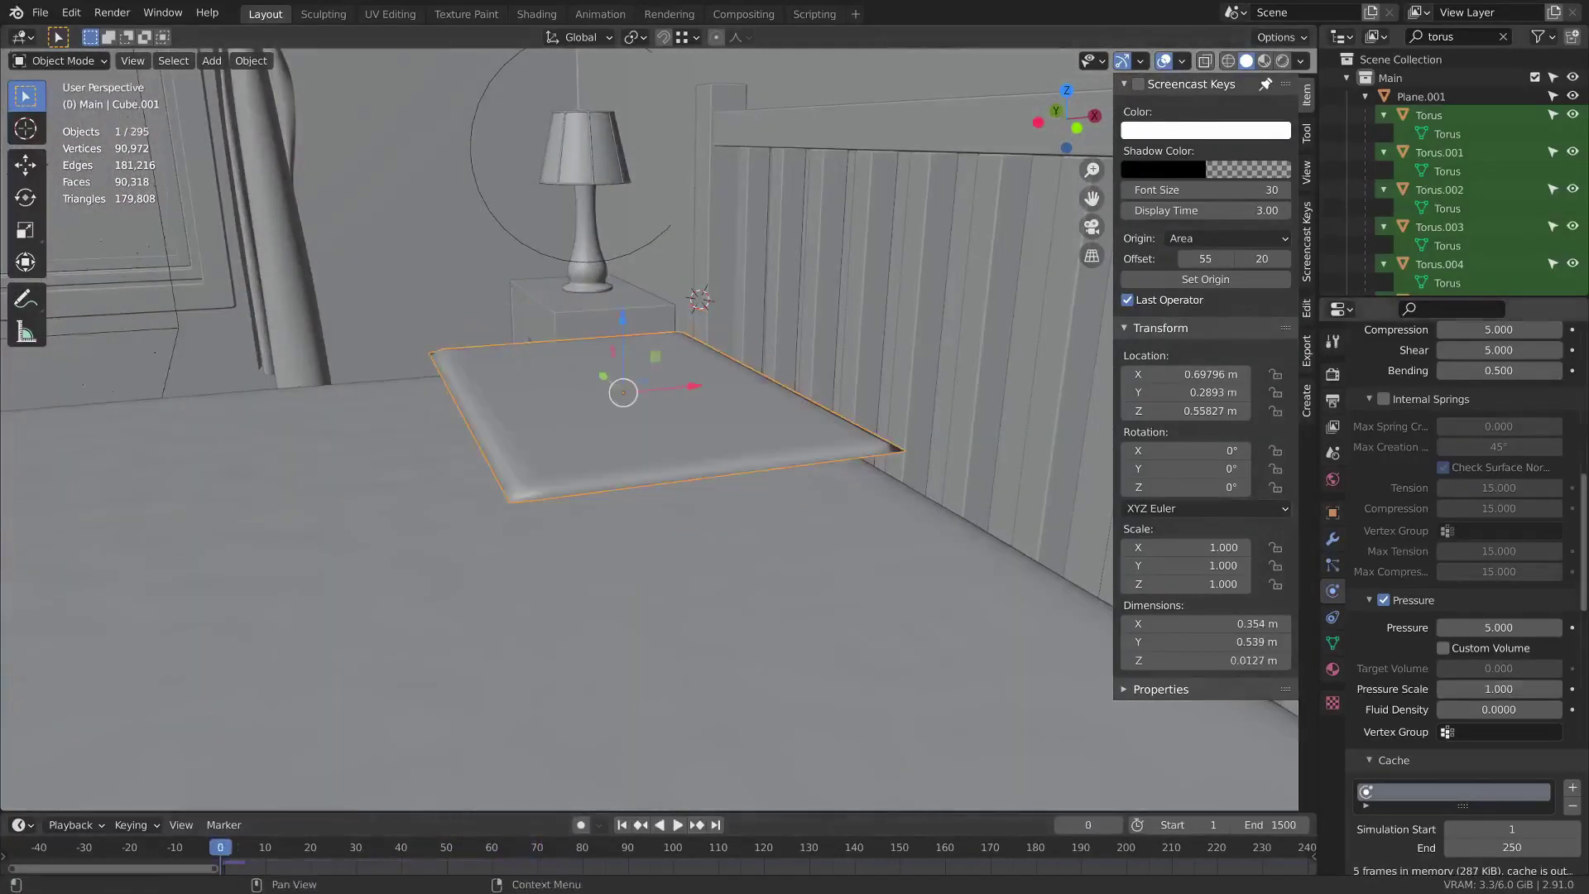
Set the cloth pressure to 1 and run the simulation from the start.
click(1500, 628)
text(1)
key(Return)
key(space)
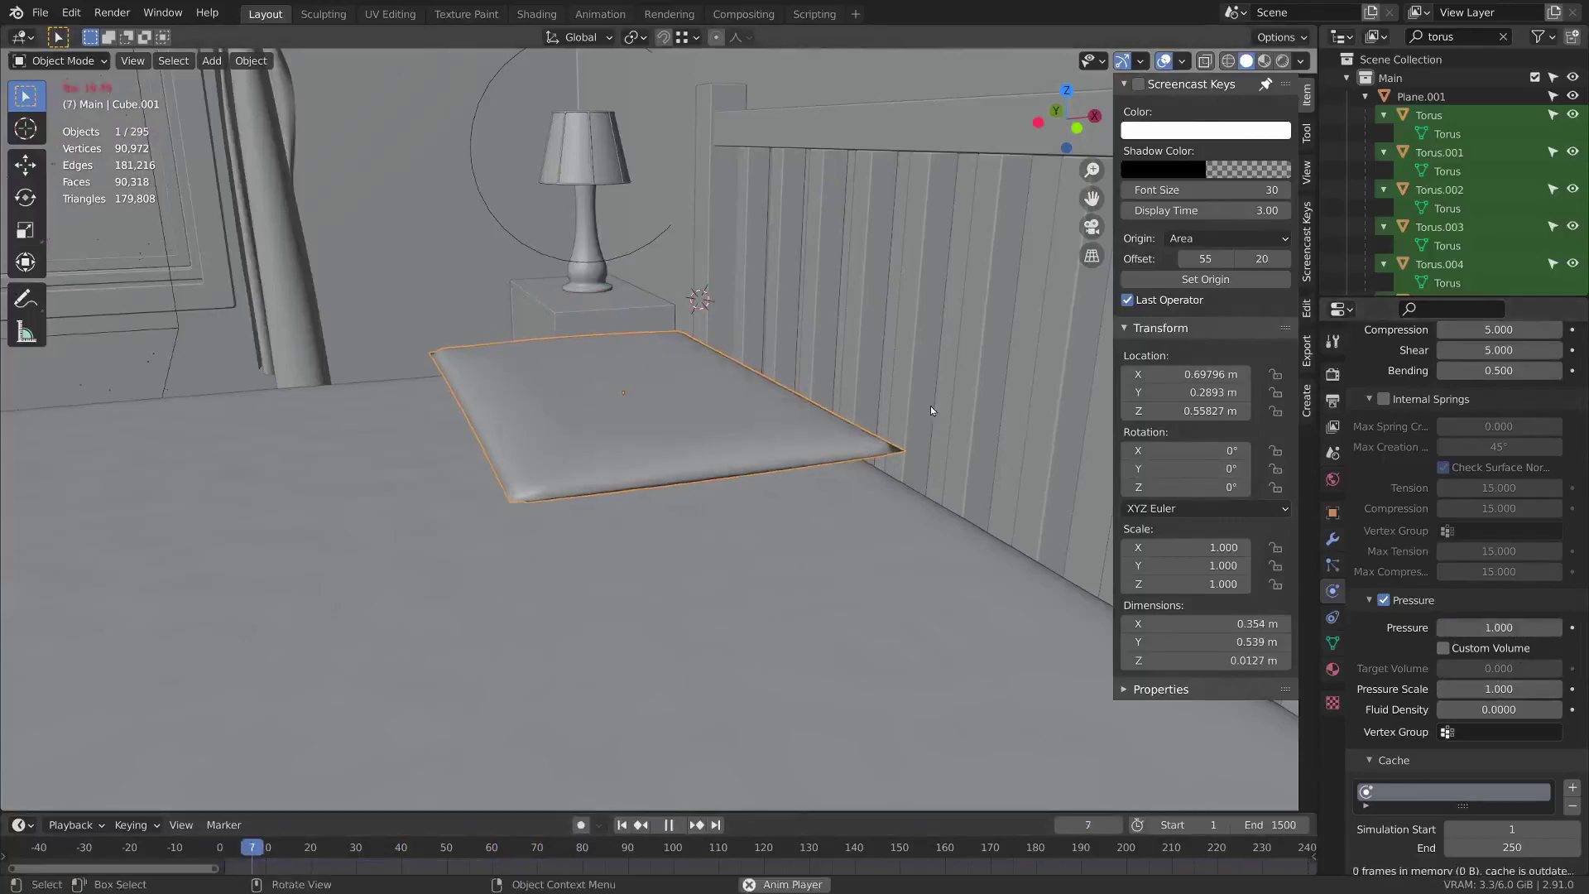
middle_drag(930, 405, 846, 372)
key(space)
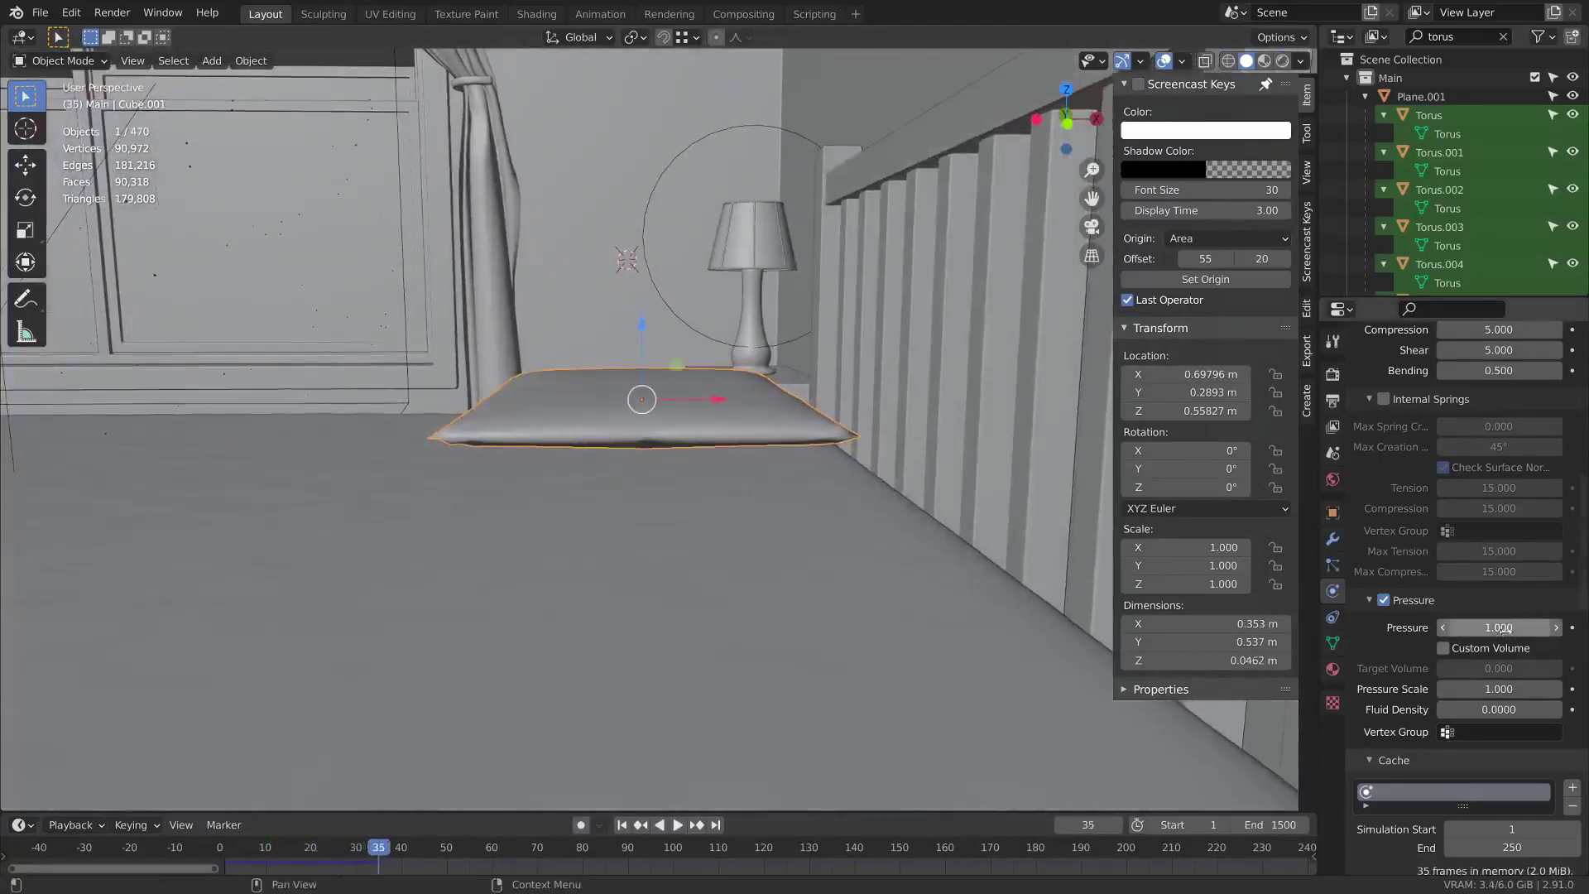
Set the cloth pressure to 50 and continue the simulation, inspecting the pillow from several sides.
click(1505, 629)
key(Return)
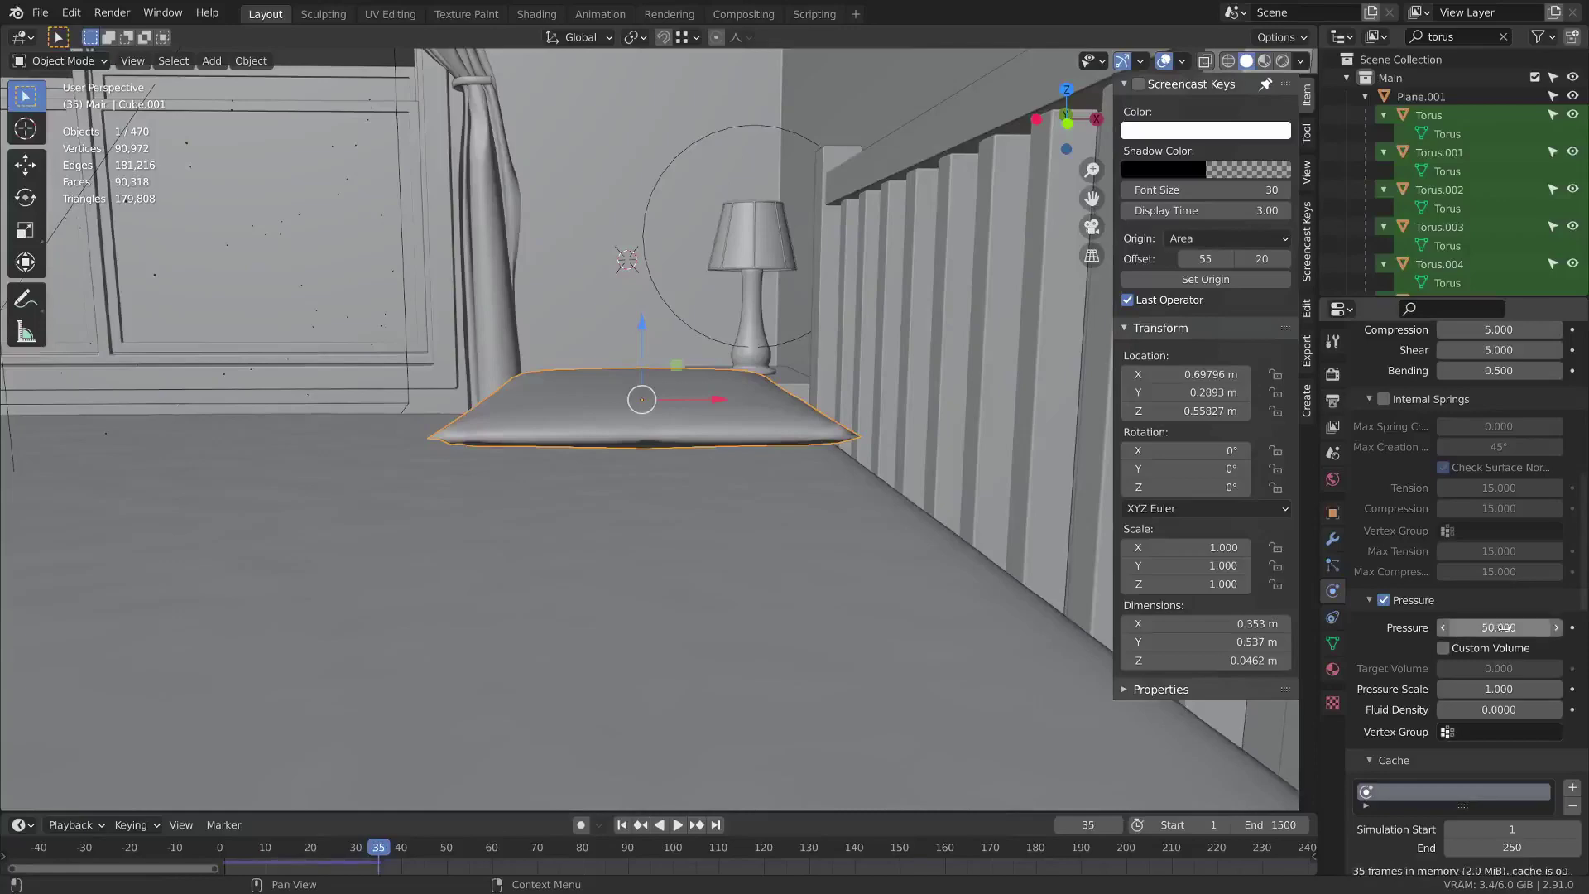
key(space)
middle_drag(745, 497, 903, 512)
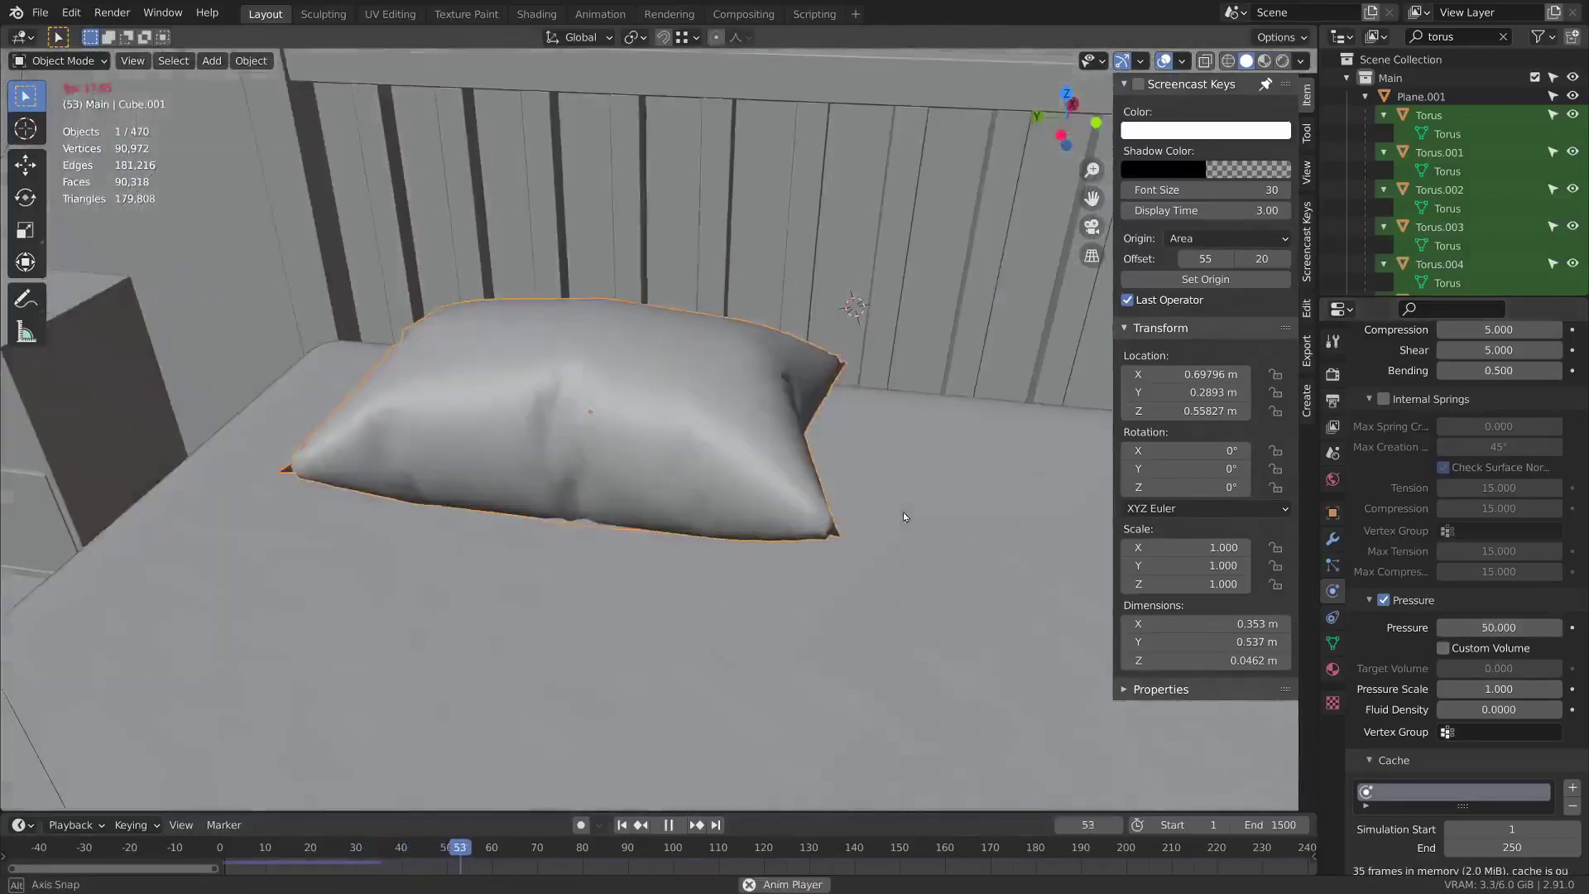
middle_drag(721, 452, 680, 253)
key(space)
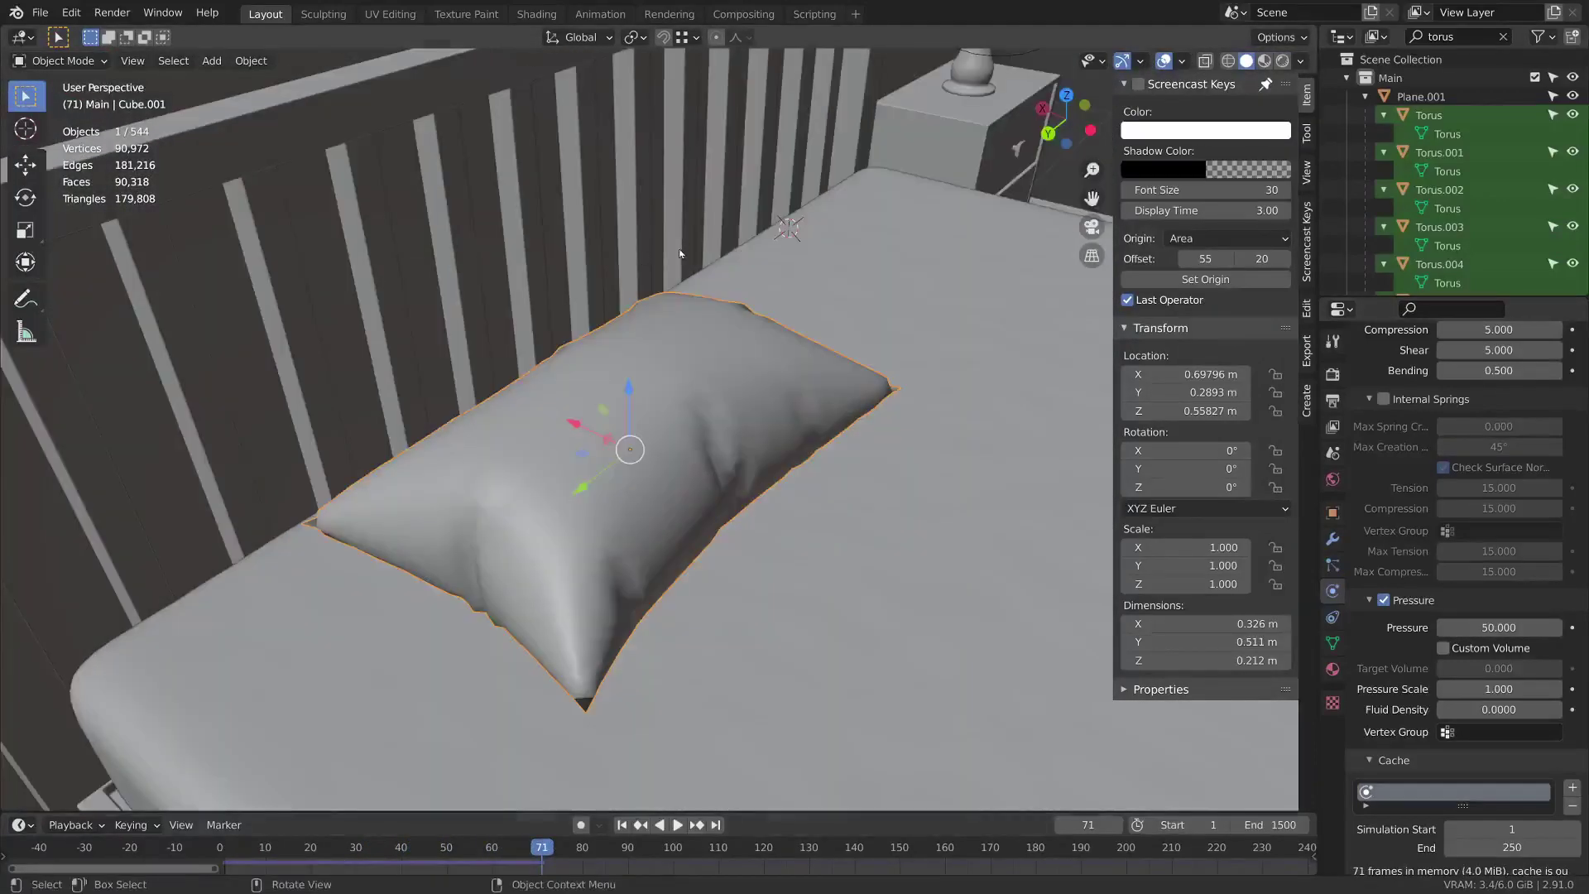
Return to frame 0, set the cloth pressure to 327.5 and run the simulation again.
drag(541, 847, 166, 841)
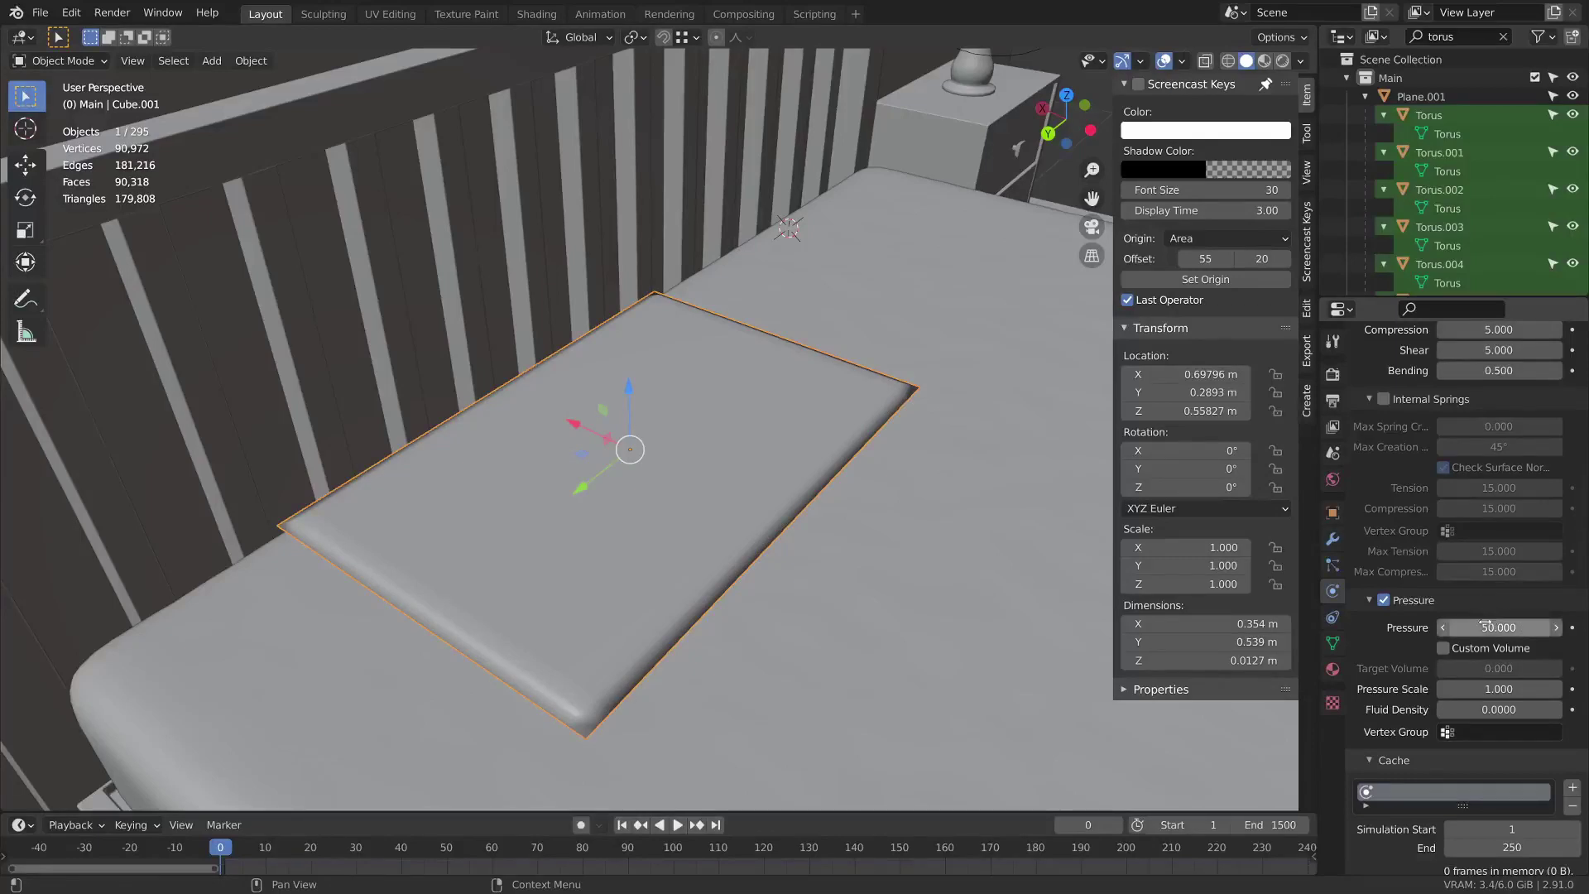
key(space)
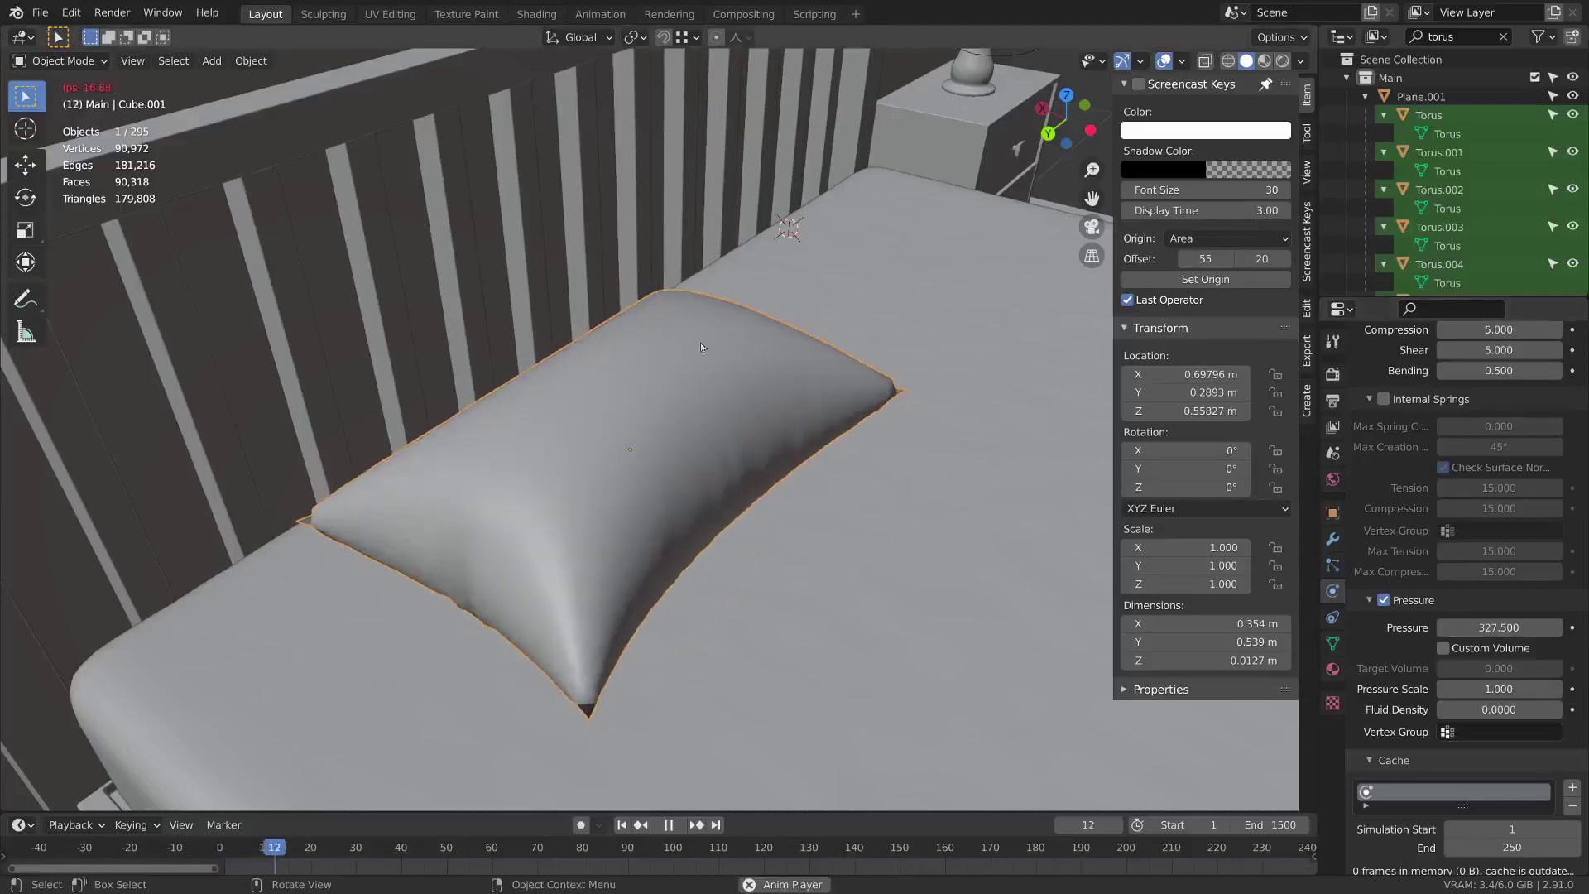
middle_drag(700, 342, 637, 313)
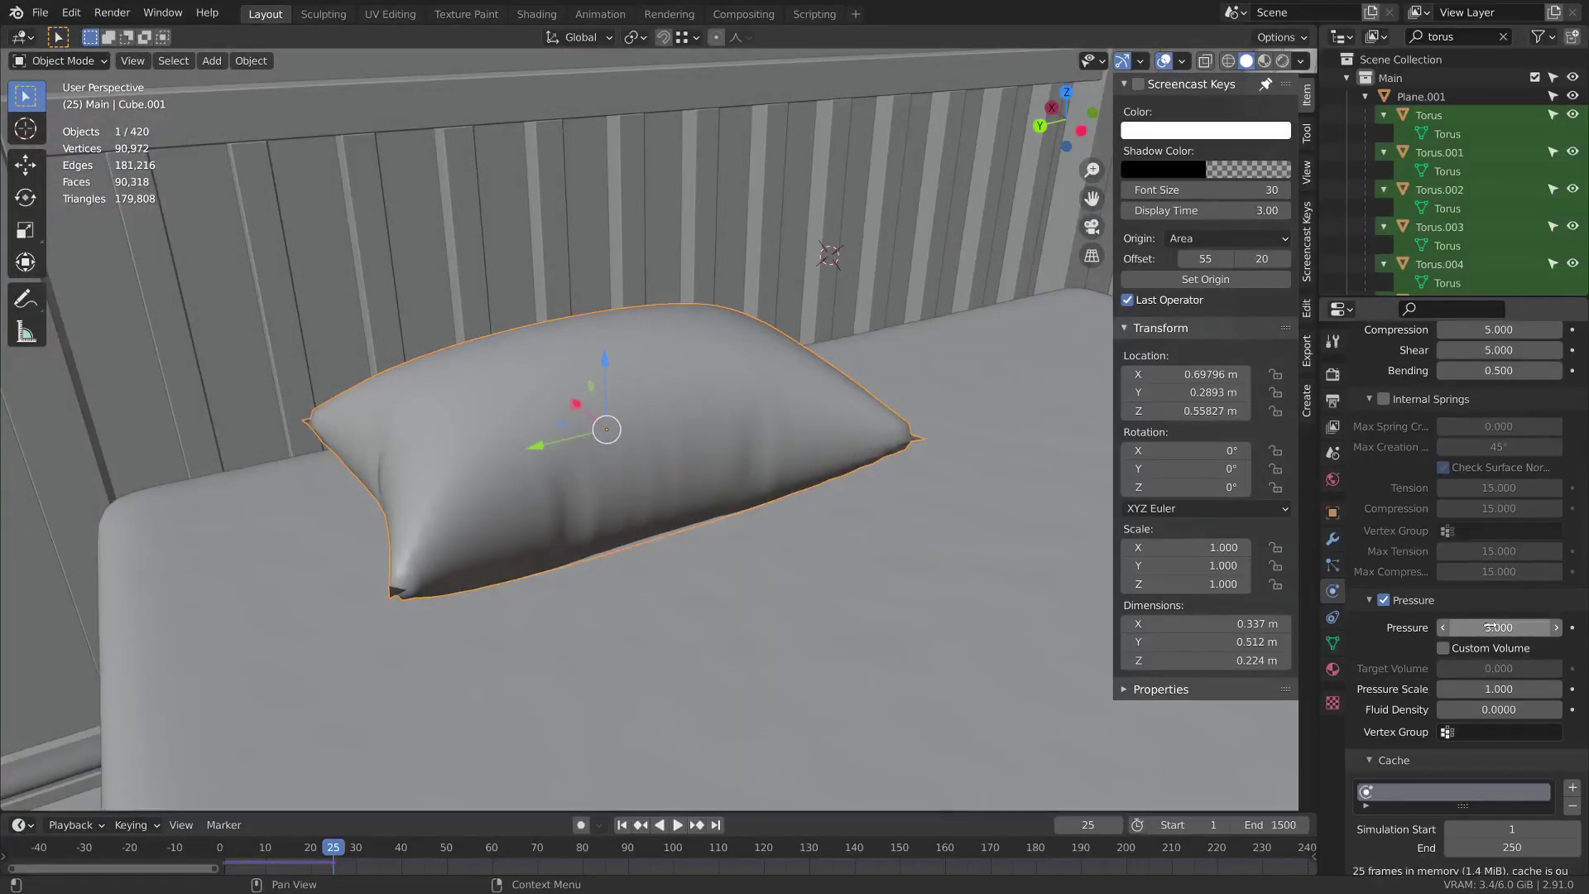
Set the cloth pressure to 3 and rerun the pillow simulation from frame 0.
click(220, 847)
key(space)
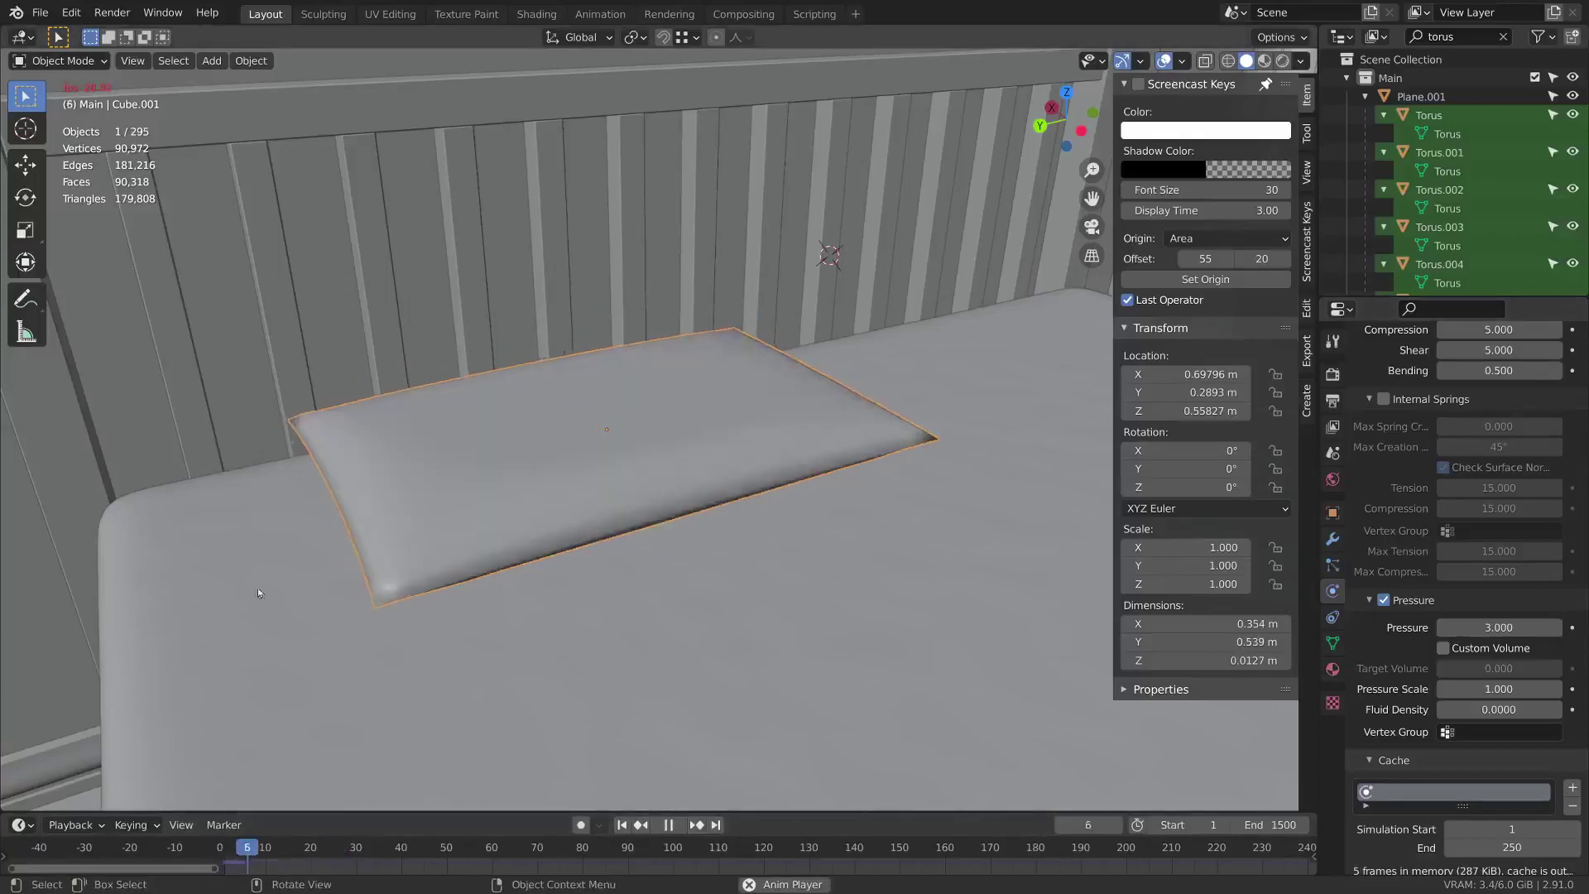
key(space)
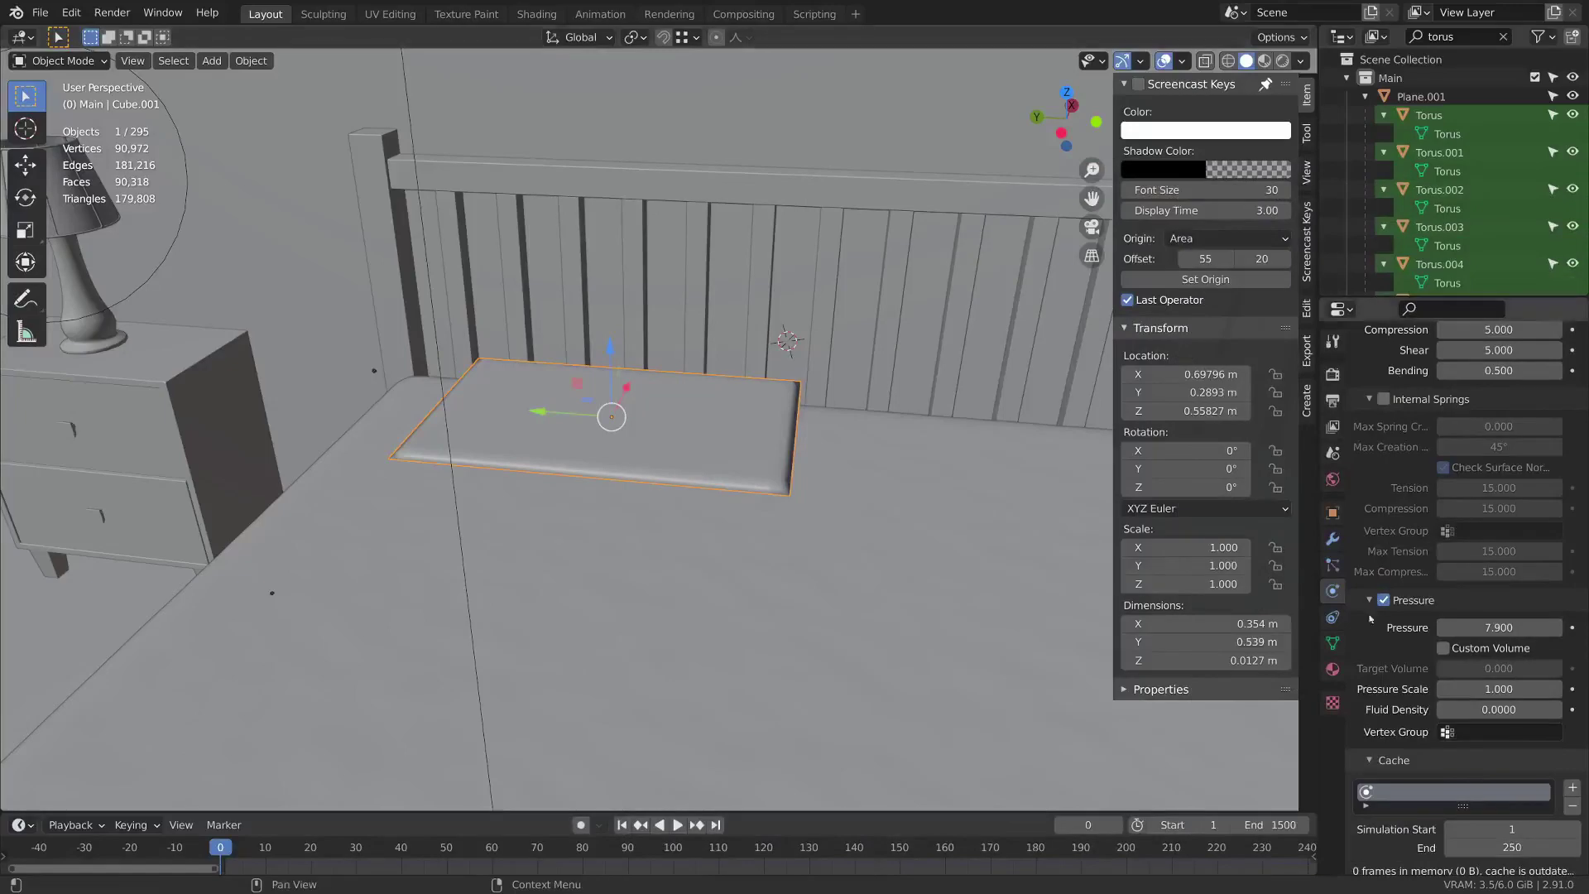
Set the cloth pressure to 10 and run the simulation from frame 0.
middle_drag(629, 579, 697, 589)
key(space)
middle_drag(740, 430, 760, 496)
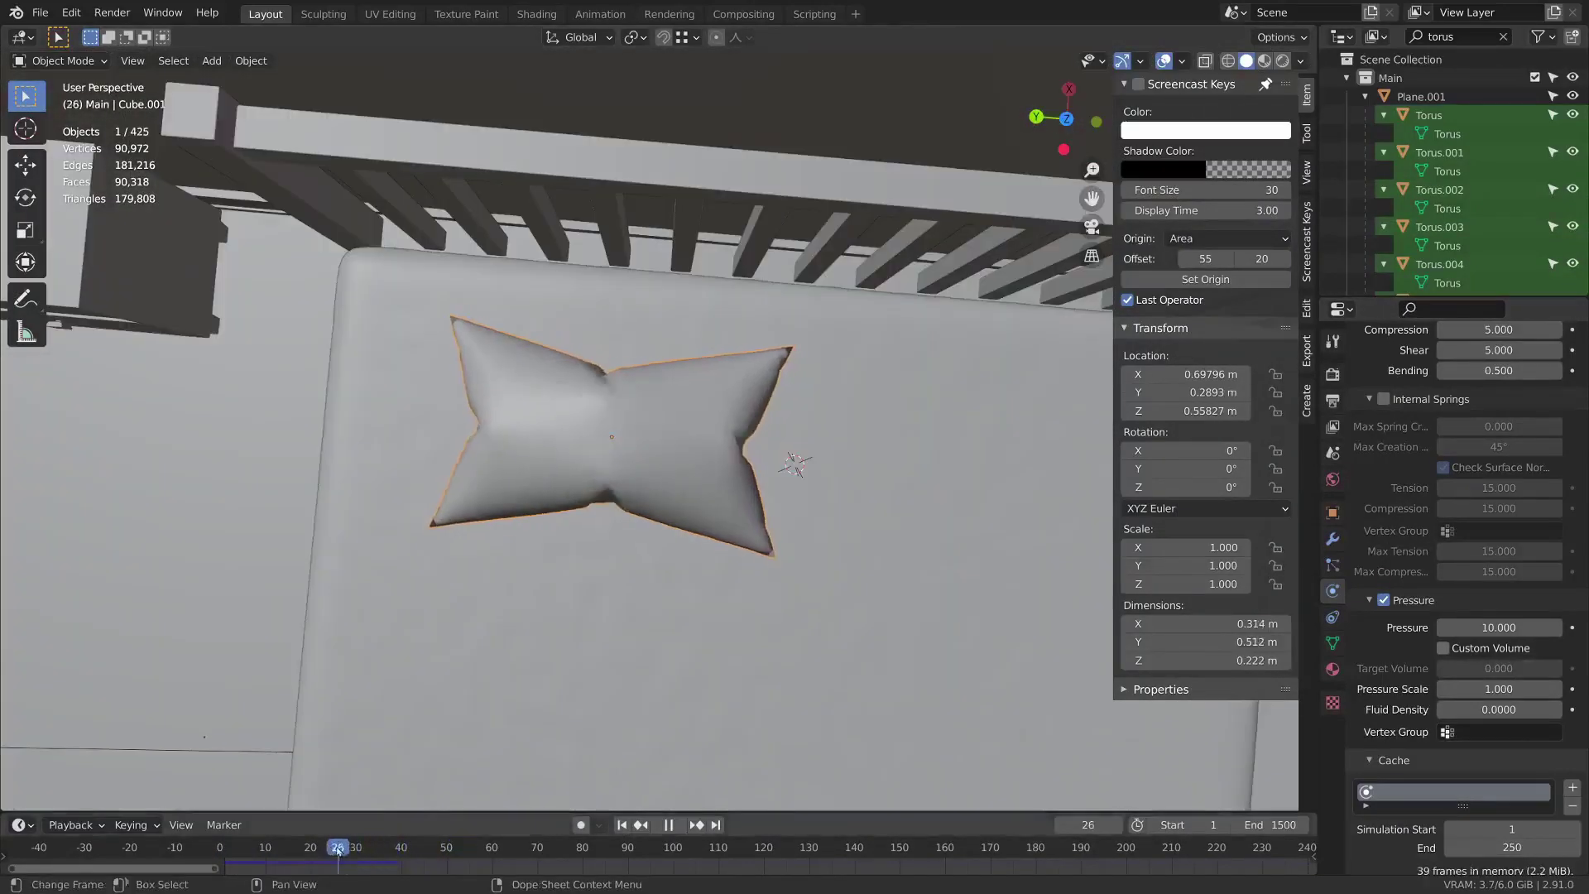
Go to frame 20 and compare the inflated pillow's shape with the pillow reference photos.
click(305, 850)
mouse_move(302, 851)
mouse_down()
mouse_move(285, 850)
mouse_move(310, 851)
mouse_up()
middle_drag(579, 653, 658, 646)
right_drag(1585, 603, 733, 566)
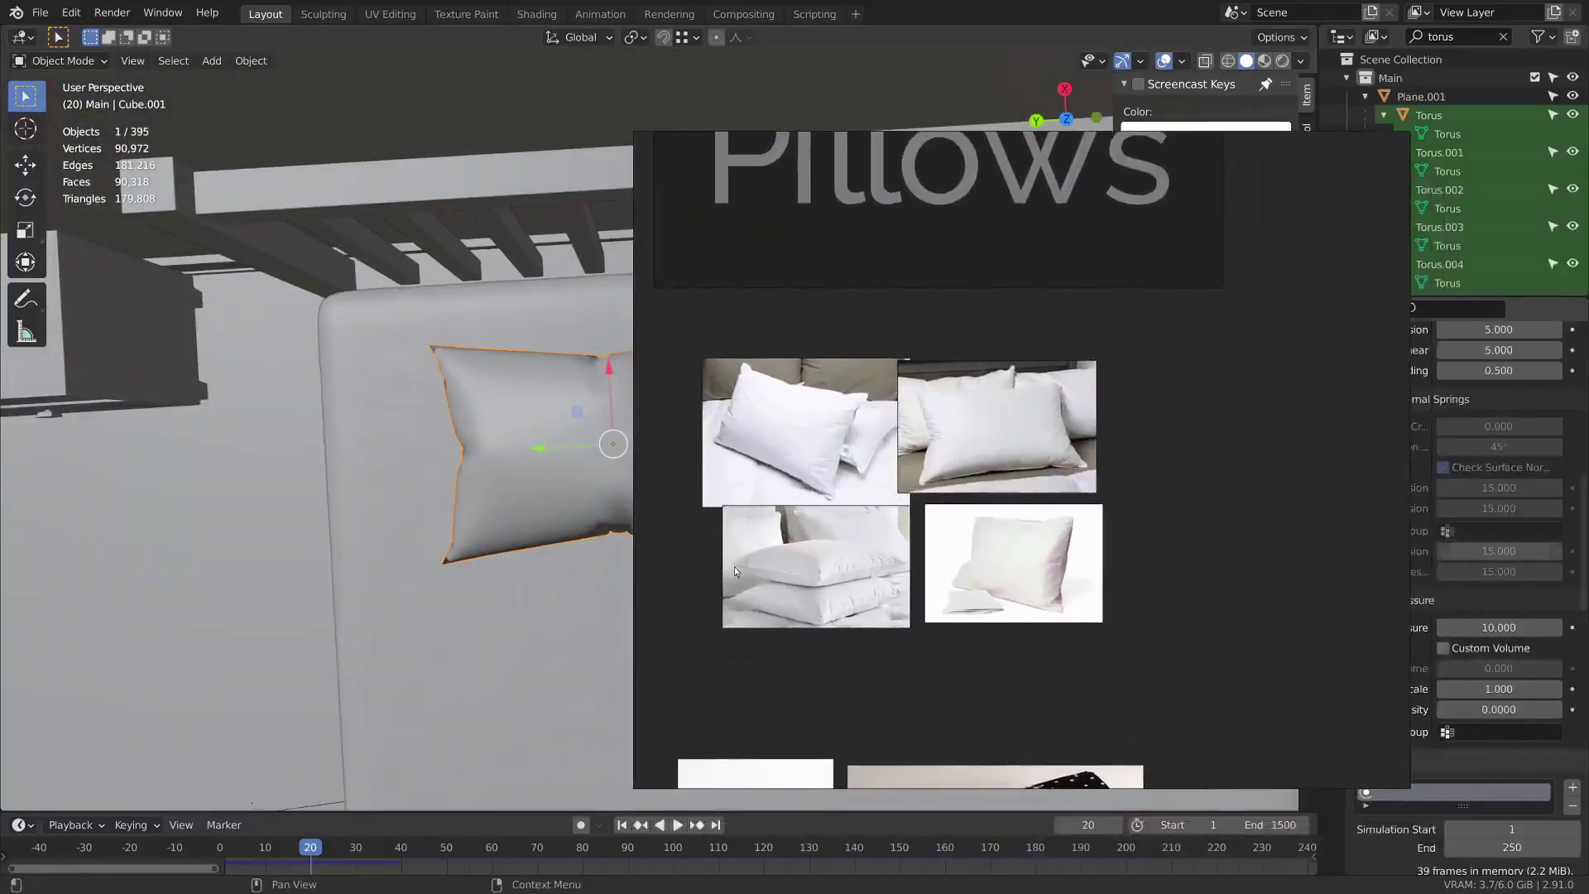
scroll(480, 483, up, 4)
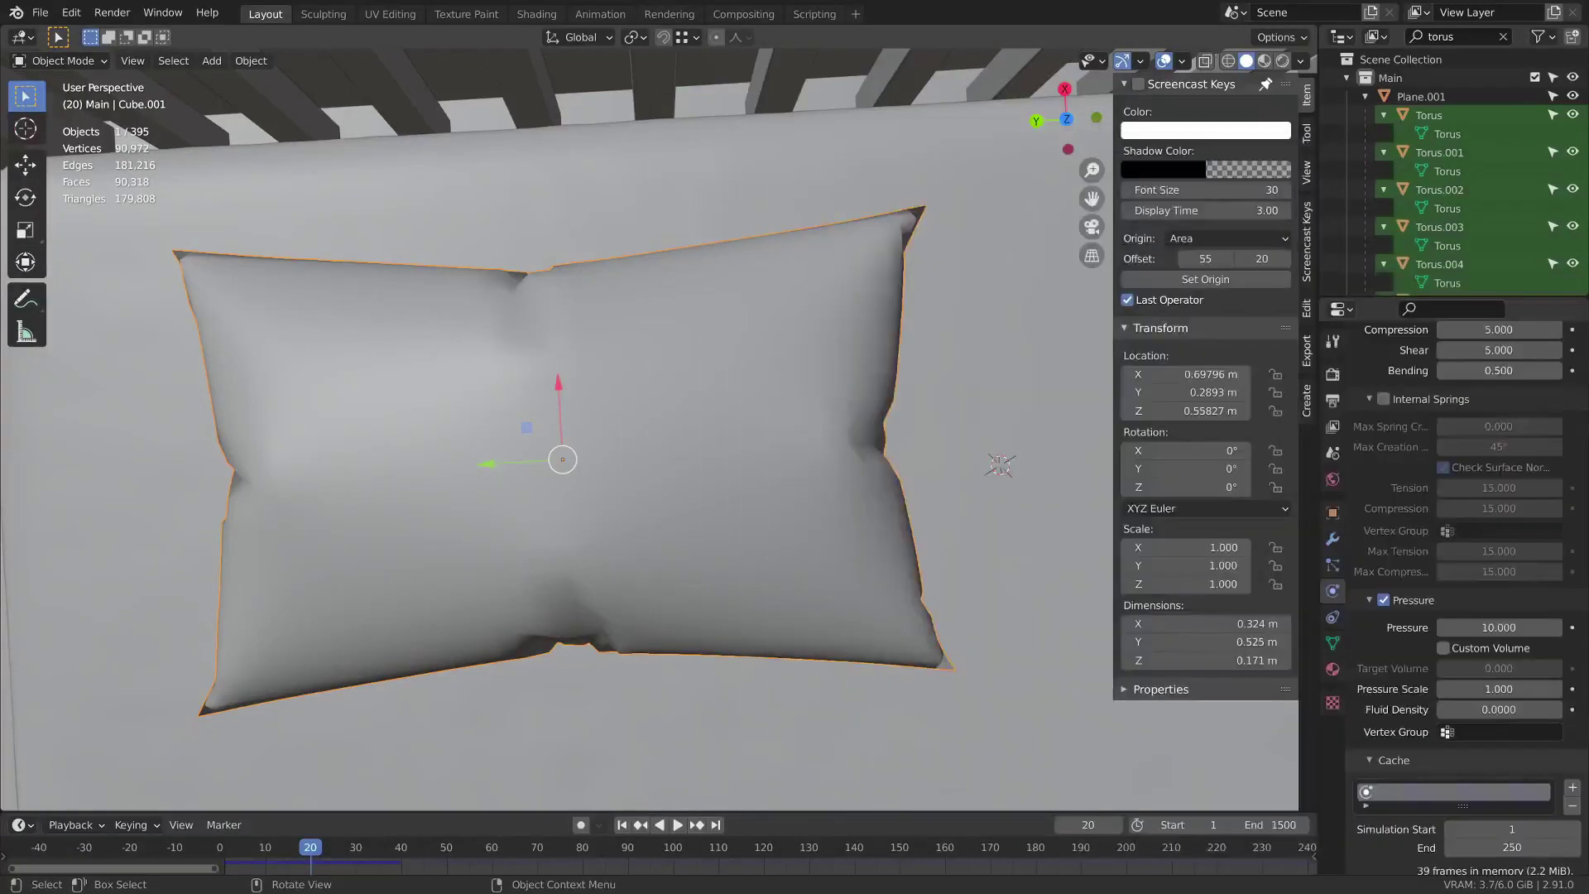
middle_drag(796, 469, 1397, 454)
Apply the pillow's Cloth modifier at frame 20.
click(1332, 542)
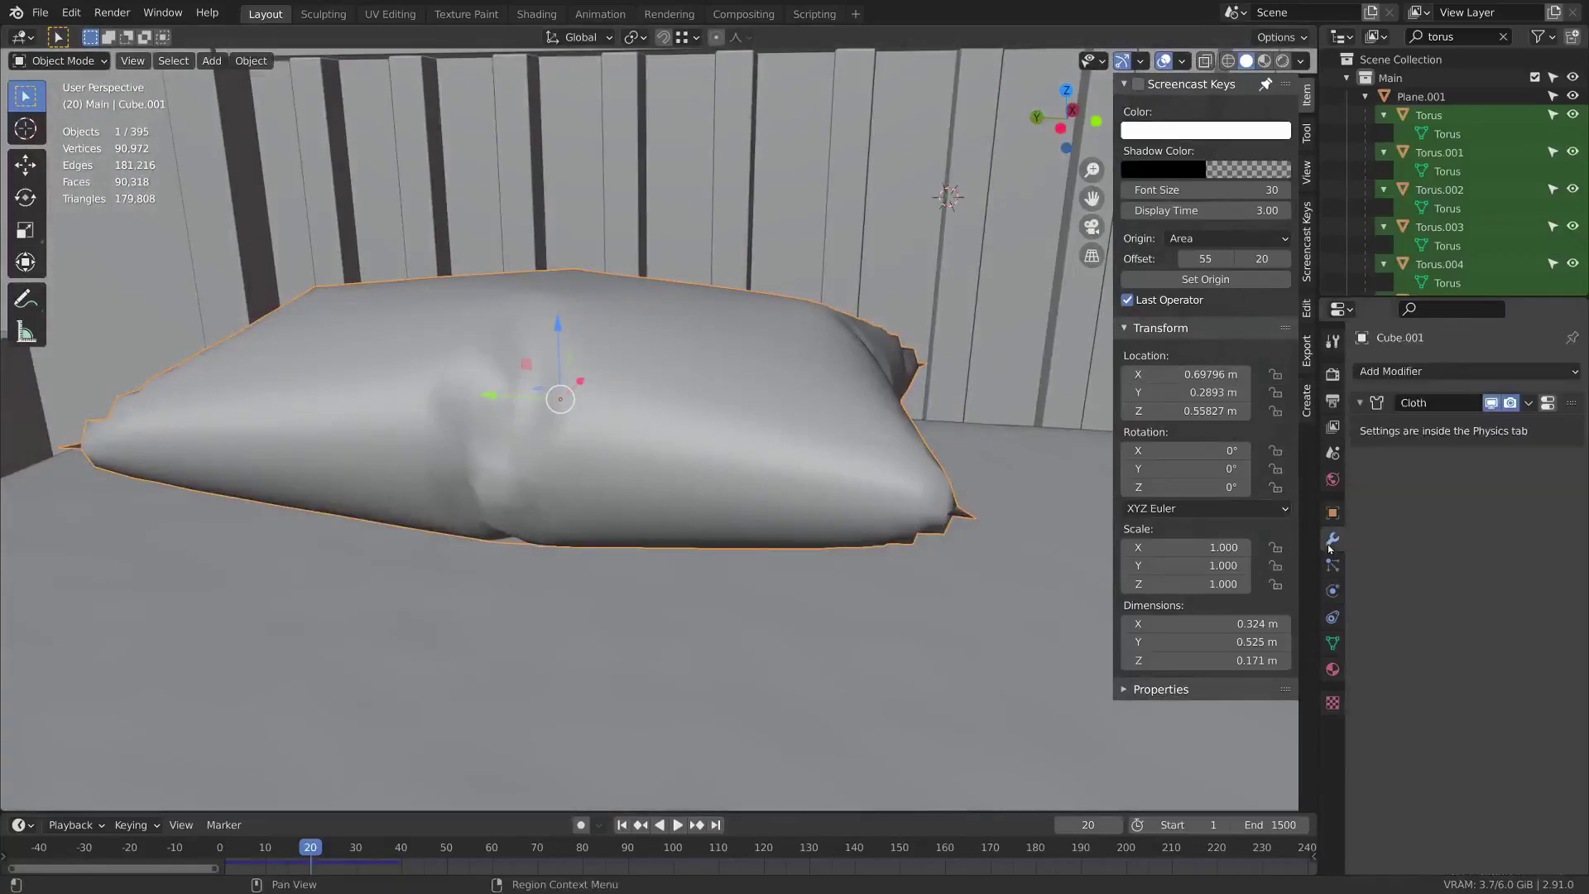
key(ctrl+a)
click(1518, 371)
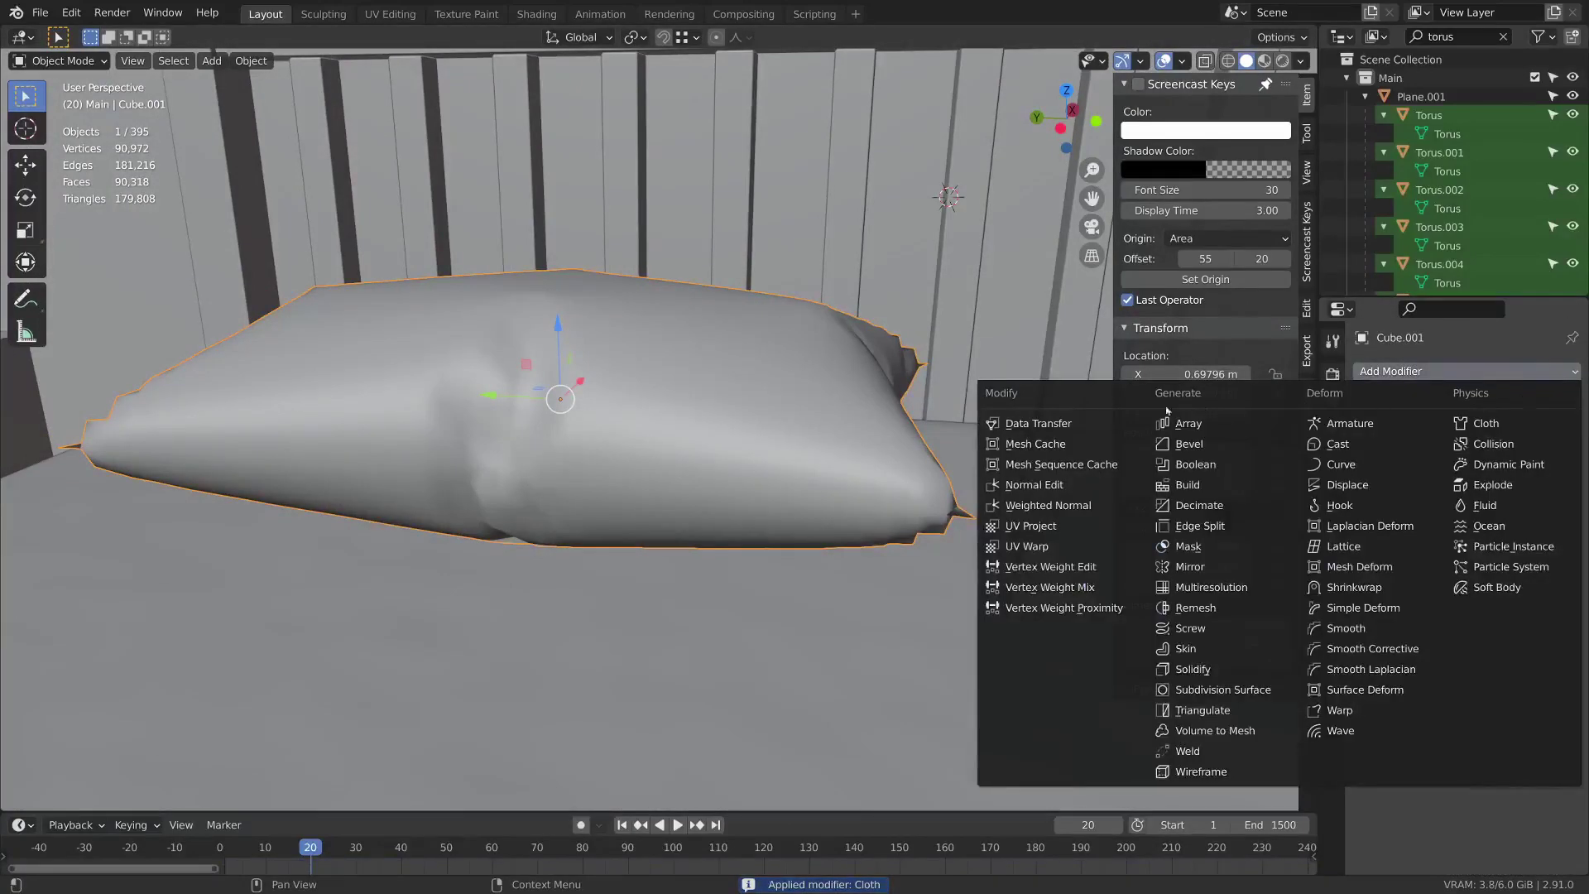
Raise the pillow about 0.28 m above the mattress and shift it about -0.04 m along X.
middle_drag(827, 431, 662, 396)
drag(616, 341, 616, 333)
middle_drag(654, 379, 535, 374)
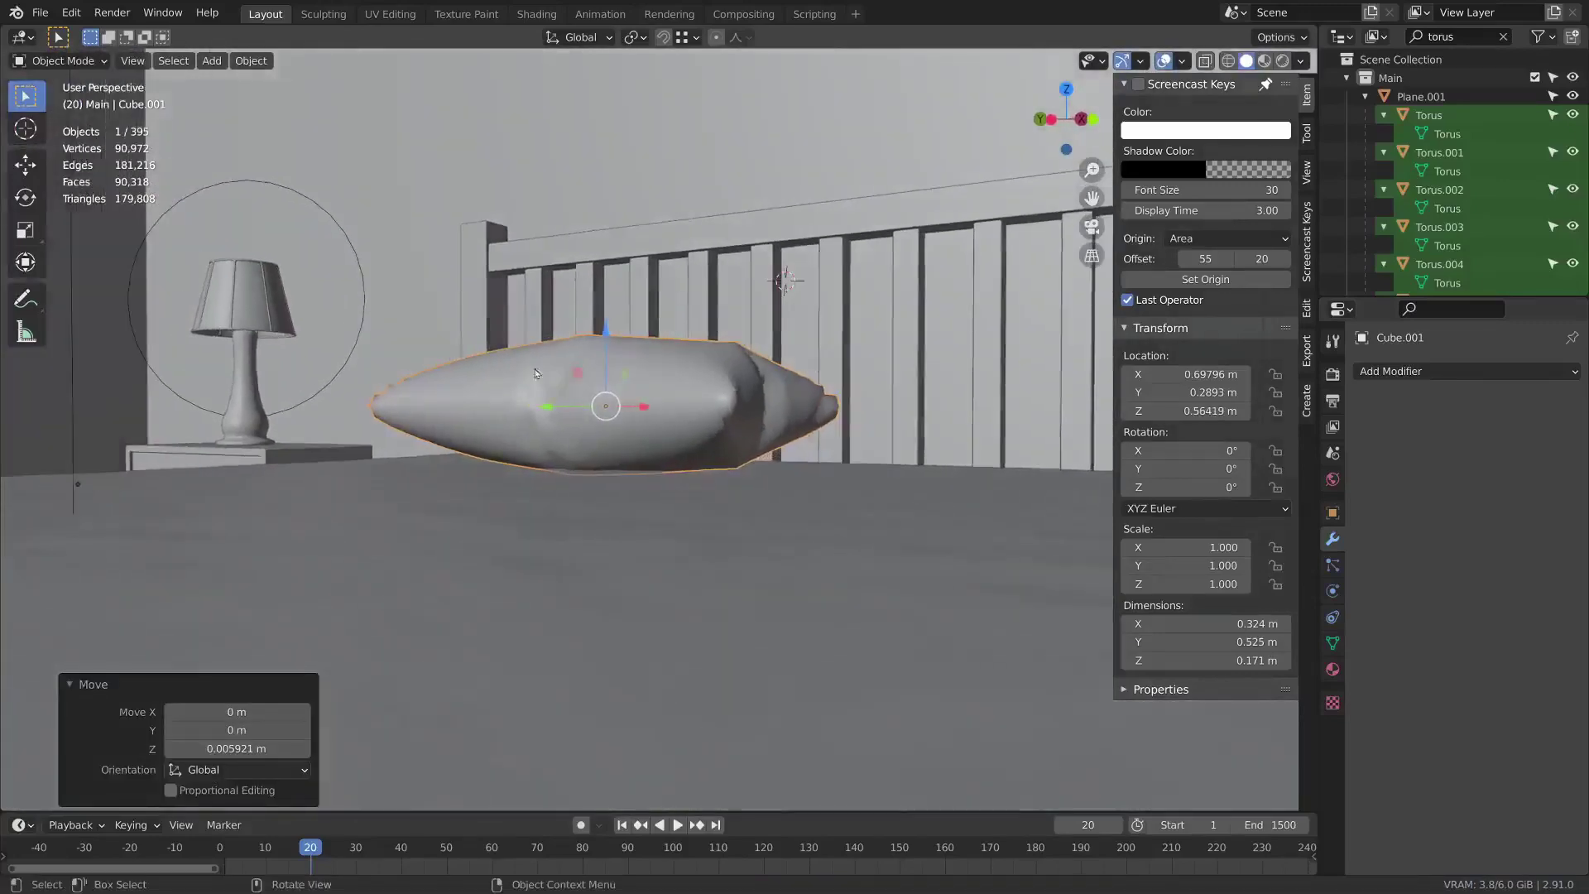
click(544, 509)
middle_drag(544, 508, 580, 496)
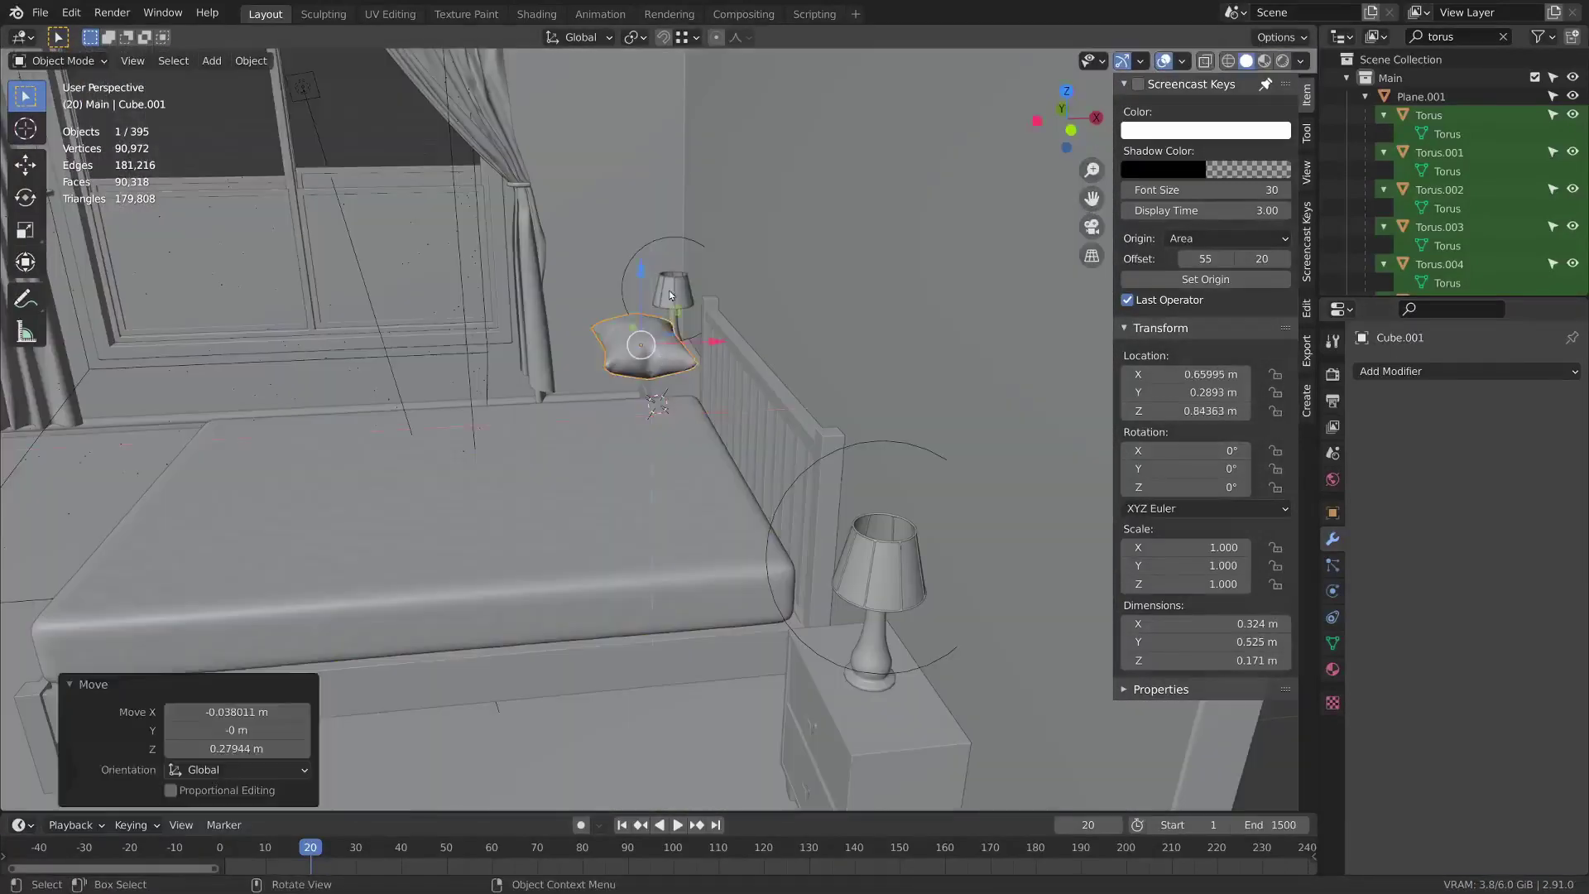
middle_drag(885, 373, 770, 364)
Duplicate the mattress, leaving the copy at the original's position.
key(shift+d)
key(z)
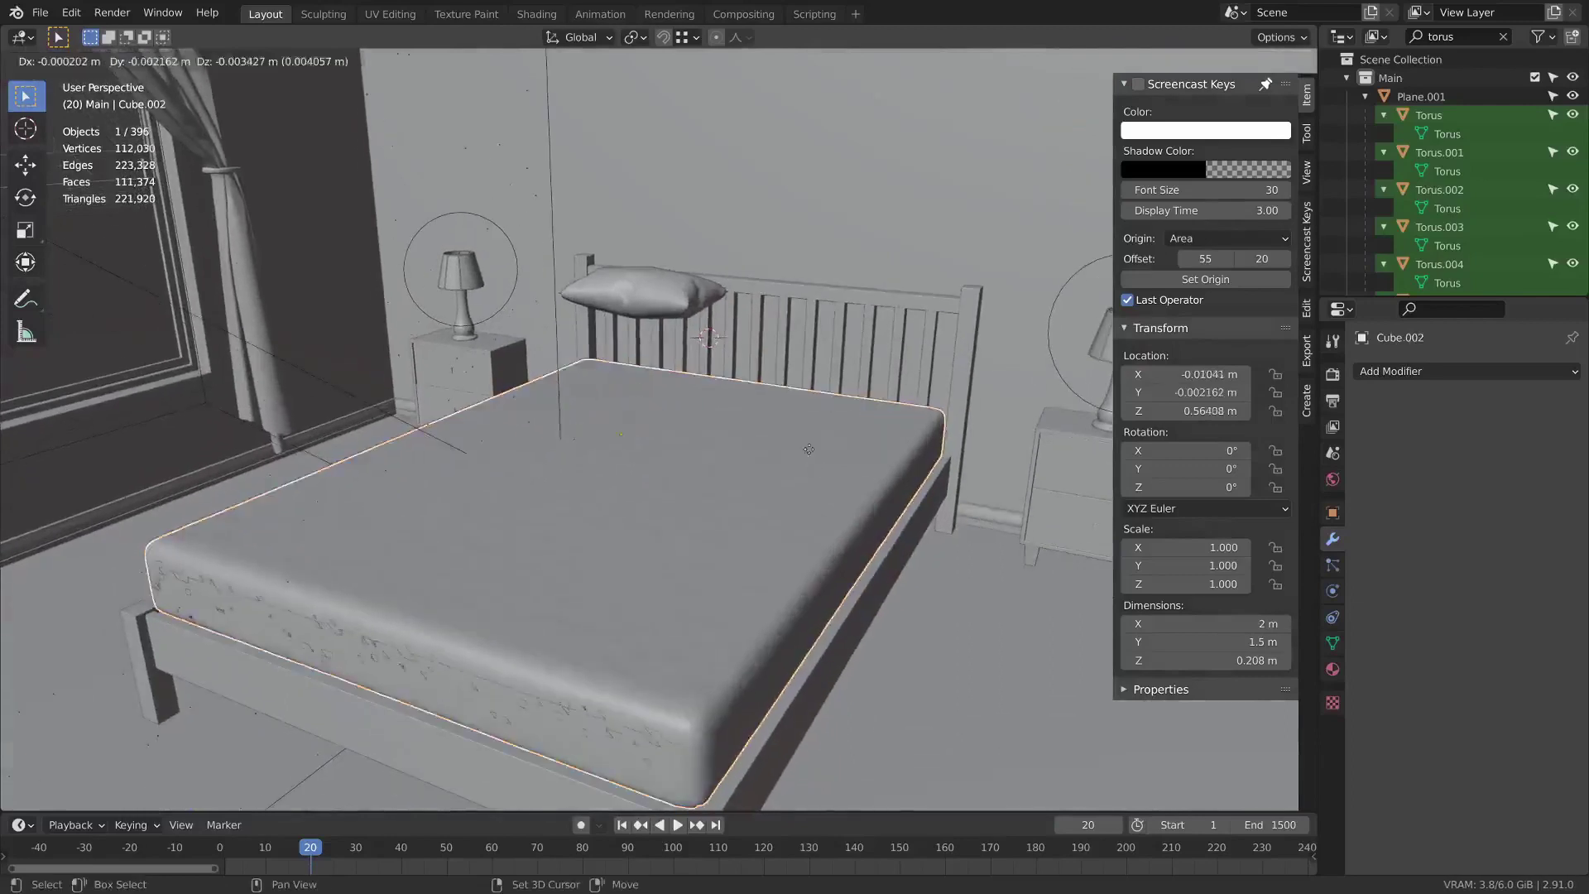
right_click(801, 323)
right_click(791, 344)
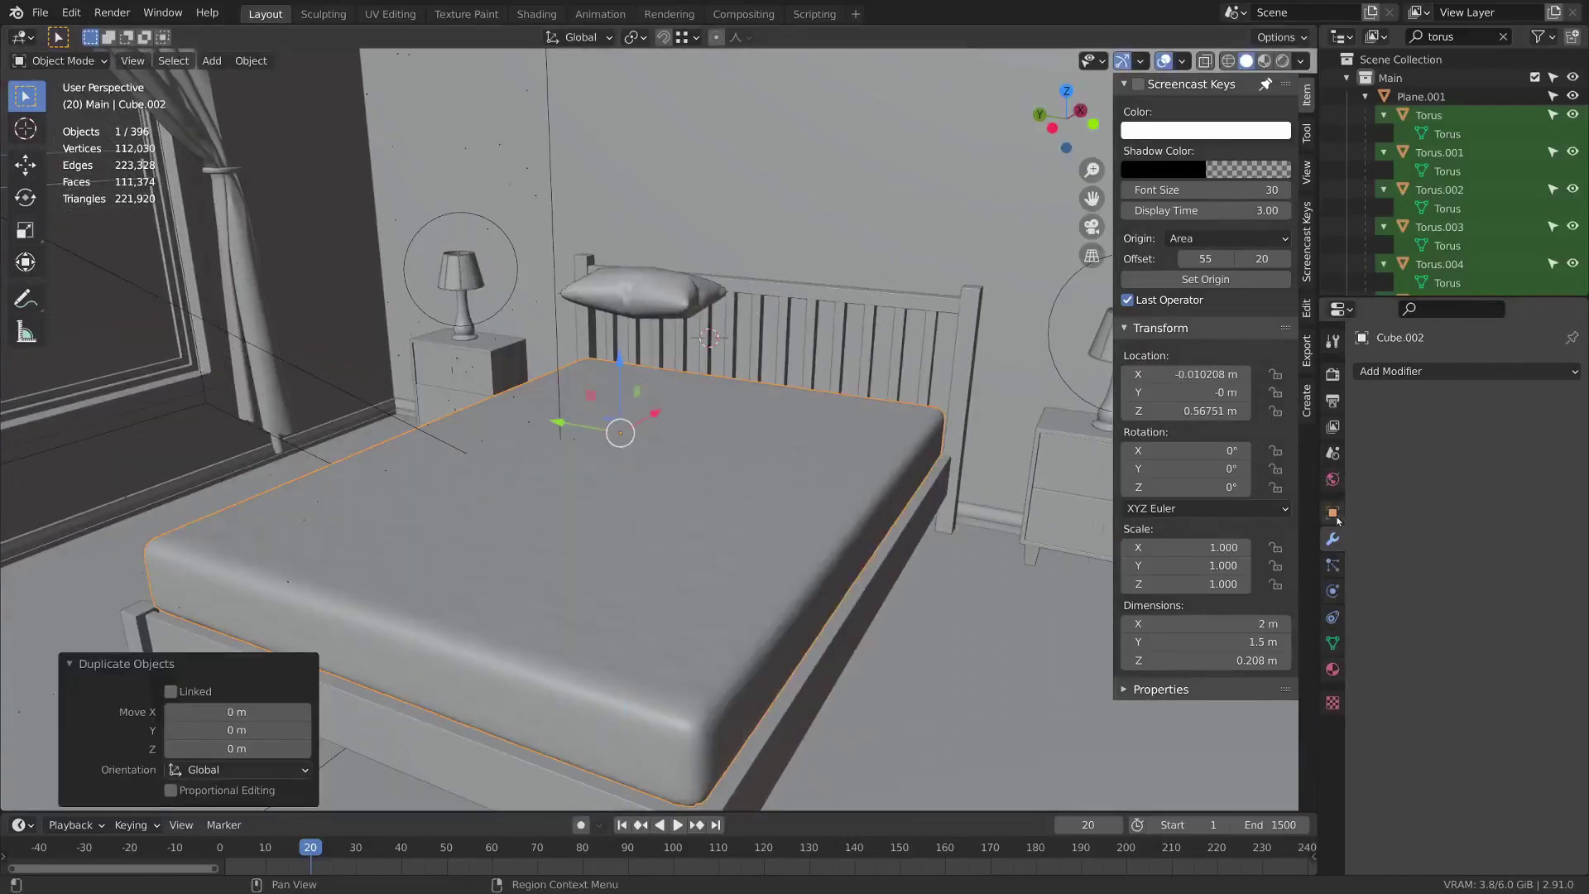
Add a Decimate modifier to the mattress copy in Un-Subdivide mode with 2 iterations.
click(1477, 370)
click(1490, 371)
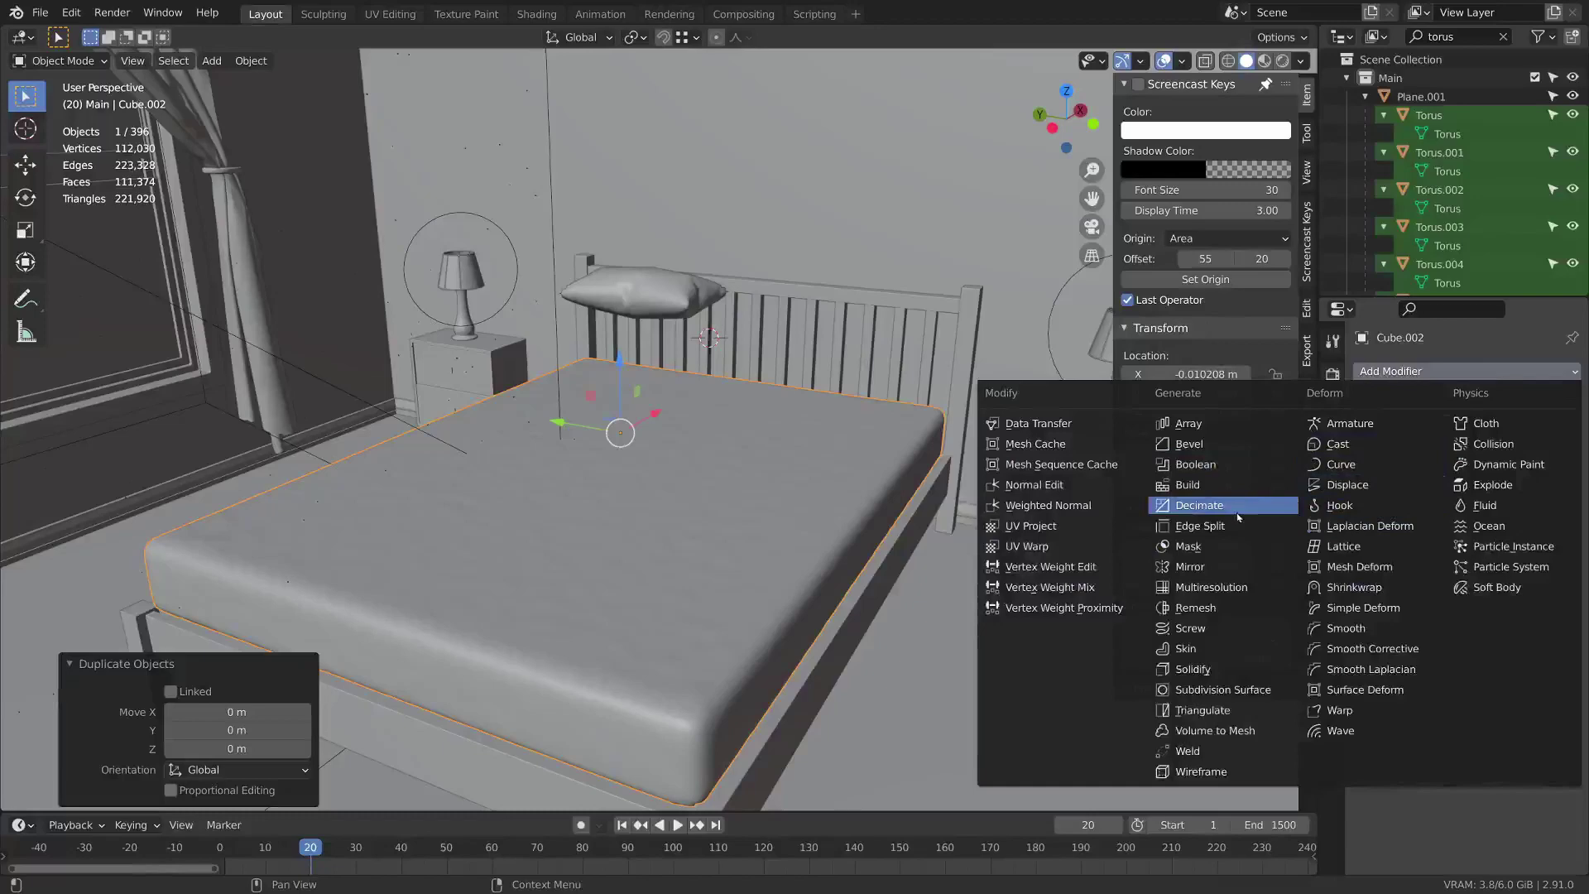
click(1234, 506)
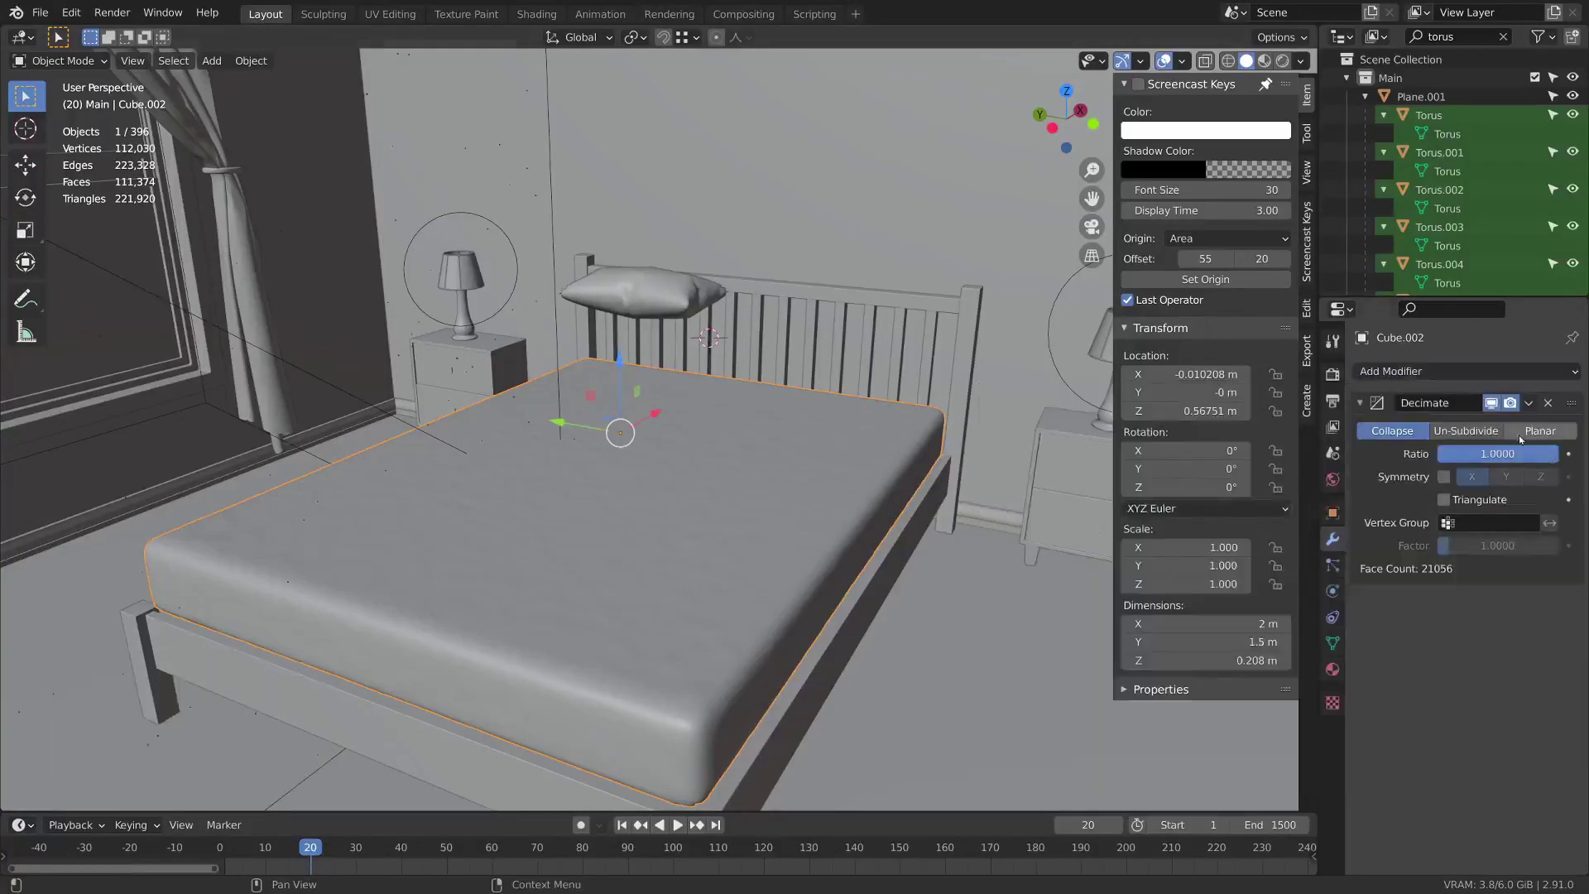
click(1438, 431)
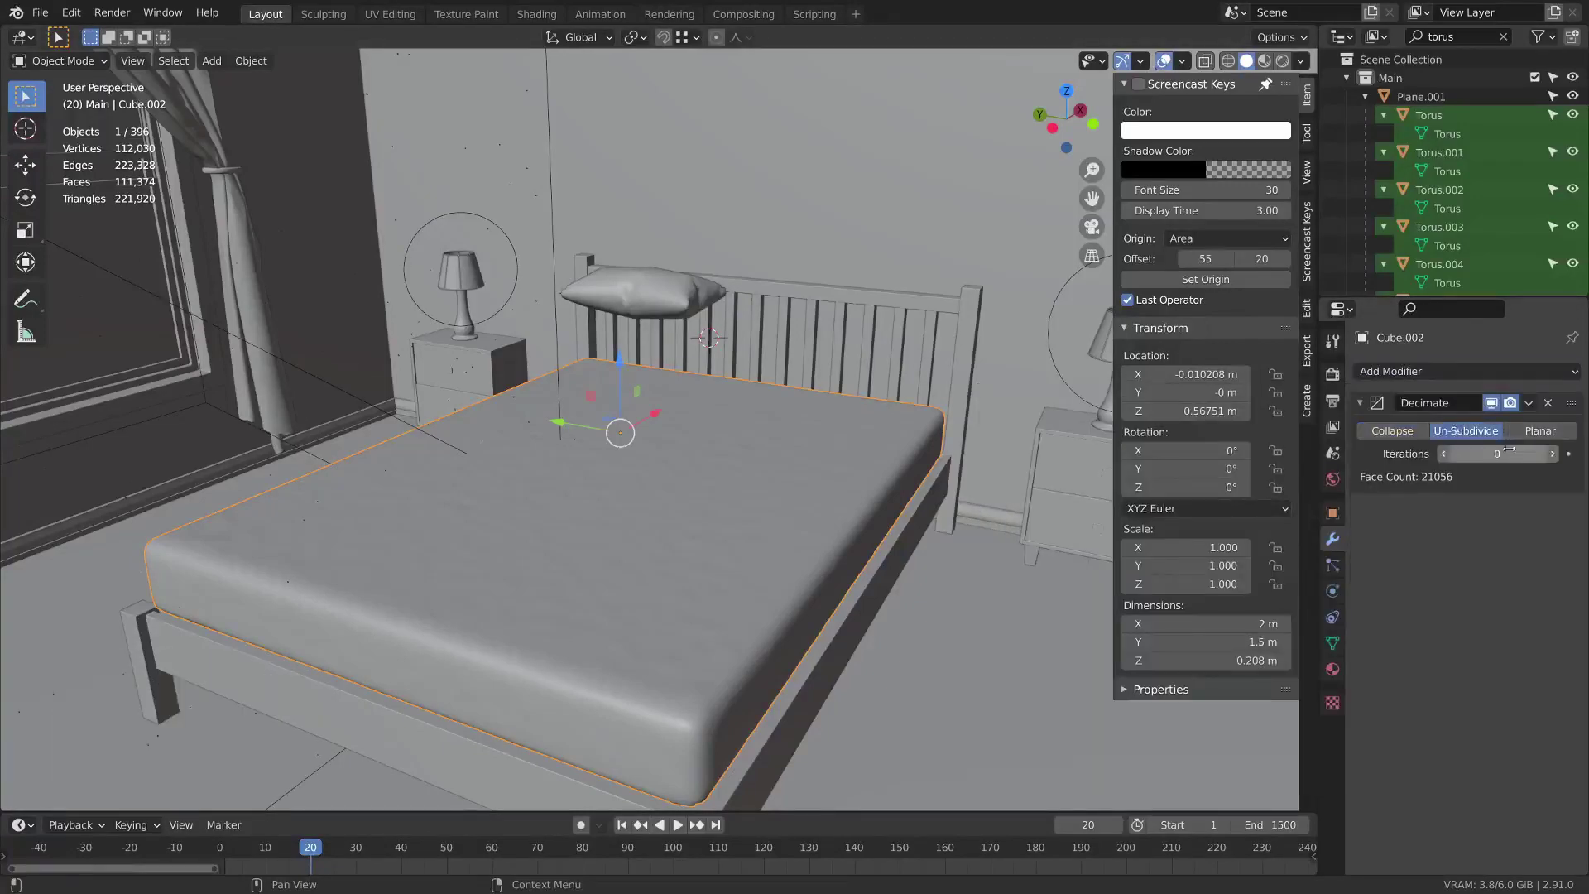
click(1553, 454)
click(1553, 454)
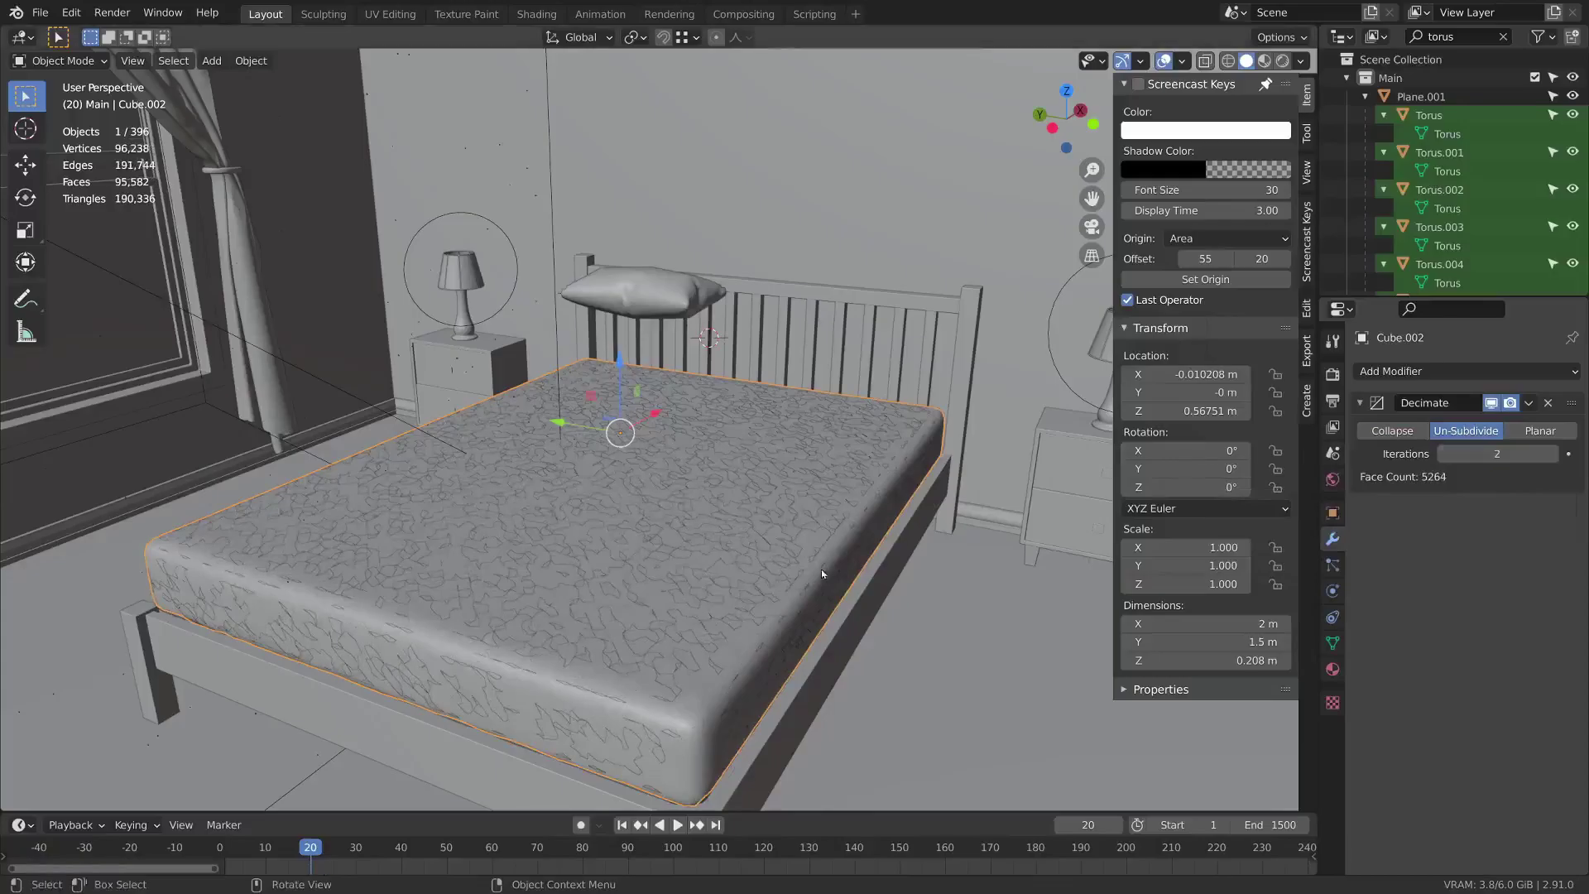
Switch to wireframe shading and raise the mattress copy about 0.24 m to inspect its mesh.
key(z)
click(781, 508)
scroll(900, 543, up, 3)
shift+middle_drag(875, 595, 880, 532)
key(g)
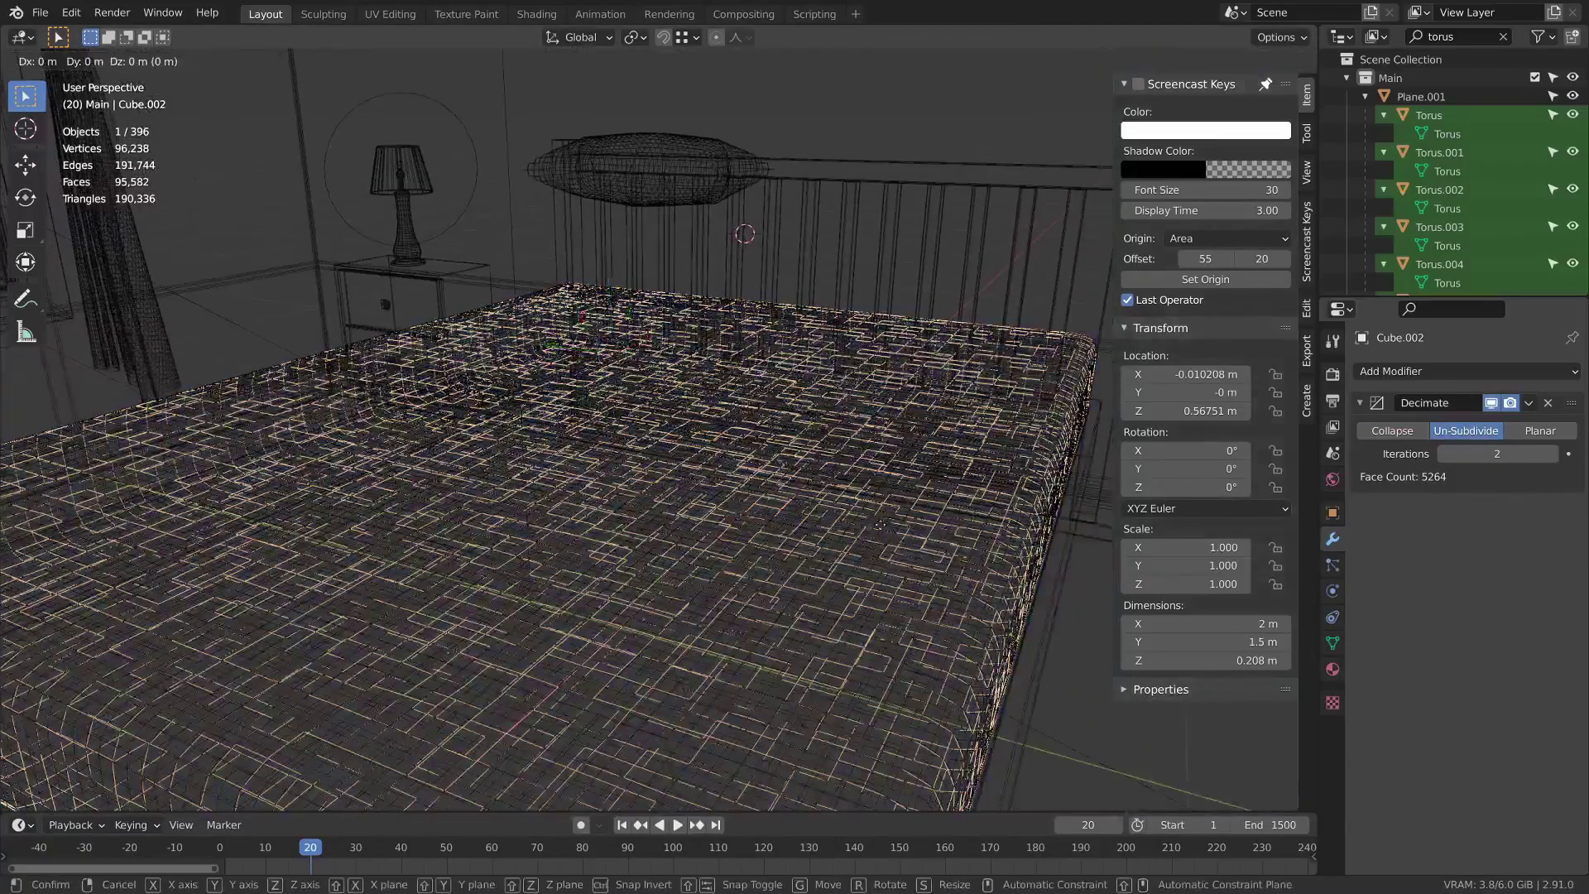
key(z)
click(887, 390)
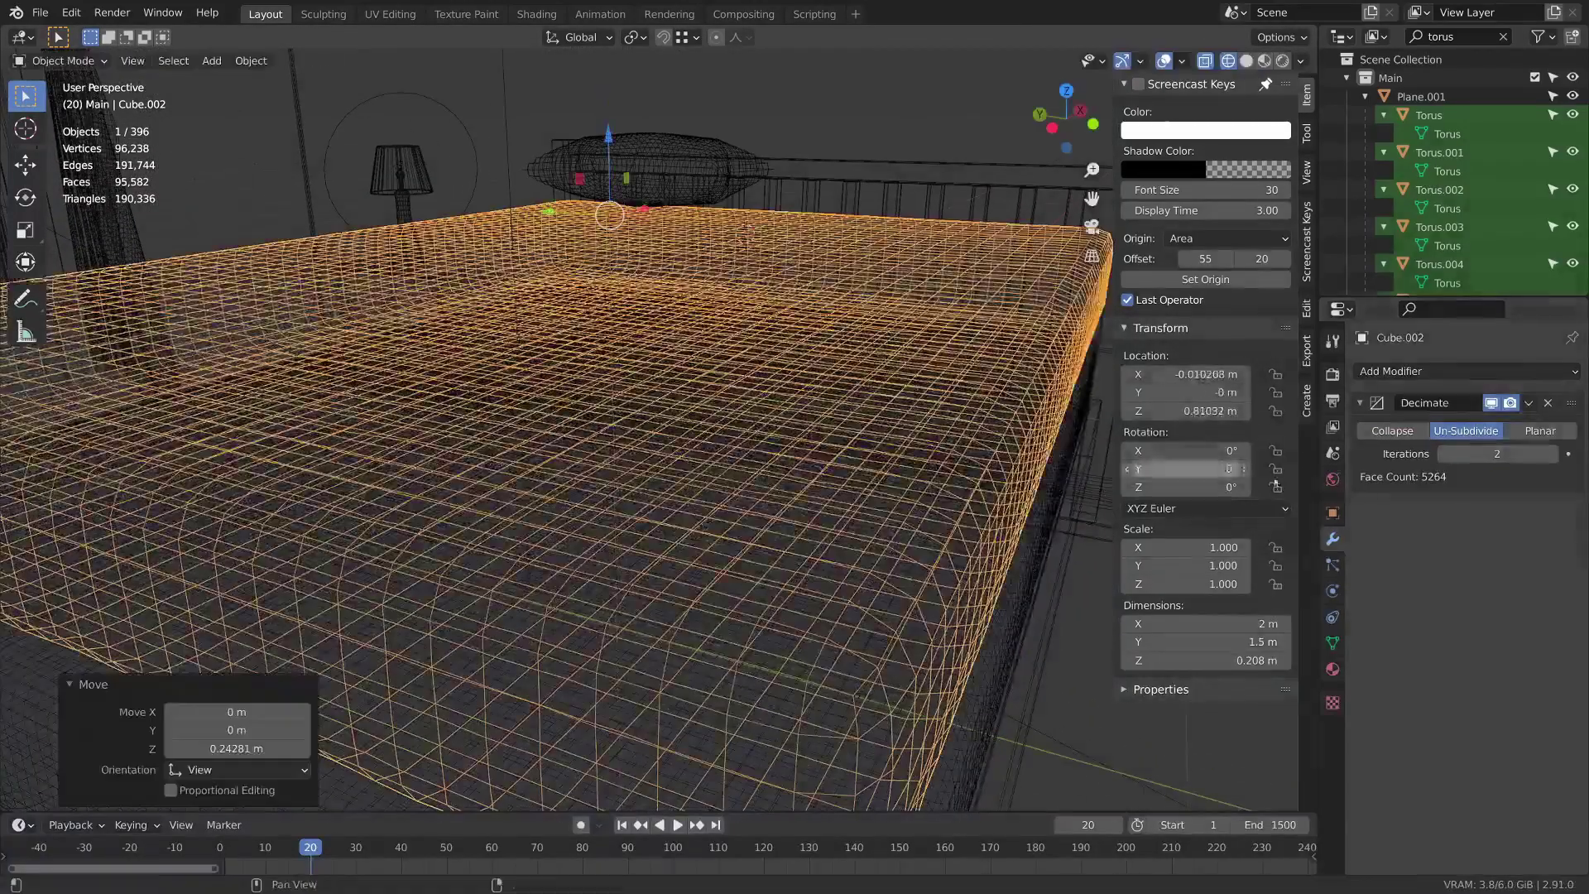
Set the mattress copy's Un-Subdivide iterations to 4 and apply the Decimate modifier.
click(1443, 455)
middle_drag(629, 497, 684, 533)
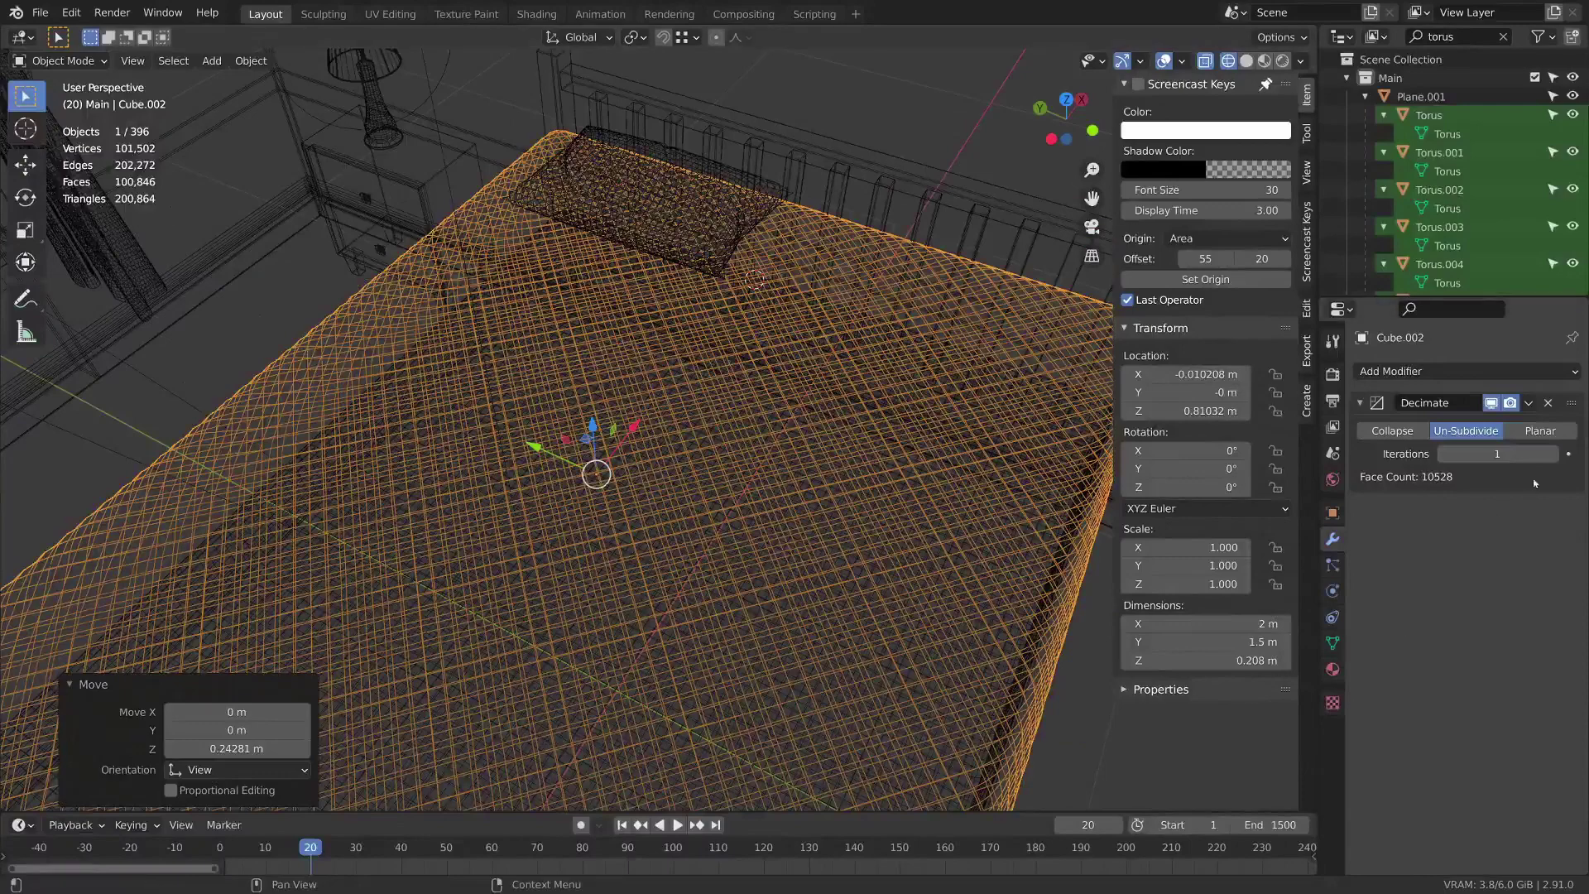
click(1553, 454)
click(1553, 455)
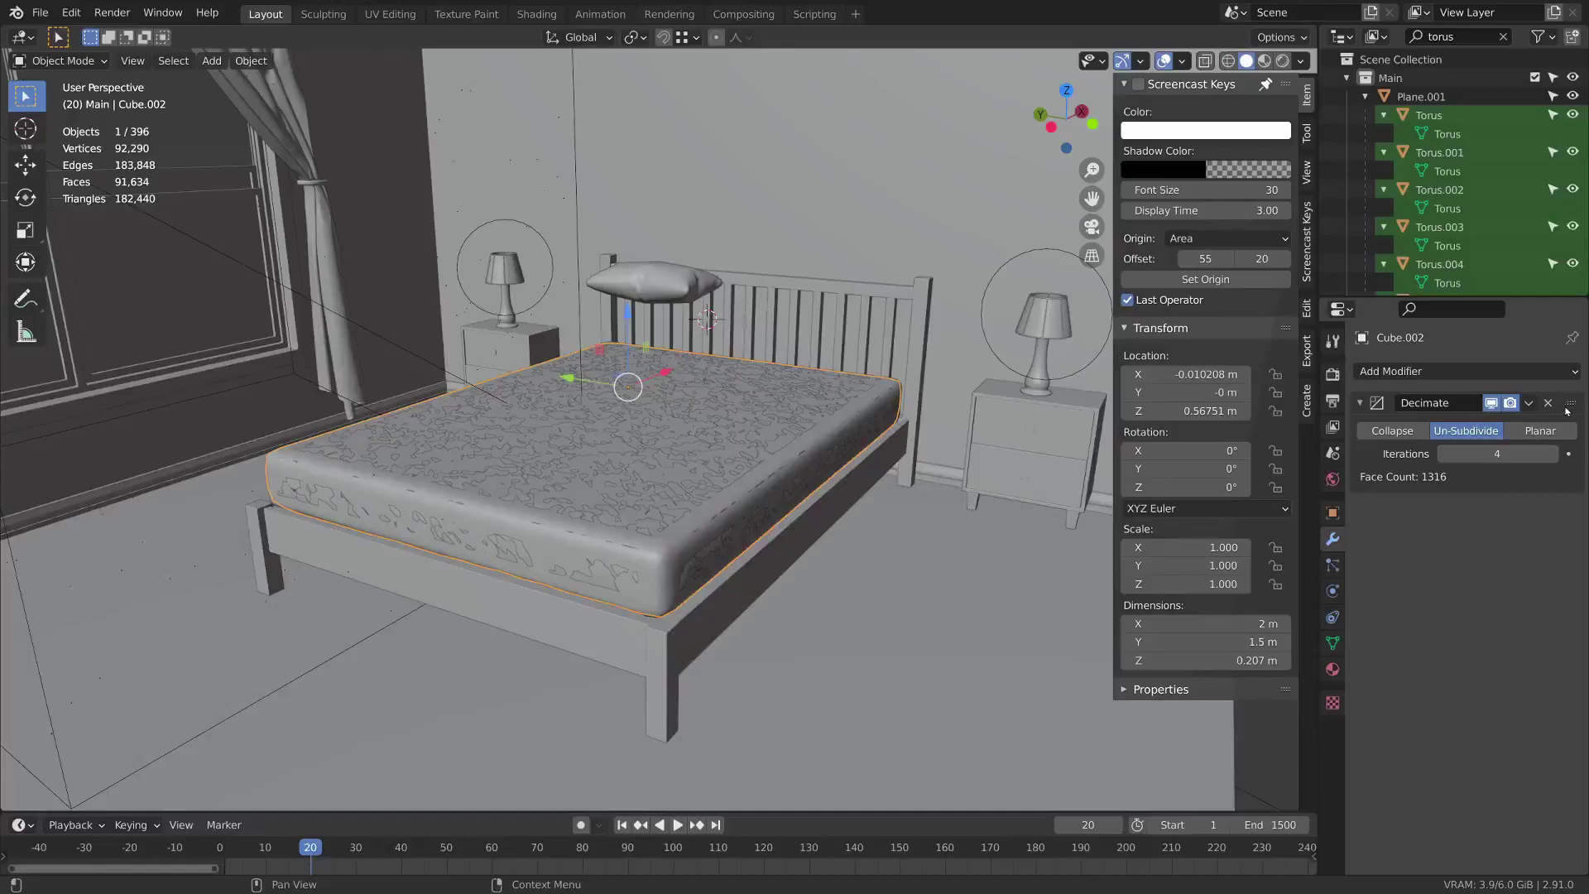
key(ctrl+a)
Add a Collision modifier to the decimated mattress copy.
click(1504, 371)
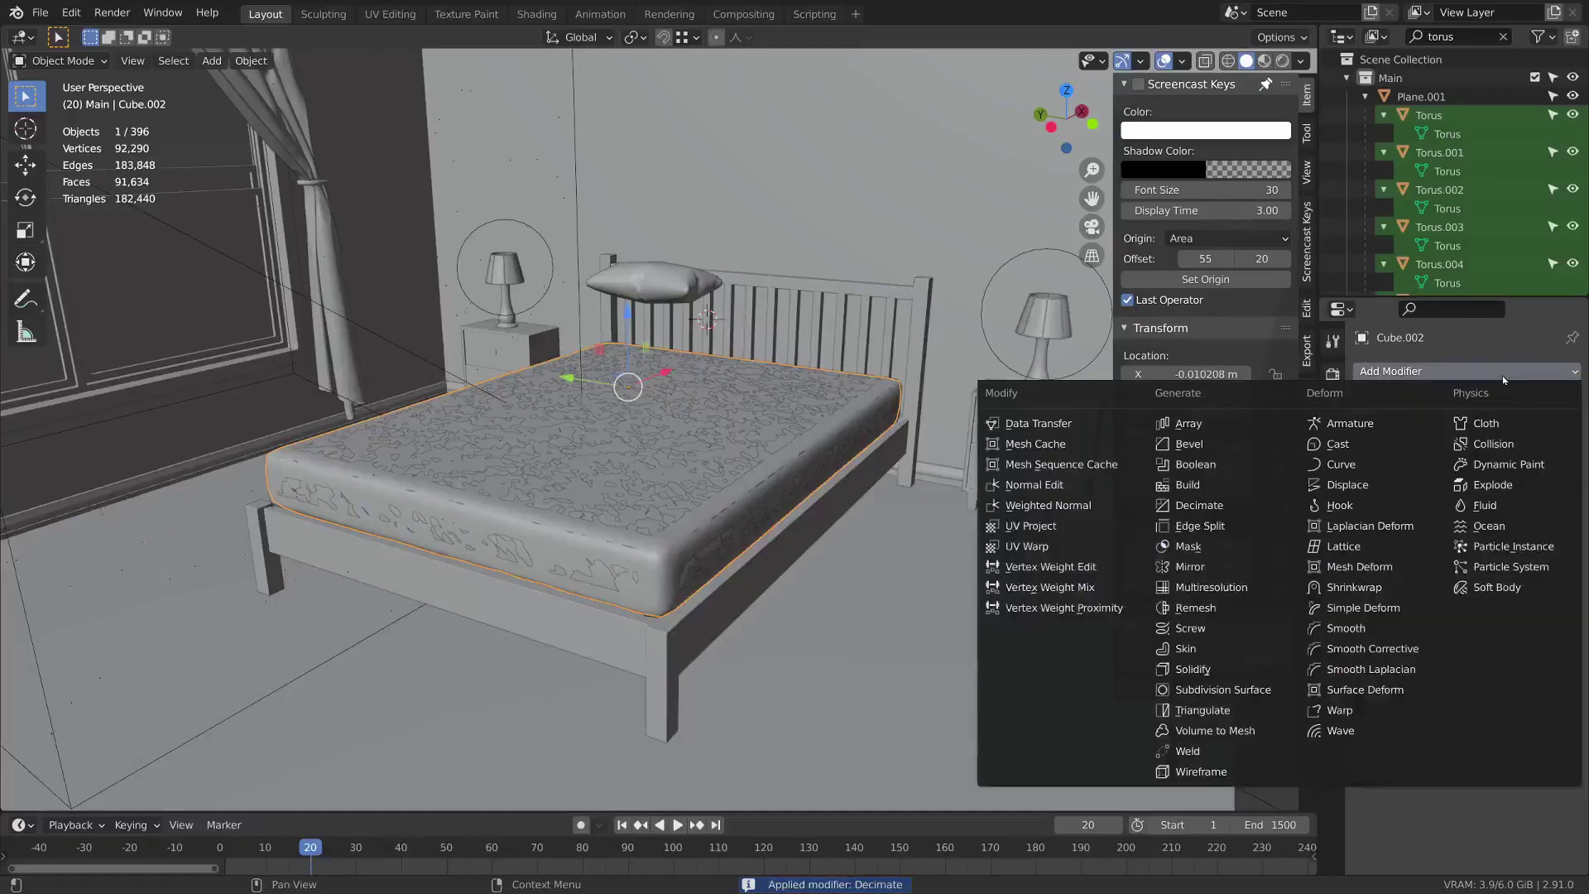
click(1525, 451)
key(KP_Decimal)
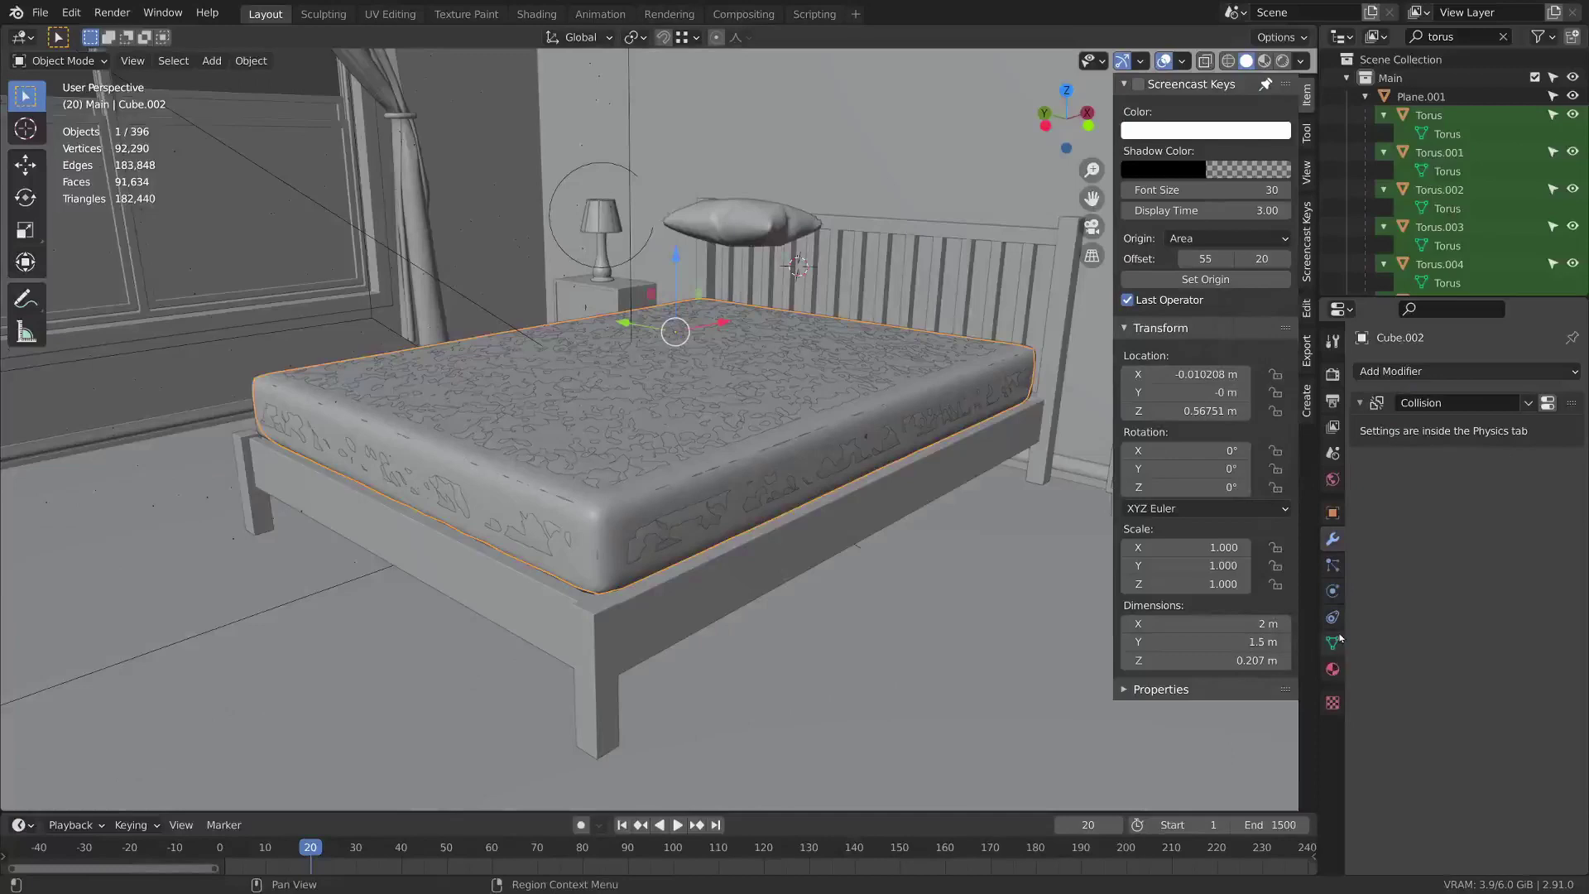
Try displaying the mattress copy as Wire in the viewport, and settle on Bounds.
click(1333, 515)
middle_drag(1493, 869, 1494, 735)
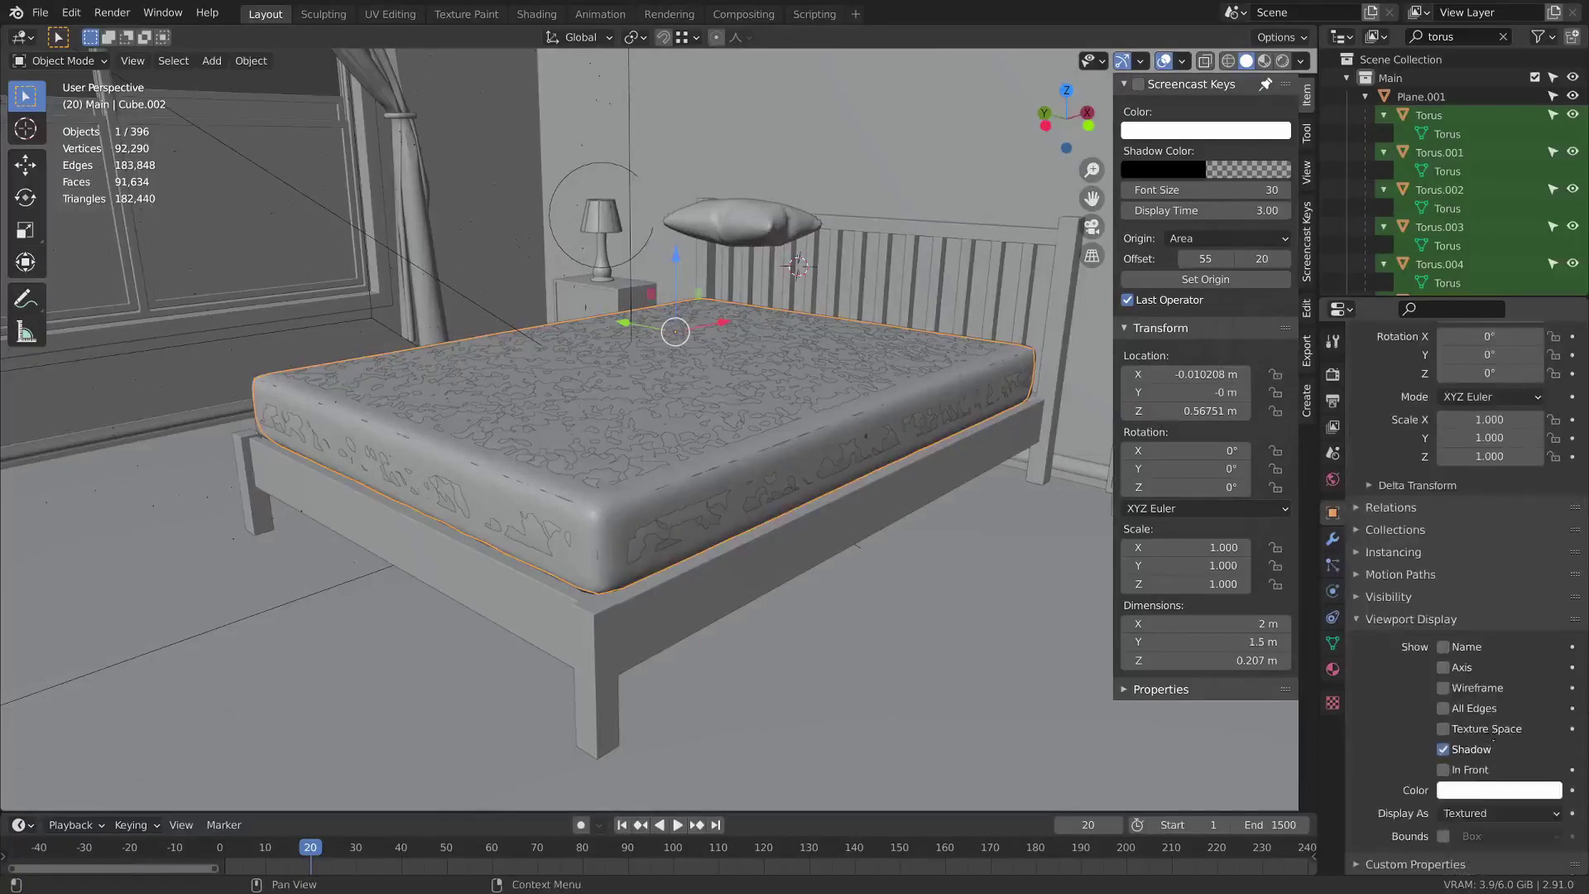
click(1453, 814)
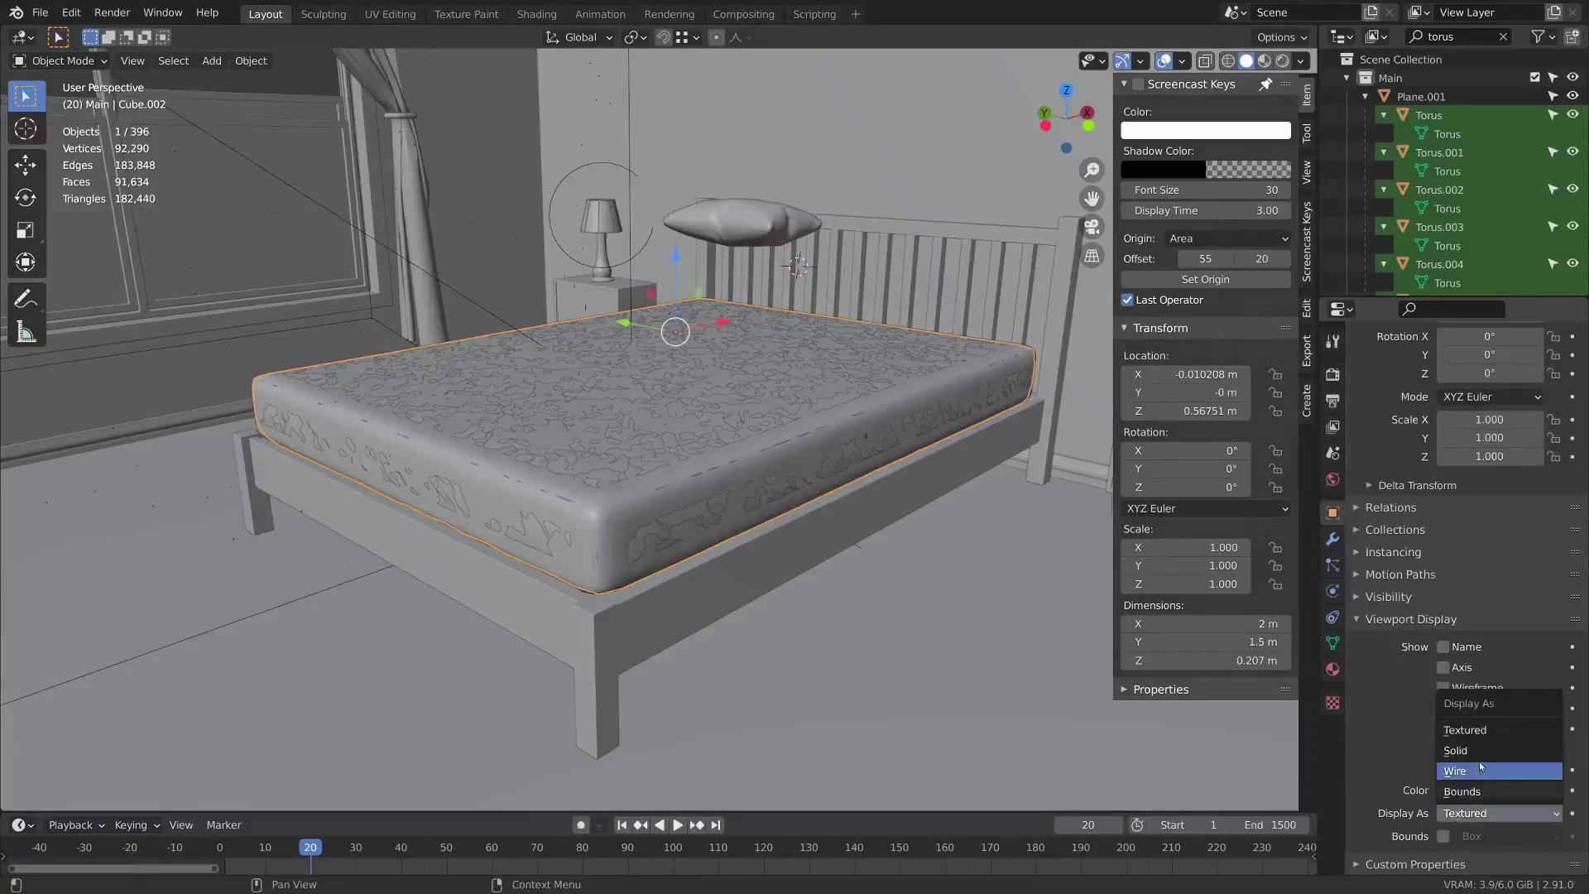
click(1483, 771)
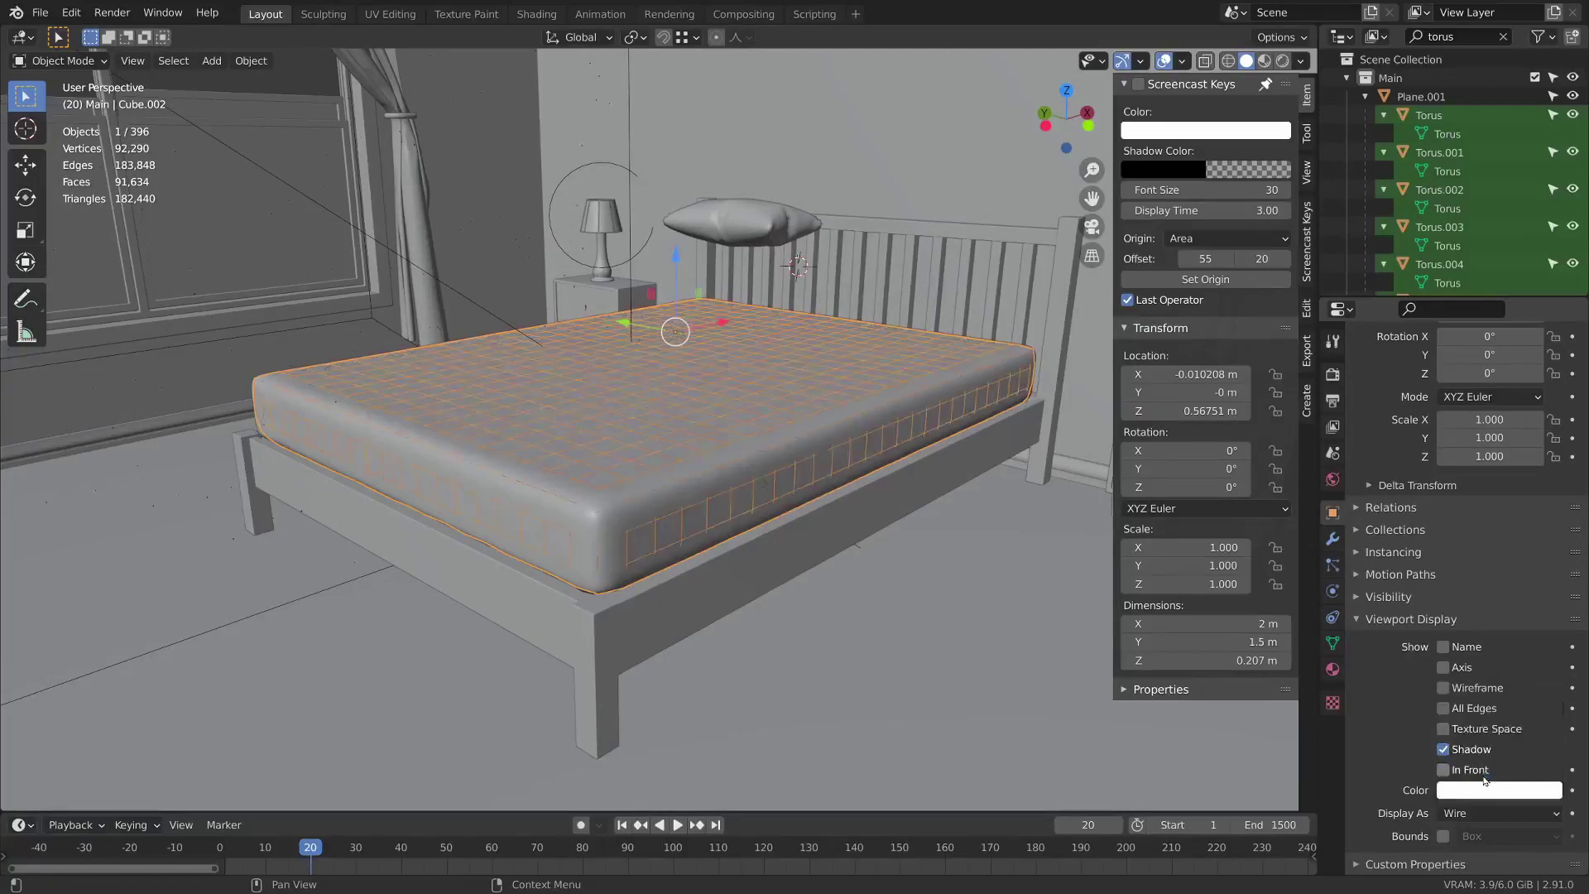
click(1490, 814)
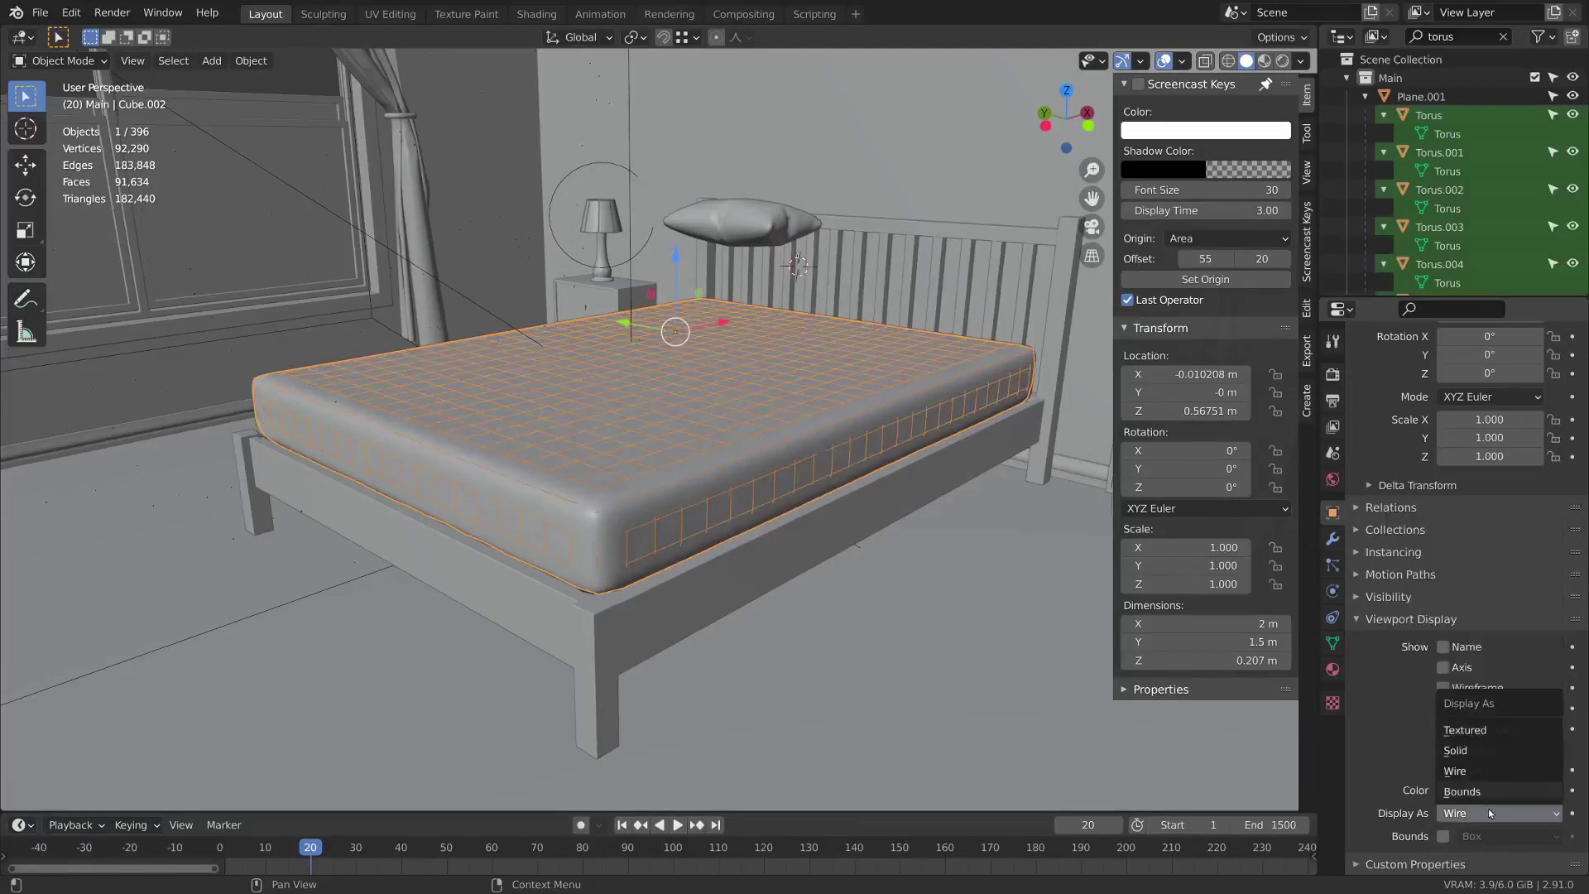
click(1483, 792)
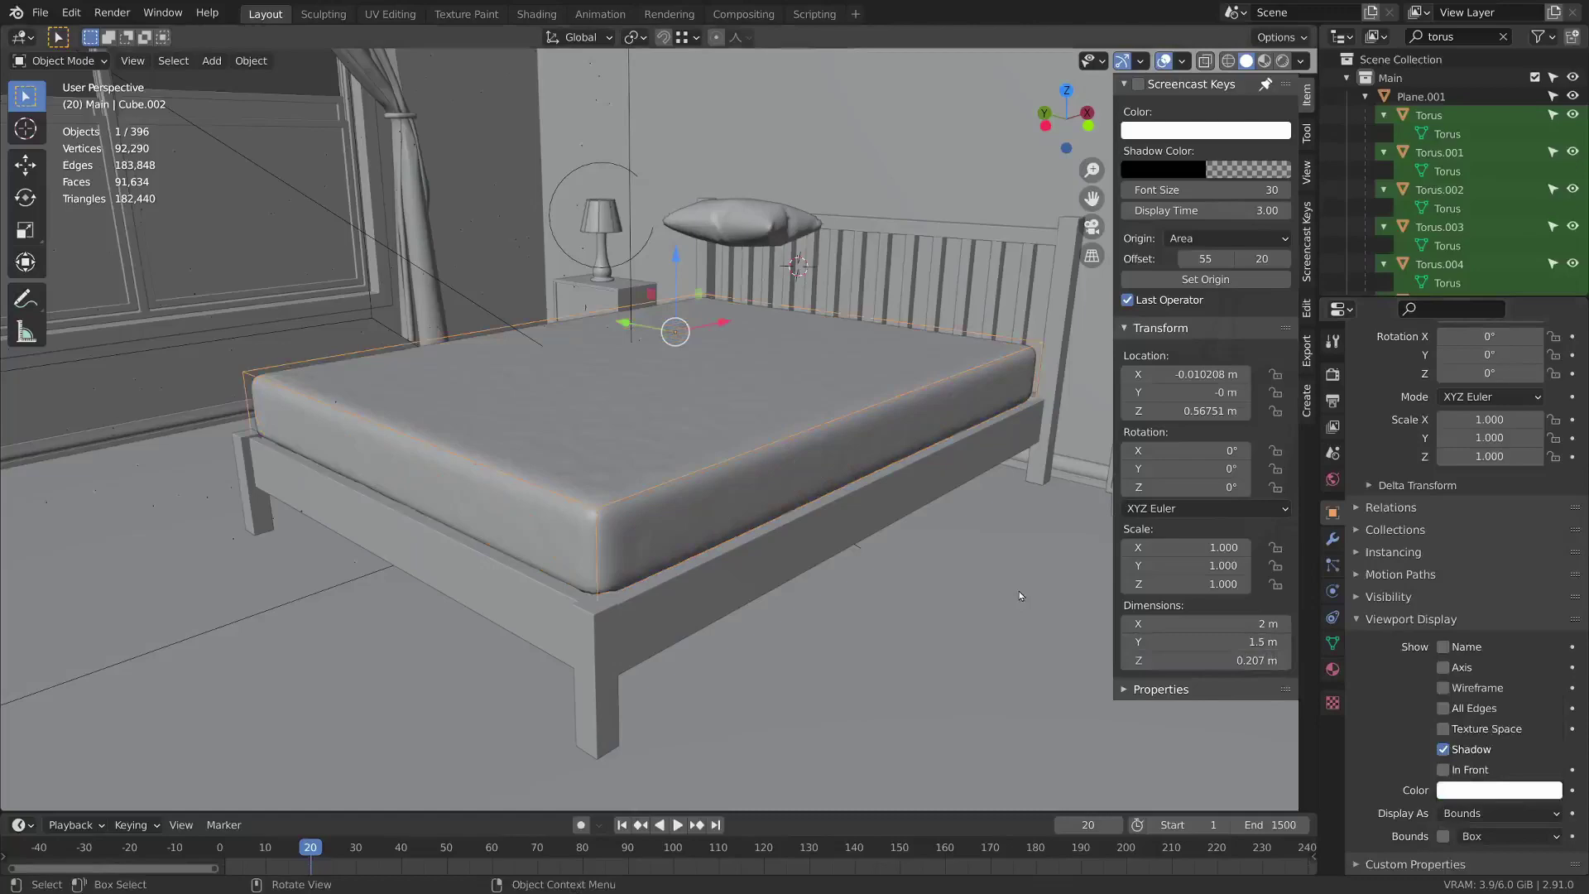
Add a new Cloth modifier to the raised pillow with the timeline at frame 0.
click(1079, 484)
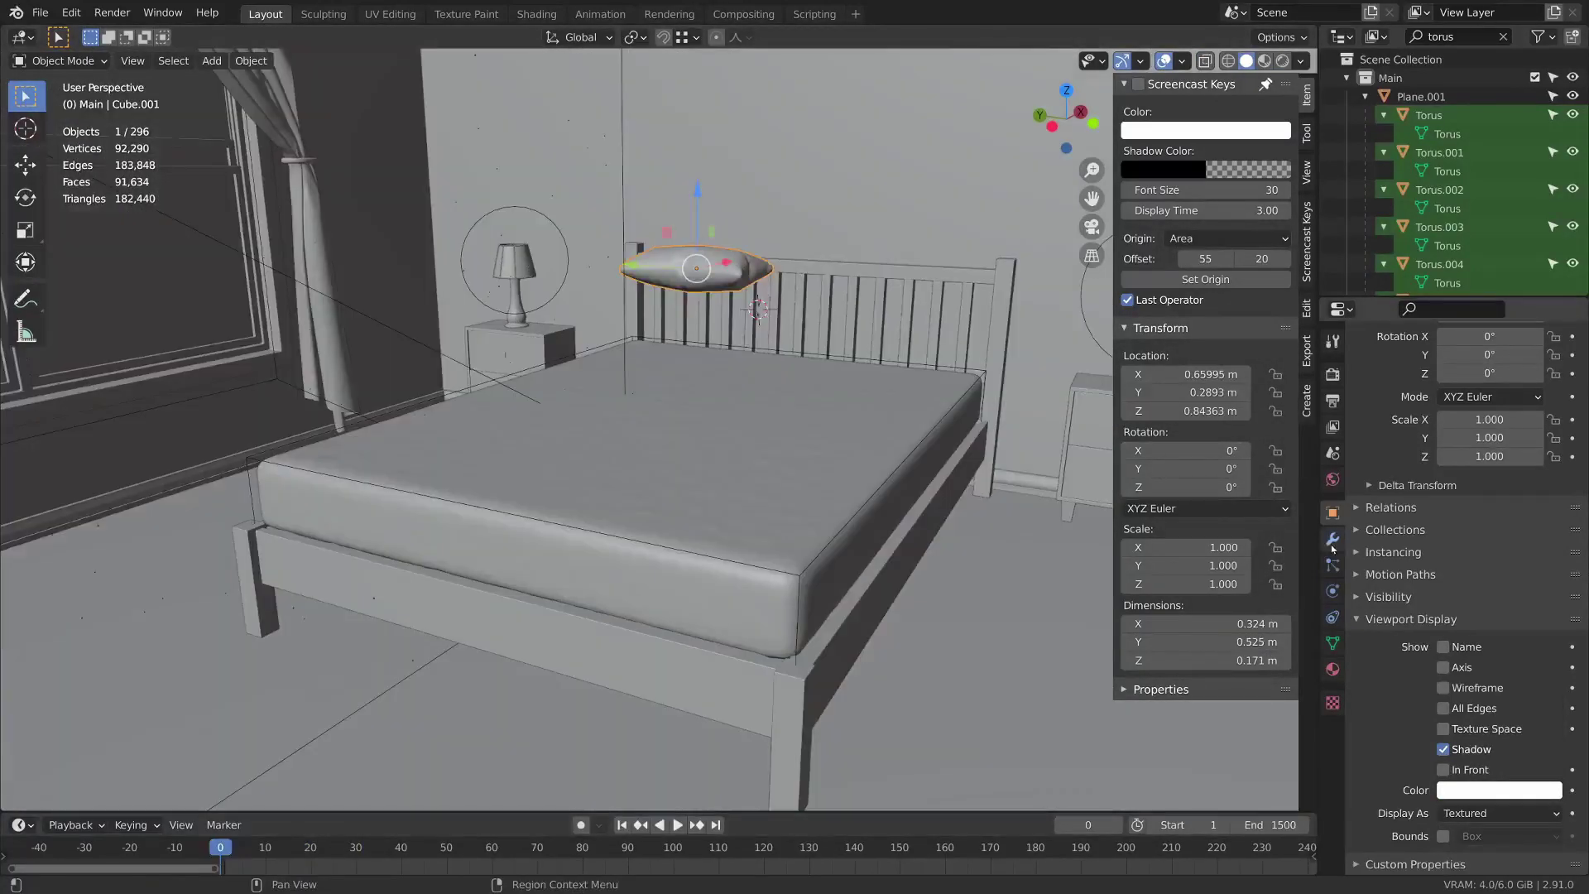
click(1333, 539)
click(1465, 371)
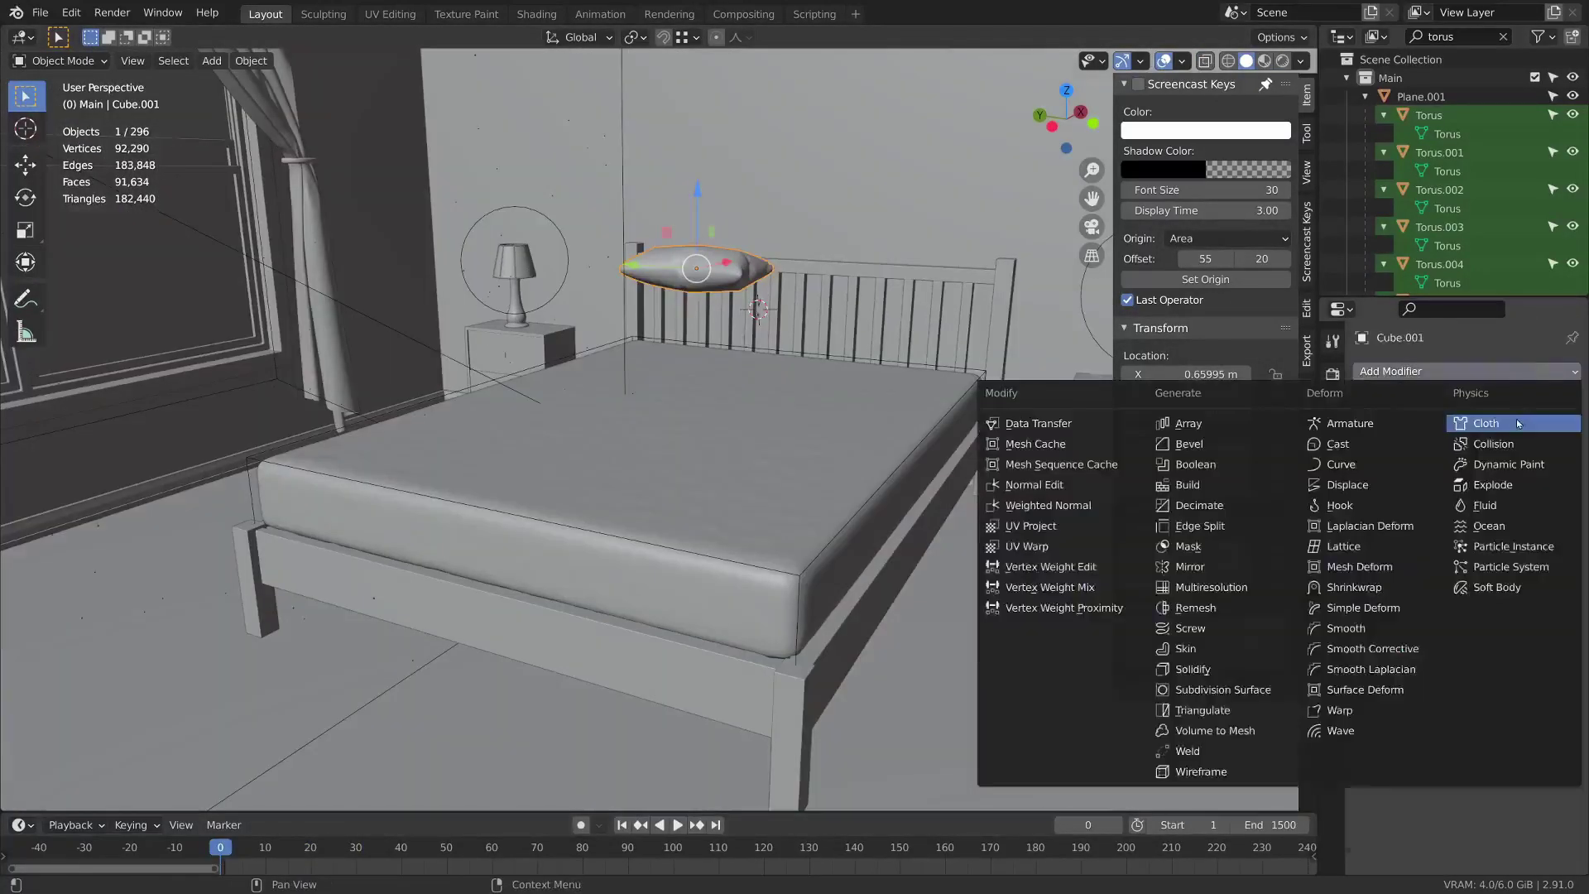
click(1481, 423)
click(1537, 395)
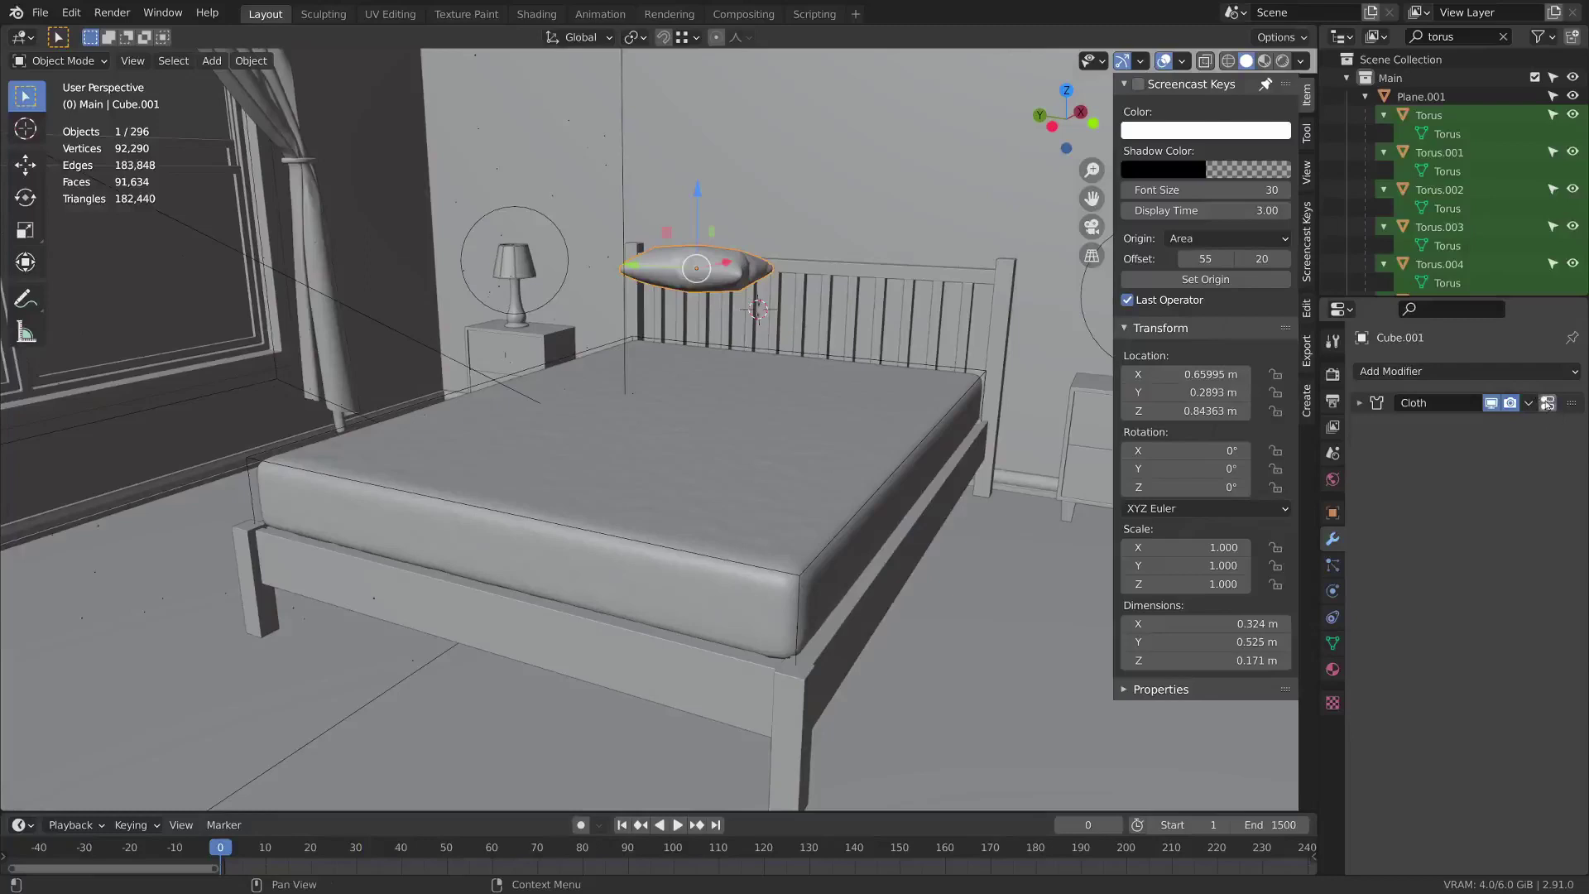
Enable Internal Springs in the raised pillow's cloth physics settings.
click(1333, 591)
scroll(1449, 497, down, 12)
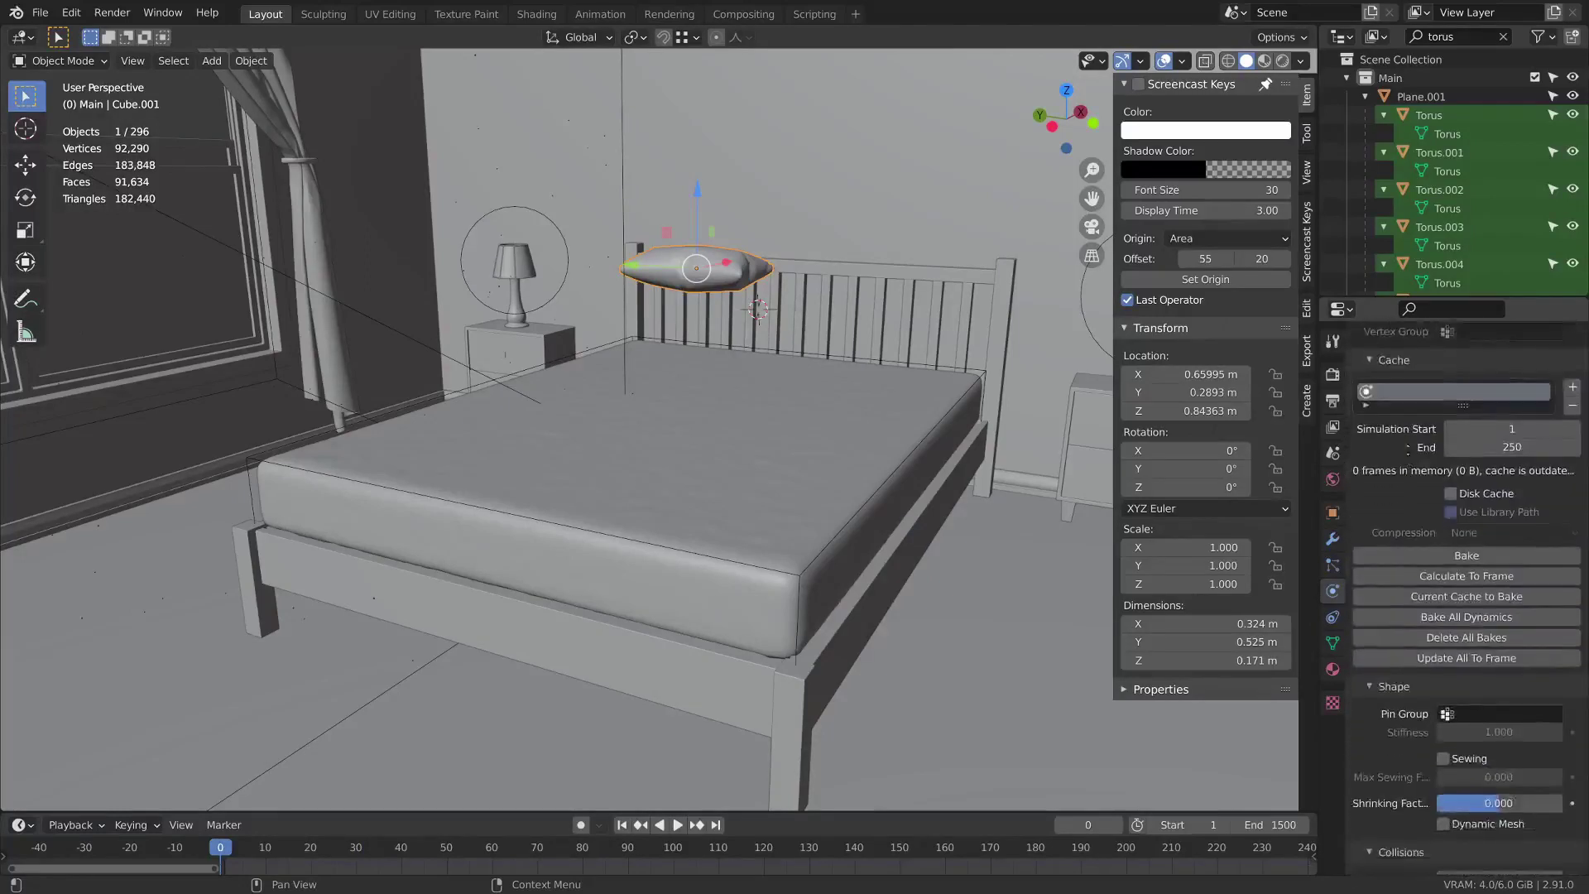
scroll(1450, 591, down, 10)
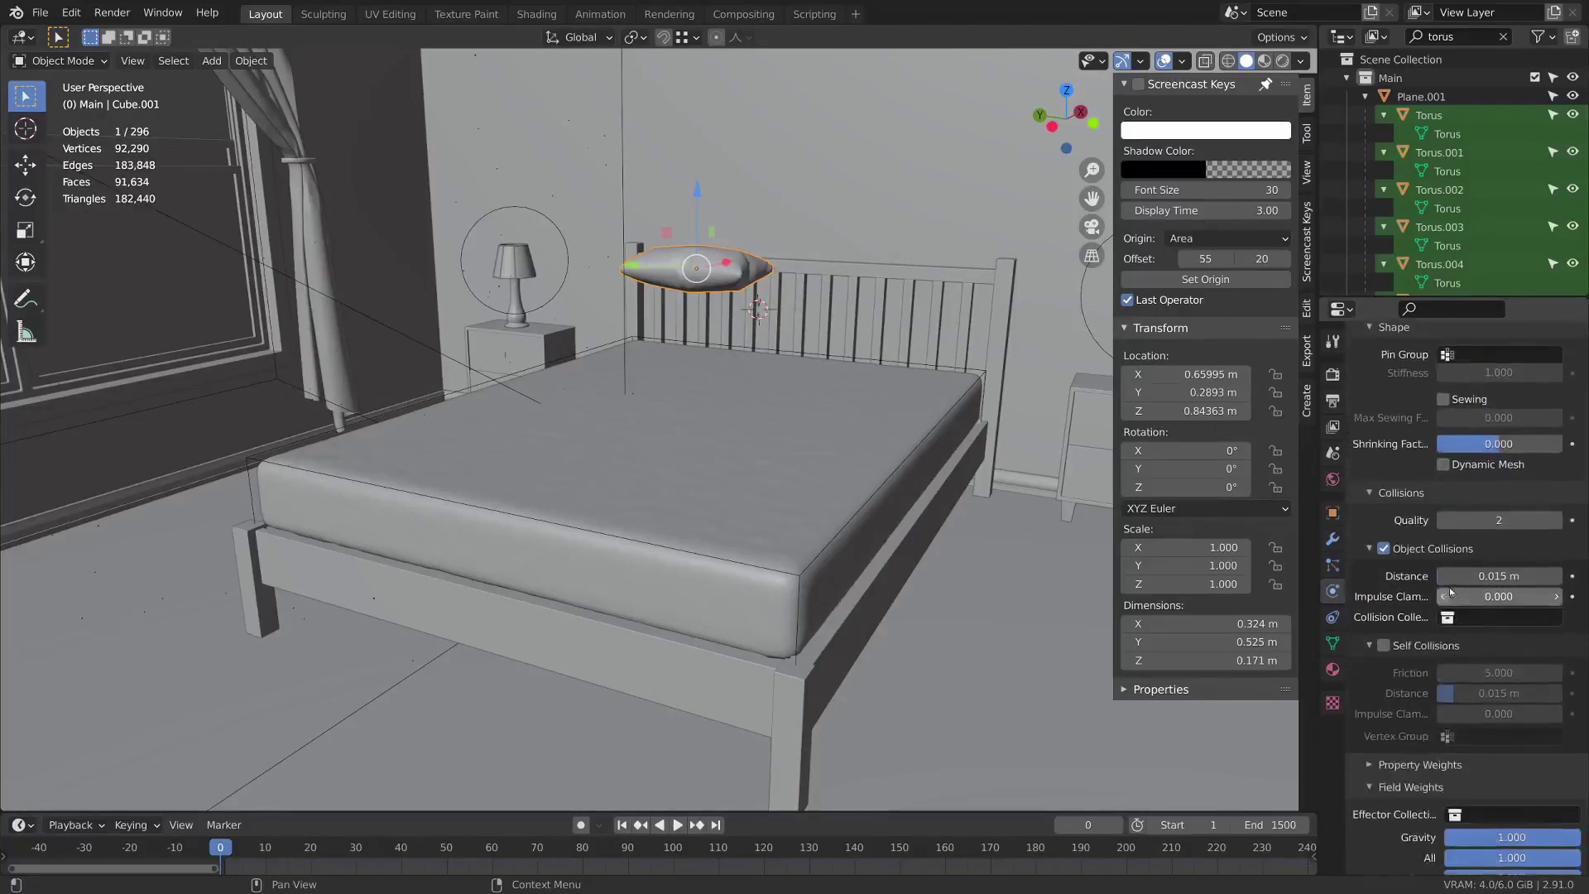
scroll(1466, 478, up, 13)
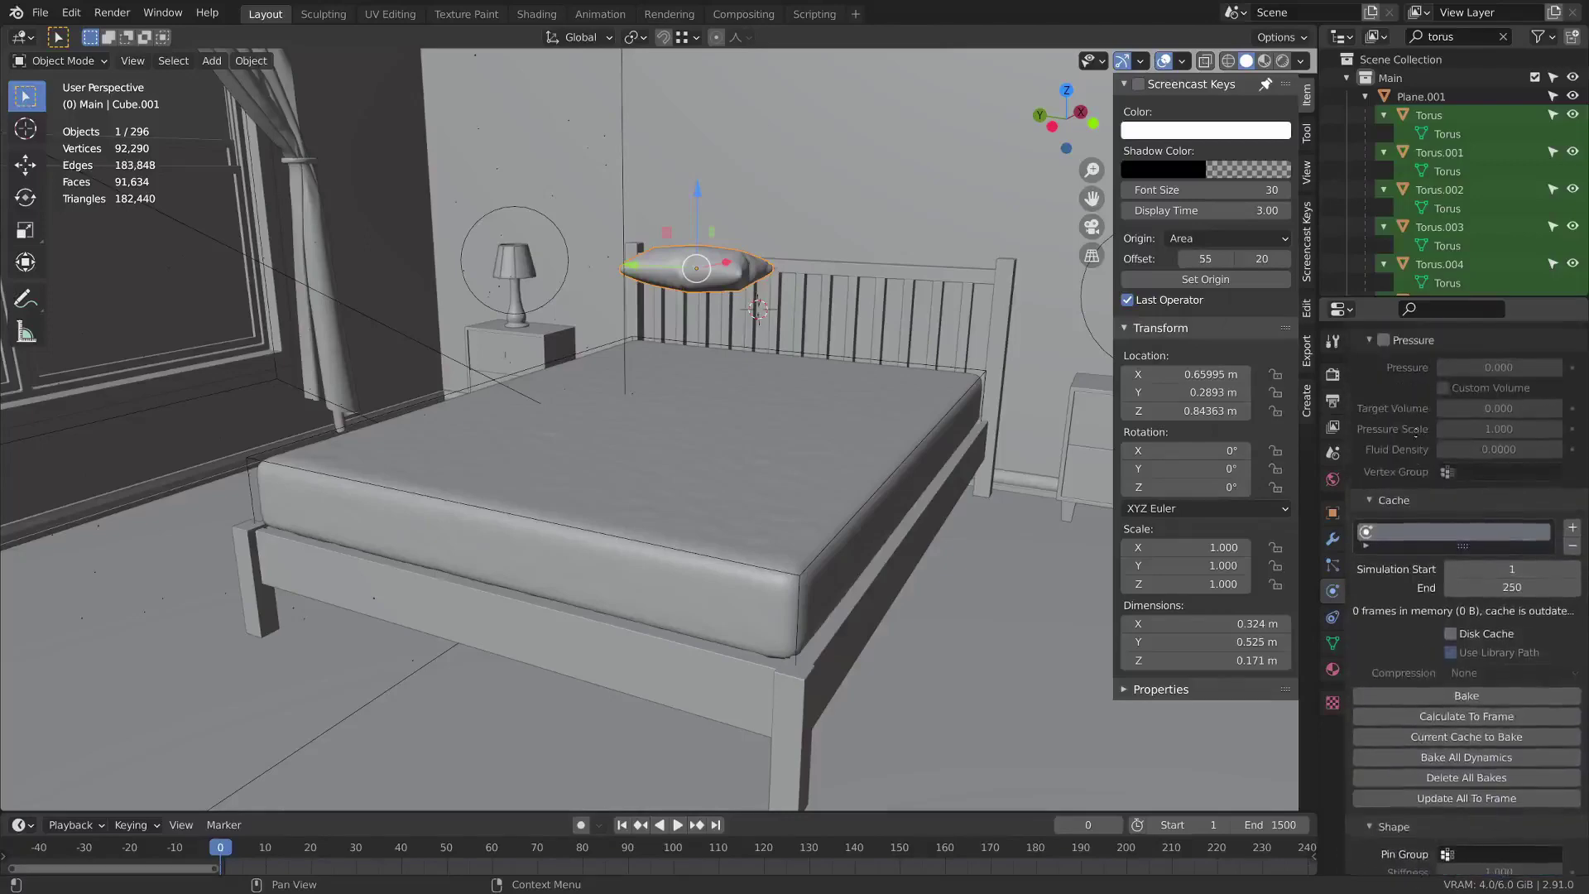
scroll(1475, 571, up, 5)
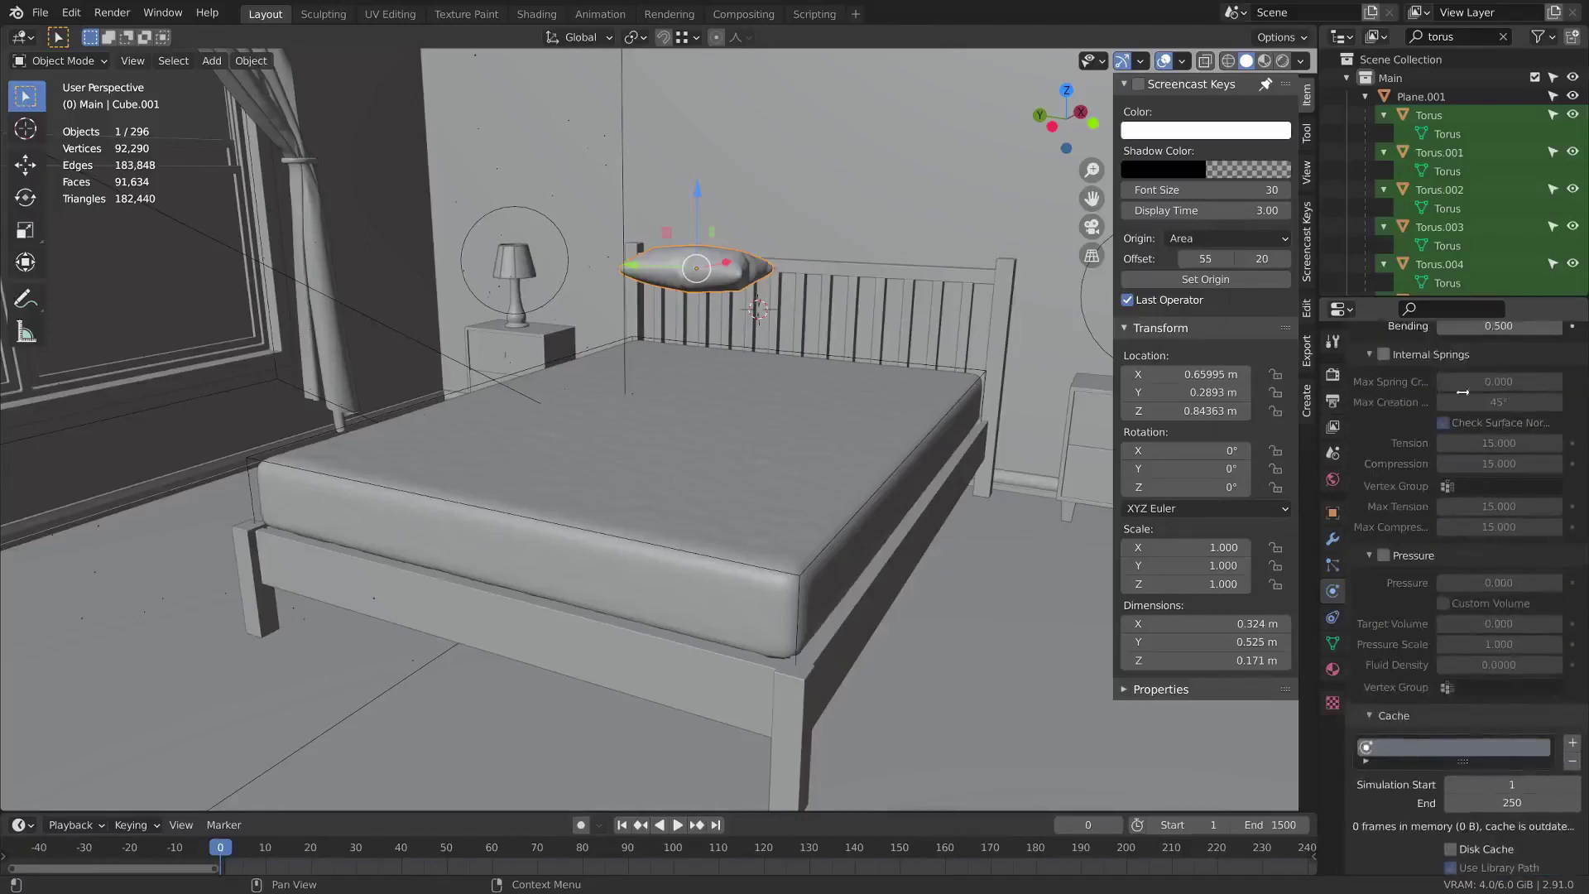
click(1387, 355)
Play the cloth simulation and examine up close how the pillow lands on the mattress.
key(space)
middle_drag(637, 289, 700, 467)
scroll(703, 291, up, 3)
scroll(708, 437, up, 5)
middle_drag(861, 476, 876, 429)
key(space)
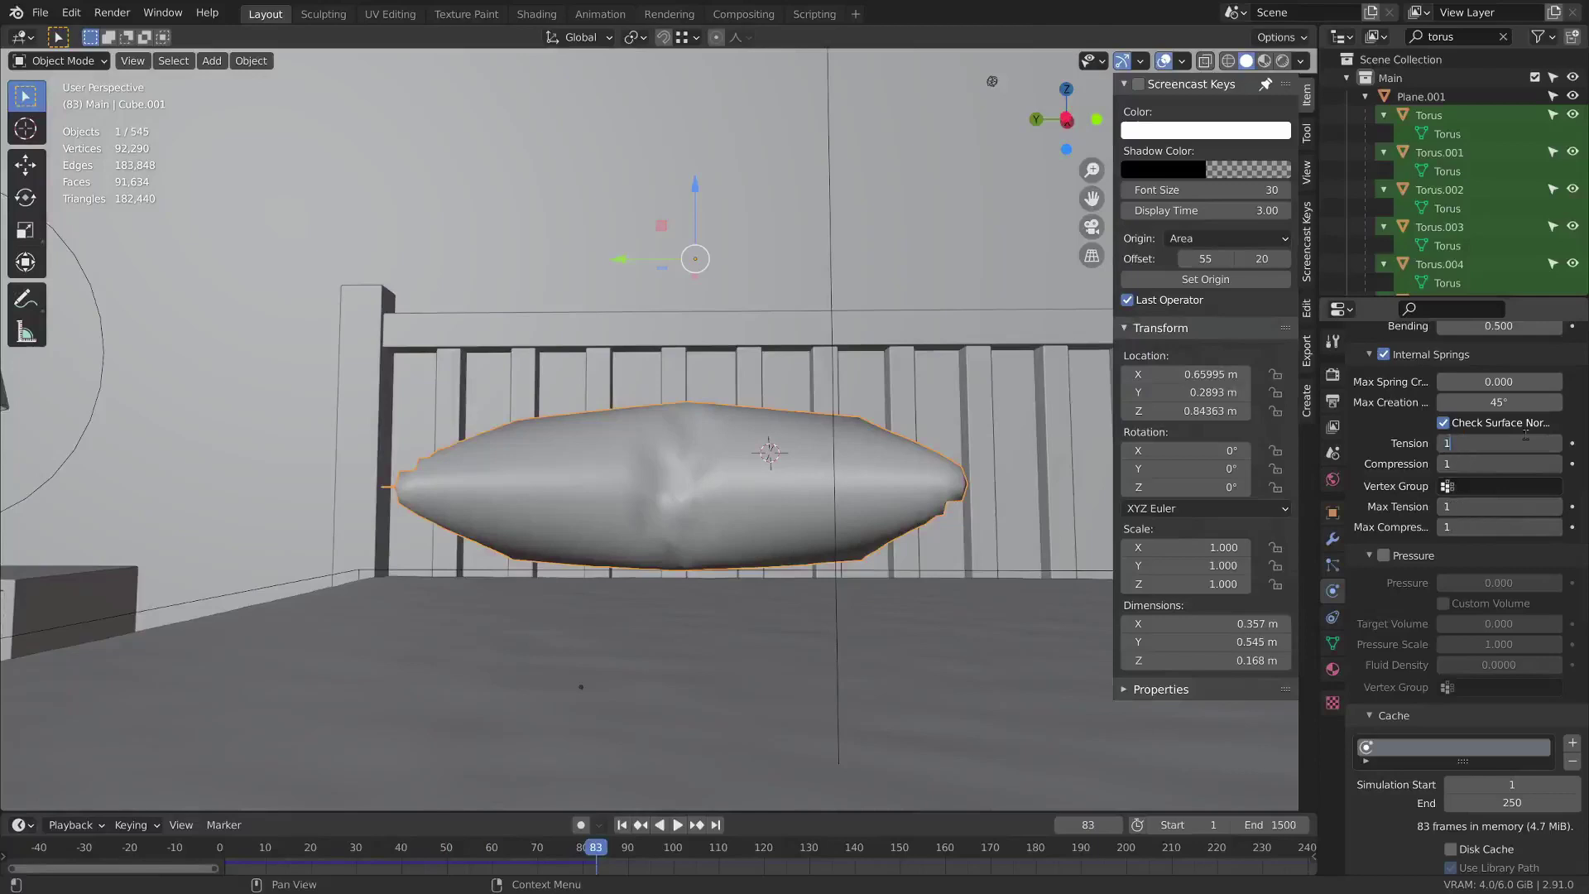
Set the internal springs' Tension, Compression, Max Tension and Max Compression to 1 and replay the simulation from the start.
key(Return)
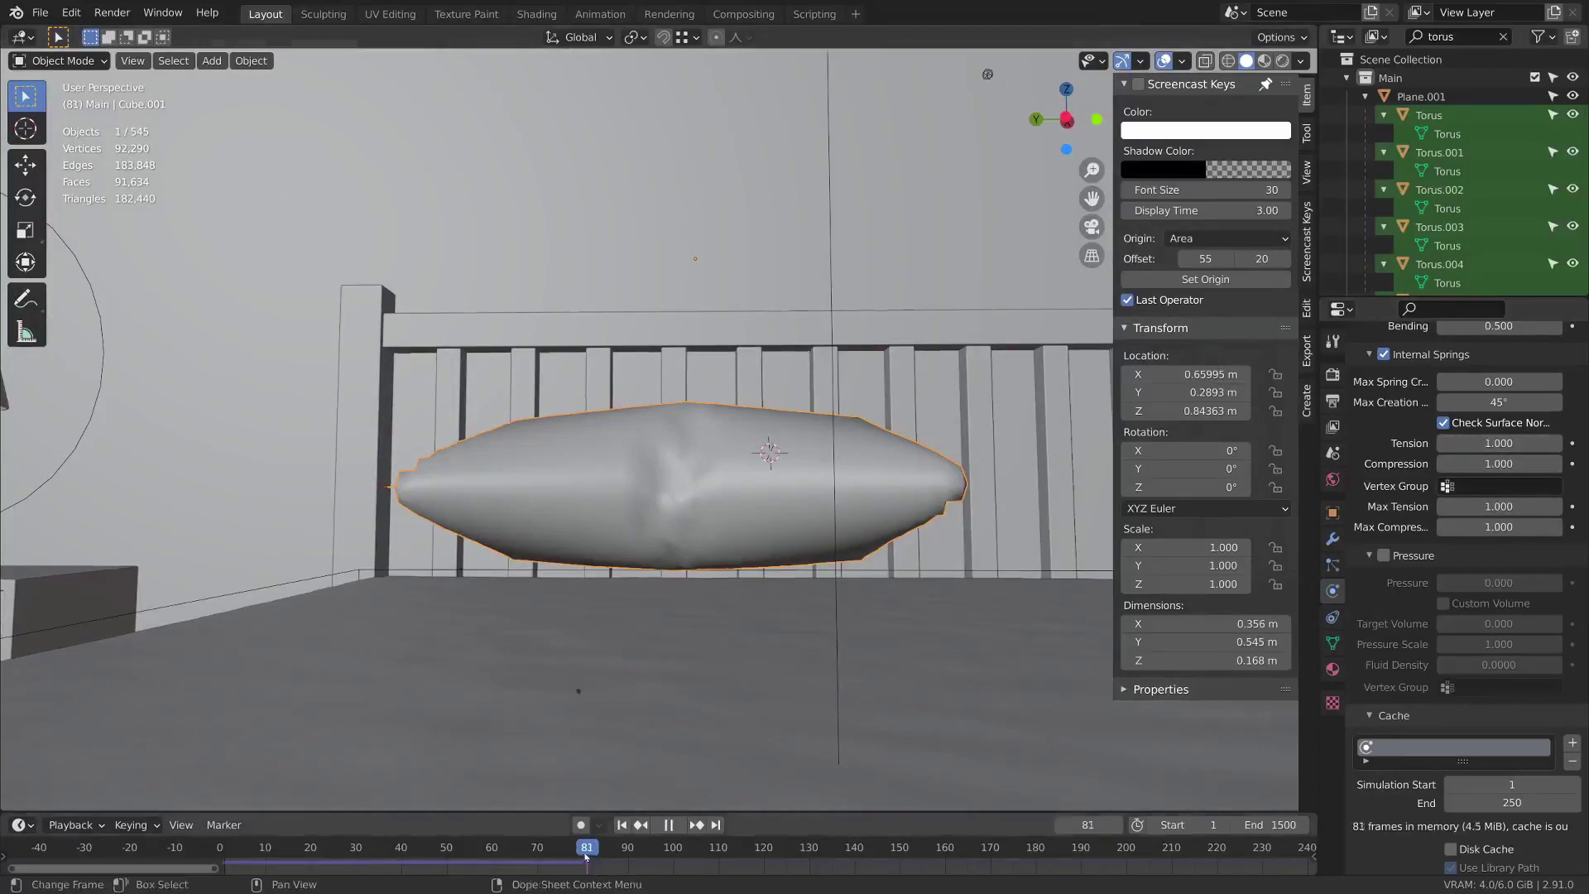
key(shift+Left)
key(space)
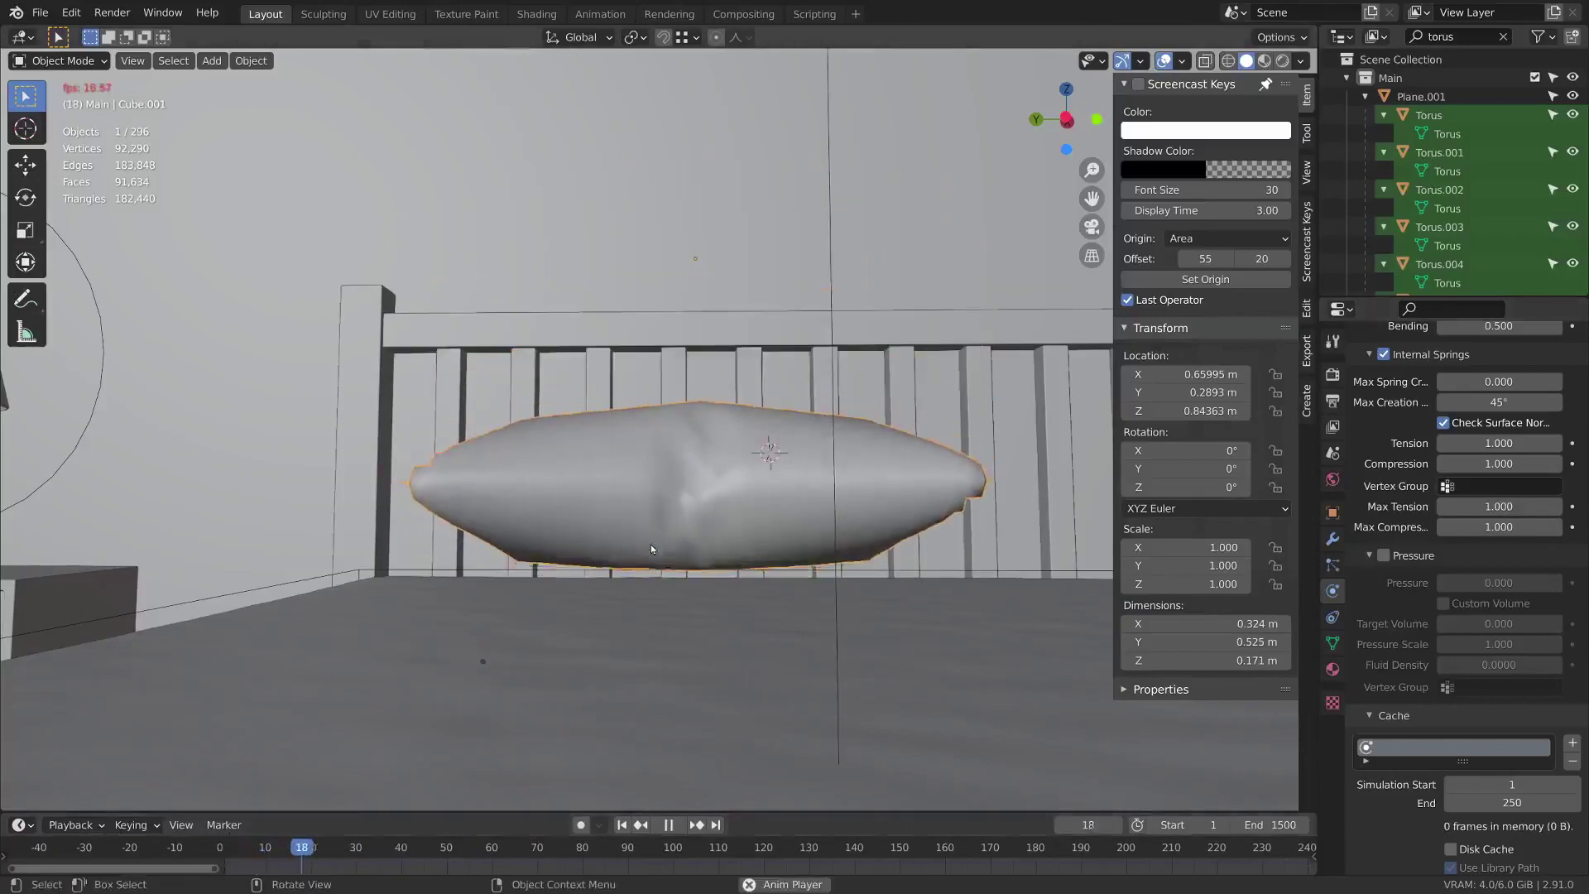
key(space)
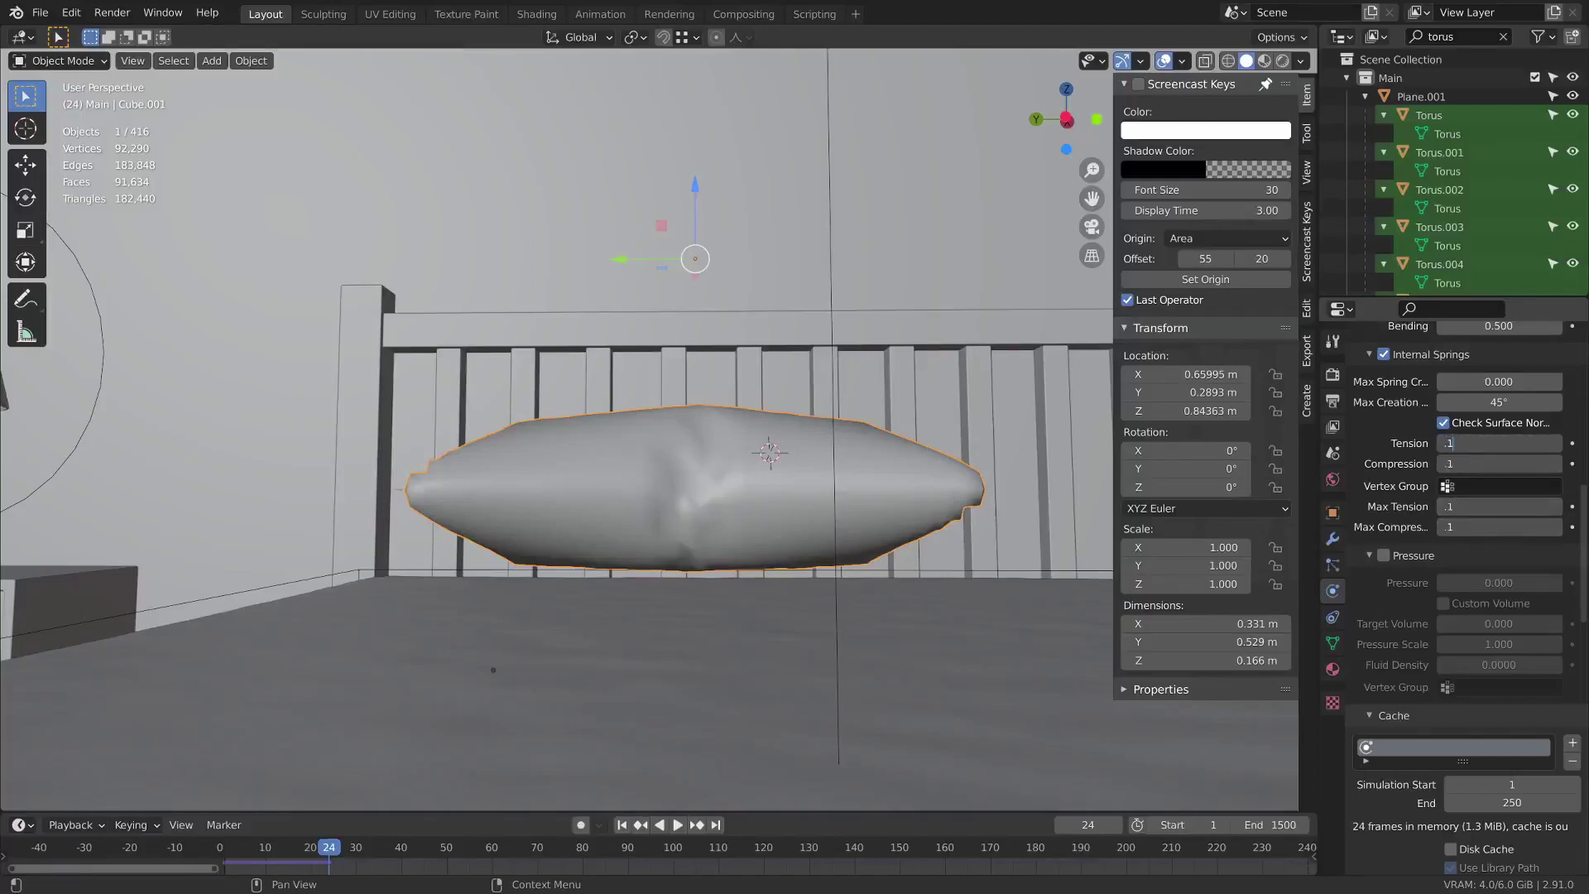
Set the internal springs' Tension, Compression, Max Tension and Max Compression to 0.1, replay the simulation and inspect it at frame 9.
key(shift+Left)
key(space)
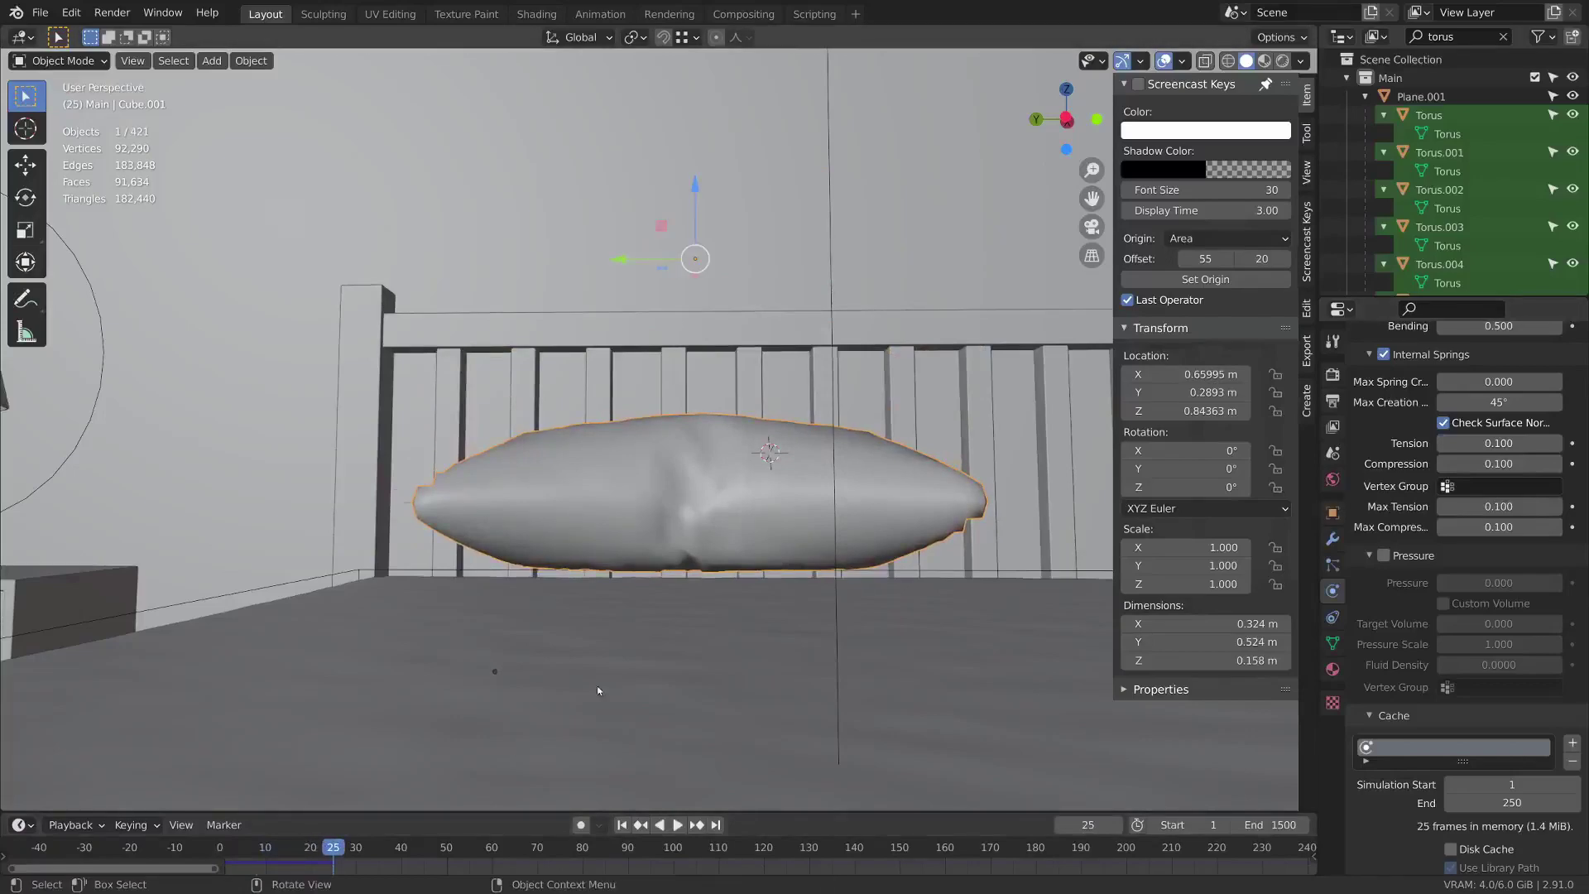
click(254, 848)
drag(254, 848, 264, 849)
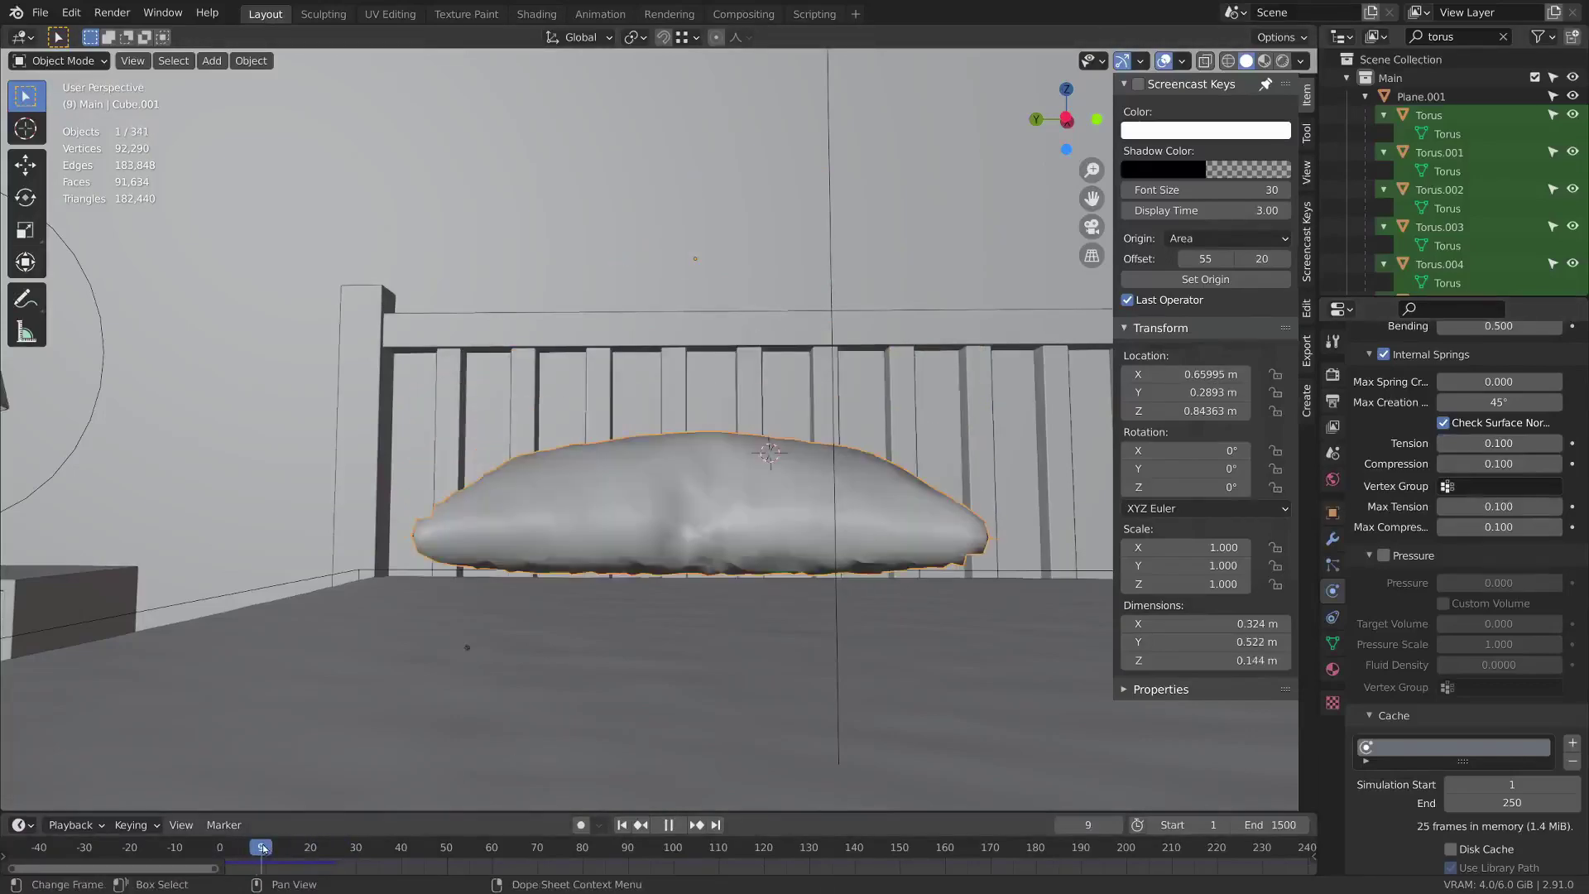
middle_drag(497, 728, 370, 596)
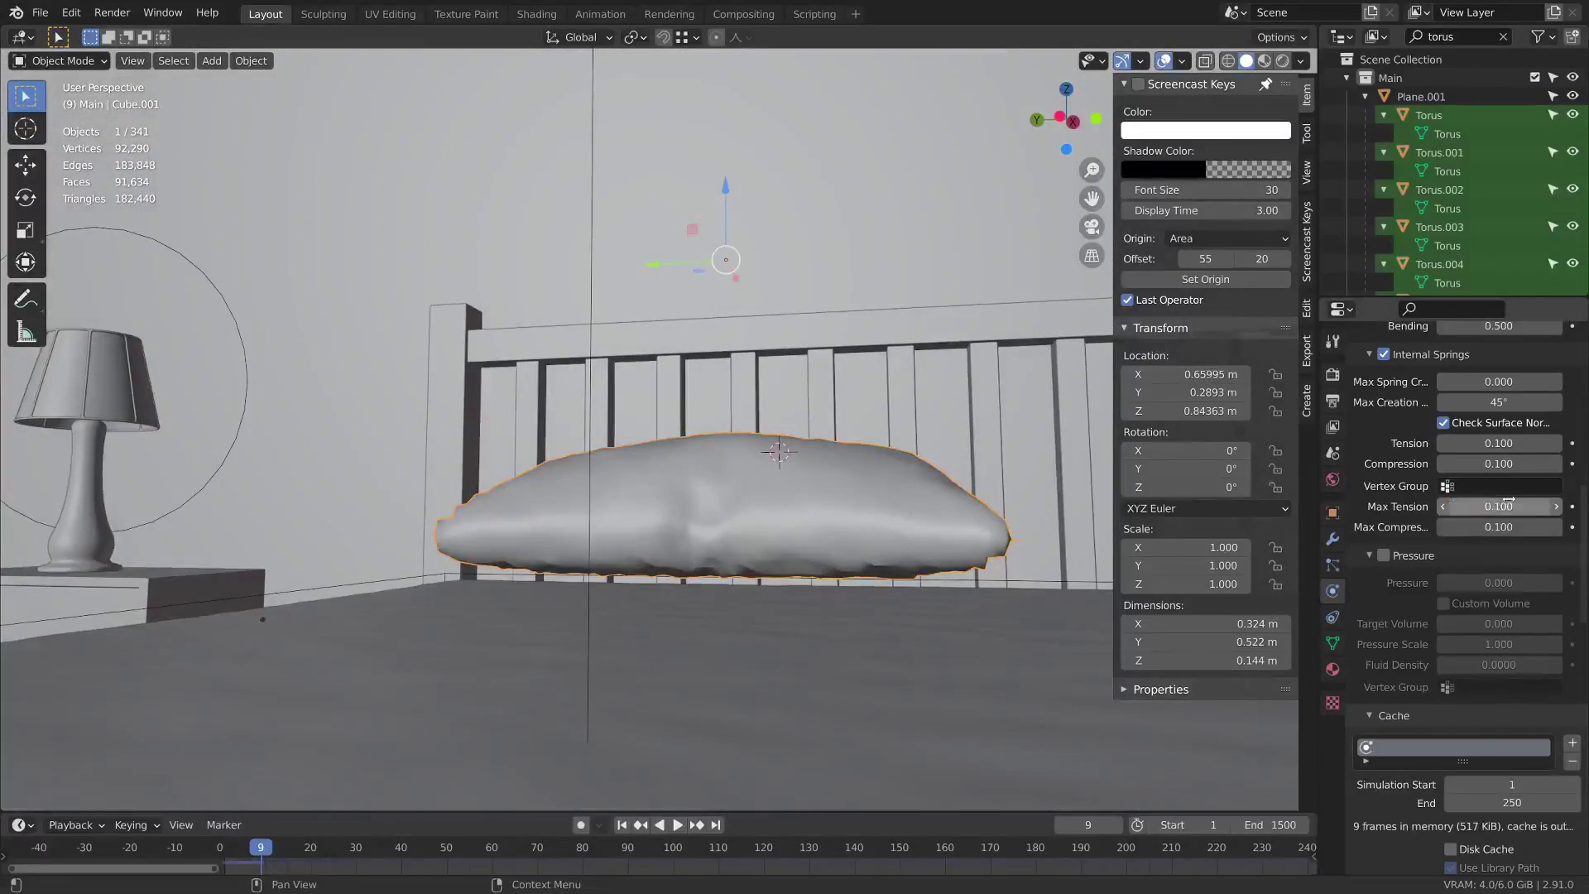
Replay the pillow simulation from the start and settle on frame 11.
key(shift+Left)
key(space)
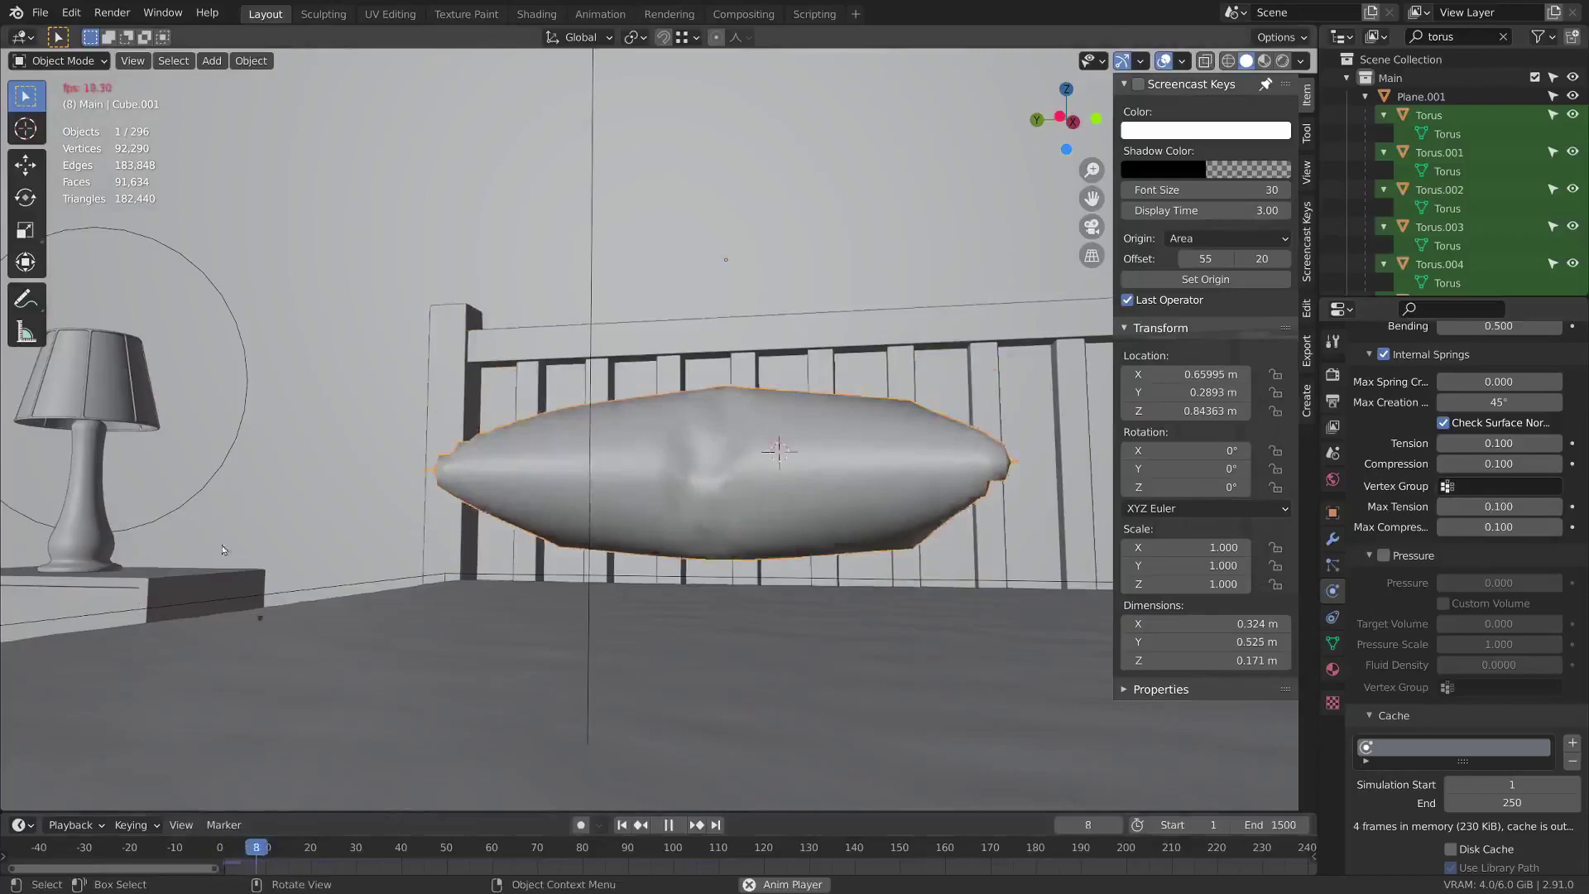
key(space)
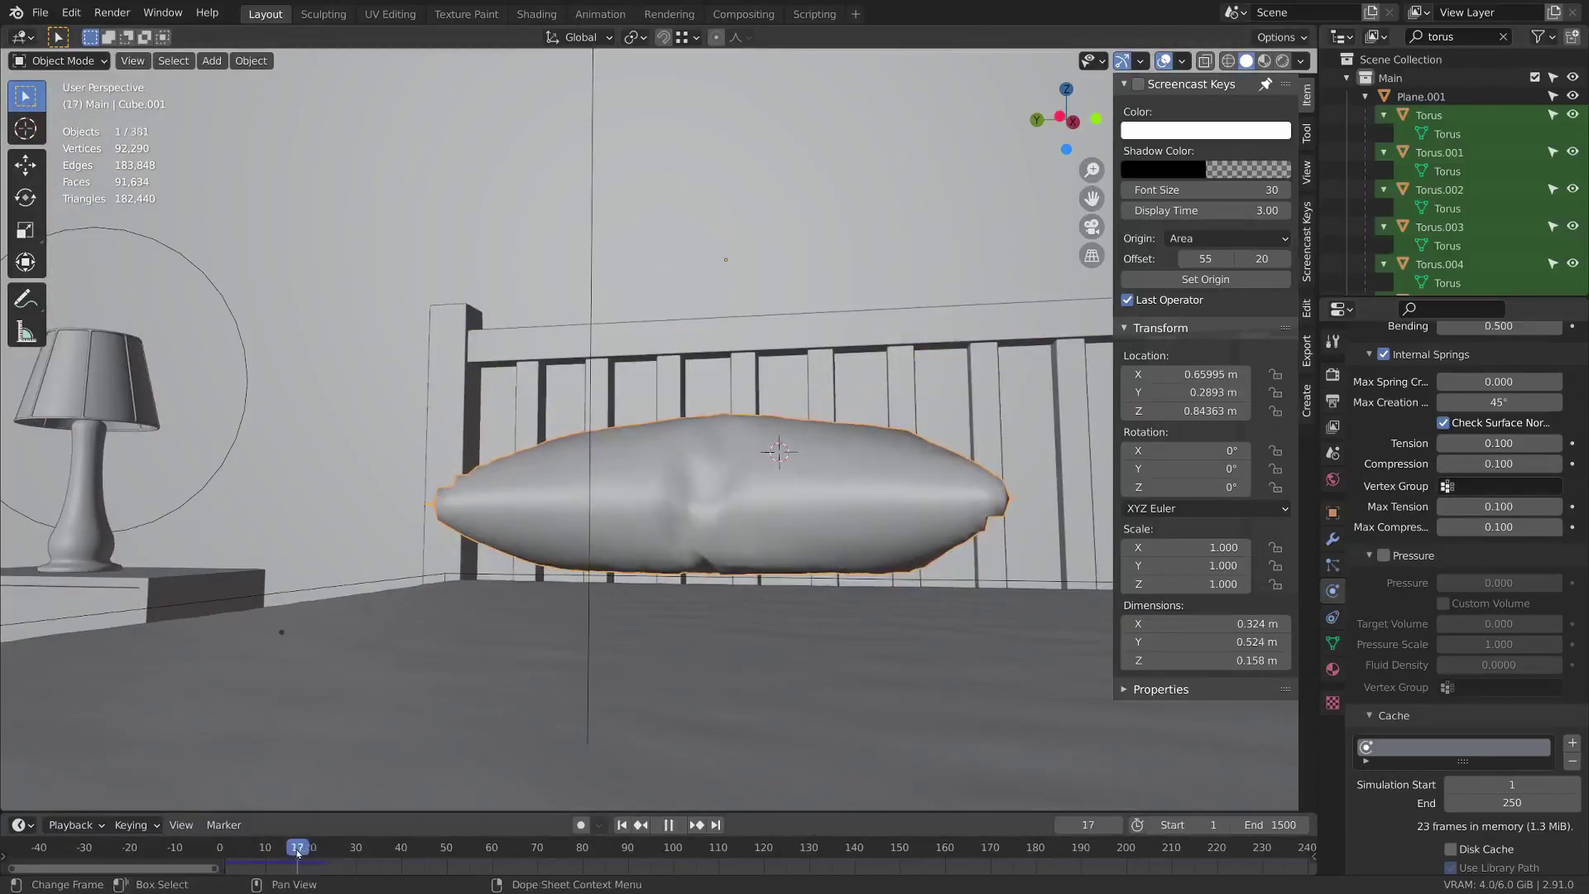
drag(297, 852, 269, 855)
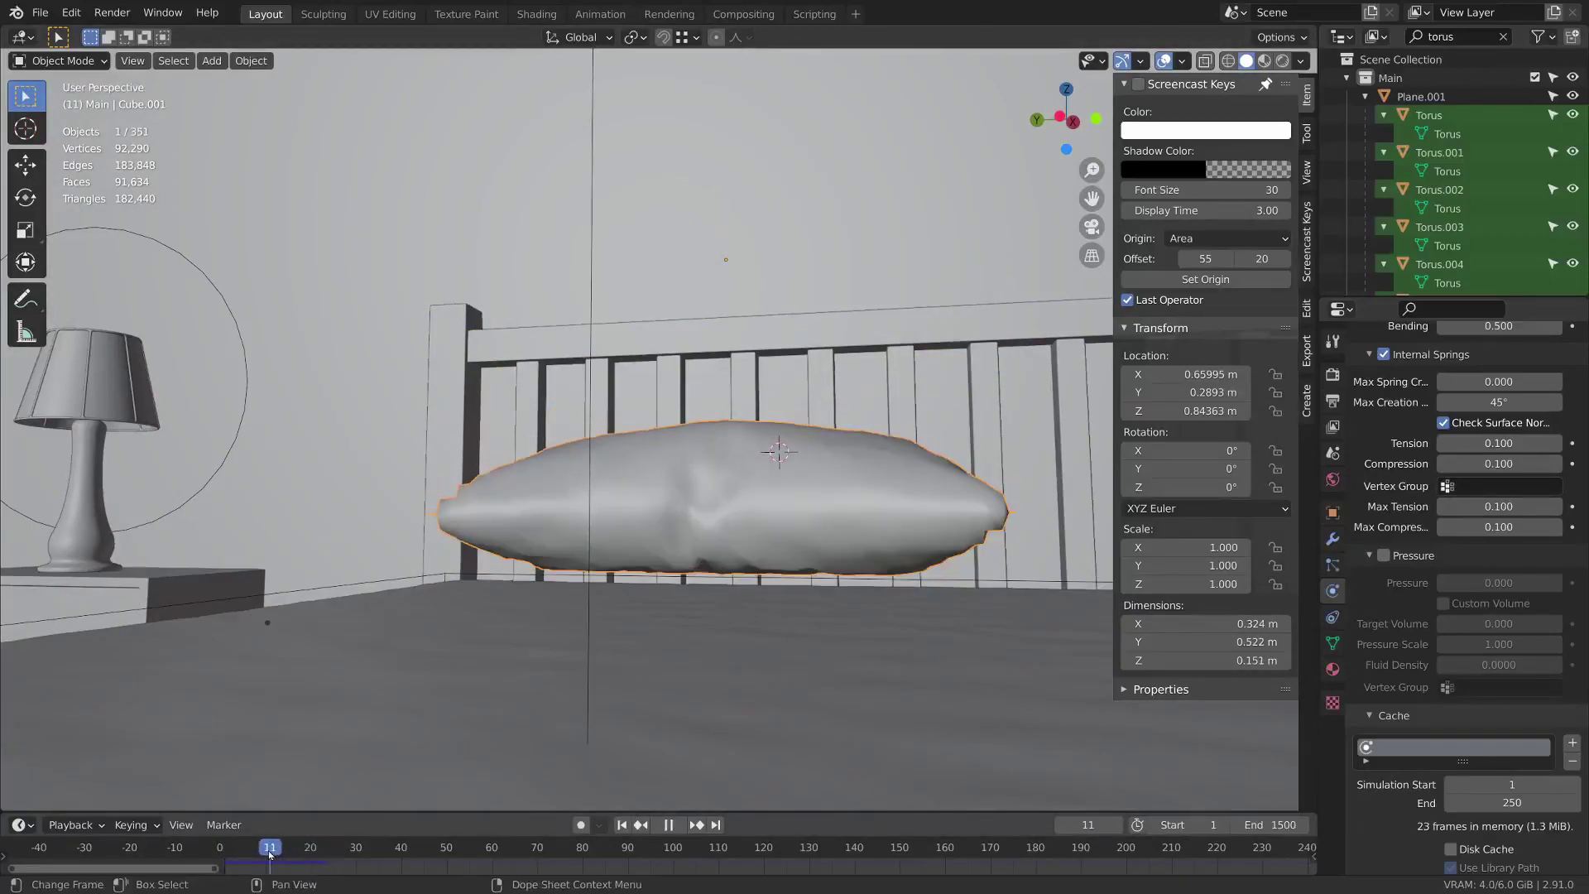
Apply the Cloth modifier to the pillow in its current simulated shape.
middle_drag(589, 490, 369, 766)
middle_drag(768, 331, 777, 406)
scroll(777, 405, down, 3)
click(1333, 539)
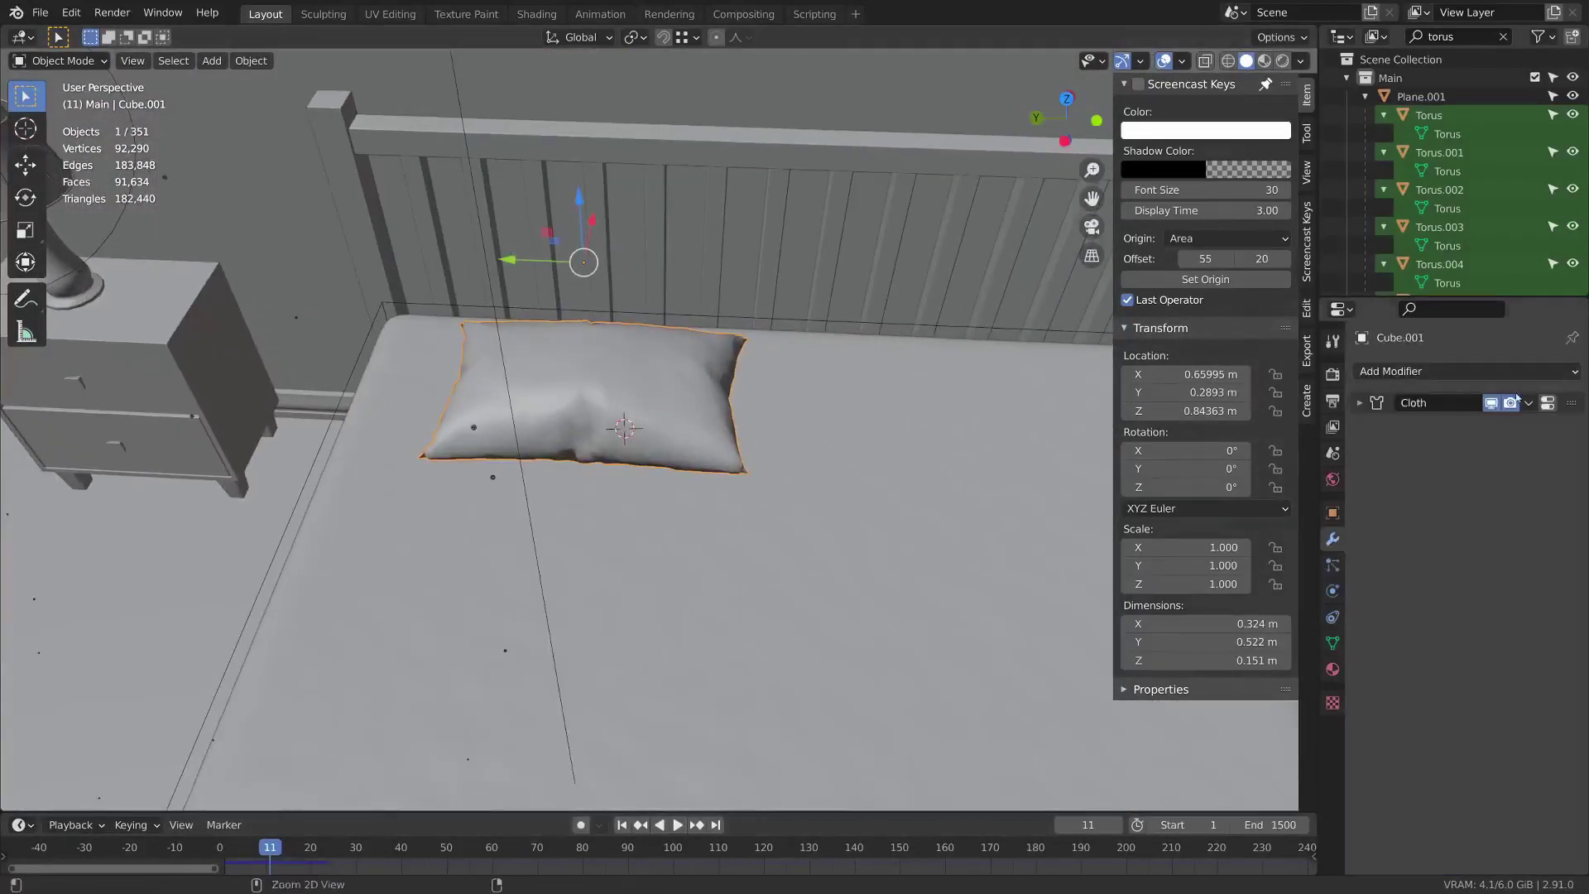
key(ctrl+a)
Create a linked duplicate of the pillow about 0.61 m away along negative Y and rotate it 180° around Z.
middle_drag(588, 479, 660, 472)
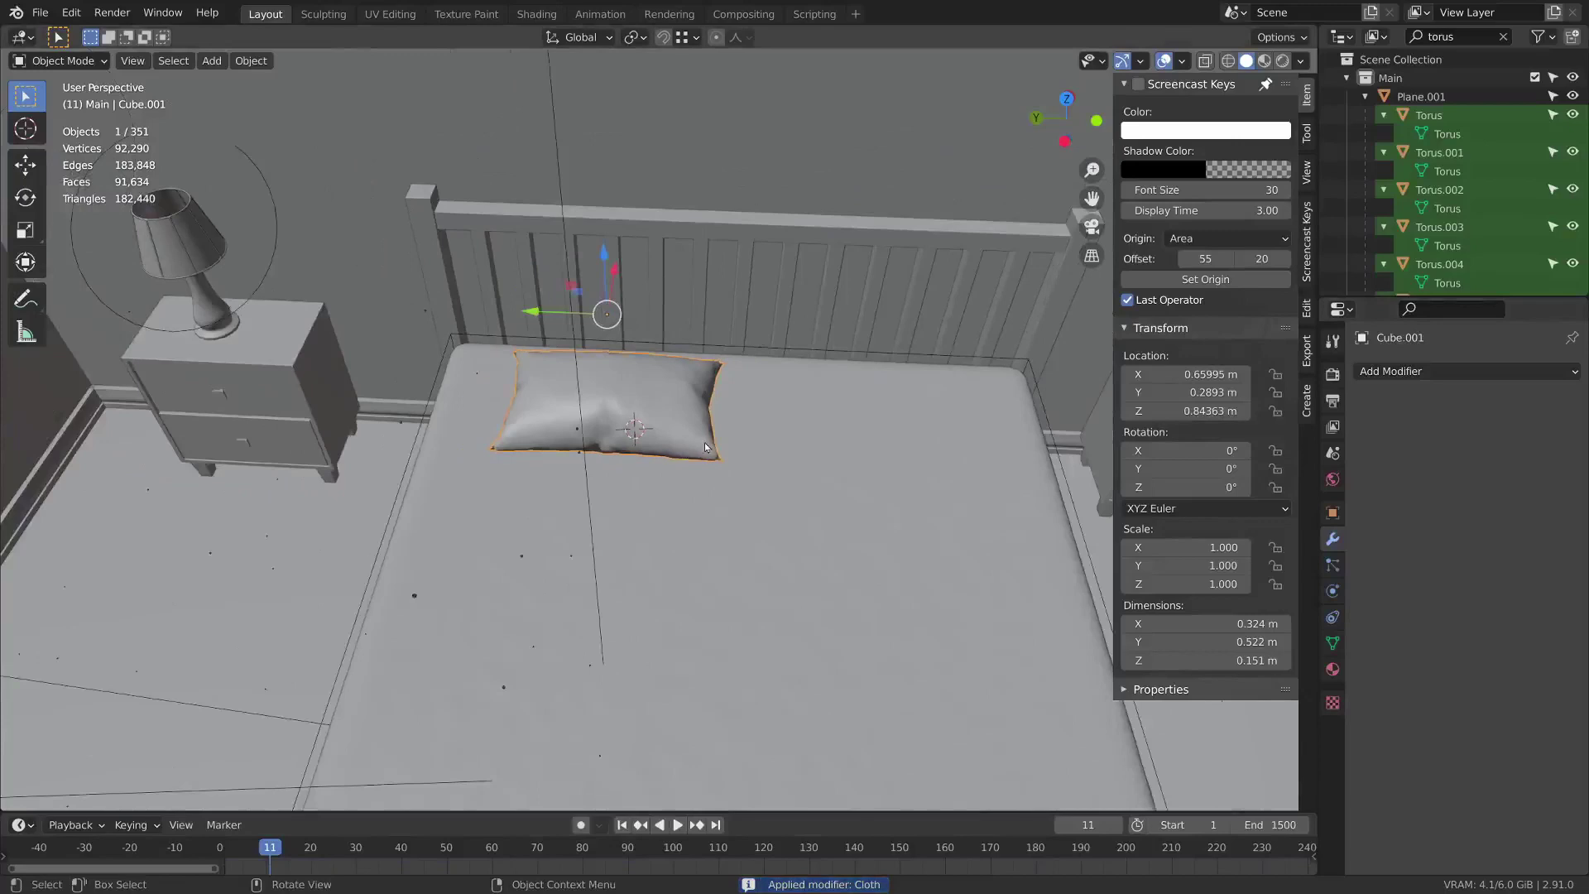
key(alt+d)
key(y)
click(1000, 475)
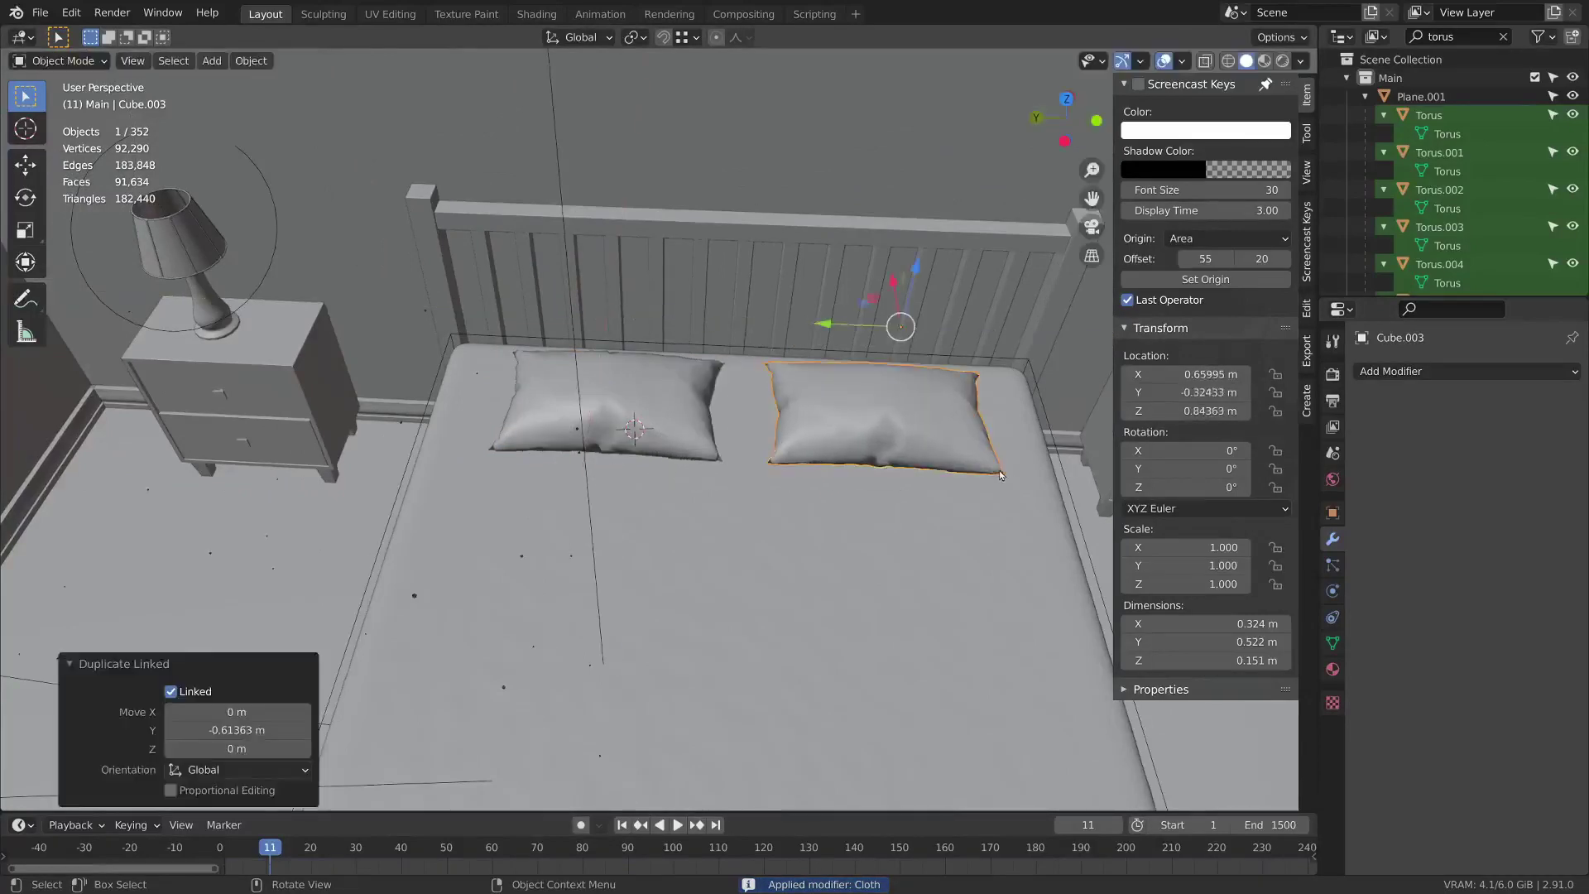
key(r)
key(z)
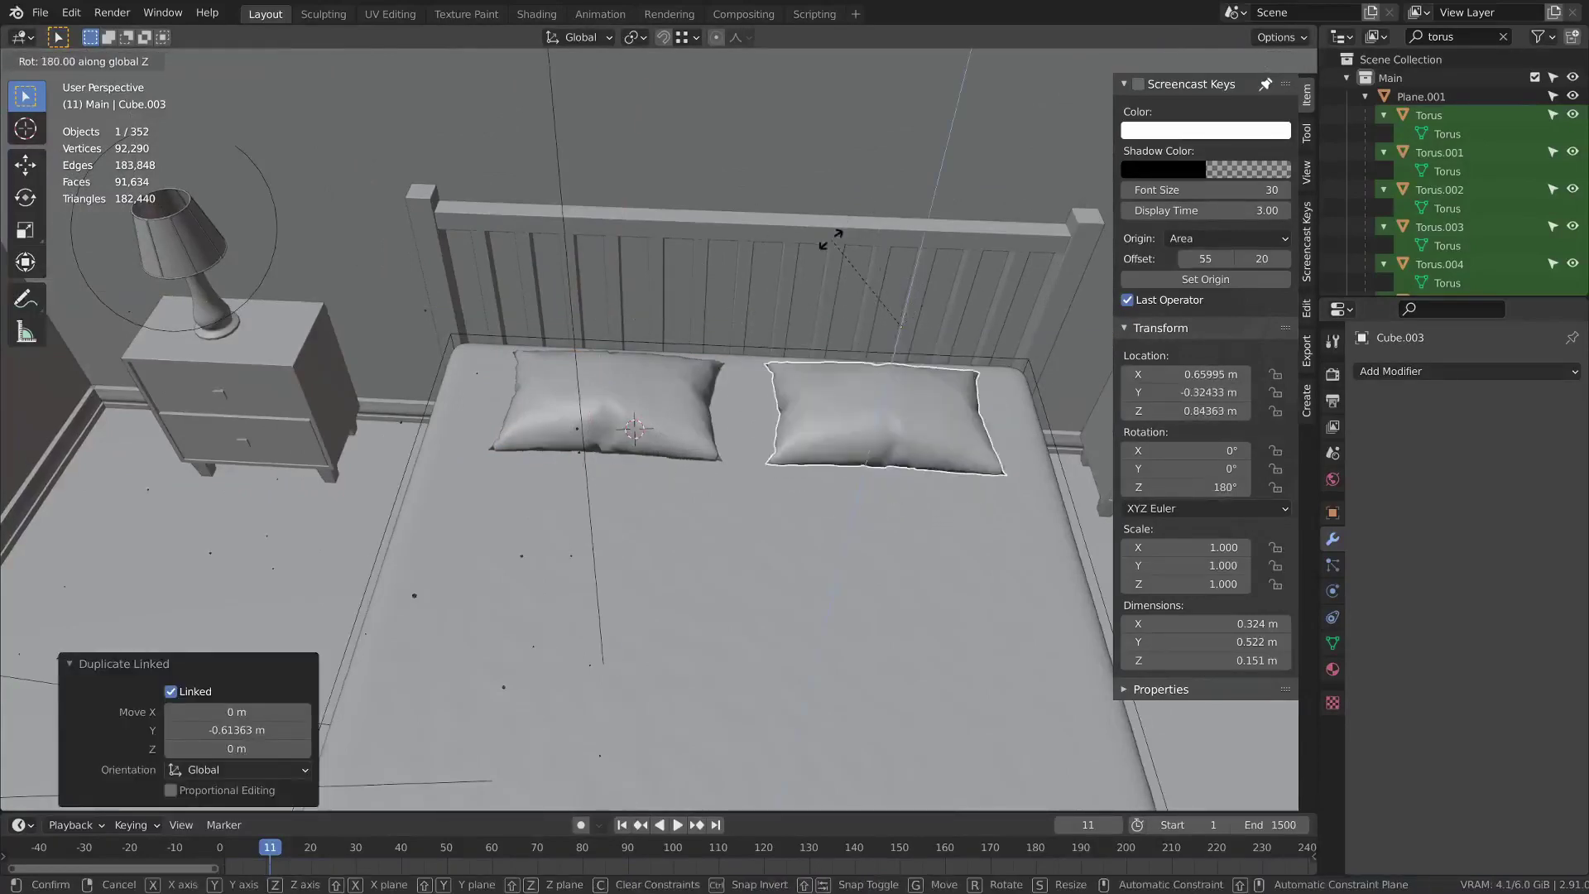
click(831, 240)
Turn the duplicate pillow slightly around Z to a rotation of about 168°.
middle_drag(940, 383, 965, 422)
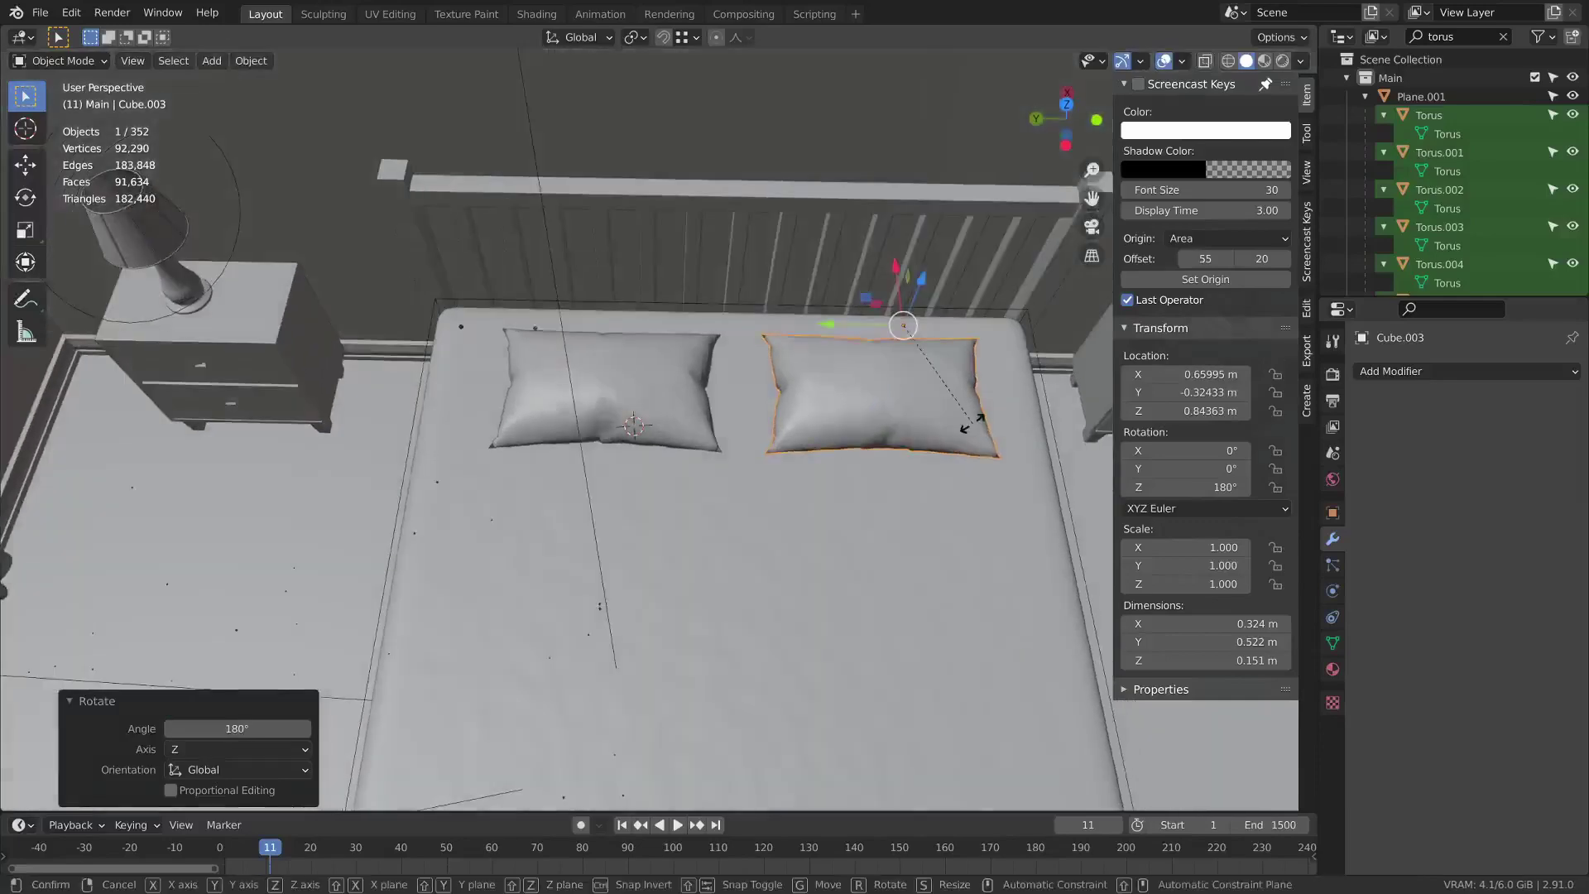
key(r)
key(z)
click(961, 458)
Rotate the original pillow around Z, trying about 16° and settling on about 5.4°.
click(587, 400)
key(r)
key(z)
click(775, 333)
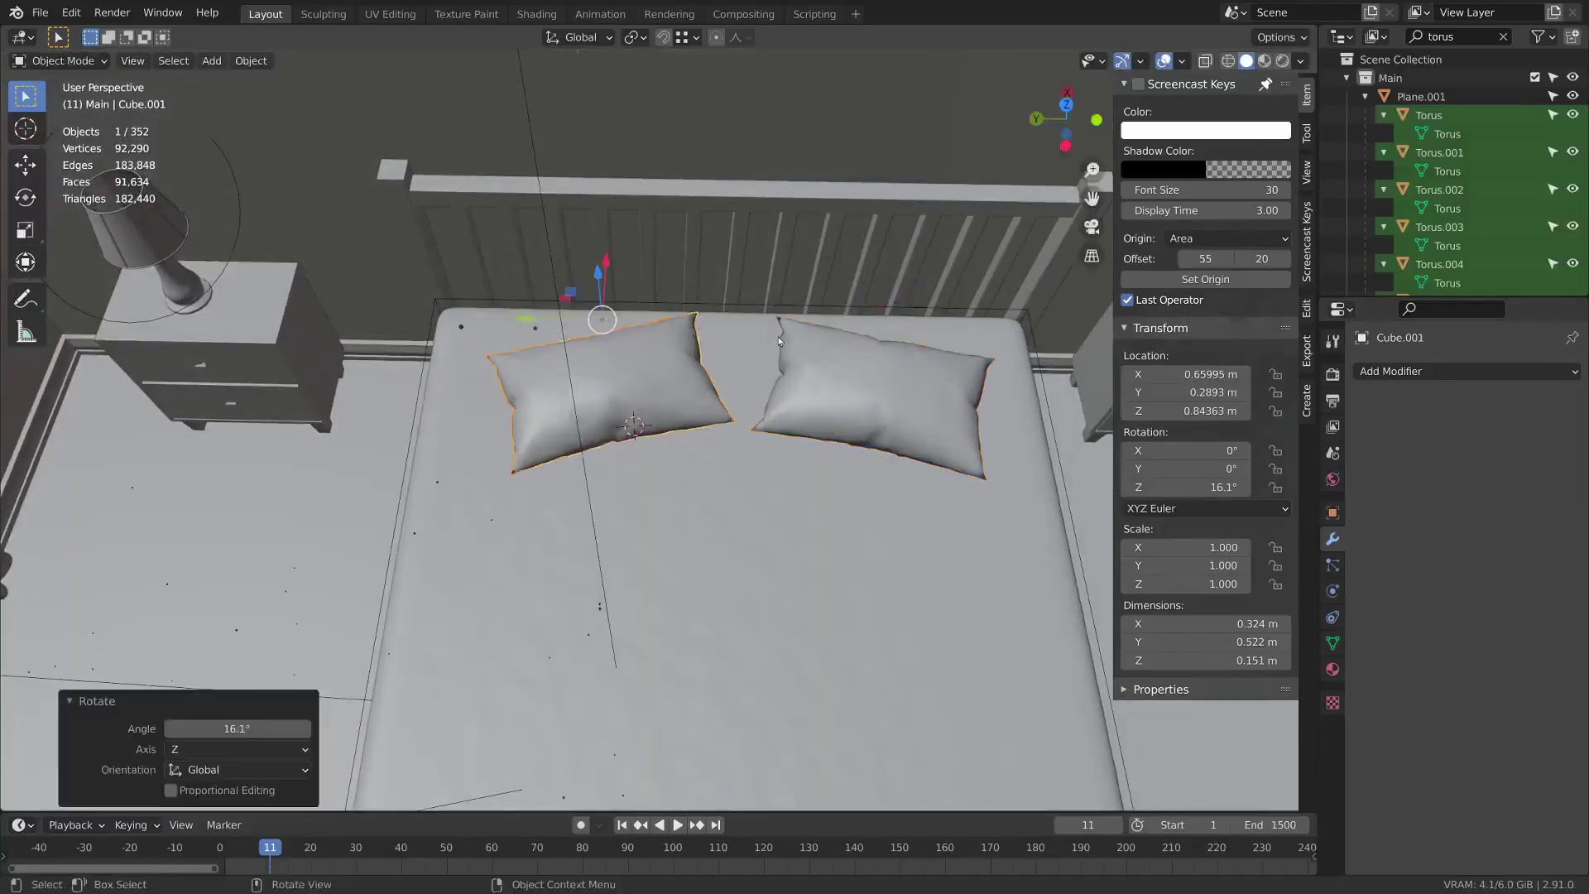
middle_drag(745, 439, 824, 364)
key(r)
key(z)
click(743, 485)
Select both pillows and lower them about 0.04 m along Z onto the mattress.
key(alt+a)
scroll(644, 445, down, 3)
click(803, 480)
shift+click(760, 413)
scroll(824, 365, up, 3)
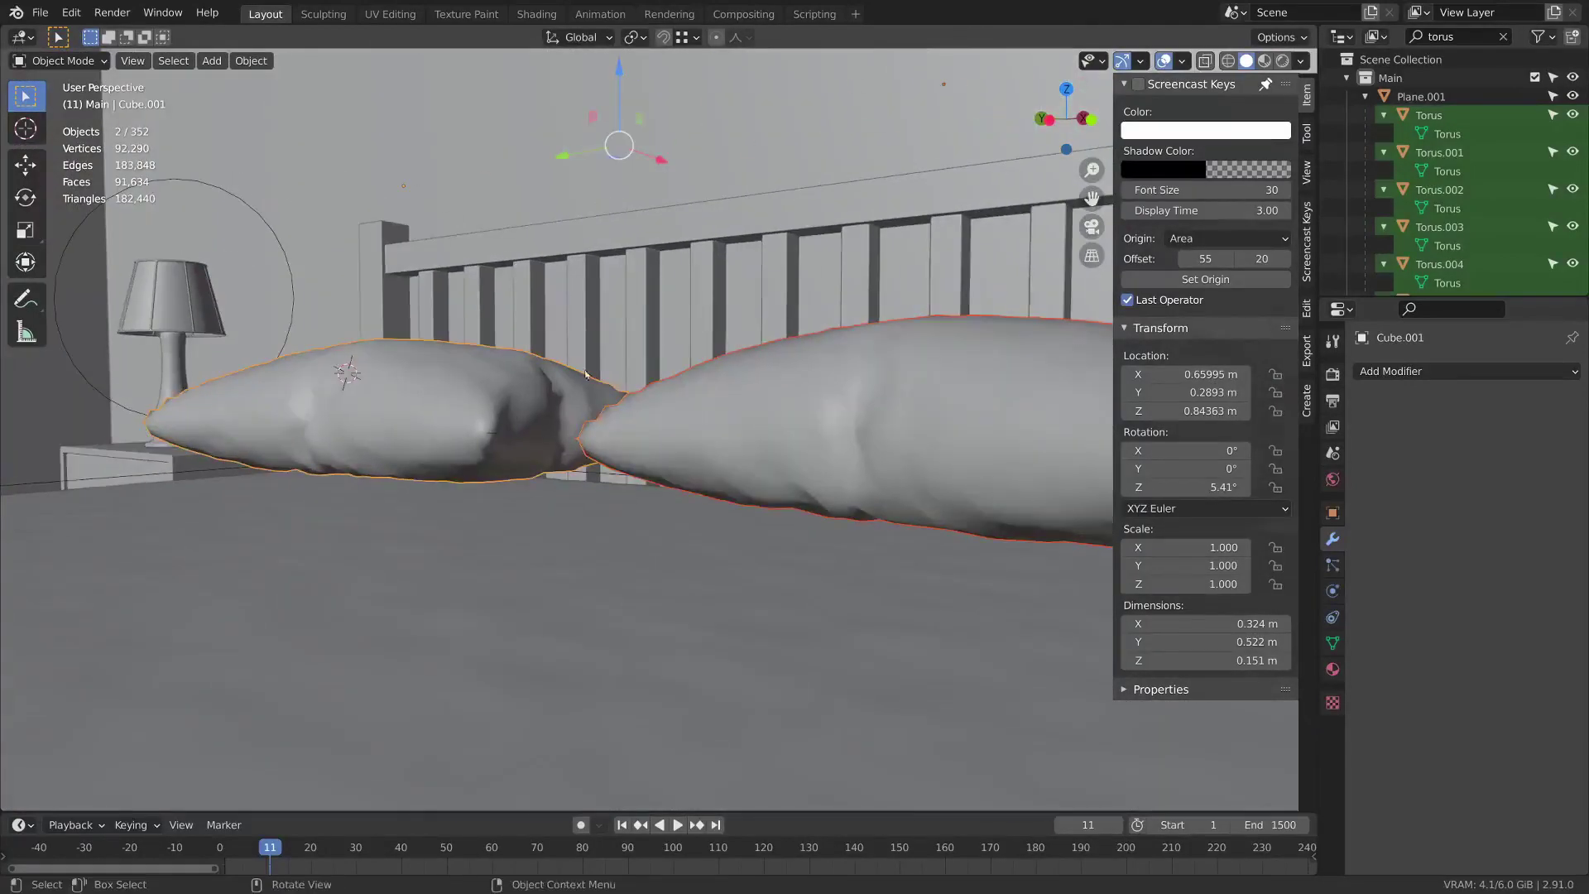
scroll(589, 155, down, 2)
drag(629, 168, 630, 196)
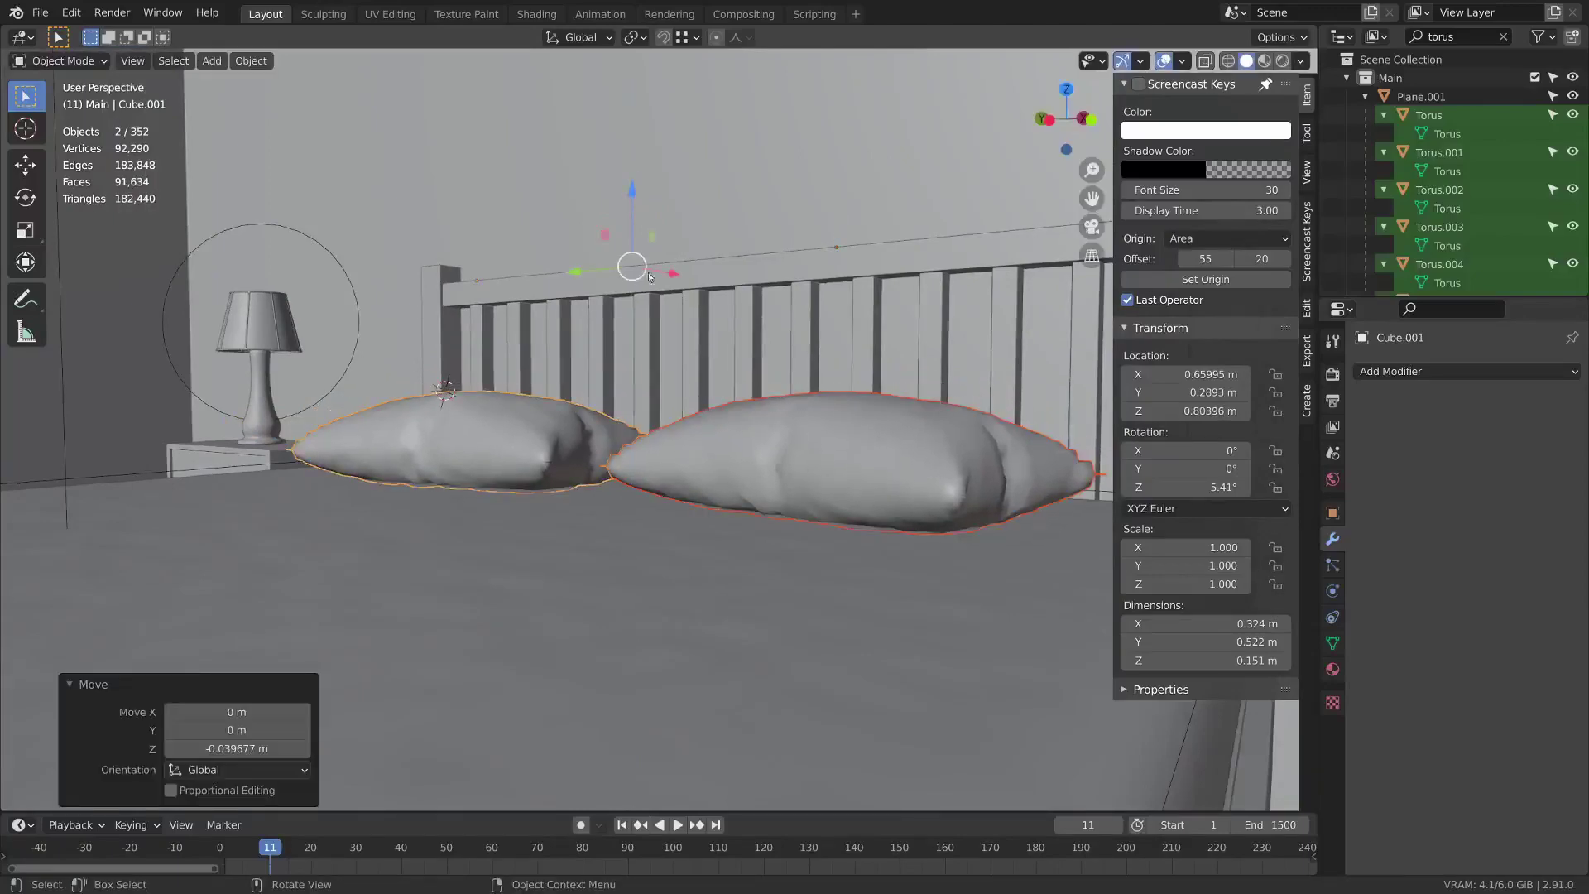
middle_drag(630, 196, 544, 276)
Examine the corners, seams and wrinkles in the pillow reference photos, then move the reference window out of the way.
key(alt+a)
scroll(523, 345, down, 4)
middle_drag(523, 345, 638, 370)
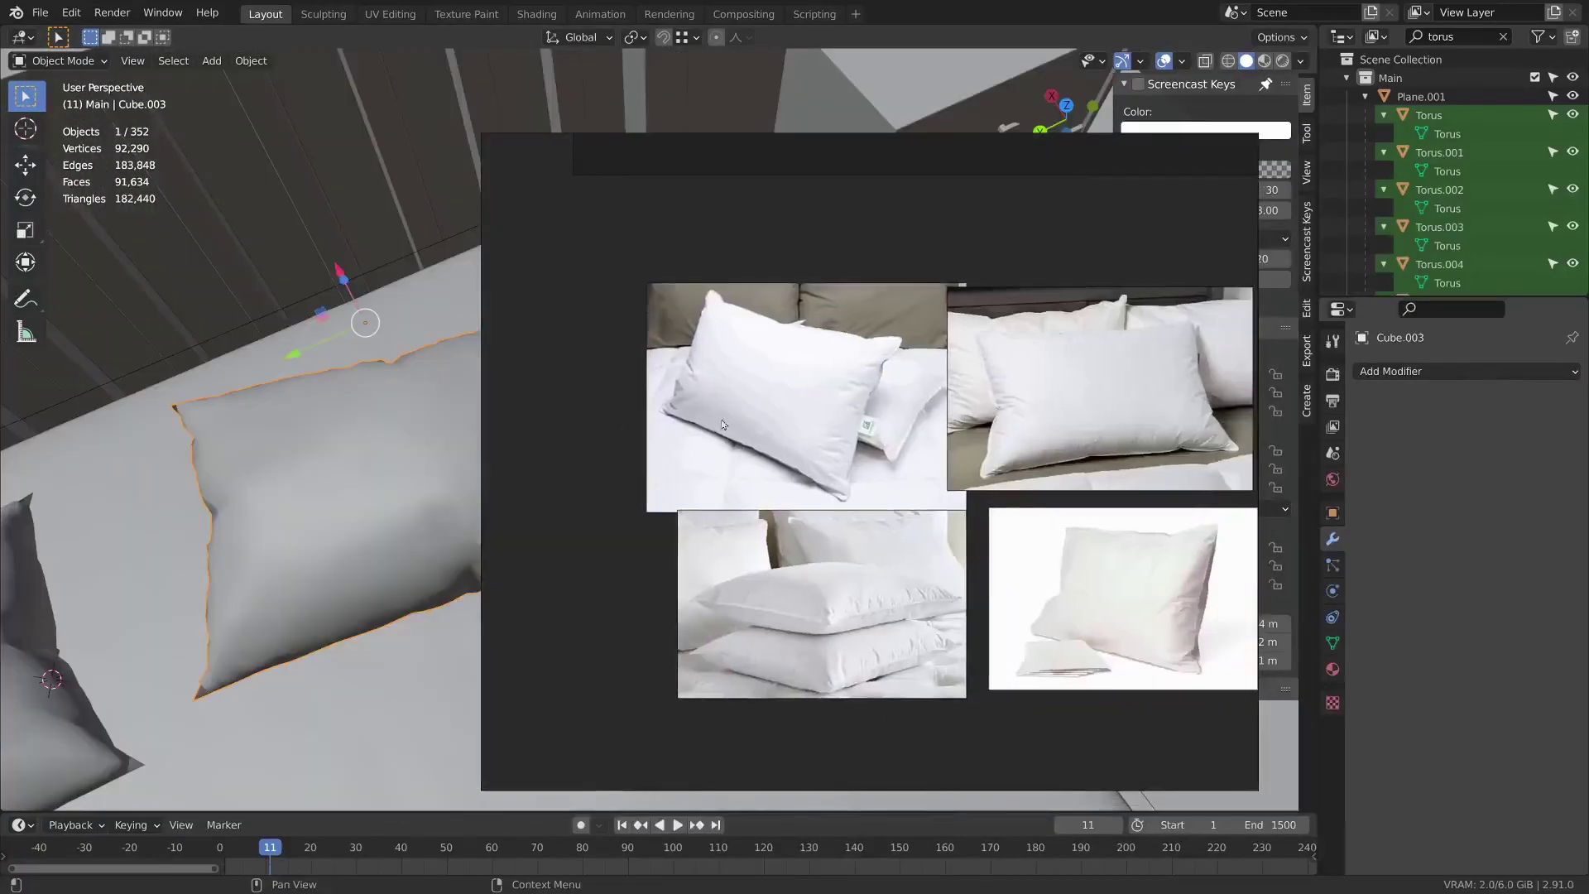
scroll(803, 422, up, 3)
scroll(931, 462, up, 3)
middle_drag(932, 462, 967, 503)
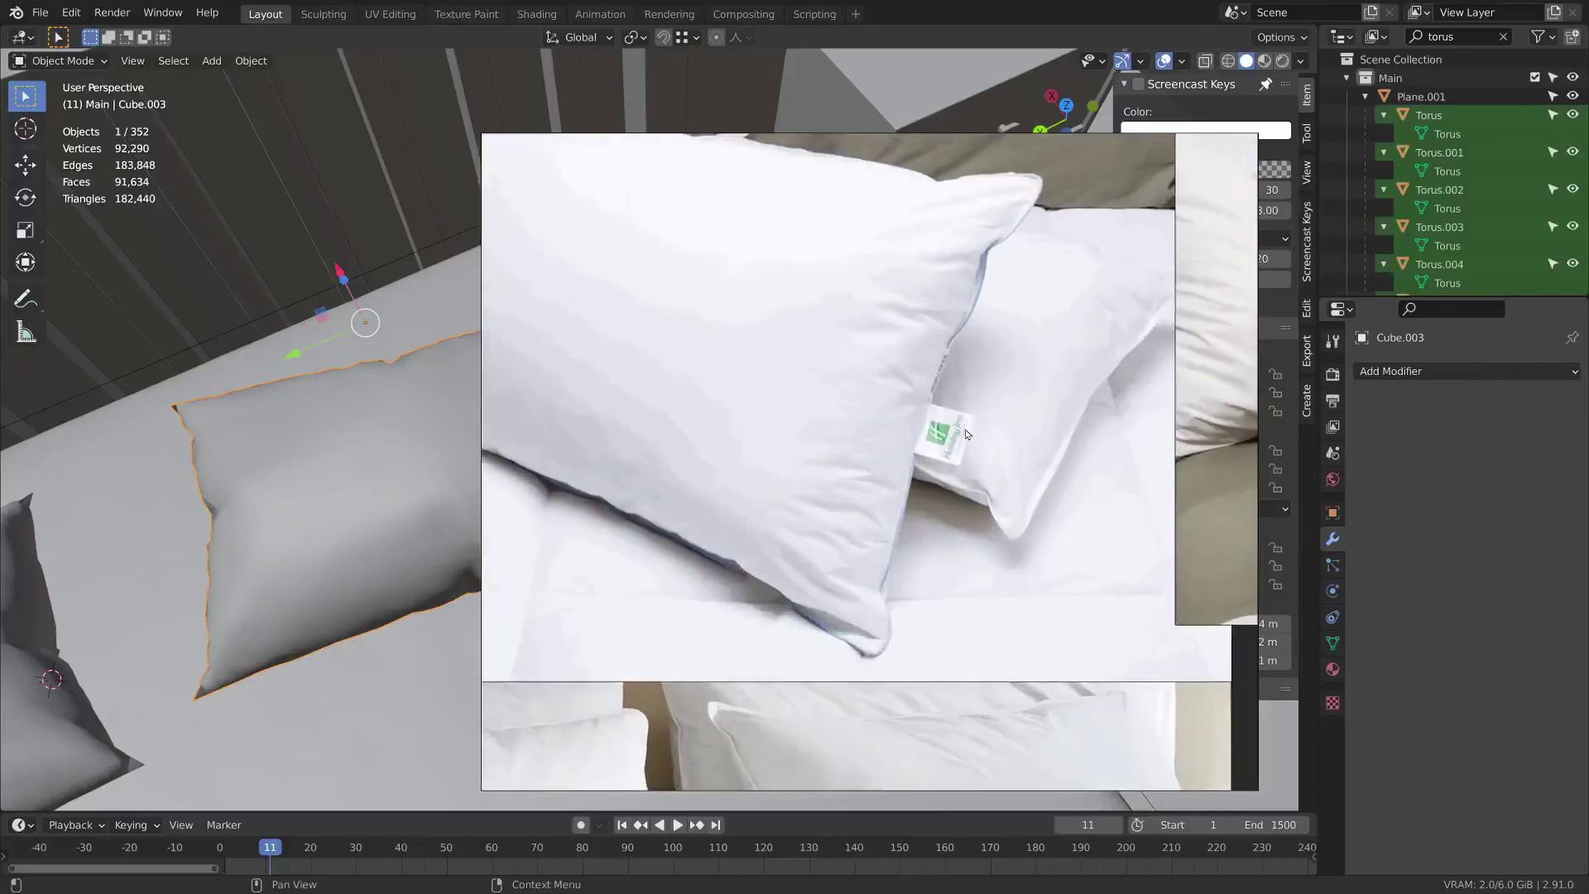
scroll(932, 407, down, 3)
middle_drag(933, 405, 851, 410)
scroll(825, 598, up, 6)
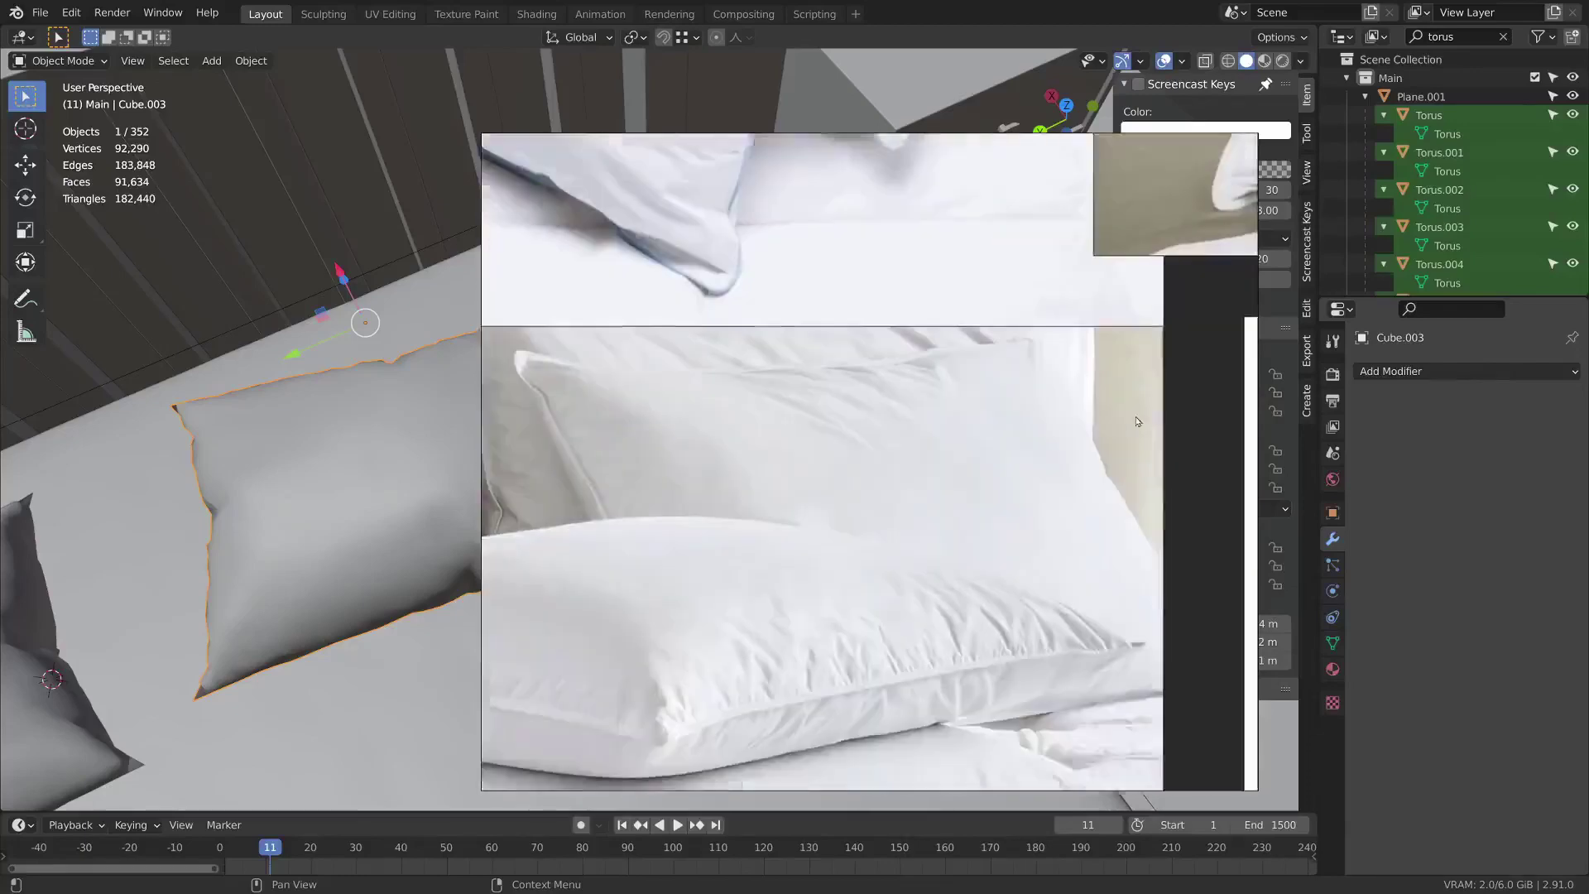
scroll(955, 586, up, 2)
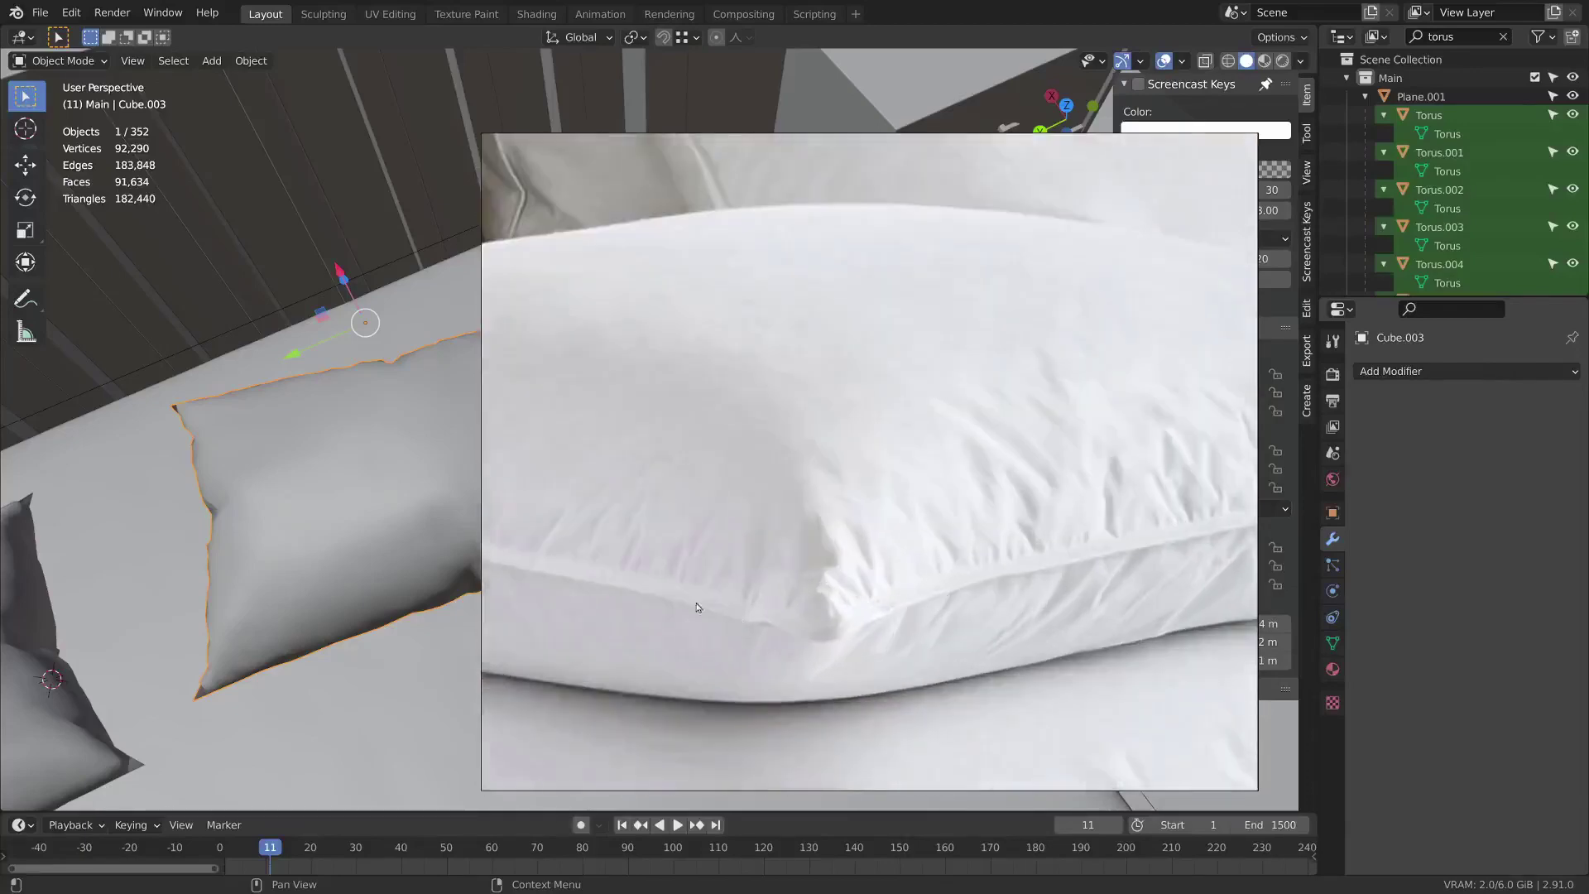
scroll(789, 603, down, 2)
right_drag(865, 508, 1588, 608)
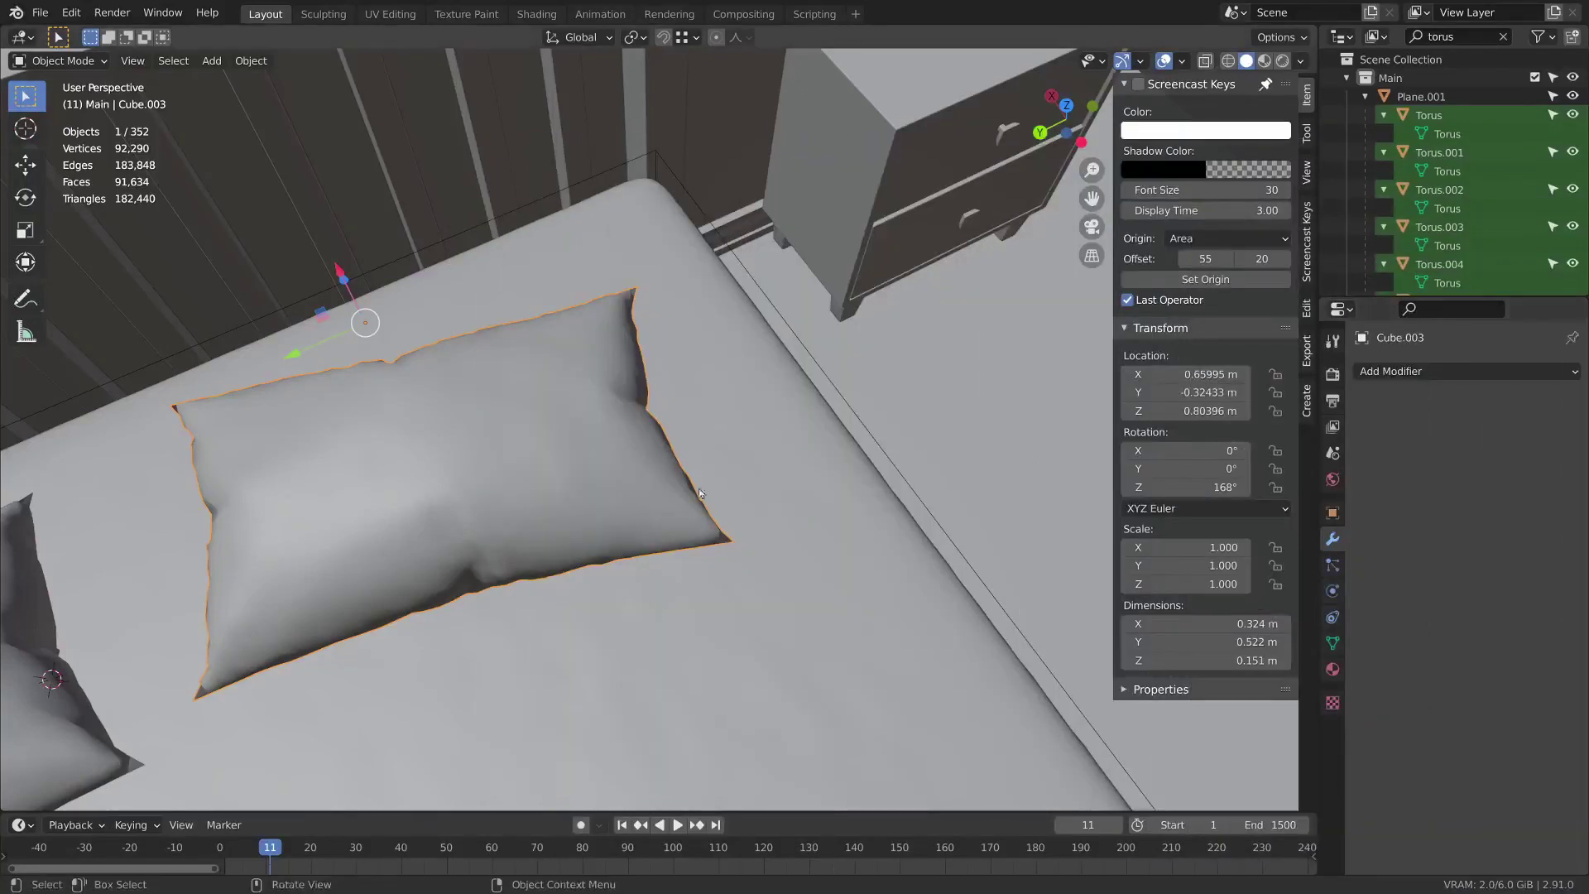
Inspect the duplicate pillow's mesh and front corner up close.
middle_drag(952, 543, 720, 397)
scroll(809, 466, up, 3)
key(Tab)
scroll(778, 443, up, 2)
key(alt+a)
scroll(778, 443, down, 2)
key(Tab)
scroll(629, 364, up, 4)
shift+middle_drag(919, 482, 668, 460)
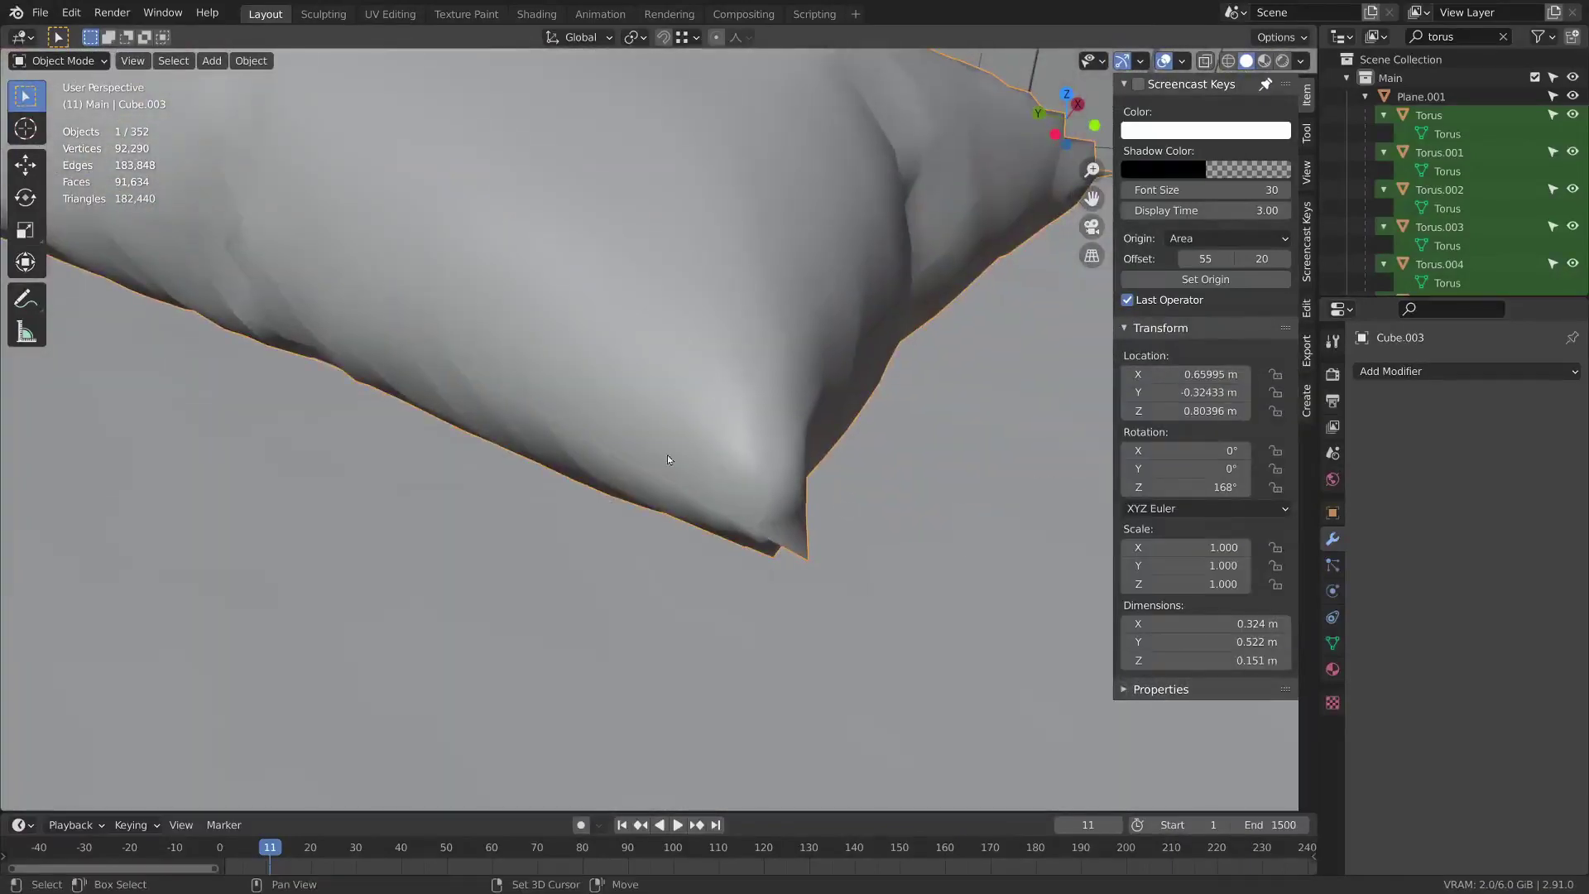
middle_drag(772, 481, 854, 412)
Select the duplicate pillow's four corner vertices and scale them inward to about 0.97 along local X and 0.96 along local Y.
key(Tab)
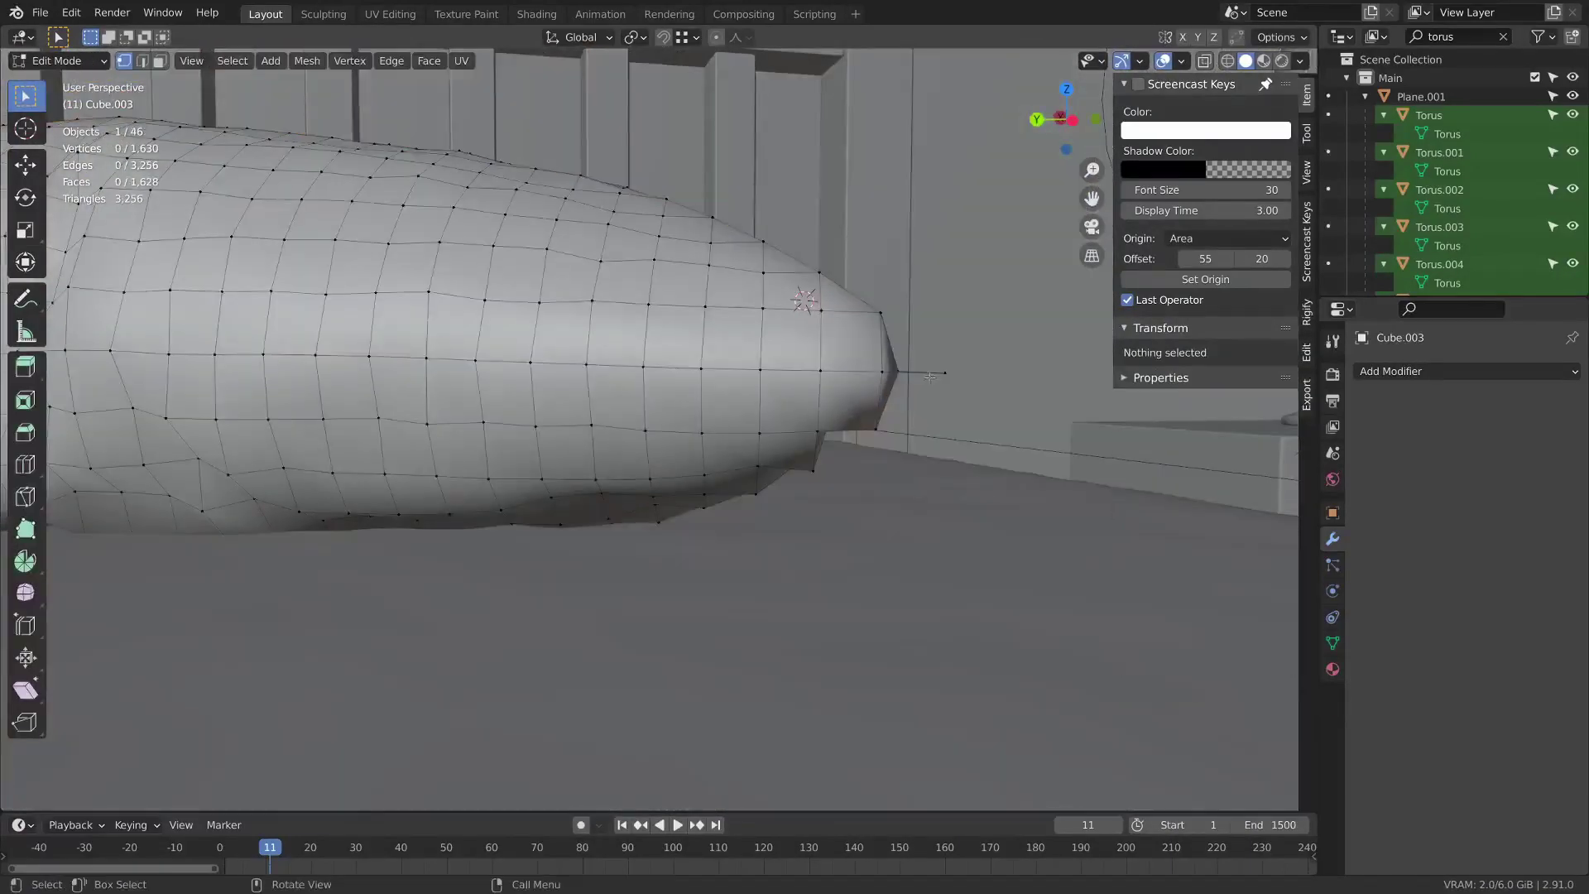
middle_drag(935, 377, 910, 451)
click(916, 496)
scroll(915, 496, down, 7)
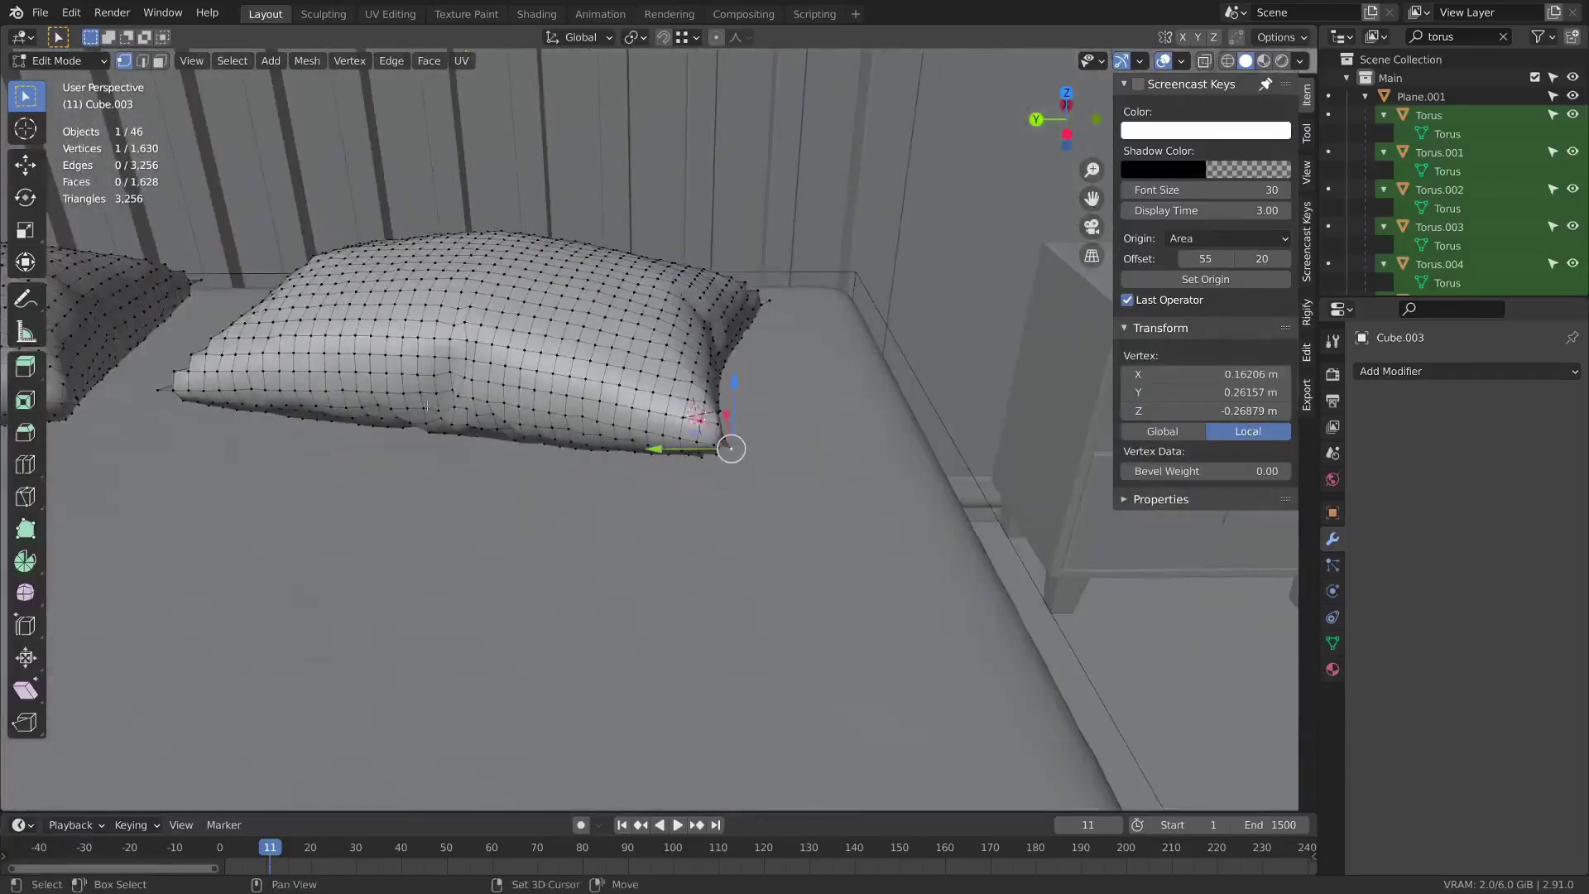
shift+middle_drag(119, 428, 207, 420)
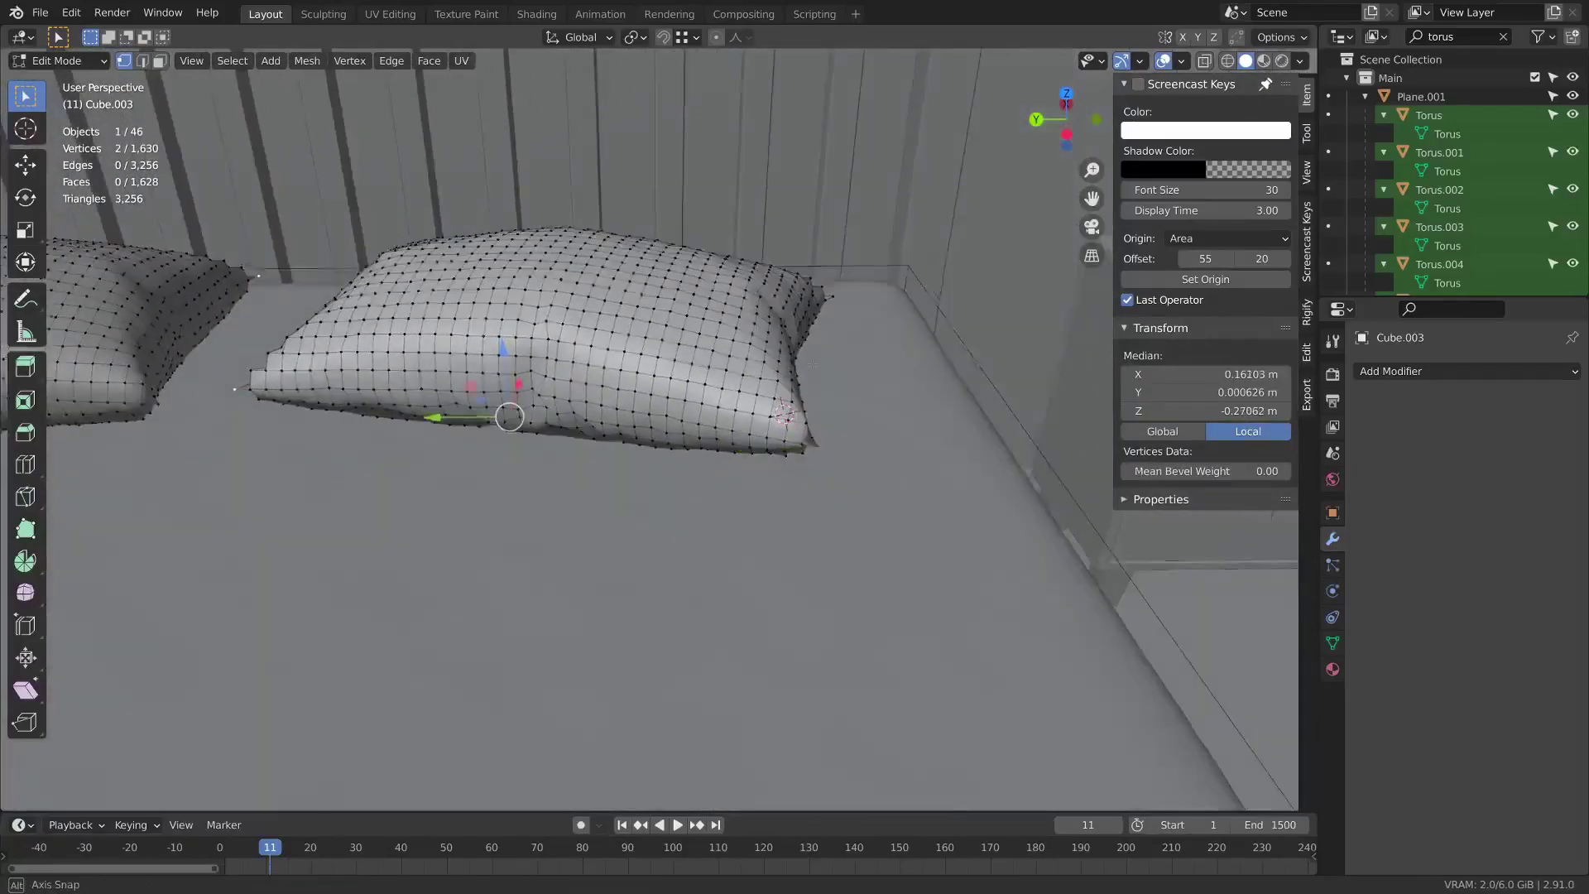
middle_drag(497, 348, 335, 192)
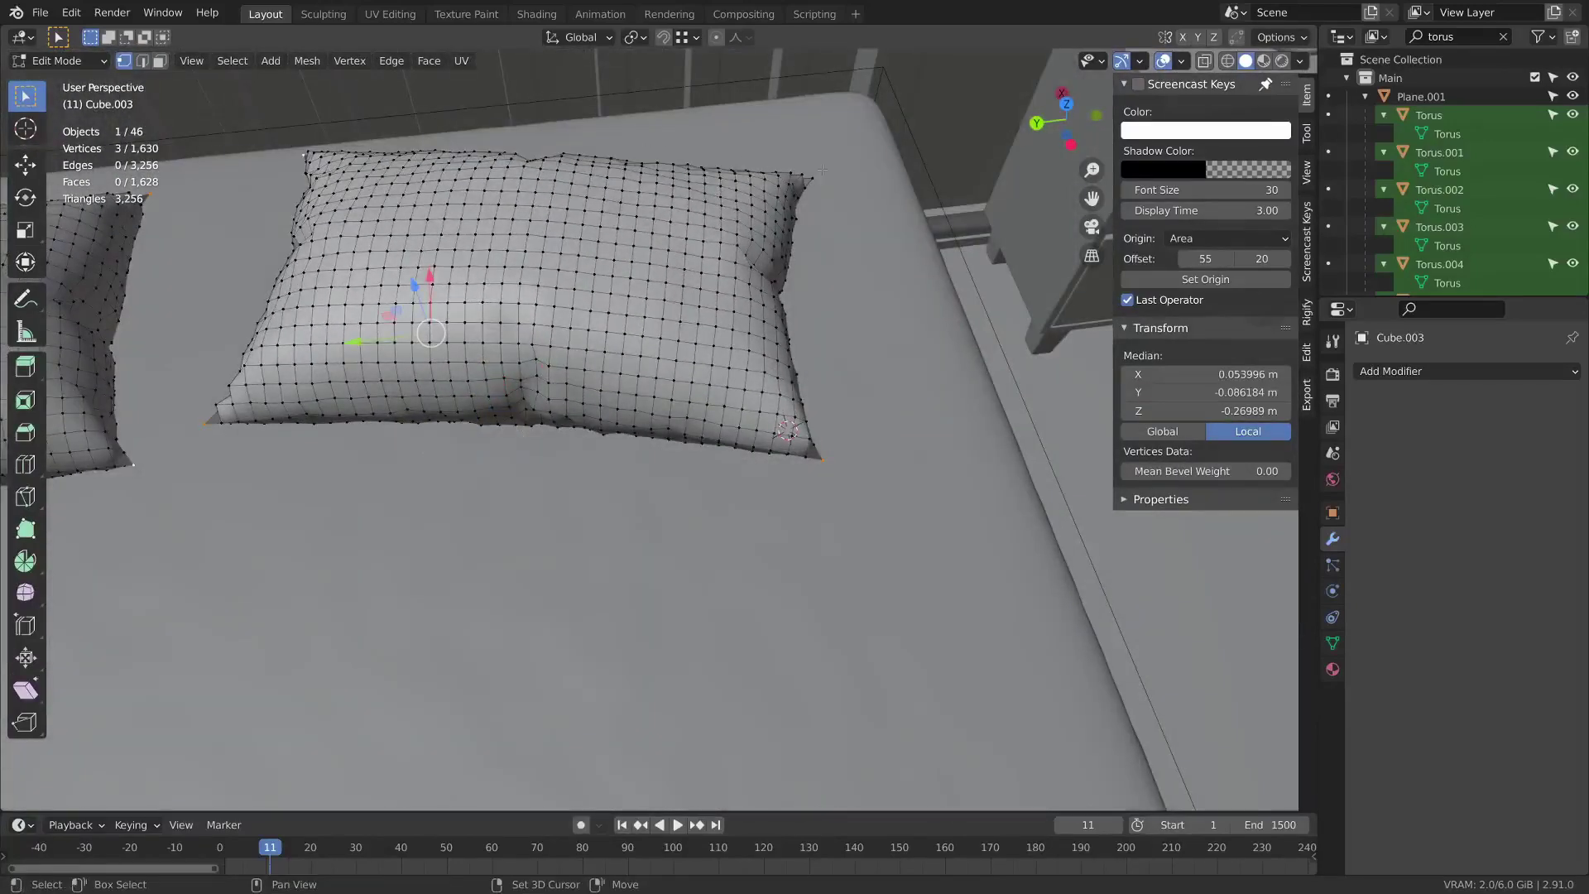
middle_drag(988, 394, 943, 331)
key(s)
key(x)
key(x)
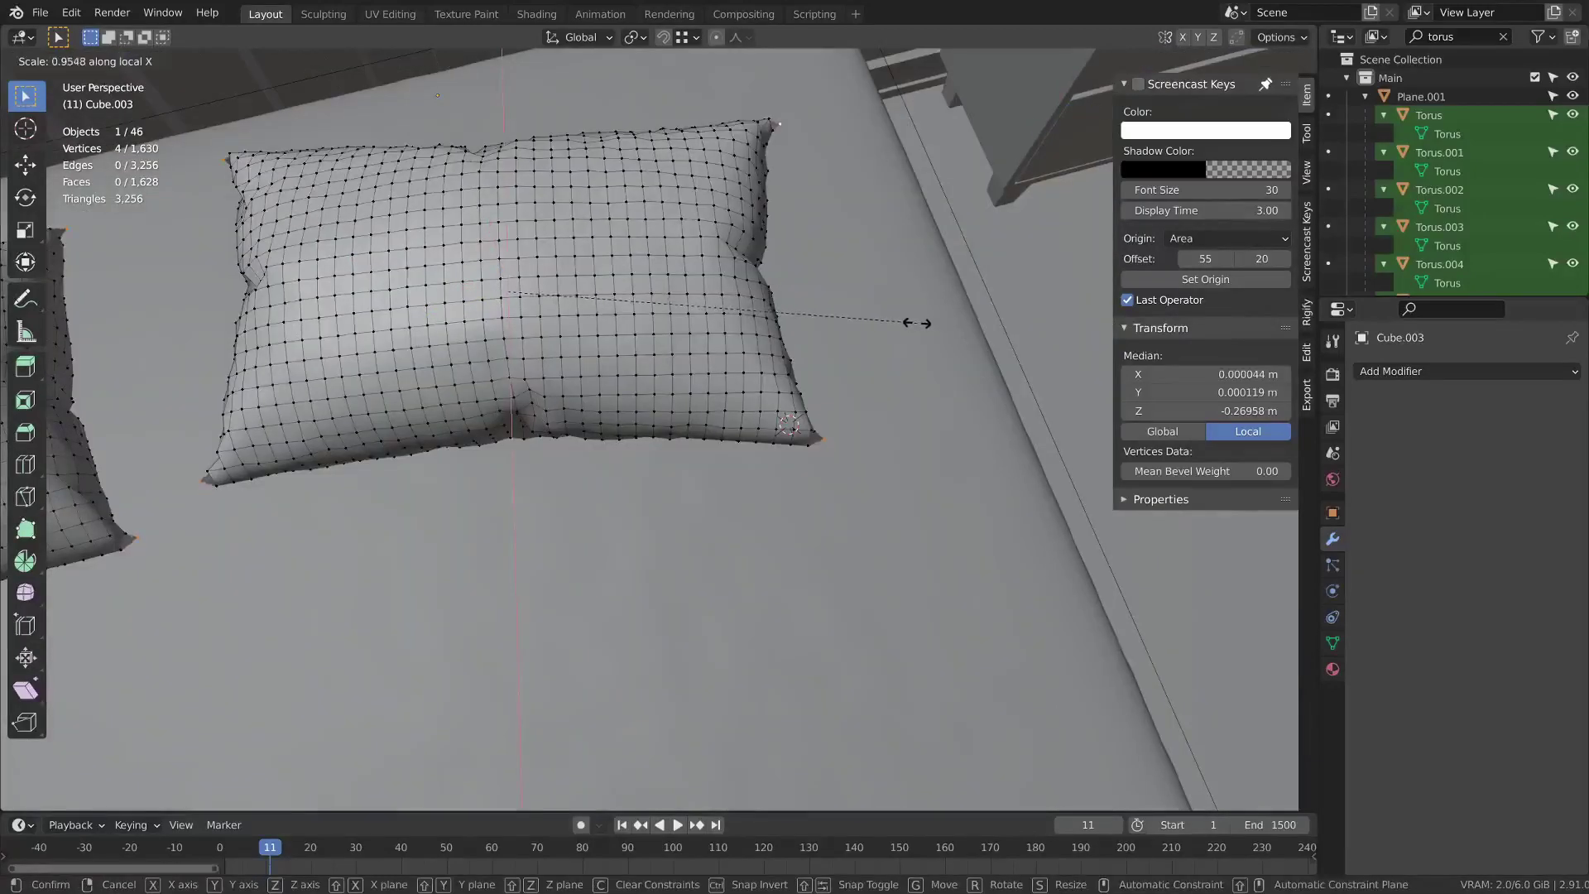
click(916, 323)
key(s)
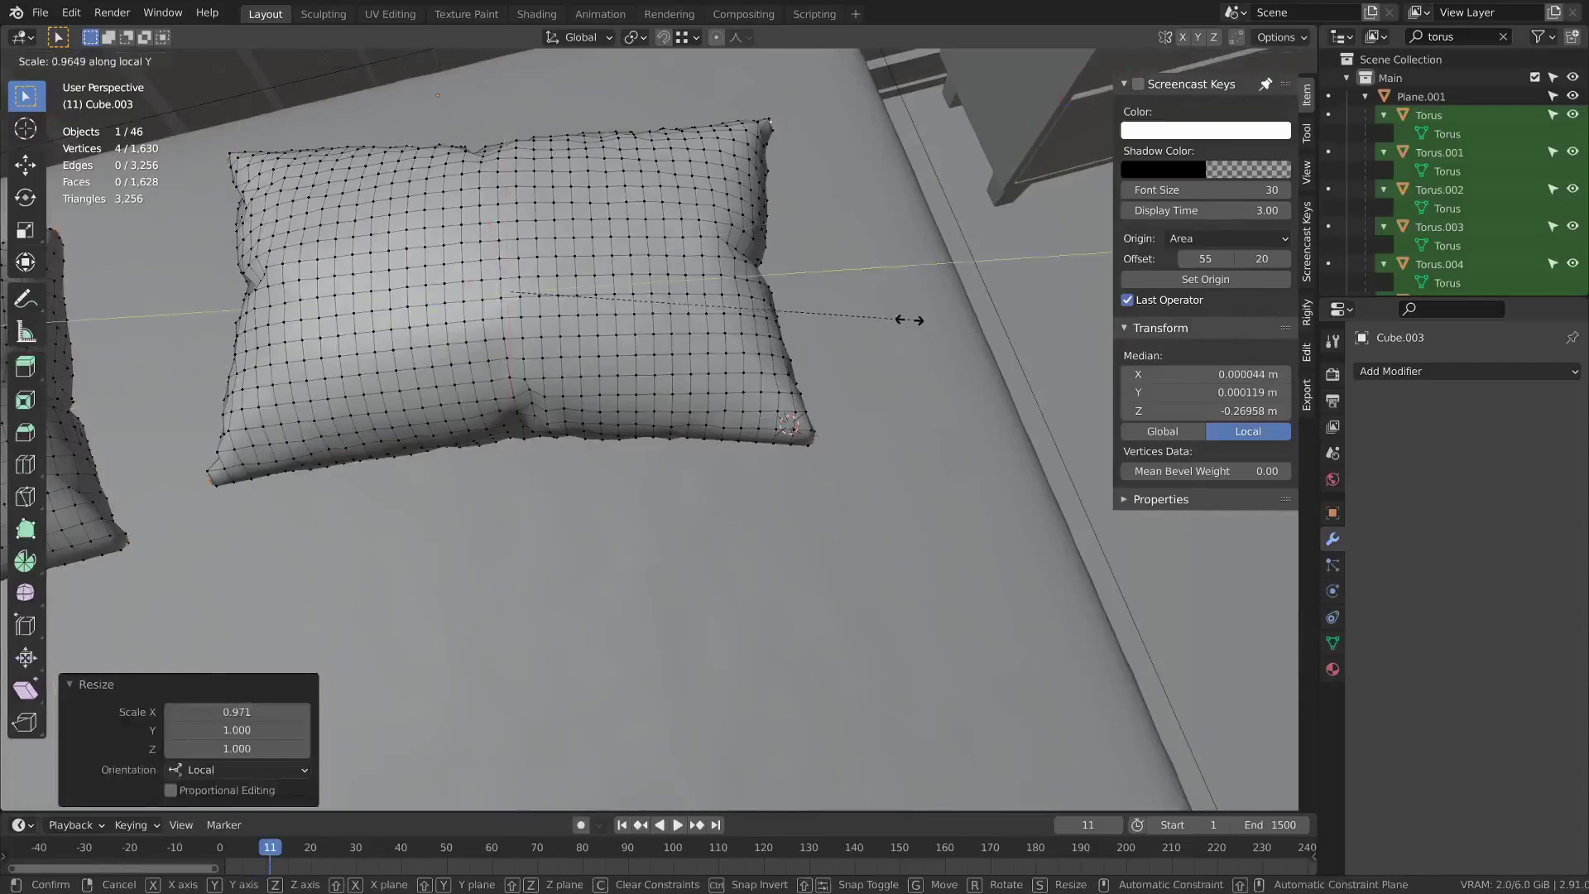
click(910, 320)
Select the edge loop along the duplicate pillow's side seam and bevel it about 0.007 m wide with one segment.
middle_drag(911, 320, 594, 442)
key(2)
scroll(678, 389, up, 3)
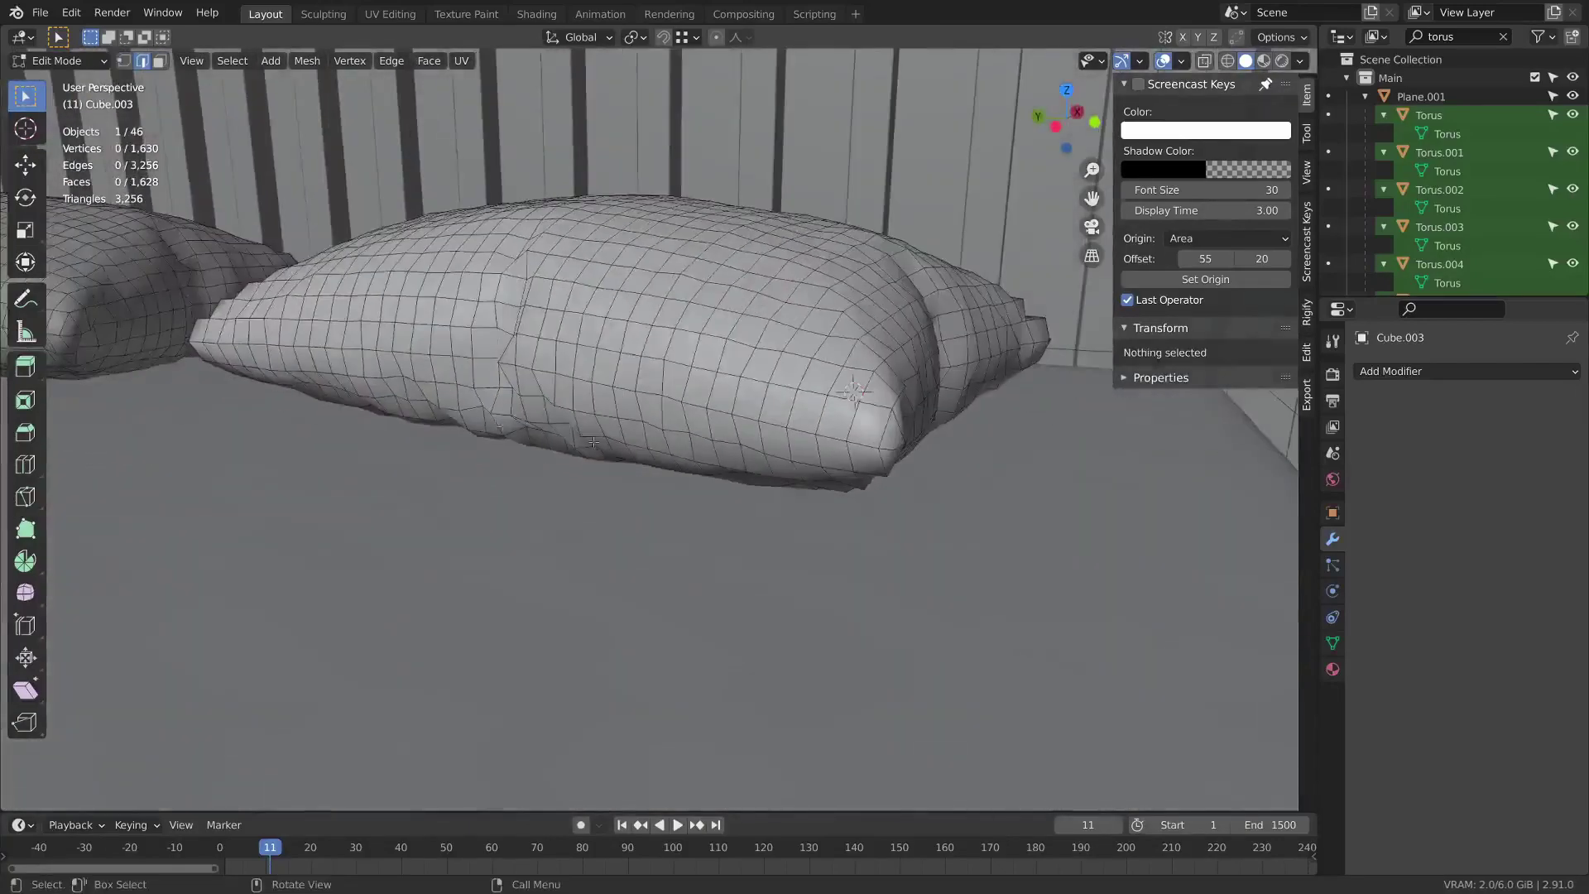
alt+click(863, 447)
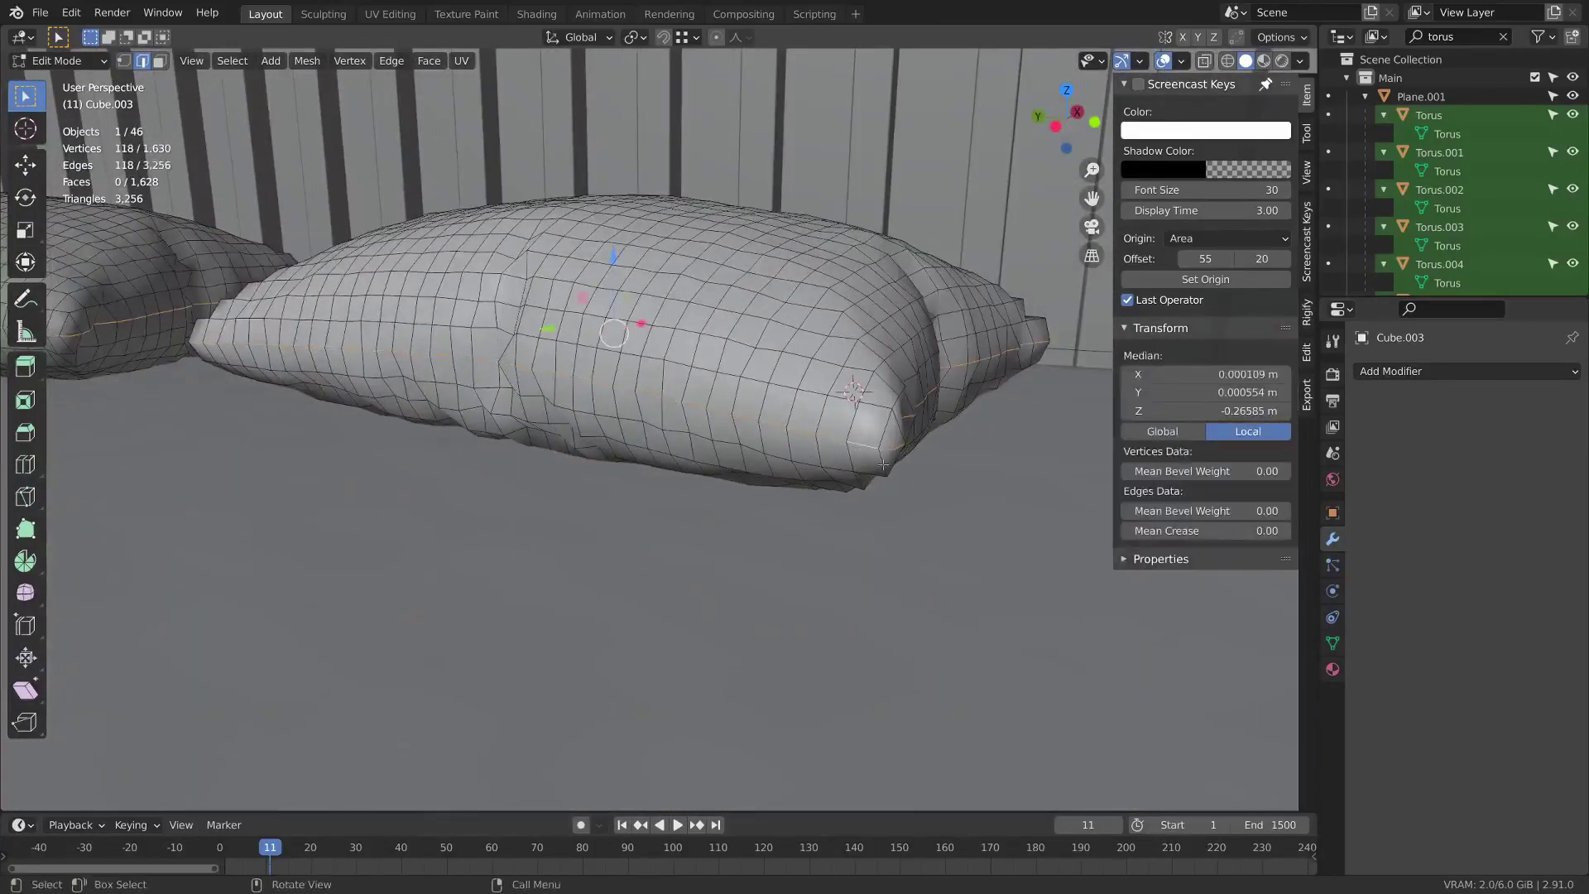
key(ctrl+b)
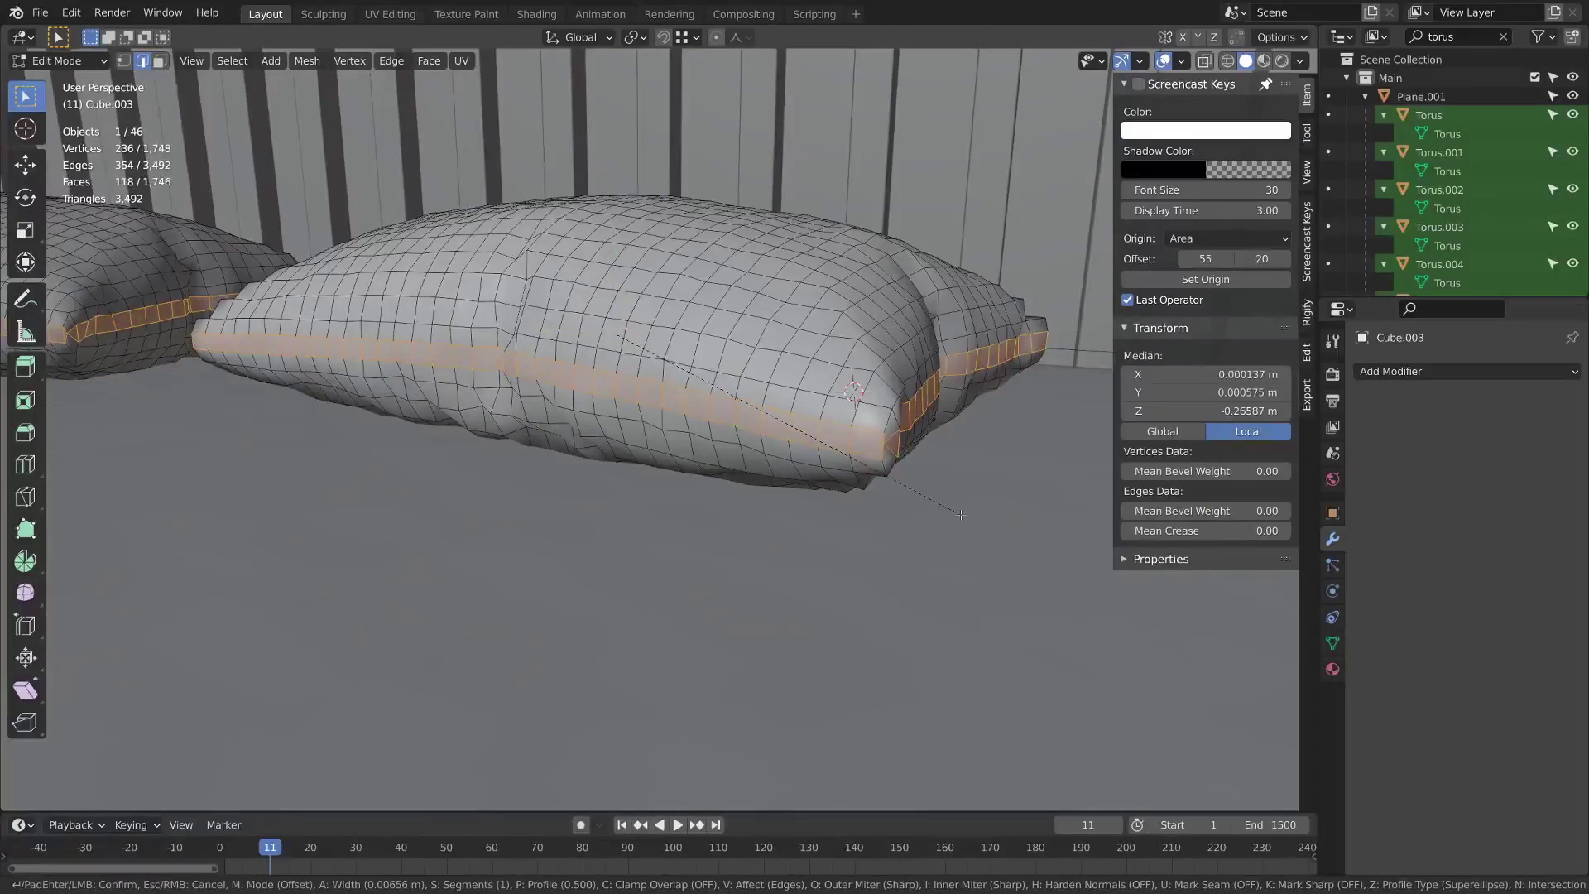
click(957, 514)
Raise the bevelled seam's vertex at one pillow corner about 0.003 m along Z.
middle_drag(957, 514, 548, 310)
key(1)
click(548, 309)
drag(550, 314, 547, 291)
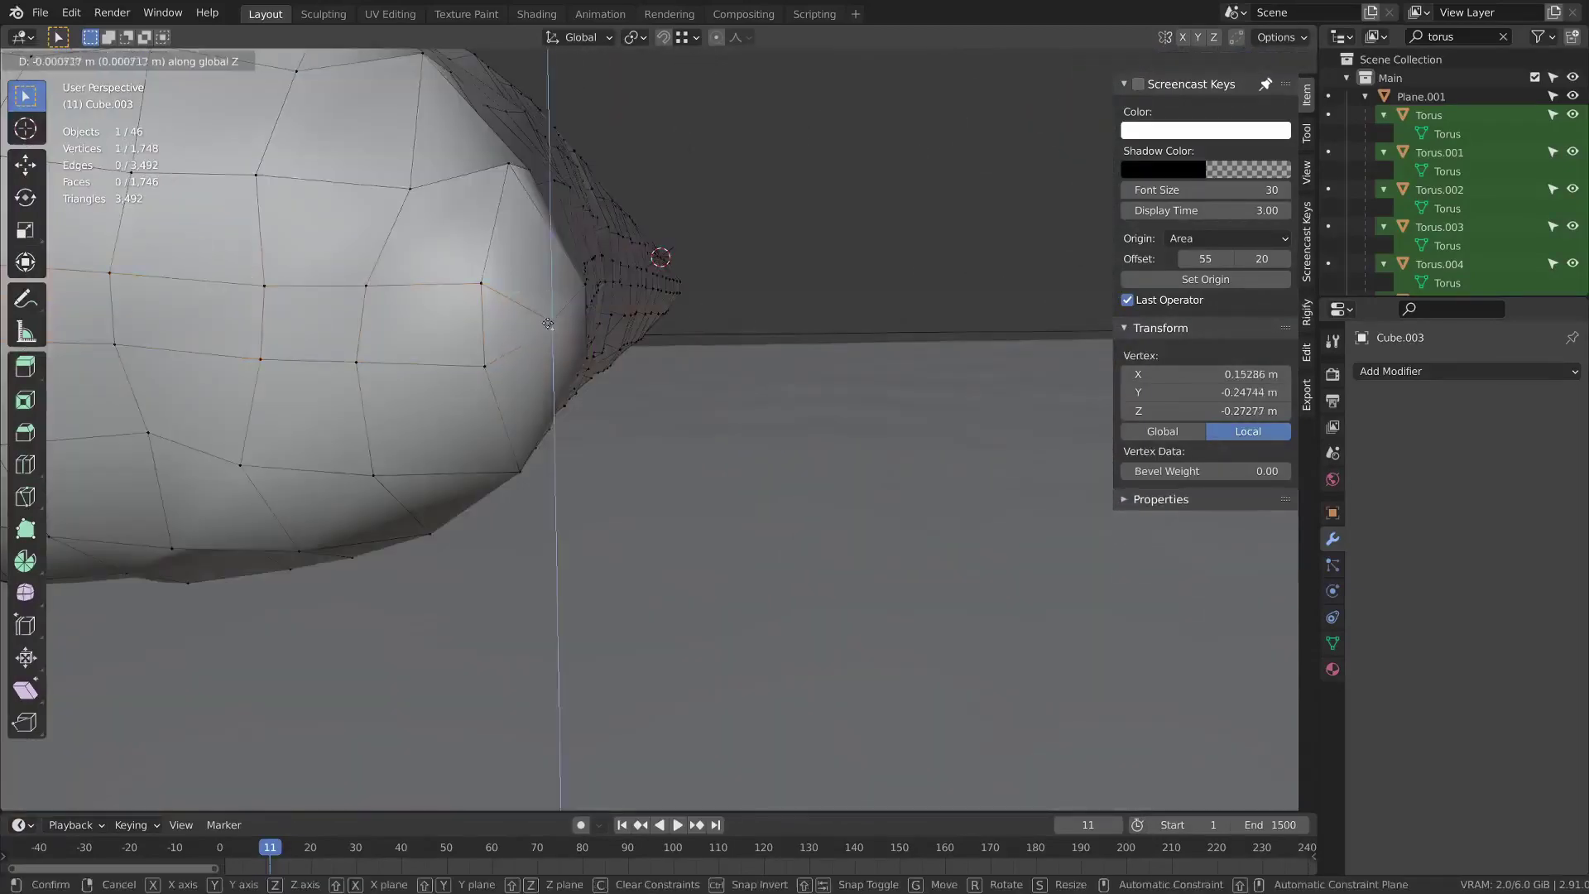
drag(549, 348, 551, 253)
click(552, 321)
Reposition the vertex and edge at the next bevelled corner to even out the seam band.
middle_drag(861, 372, 610, 383)
scroll(721, 373, up, 4)
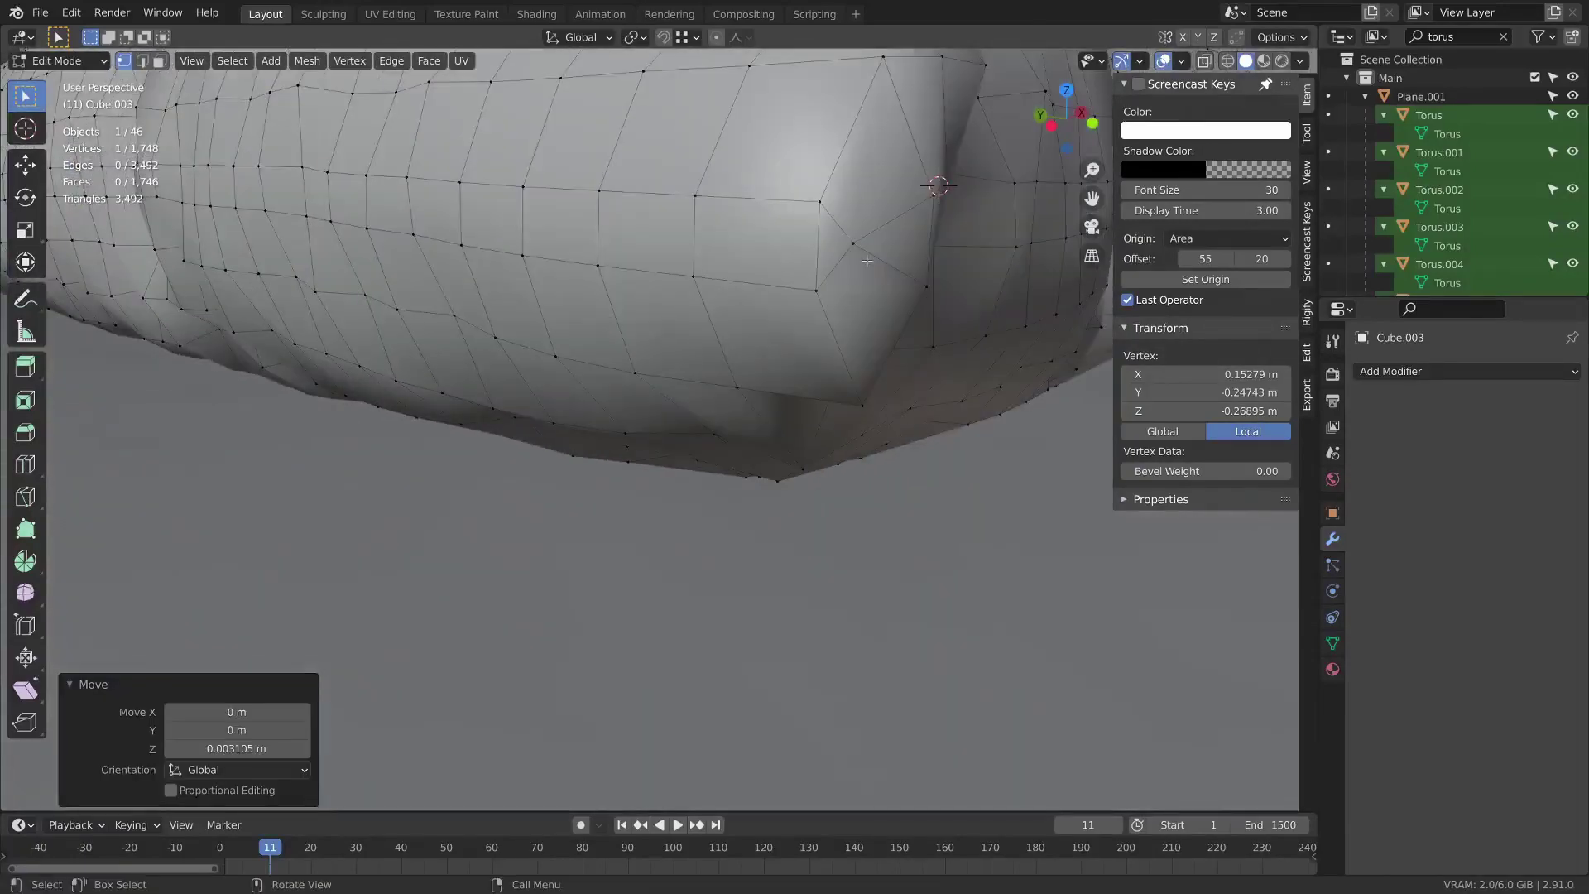
mouse_move(867, 260)
mouse_down()
mouse_move(871, 322)
mouse_move(854, 249)
mouse_up()
click(861, 231)
scroll(861, 231, down, 5)
middle_drag(828, 273, 397, 389)
key(2)
click(615, 390)
key(g)
click(620, 394)
Move the seam vertex at another pillow corner slightly and slide it along its edge to widen the band evenly.
middle_drag(794, 422, 704, 435)
key(1)
click(713, 440)
key(g)
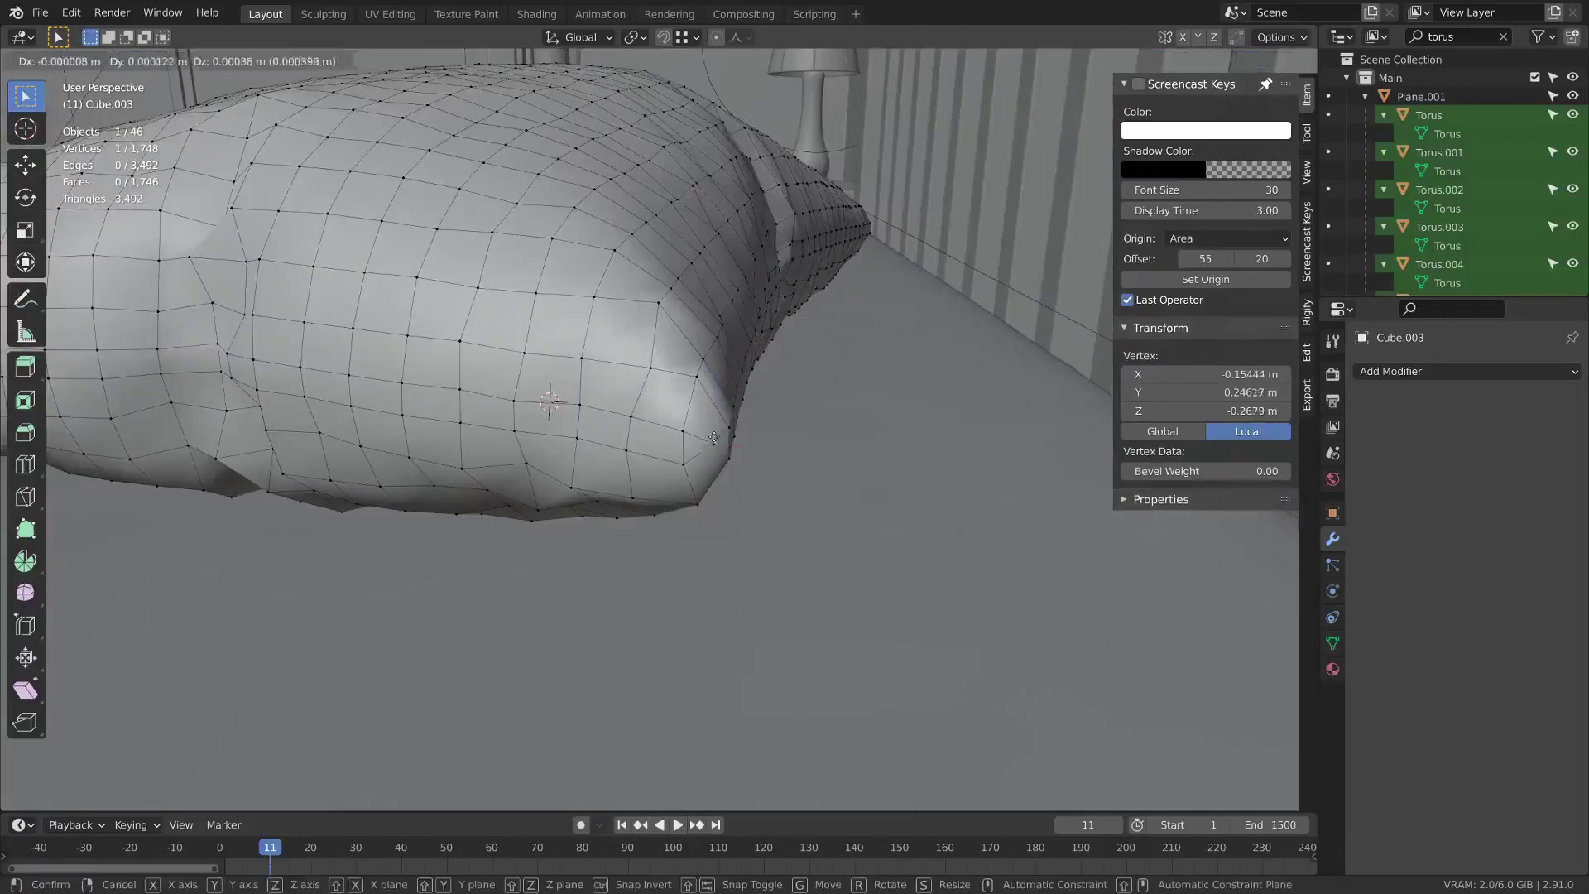
click(714, 460)
key(g)
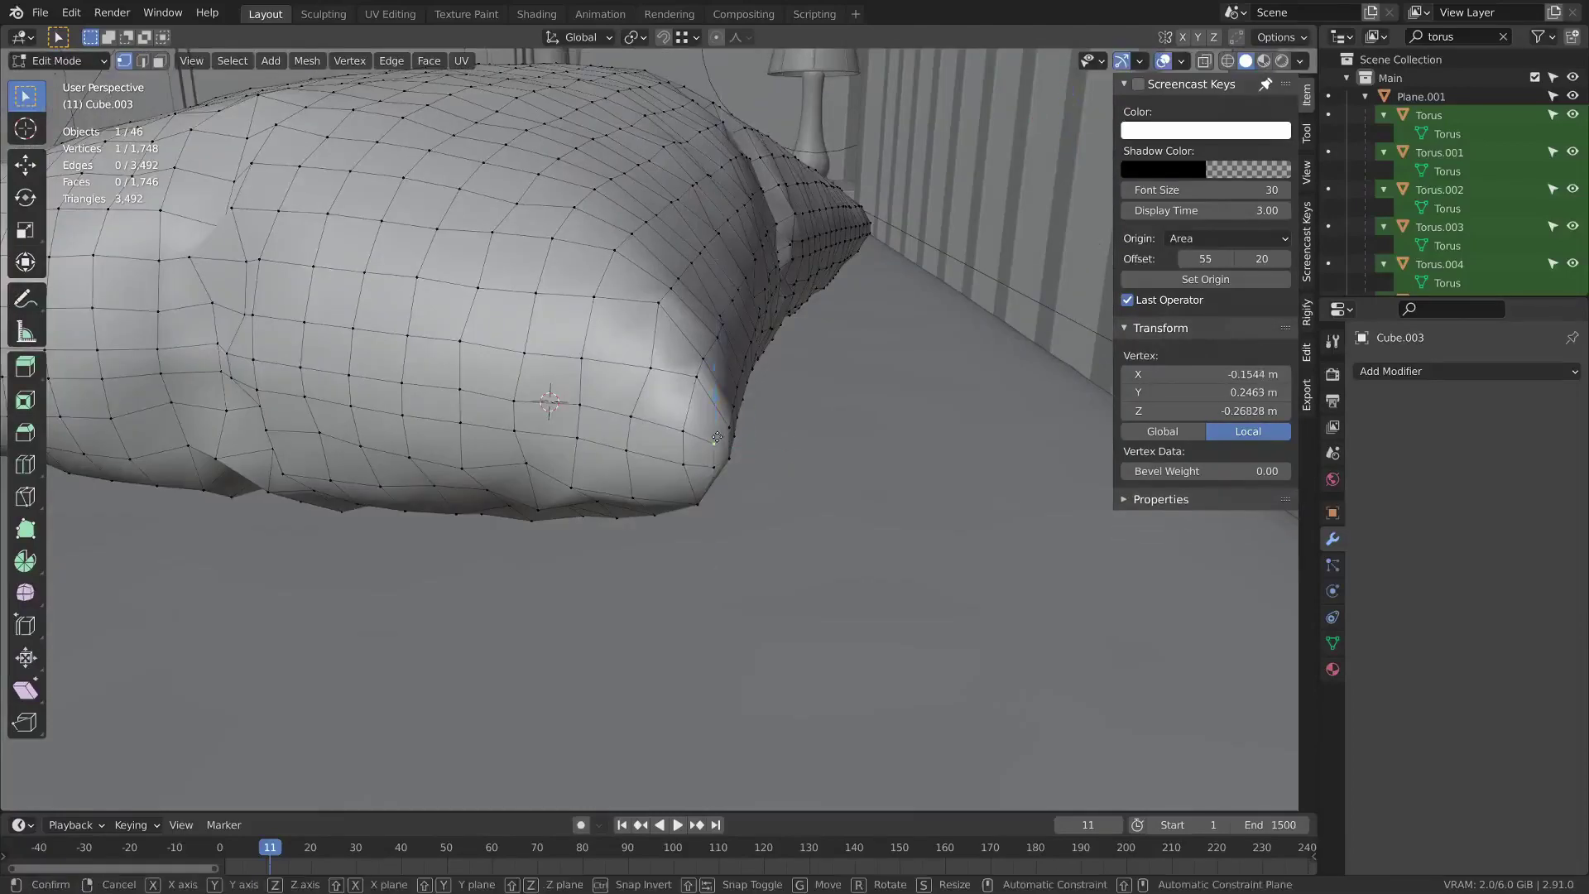
click(717, 432)
Adjust the seam vertices at the remaining pillow corner, raising the upper one about 0.002 m.
middle_drag(716, 432, 749, 351)
click(730, 619)
middle_drag(730, 619, 891, 568)
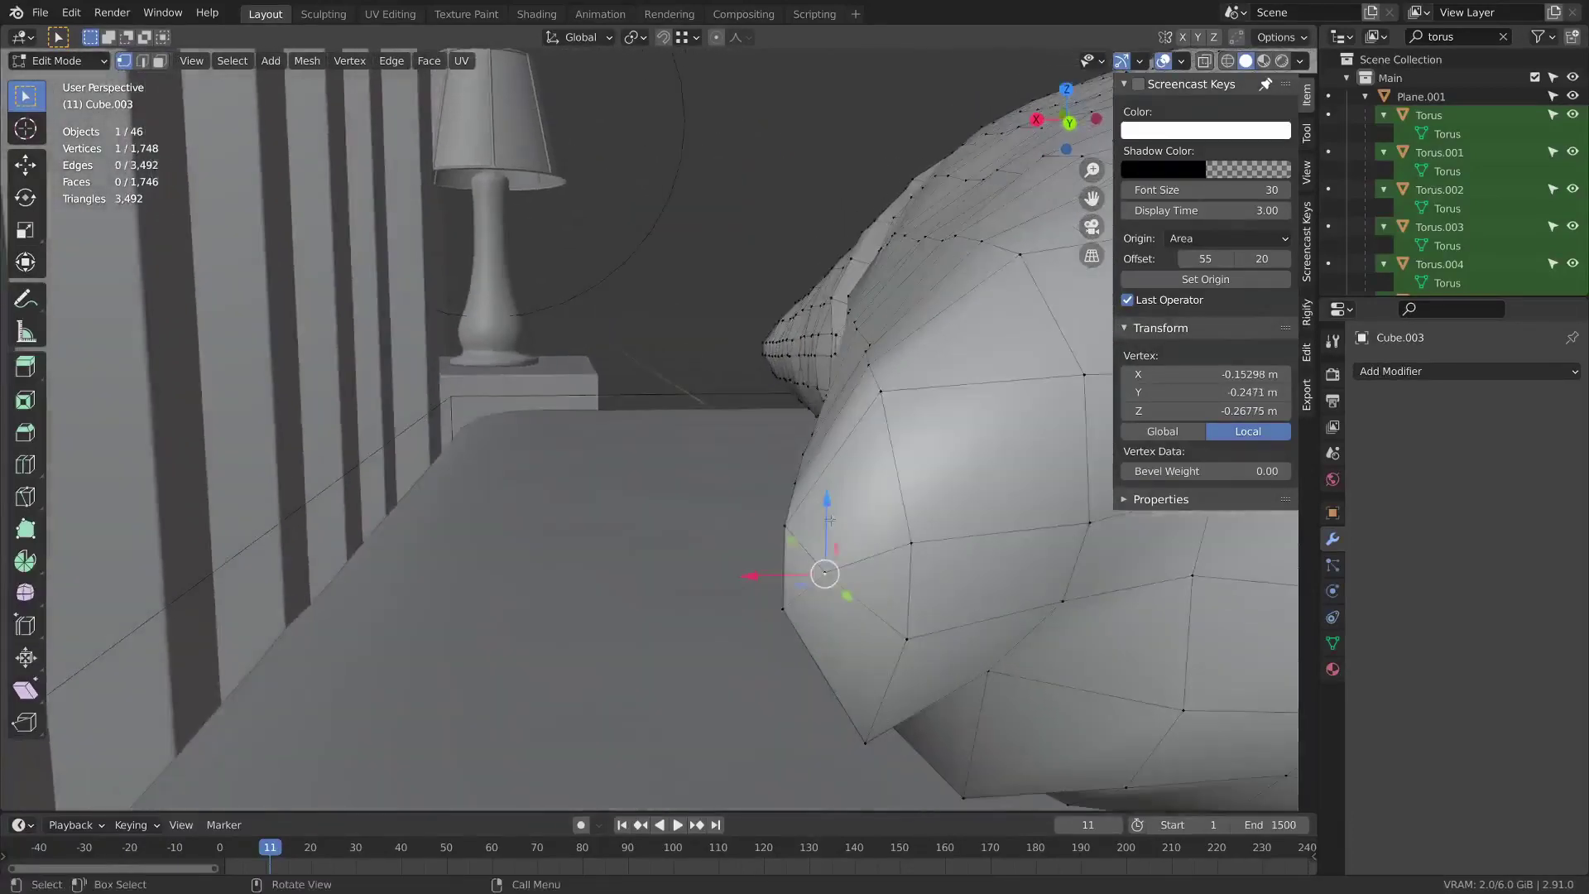
drag(830, 520, 829, 576)
click(827, 568)
key(g)
click(827, 526)
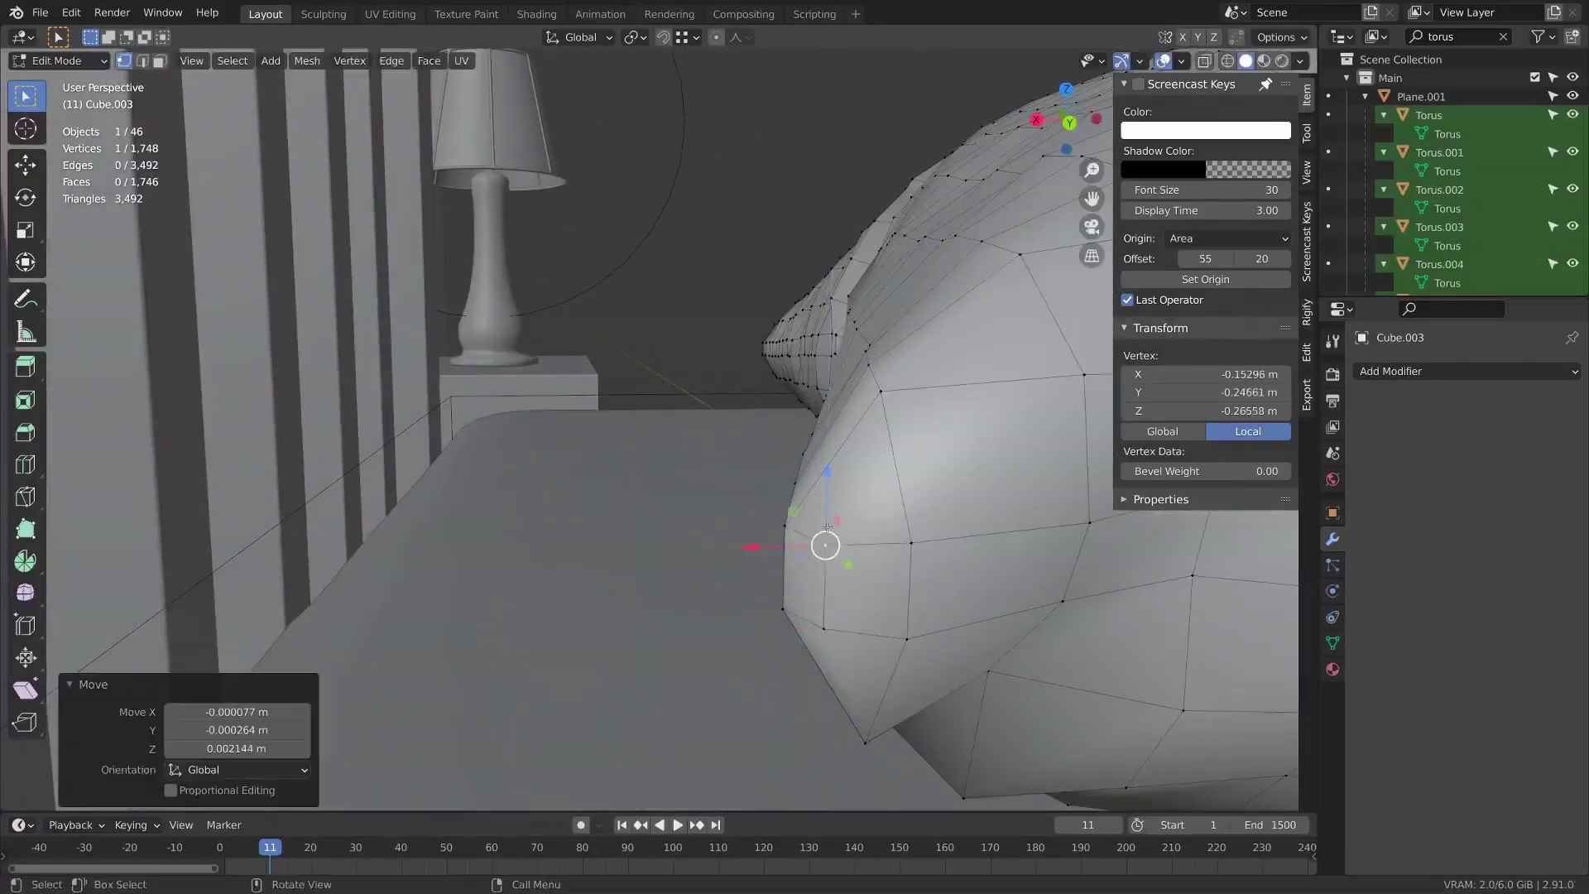
Add one centred loop cut around the pillow's seam band and scale the loop slightly outward.
scroll(908, 556, down, 2)
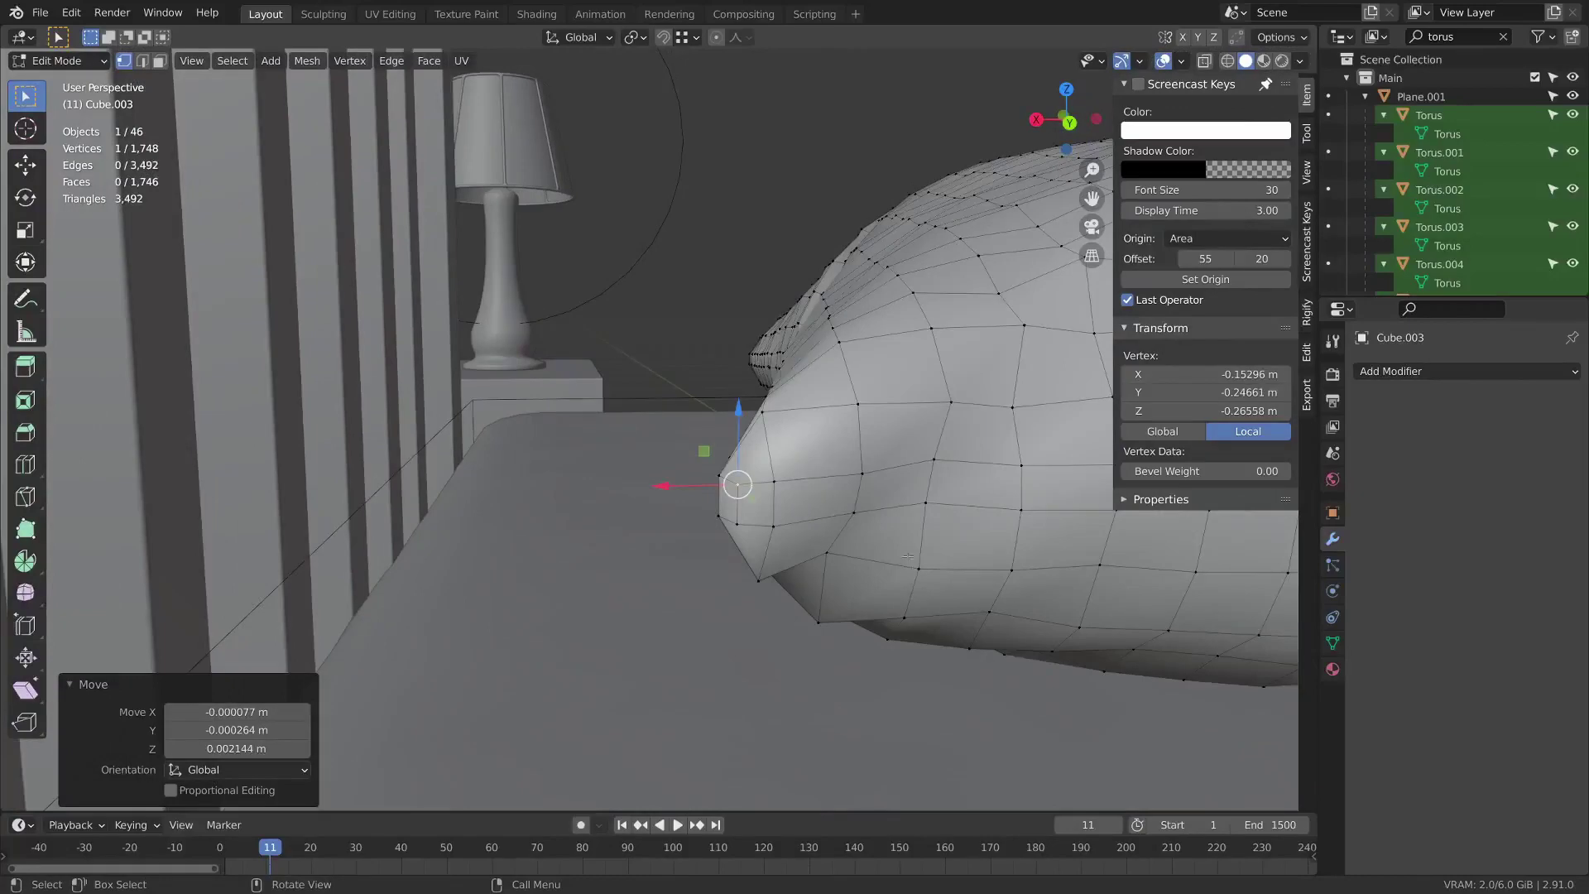
click(856, 495)
right_click(858, 490)
middle_drag(858, 490, 650, 500)
scroll(720, 539, down, 2)
key(s)
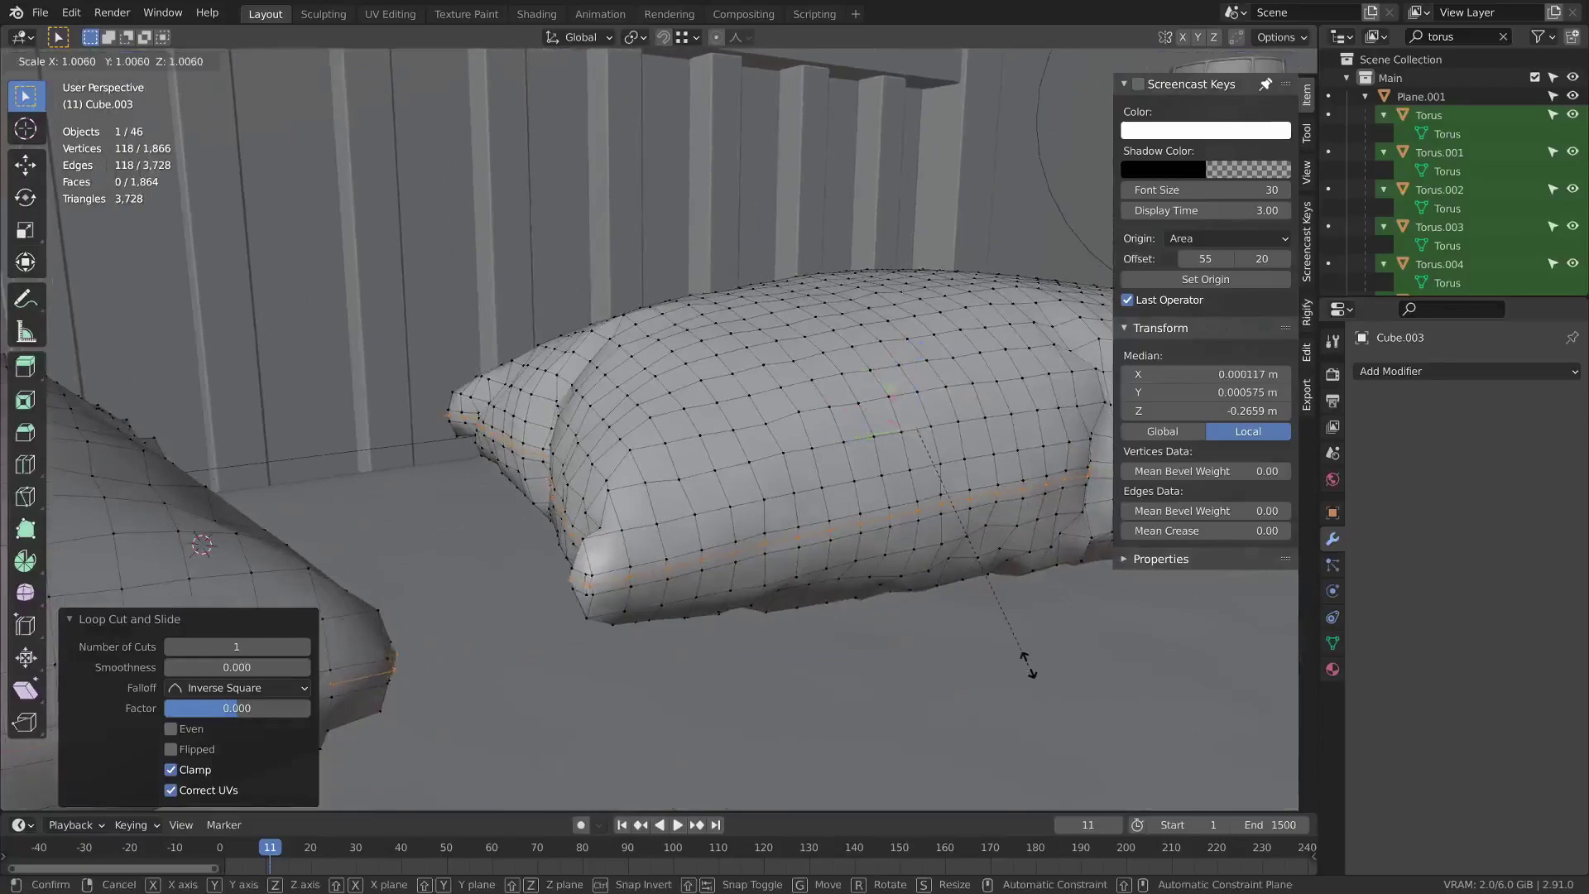
click(1036, 665)
Subdivide the seam loop with one cut, scale it to about 1.024 along local X and leave Edit Mode.
middle_drag(1036, 664, 834, 571)
scroll(841, 578, down, 1)
right_click(960, 487)
click(960, 487)
key(s)
key(x)
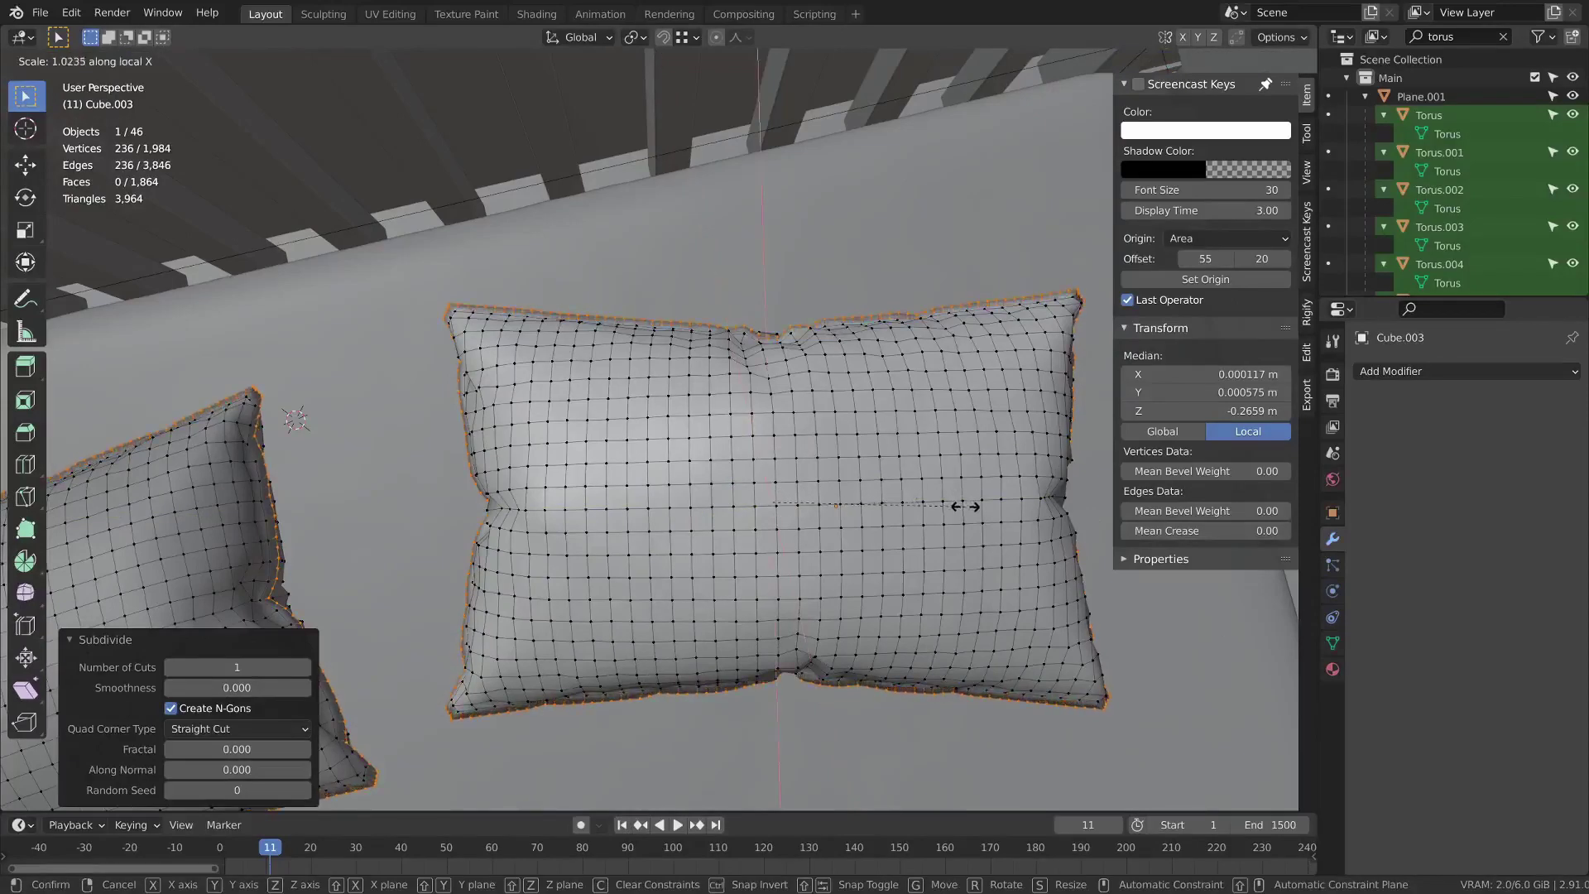
click(965, 506)
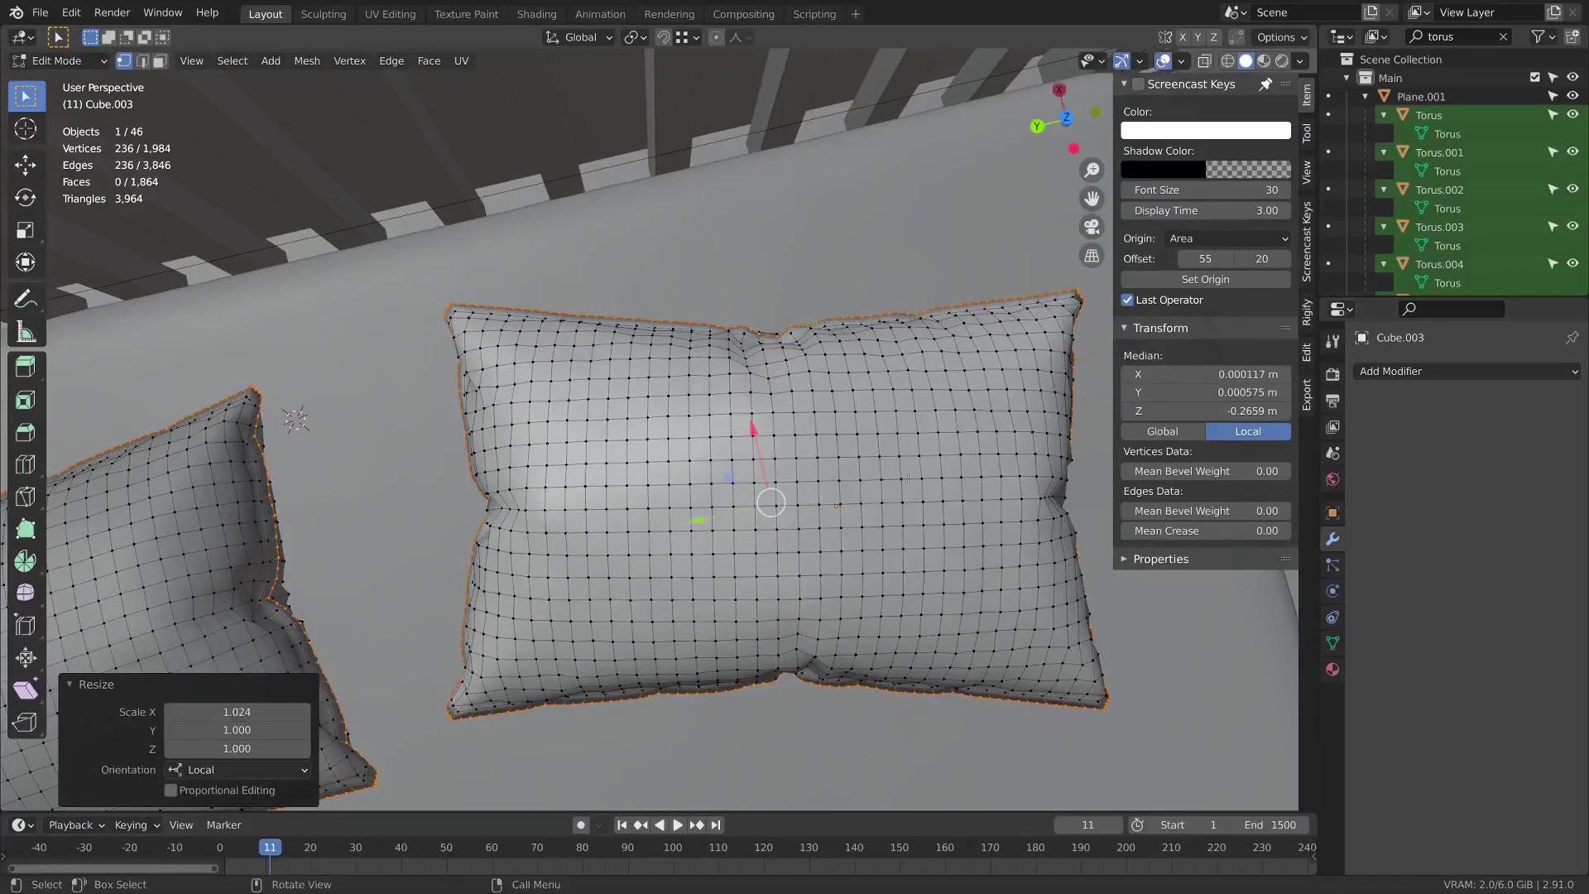
key(Tab)
Examine the small square cushion and its placement beside the two larger pillows.
middle_drag(514, 511, 629, 320)
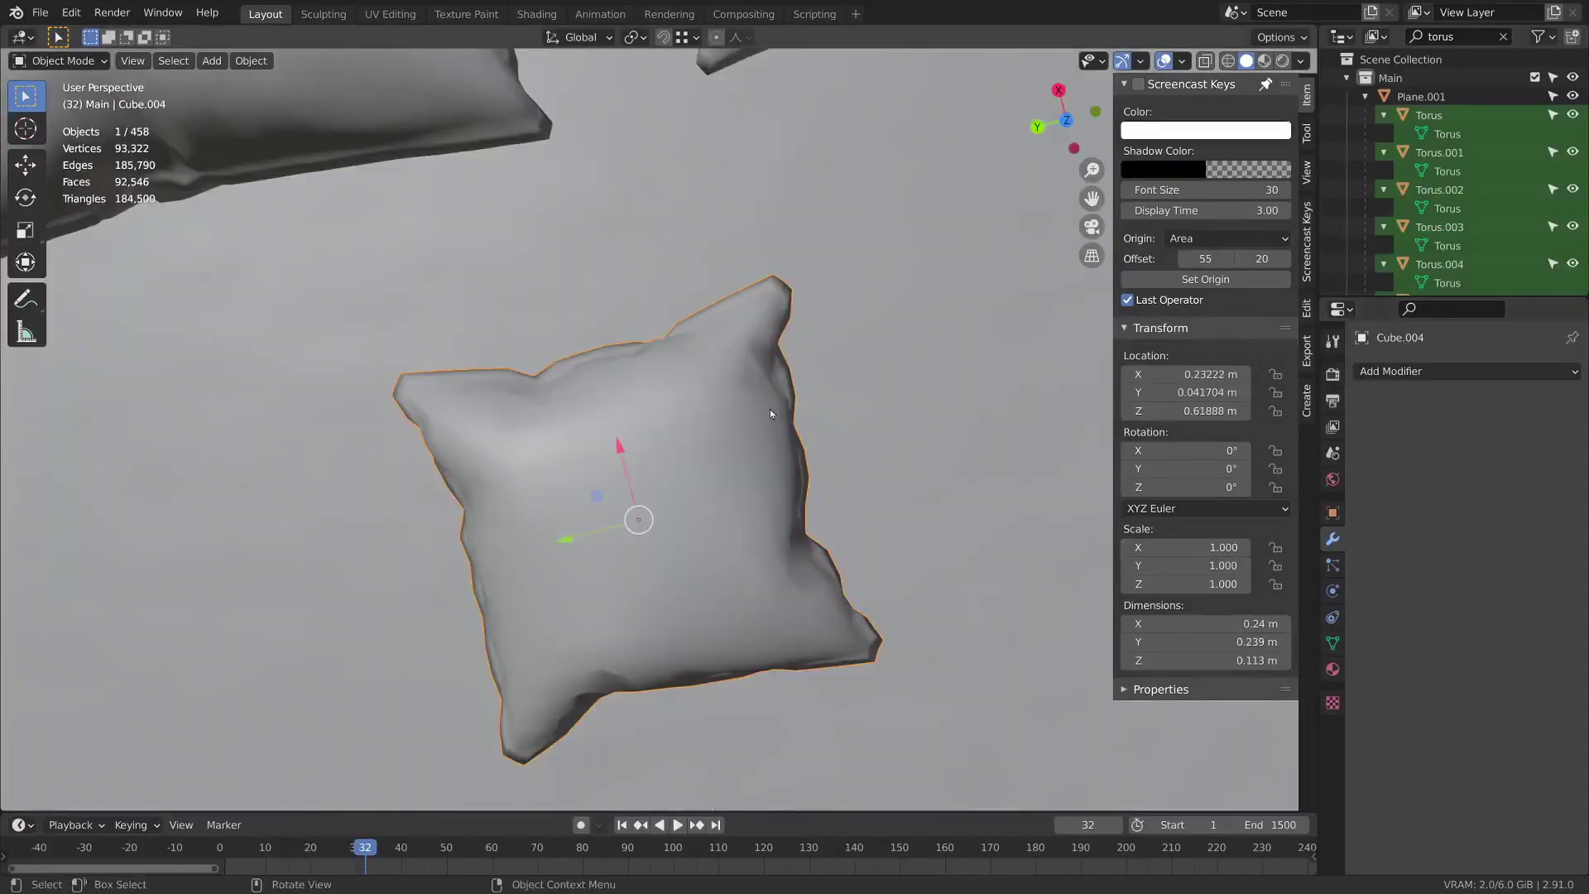
scroll(765, 418, down, 6)
middle_drag(762, 425, 793, 365)
scroll(697, 446, up, 5)
middle_drag(718, 453, 684, 407)
middle_drag(775, 366, 735, 310)
scroll(568, 409, down, 3)
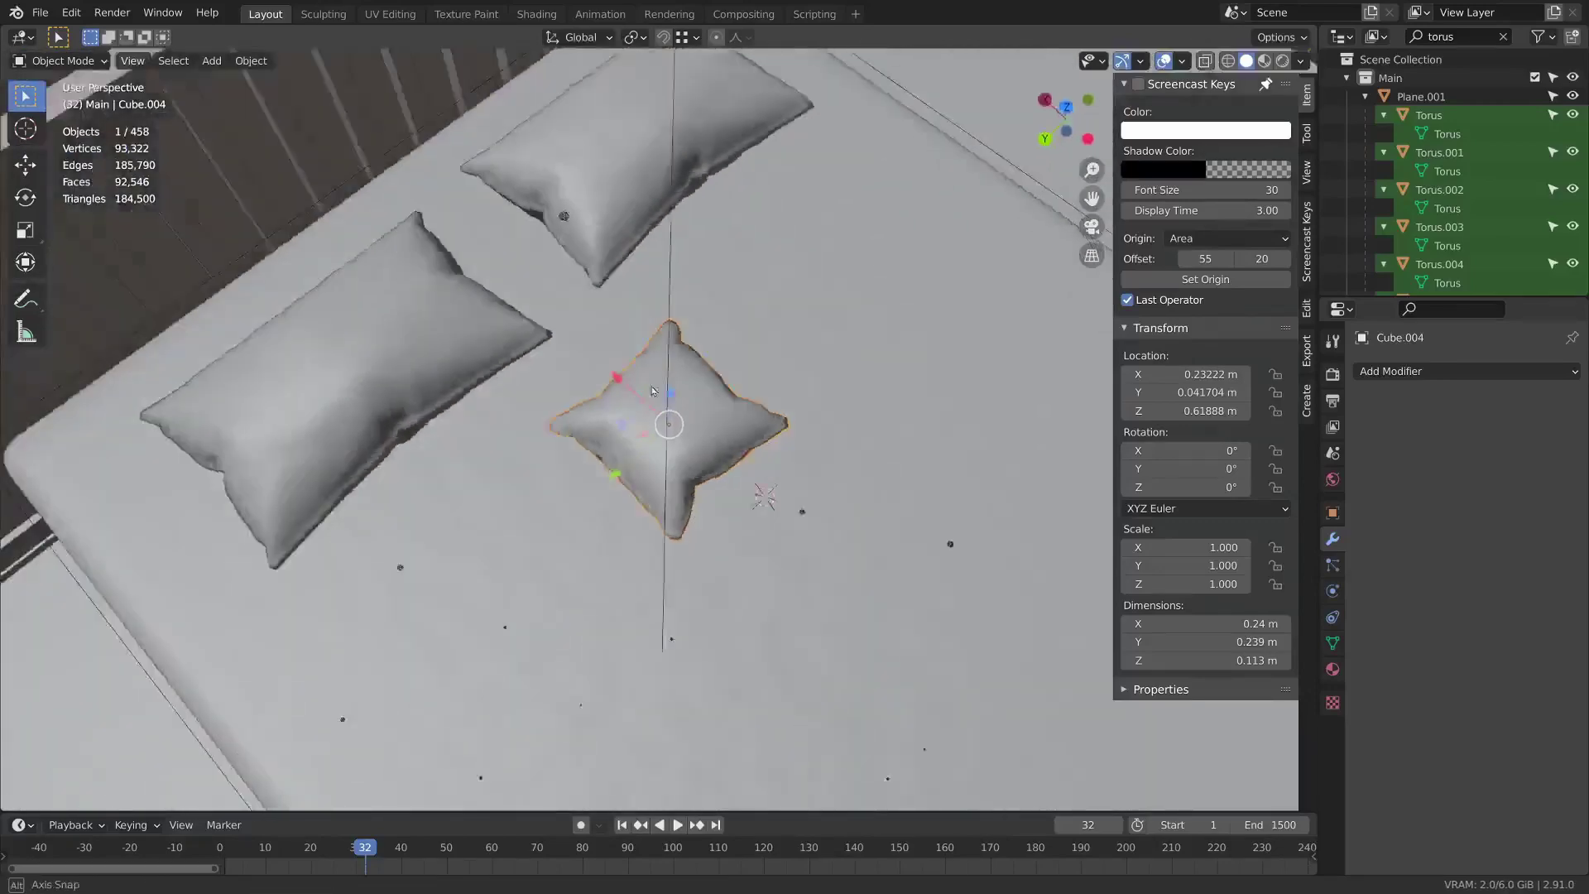
middle_drag(568, 409, 753, 434)
Select the front pillow by the headboard and lower only its origin about 0.253 m along Z.
click(752, 434)
scroll(887, 339, up, 3)
middle_drag(835, 379, 814, 263)
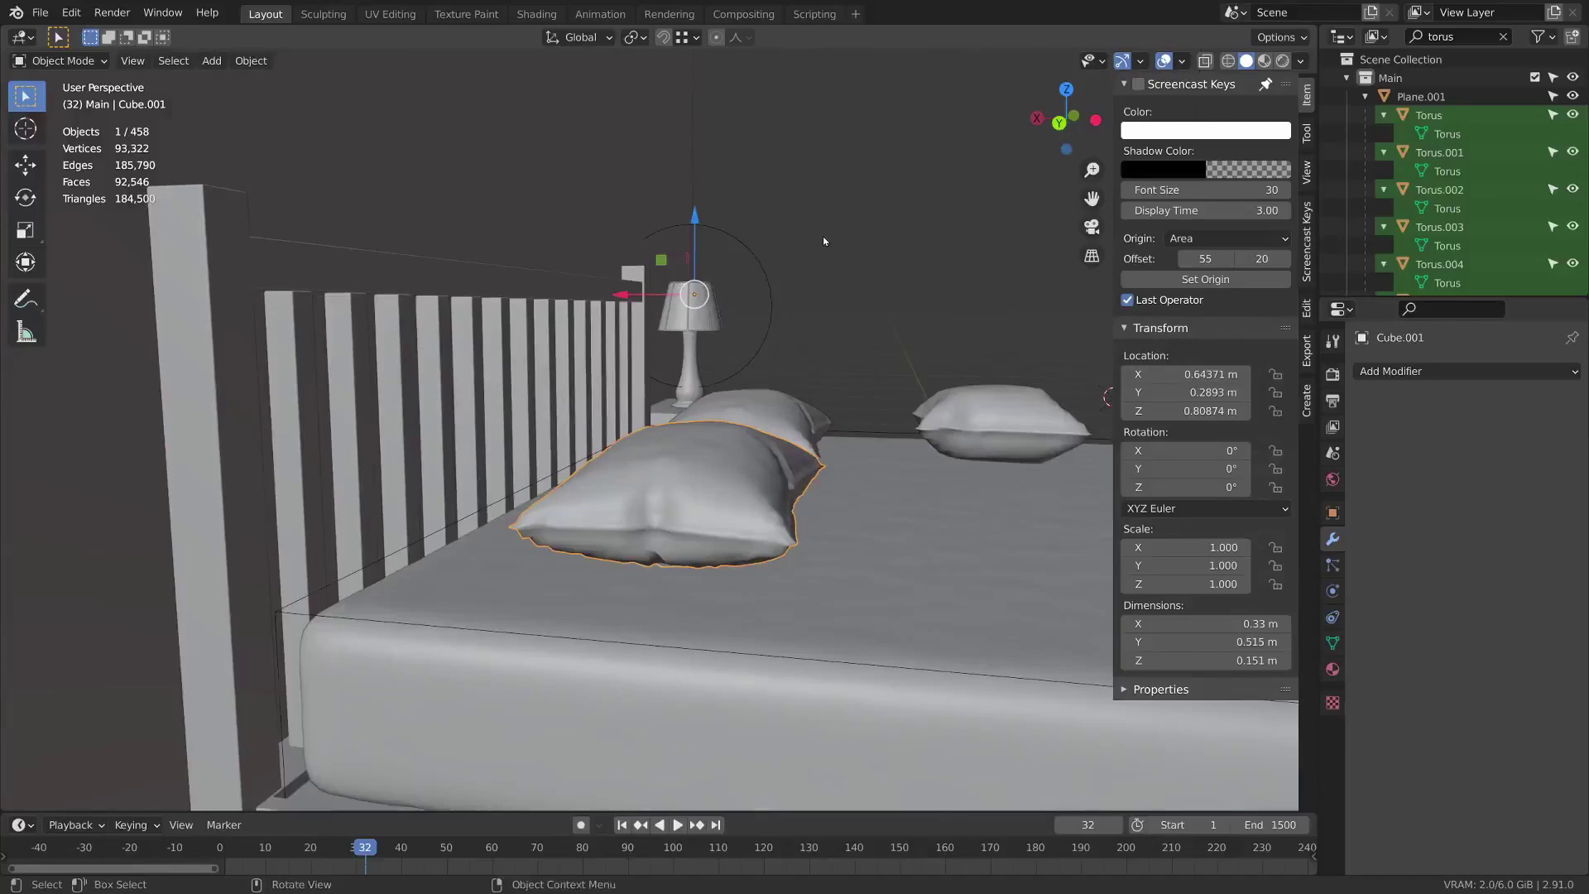
key(ctrl+period)
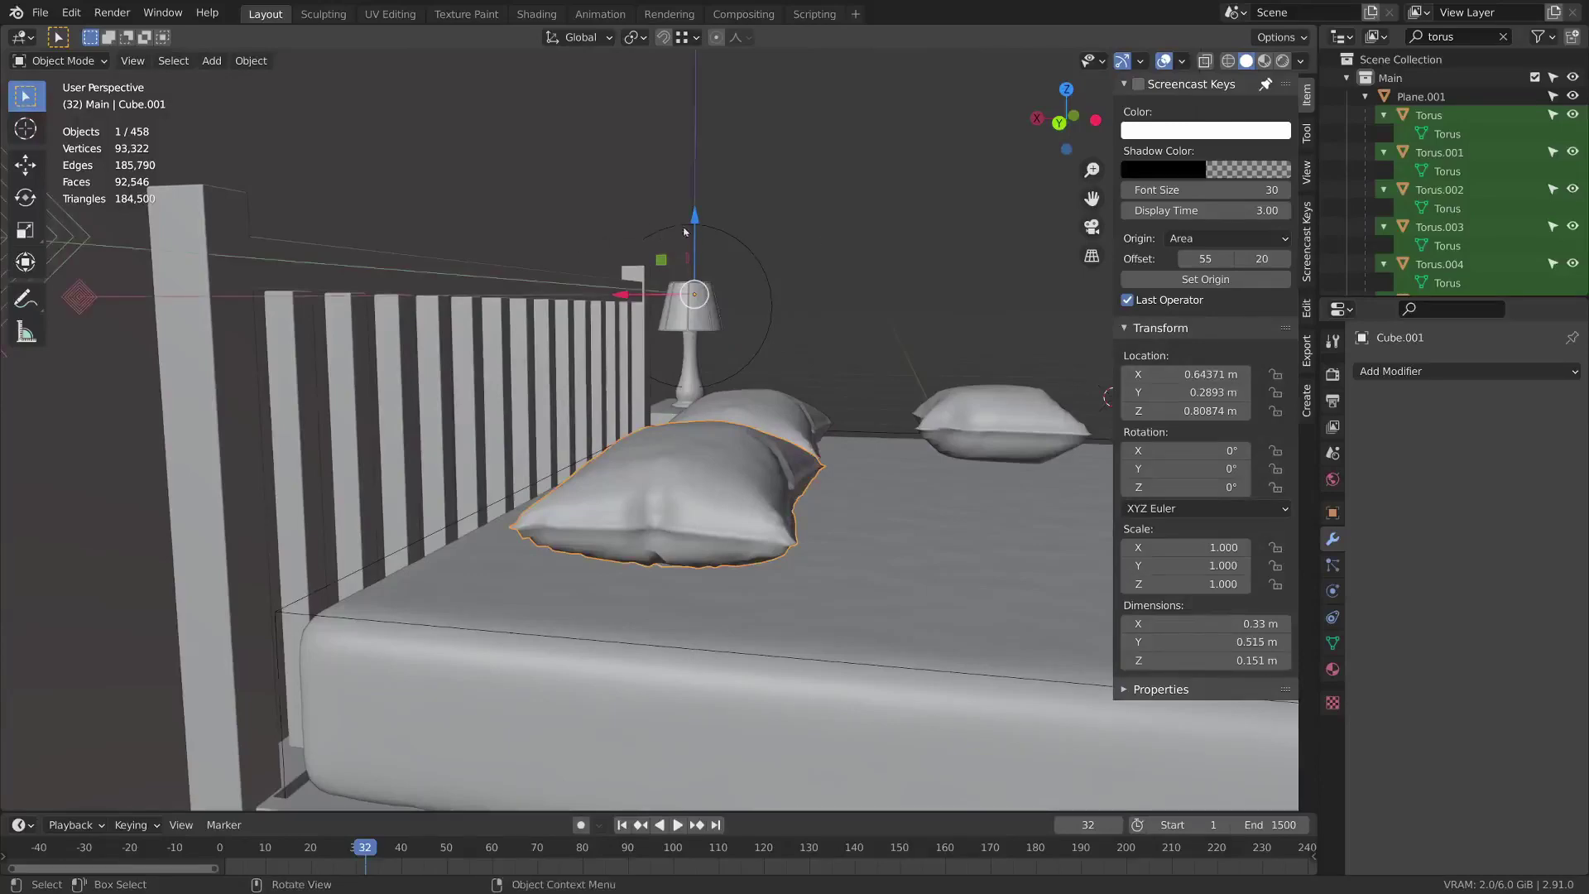
drag(694, 221, 749, 407)
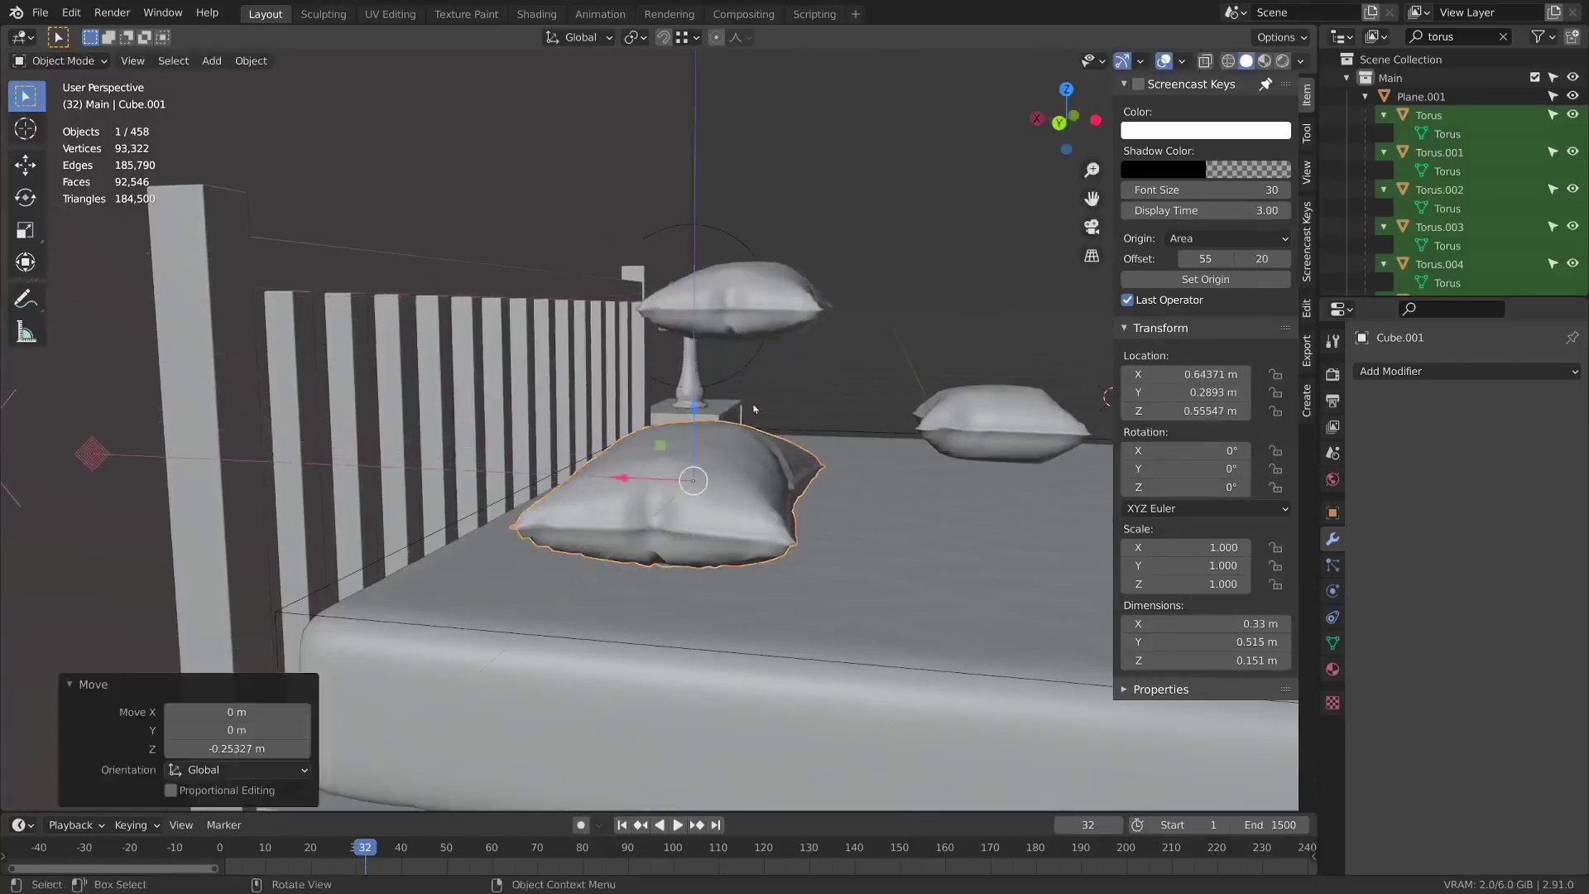
Lower the raised second pillow about 0.25 m along Z back onto the mattress.
middle_drag(754, 408, 588, 385)
click(864, 273)
key(g)
key(z)
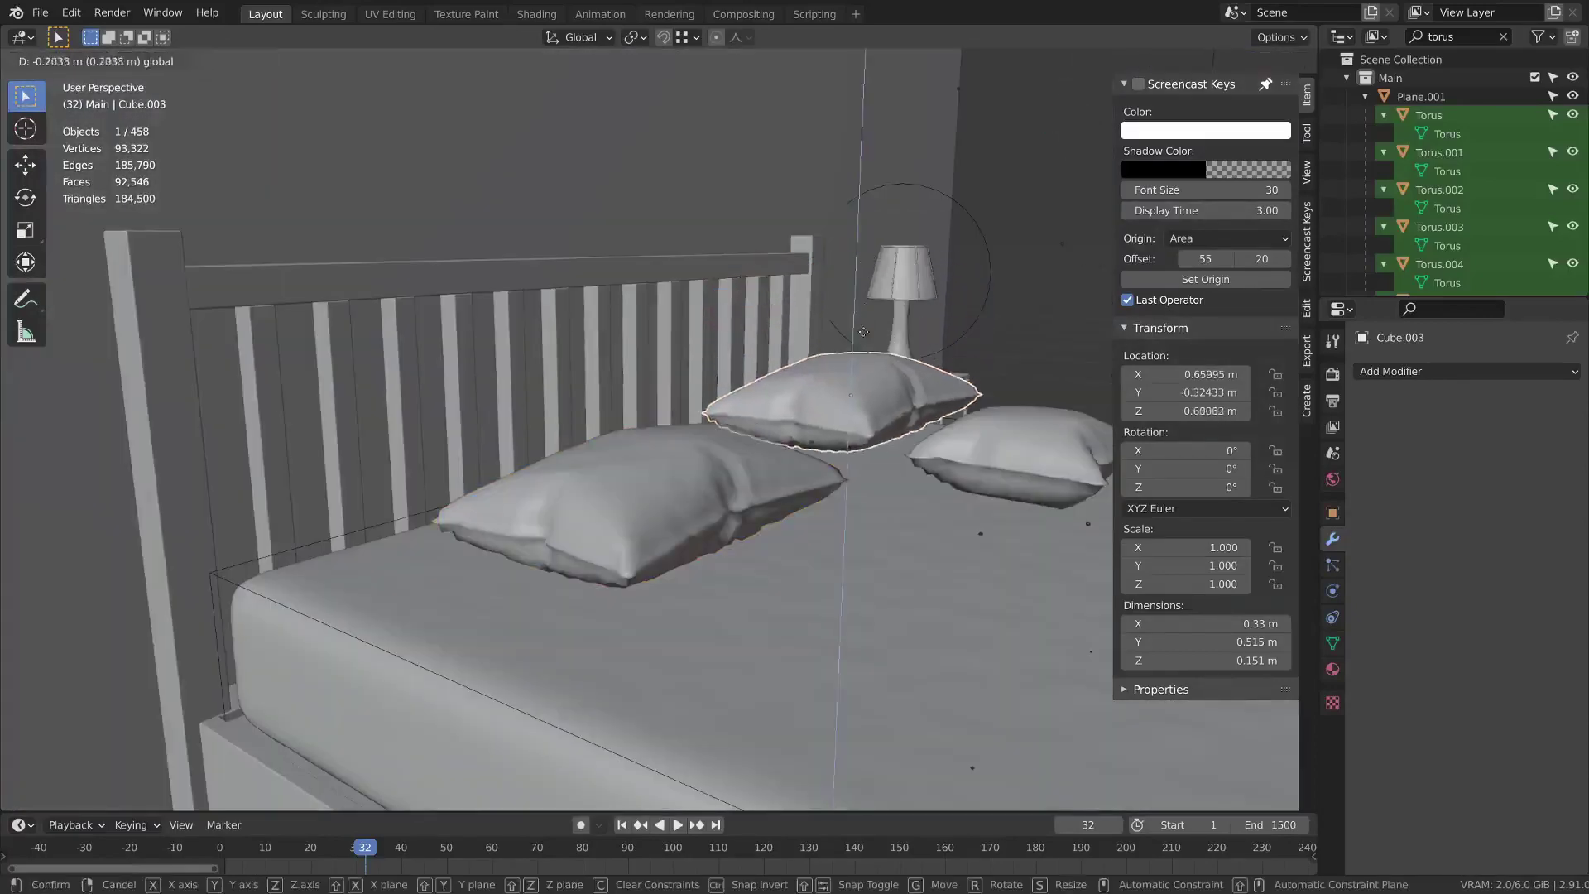
click(864, 359)
Select the front pillow and set its origin to the center of mass (surface).
middle_drag(869, 360, 967, 377)
click(745, 451)
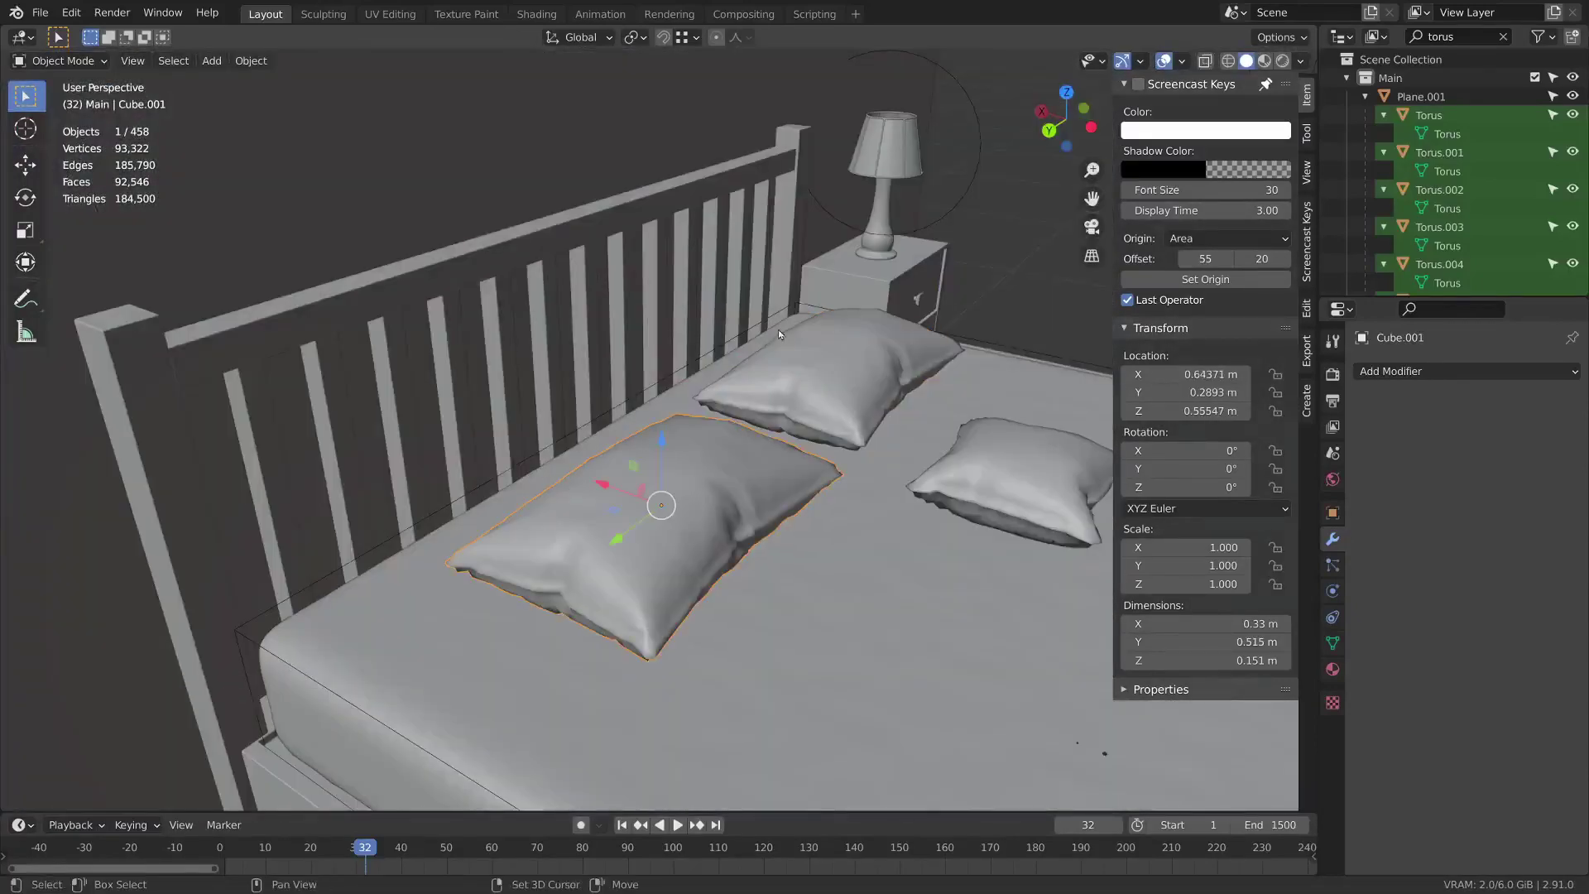
key(shift+s)
key(Escape)
right_click(866, 384)
mouse_move(866, 383)
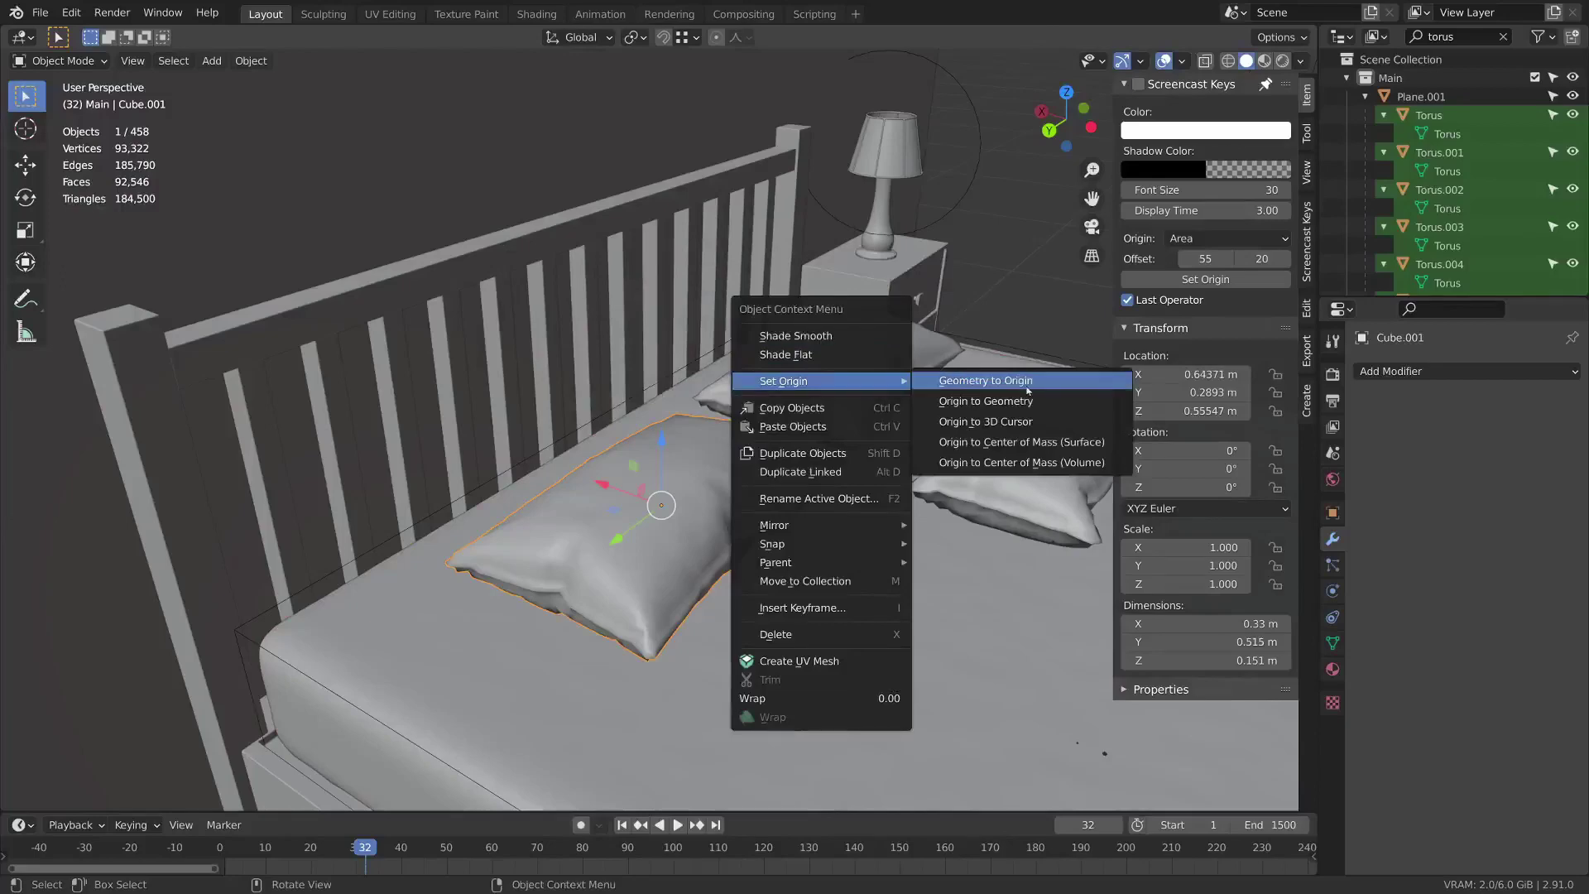
click(1096, 443)
Move the front pillow toward the headboard, tilt it about 30° around Y and raise it about 0.03 m.
middle_drag(1096, 451, 624, 520)
drag(670, 450, 498, 433)
key(r)
click(700, 408)
middle_drag(701, 405, 365, 406)
key(r)
click(709, 398)
key(g)
click(706, 379)
Add a Cloth modifier to the tilted pillow.
click(1415, 371)
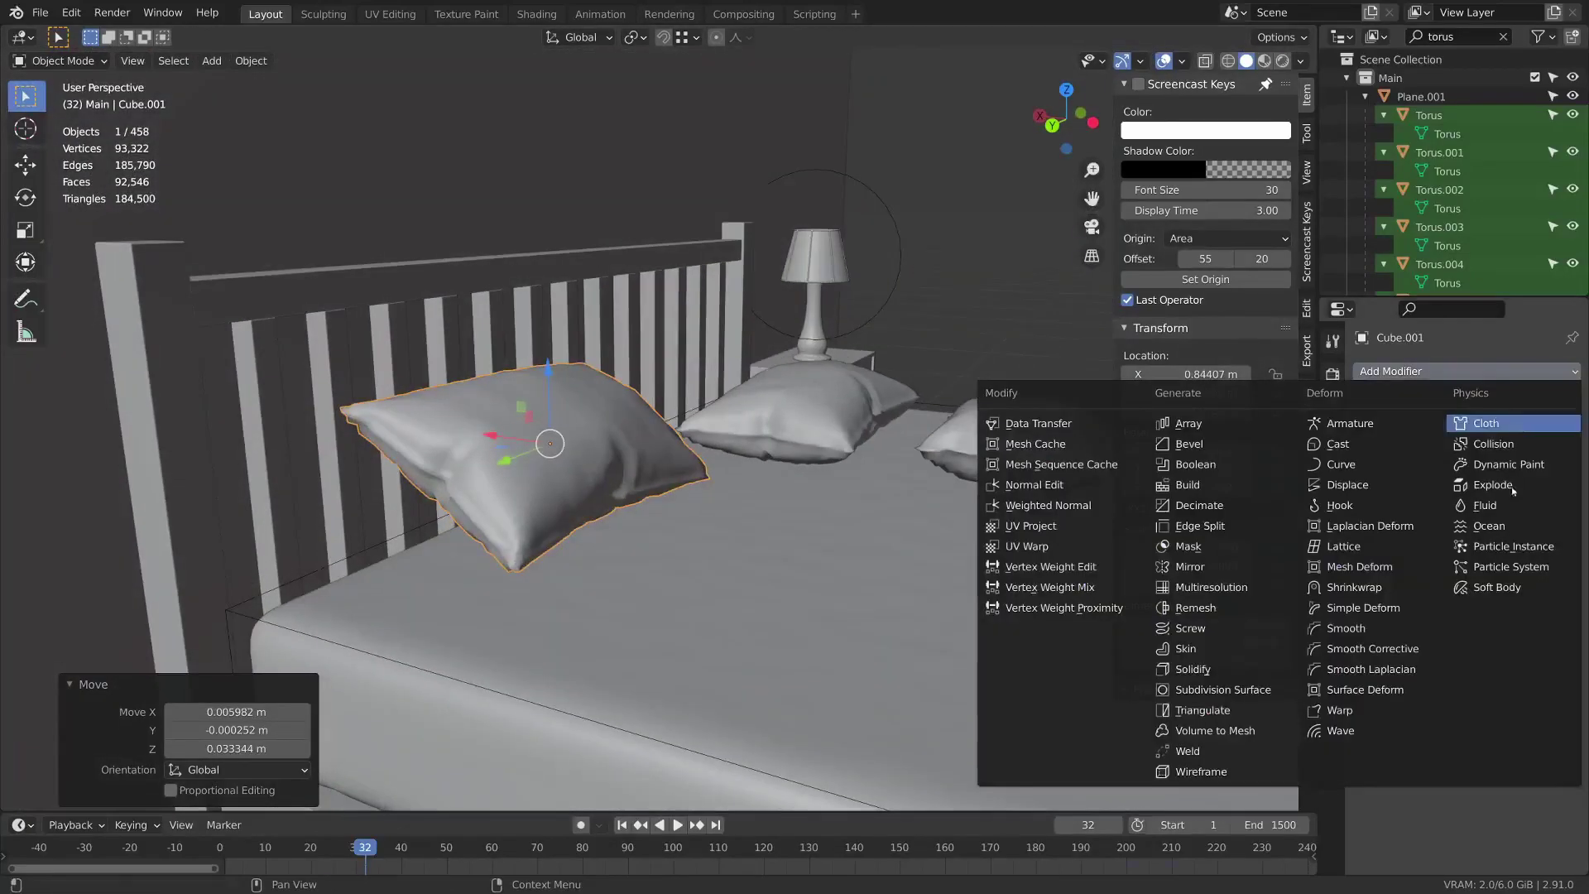
click(1486, 423)
click(1547, 403)
scroll(1486, 571, down, 12)
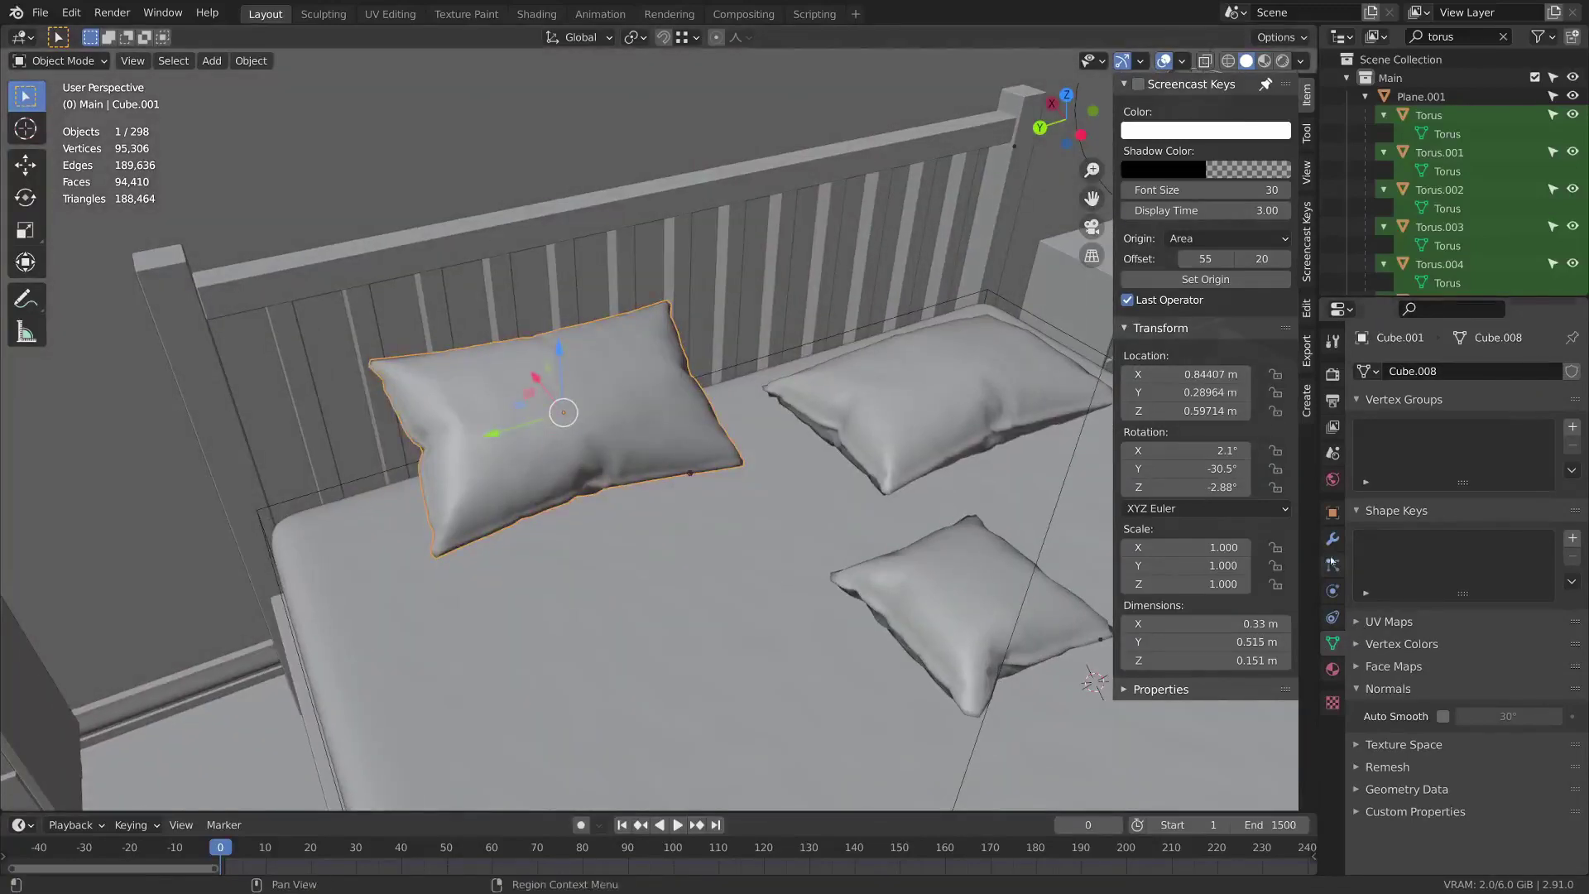
Use internal springs for the pillow's cloth, with tension, compression, max tension and max compression set to 0.5.
click(1333, 539)
click(1547, 404)
scroll(1462, 672, down, 12)
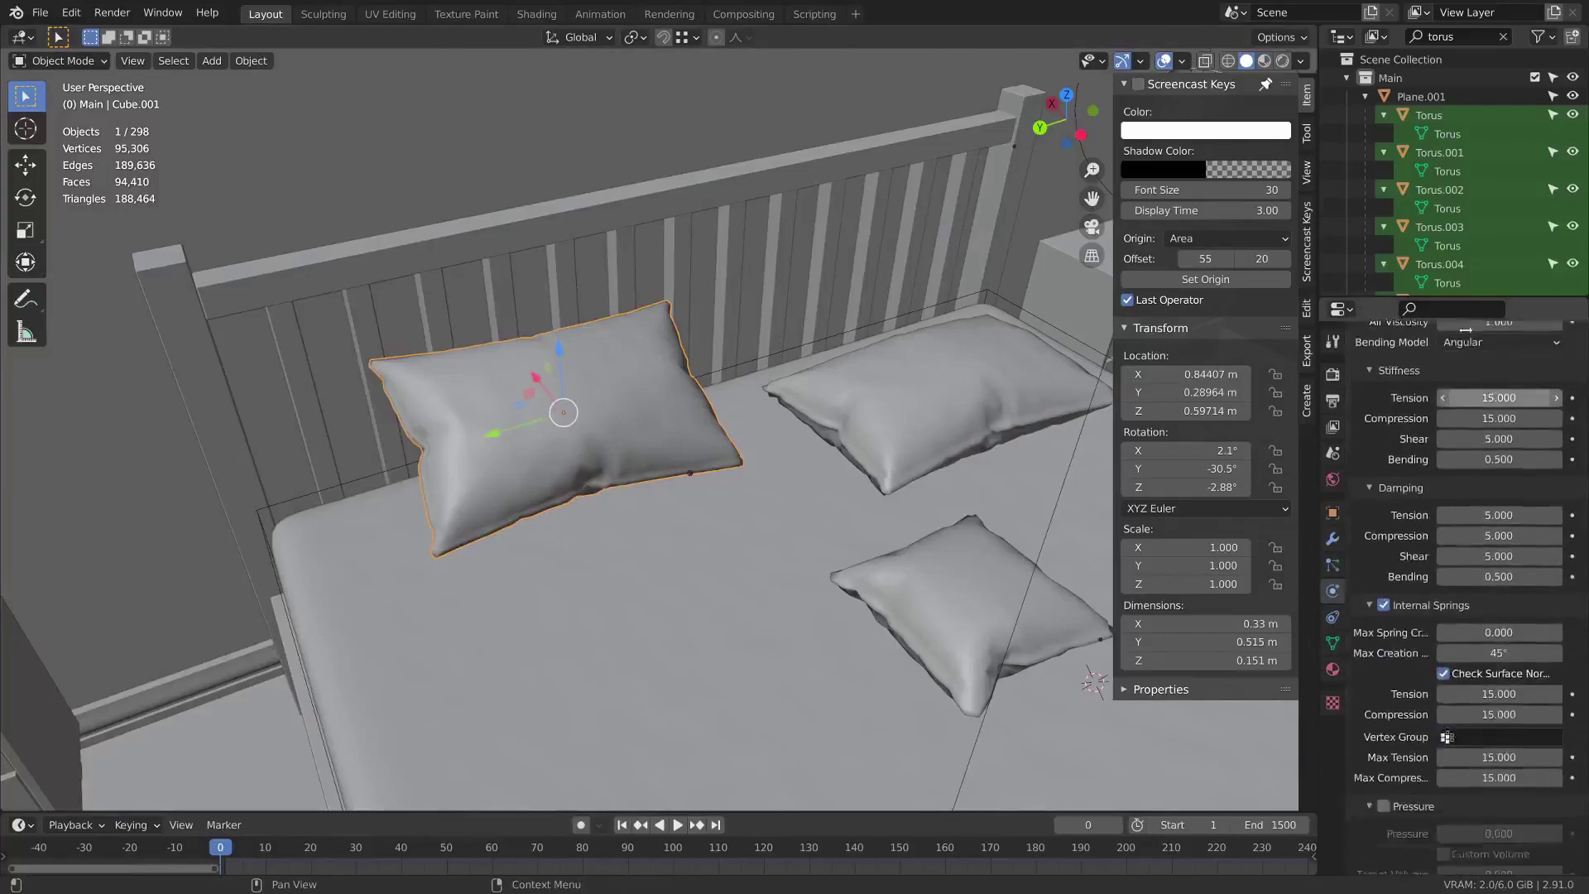
scroll(1461, 672, up, 2)
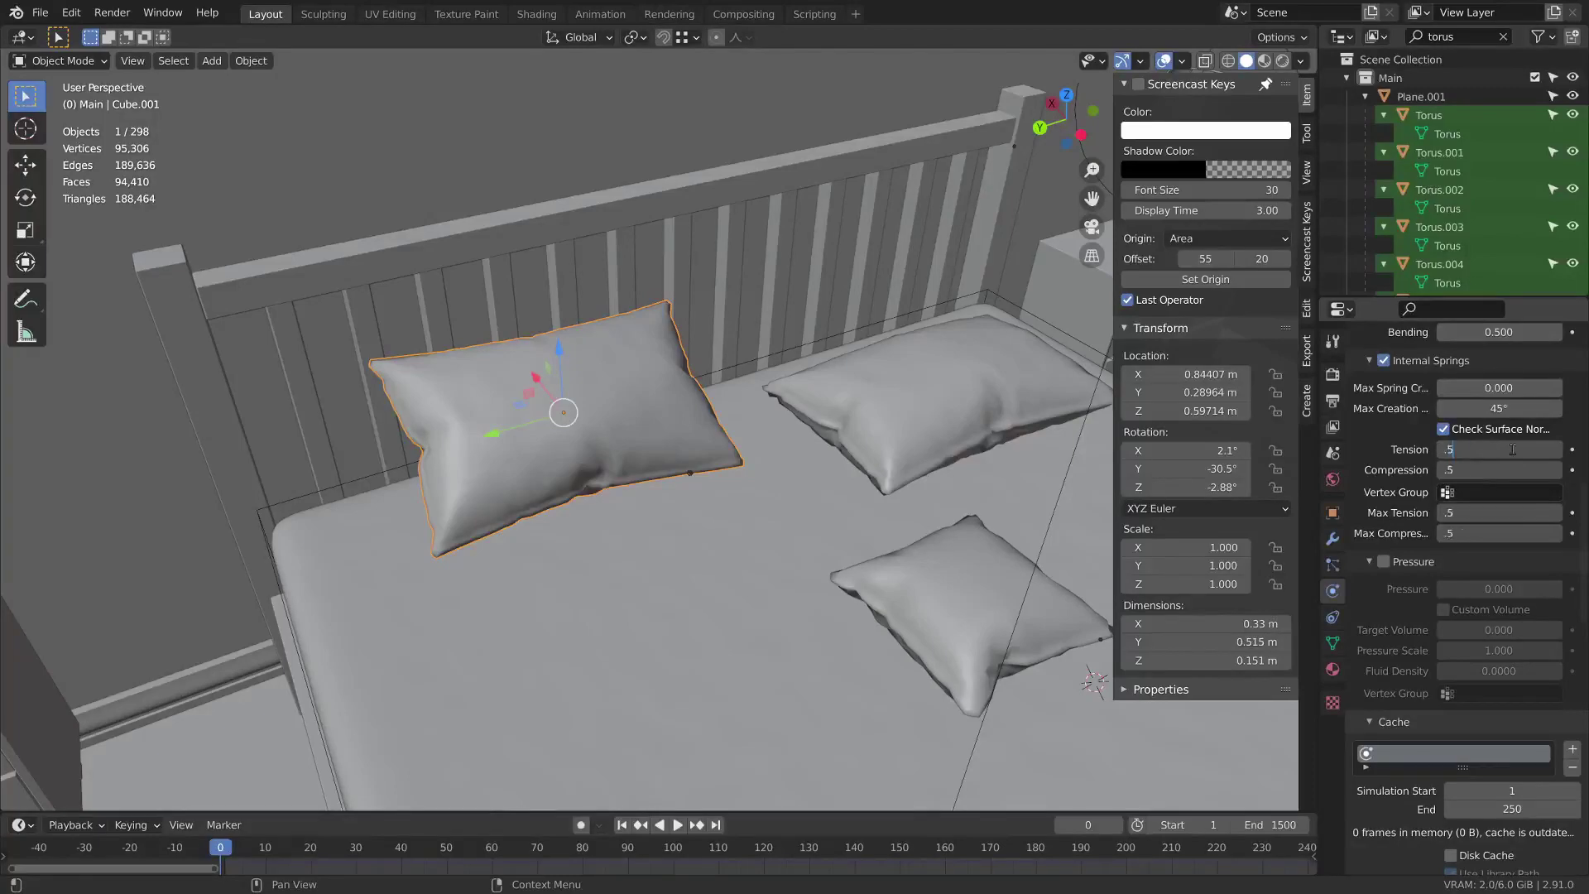
Raise the tilted pillow about 0.064 m, shift it about 0.034 m away from the headboard and test the simulation.
middle_drag(828, 397, 755, 401)
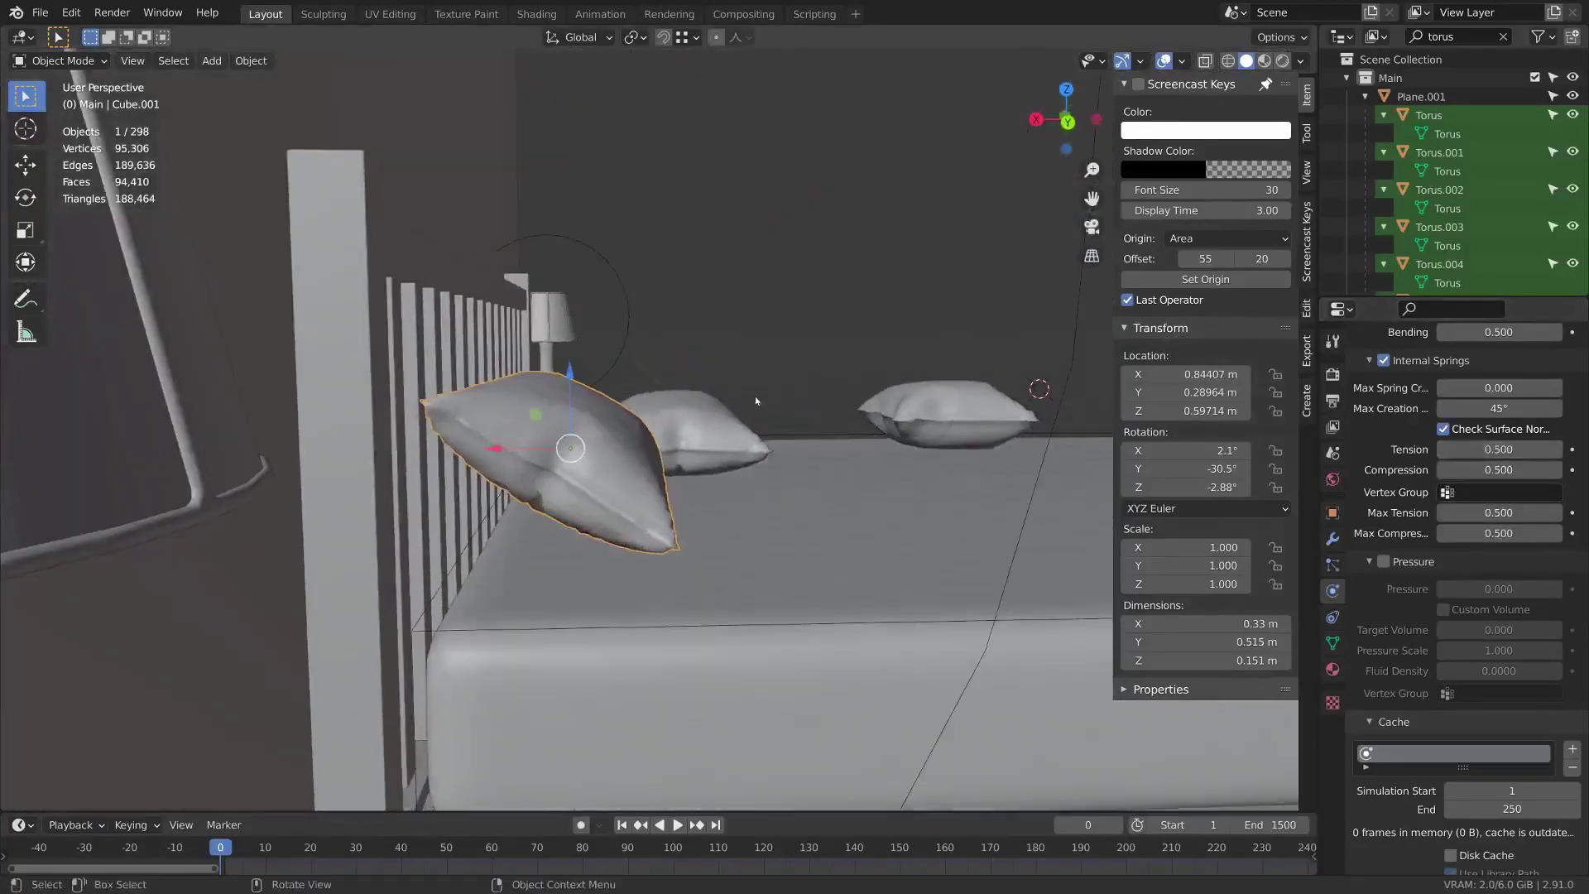
drag(606, 411, 629, 367)
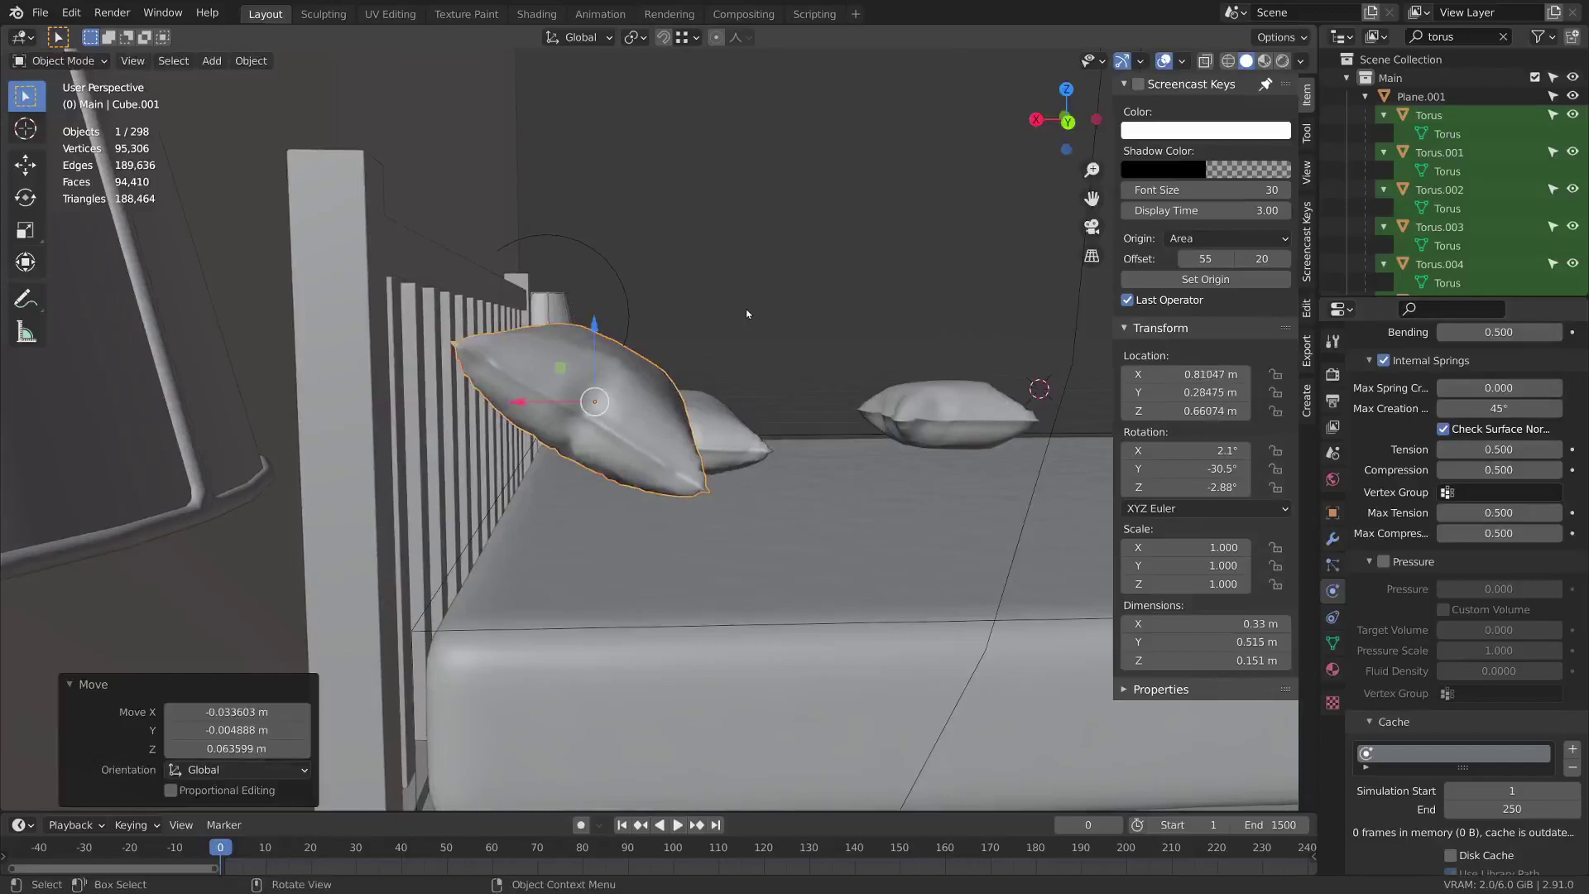
key(space)
key(Escape)
Tilt the pillow about 32° steeper, move it about 0.02 m toward the headboard and play the cloth simulation.
key(r)
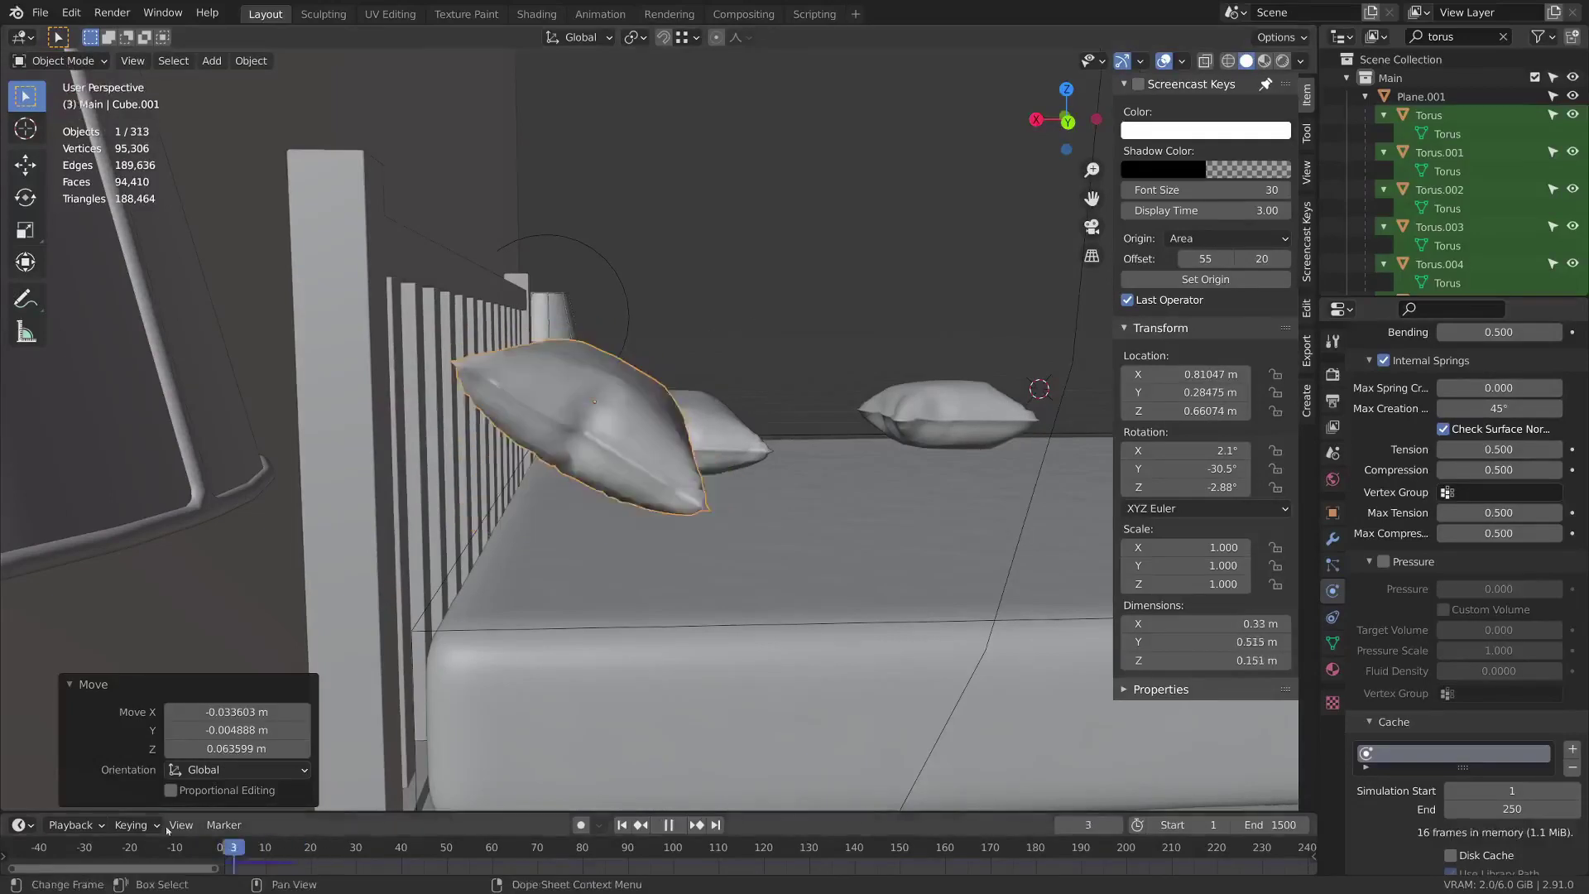
click(736, 355)
middle_drag(736, 354, 750, 356)
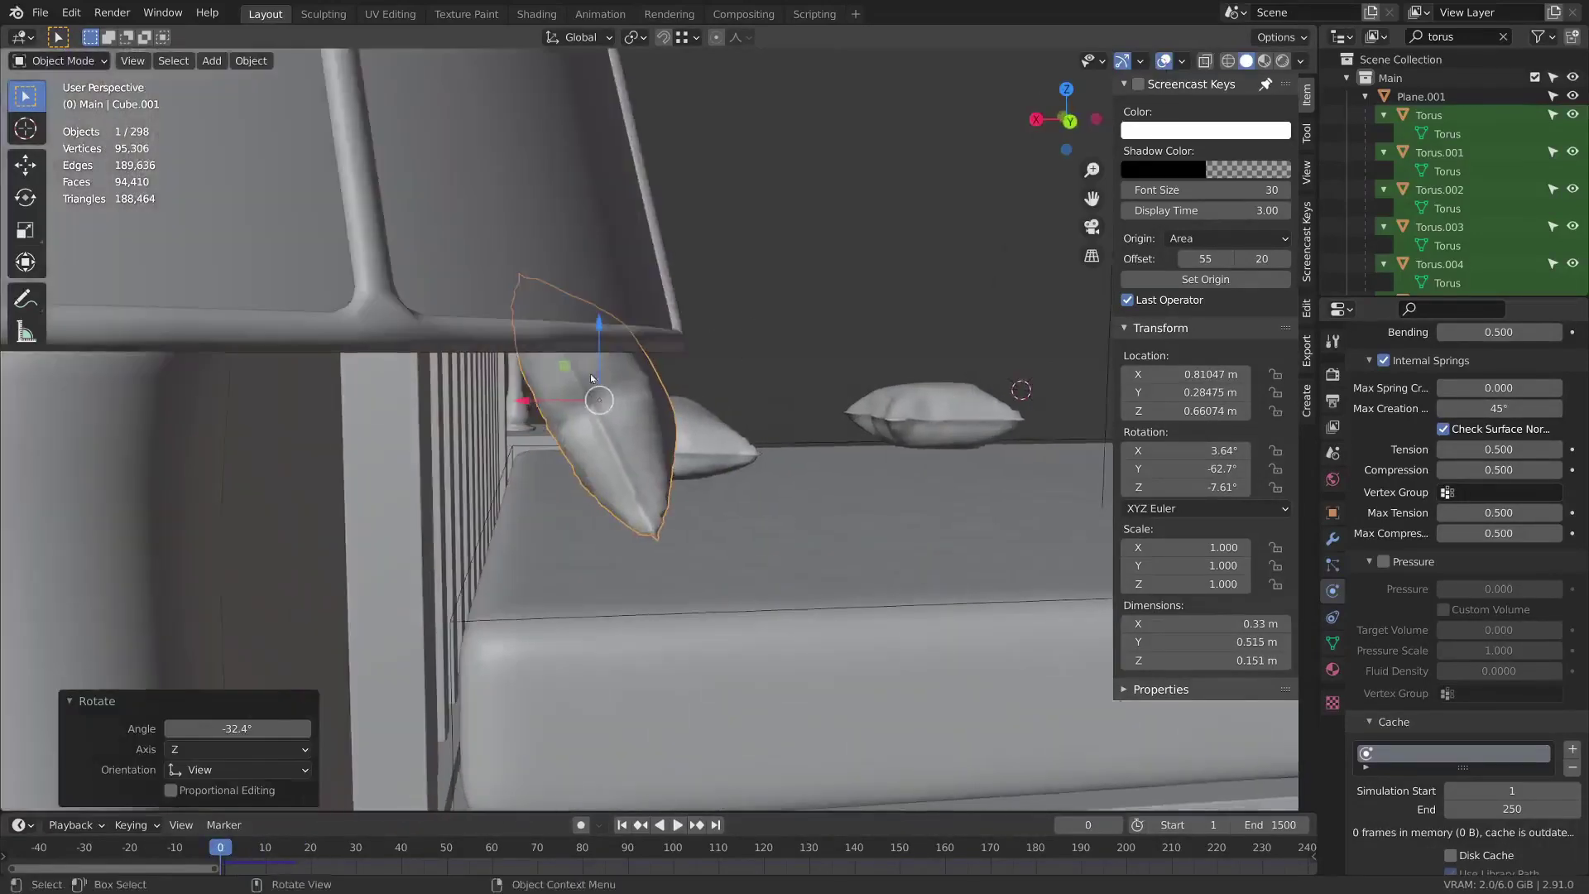
drag(567, 367, 553, 360)
key(space)
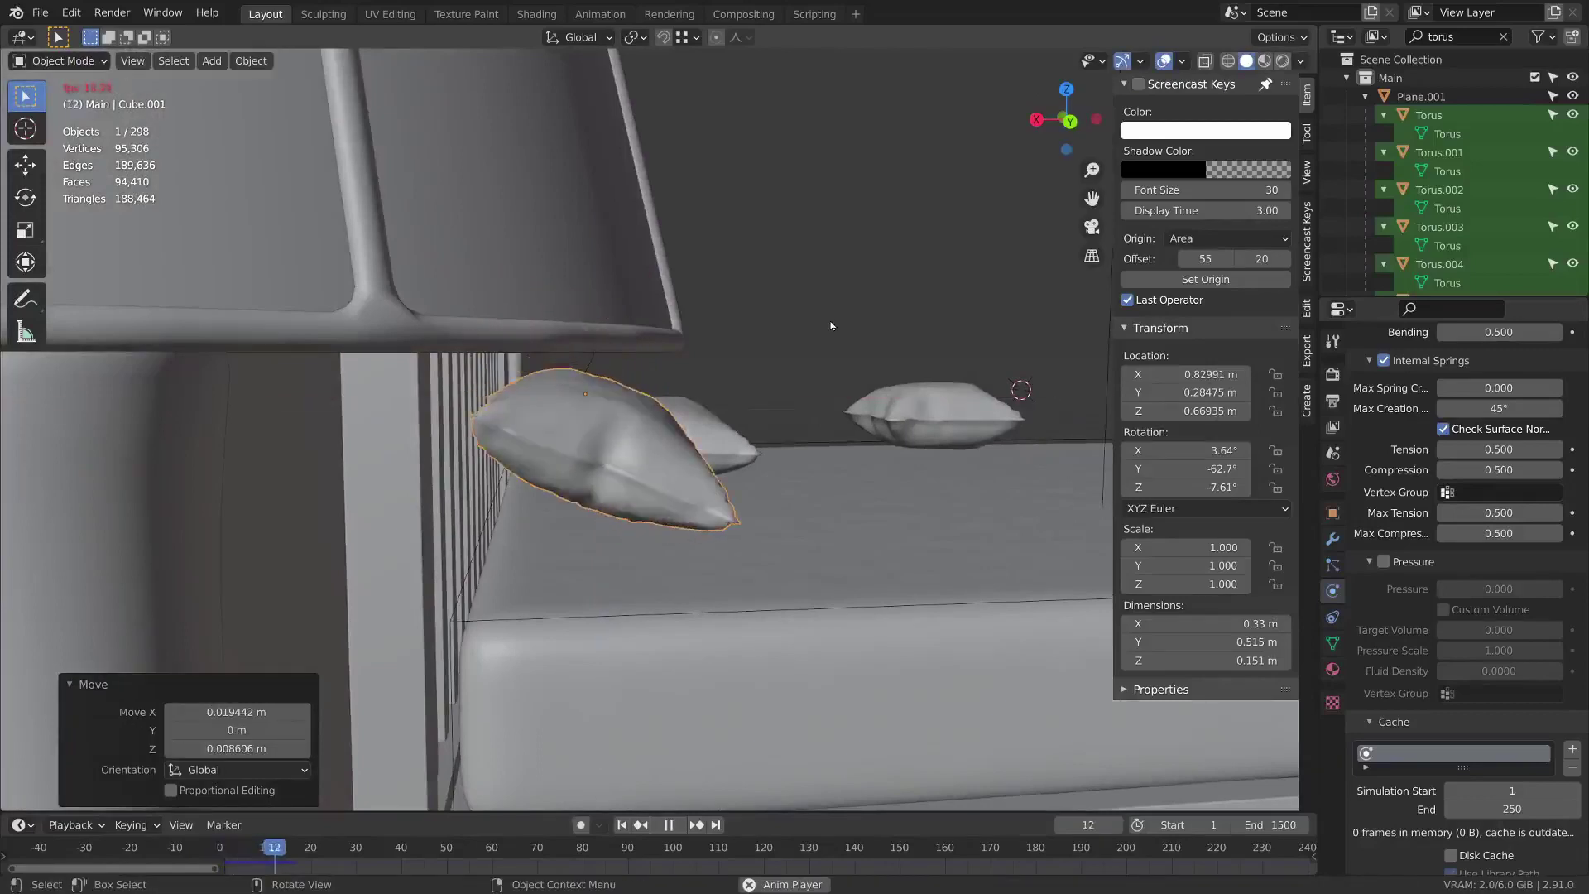
key(space)
Set the mattress's collision friction for soft bodies and cloth to 80 and rerun the pillow's simulation from the start.
click(951, 518)
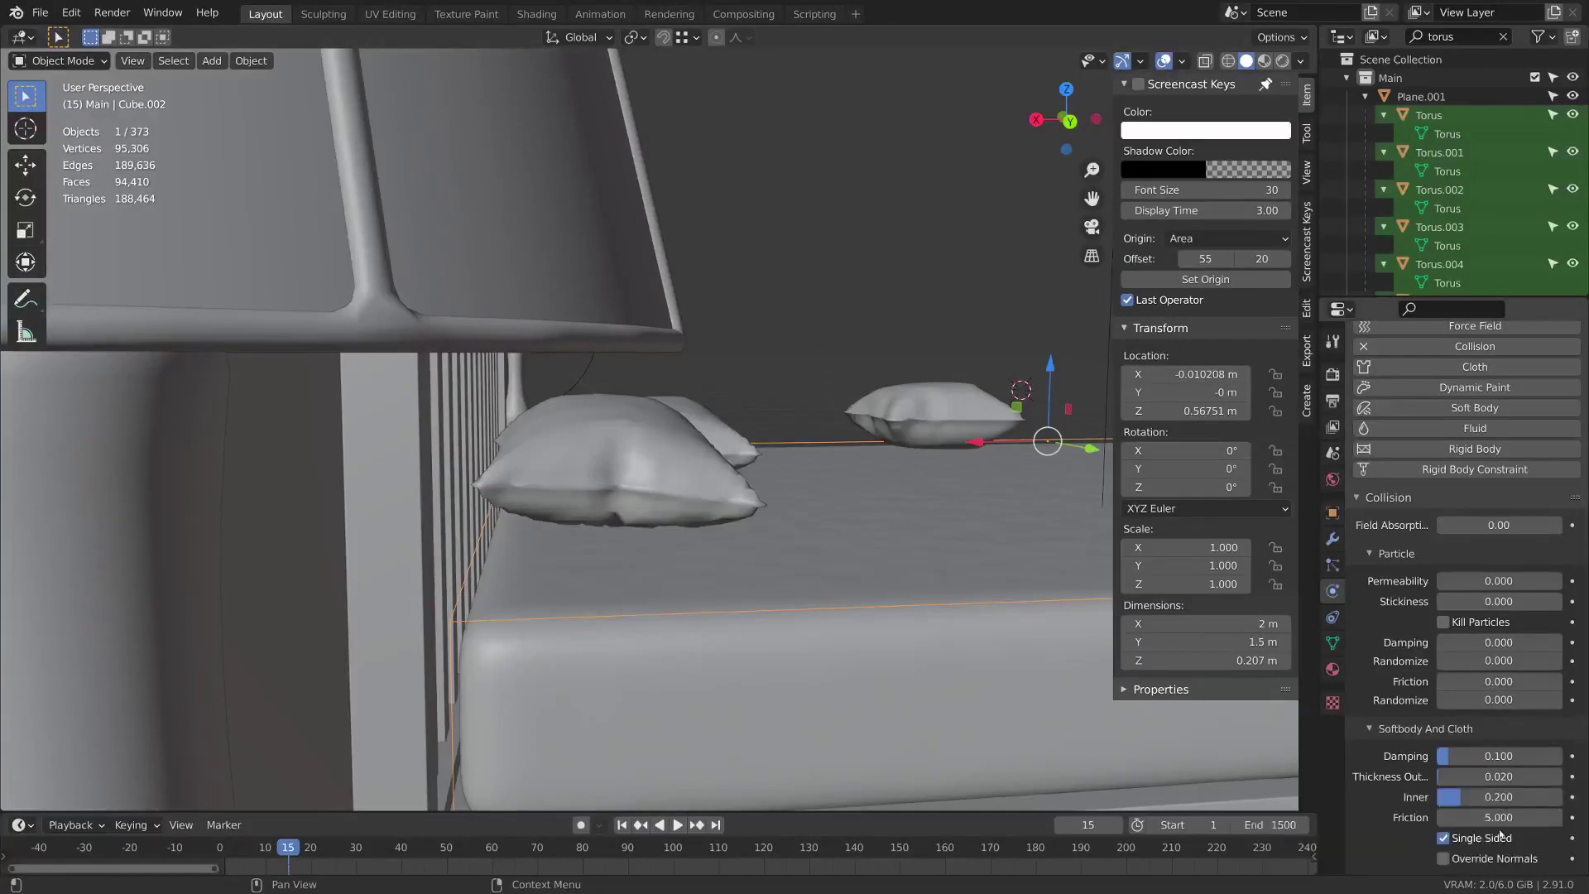
scroll(465, 472, down, 6)
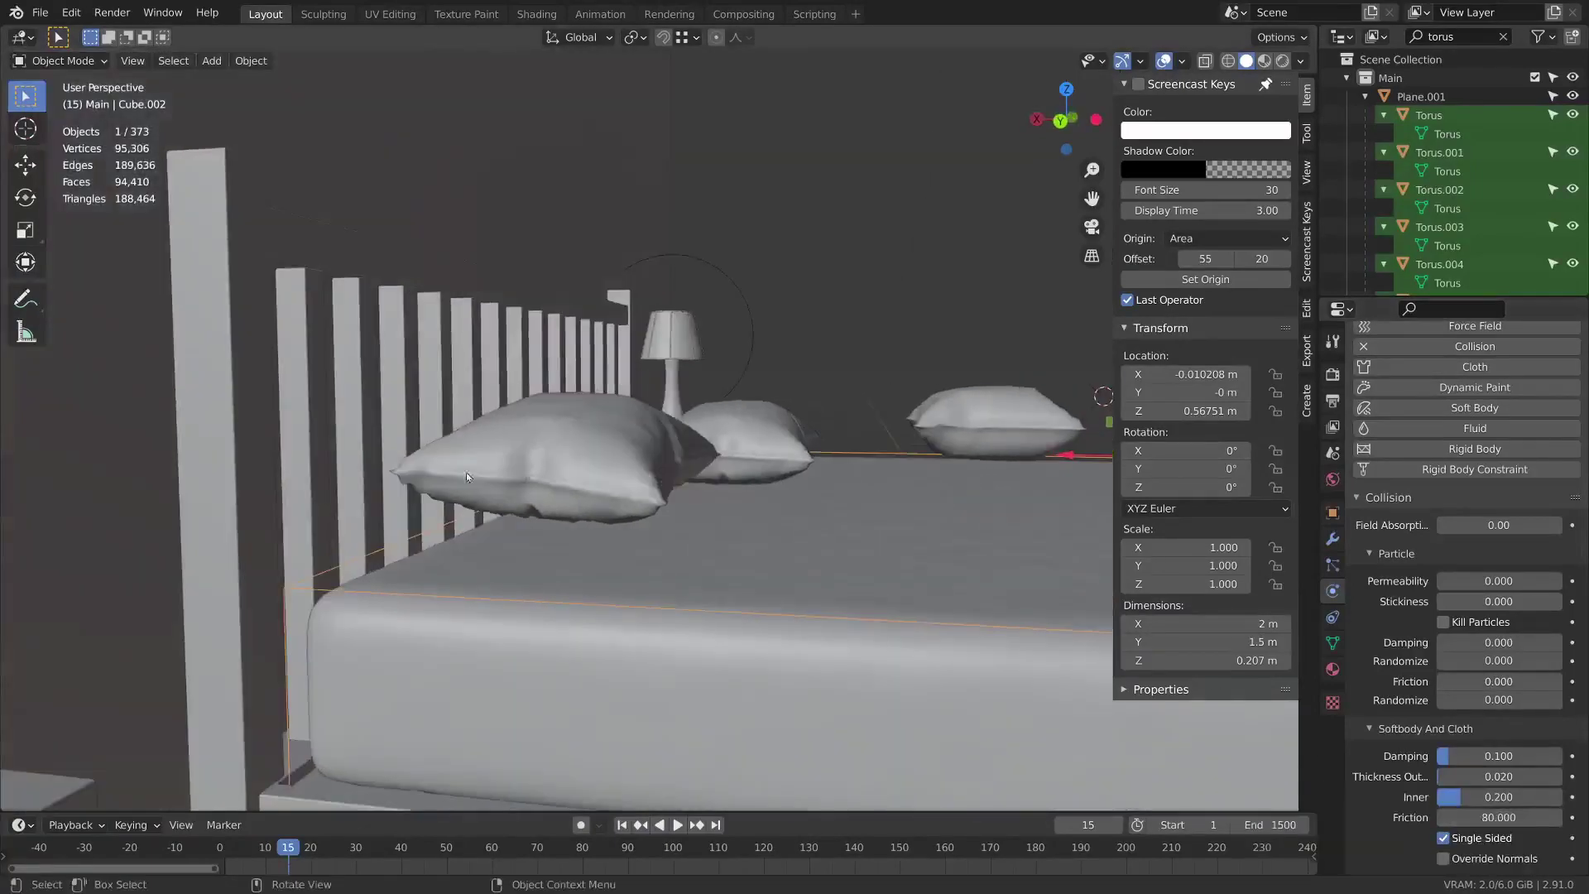
click(565, 482)
key(shift+Left)
key(space)
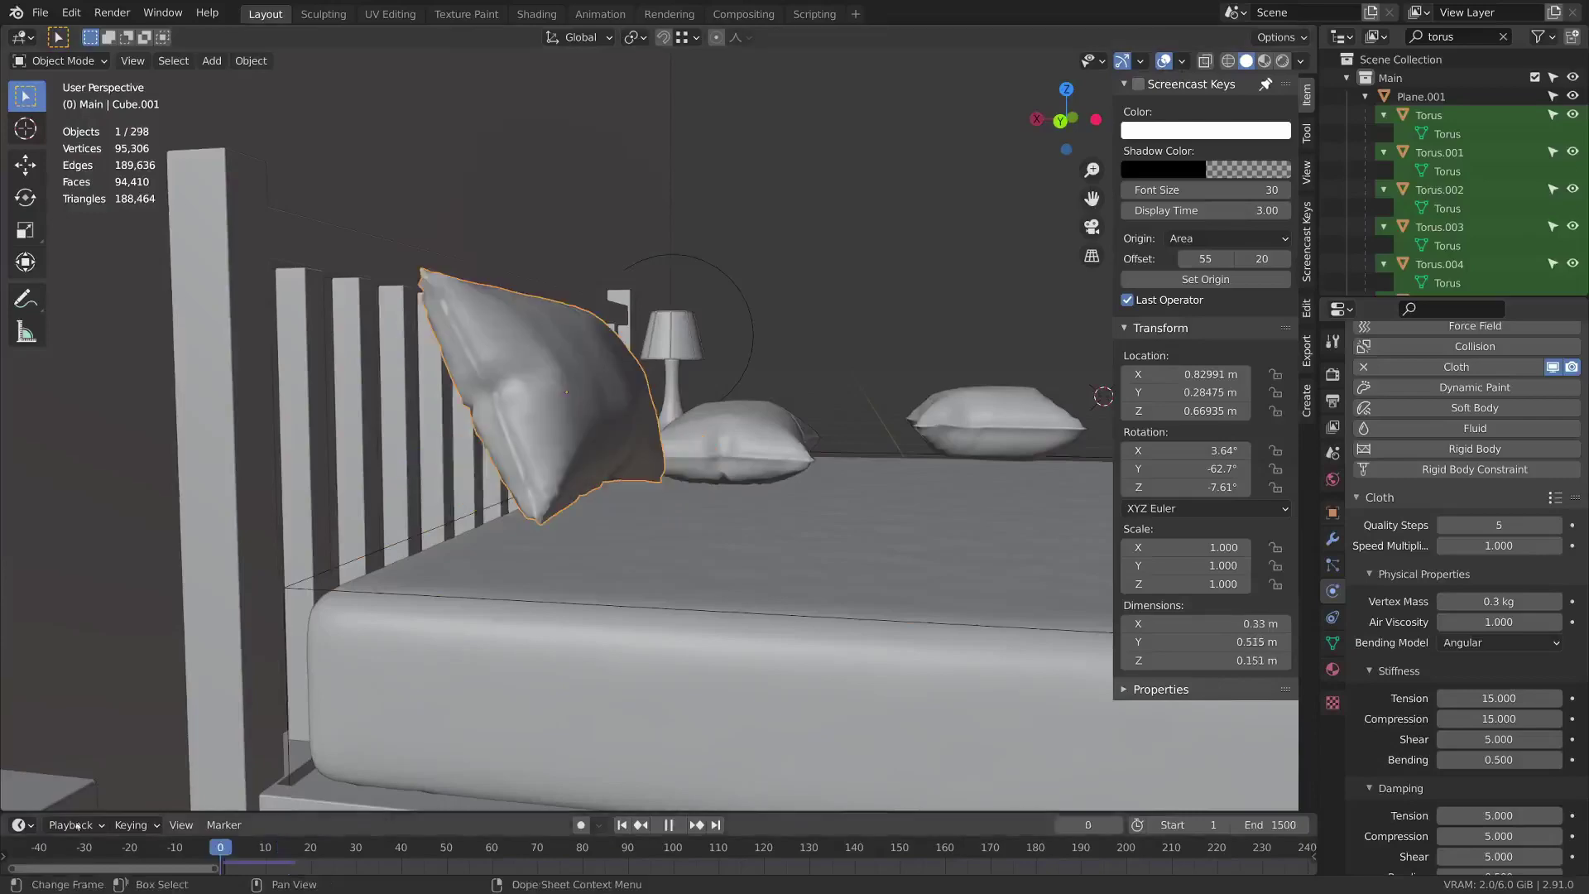
key(space)
Move the flat large pillow away from the headboard toward the foot of the bed, along the mattress plane.
middle_drag(209, 452, 489, 422)
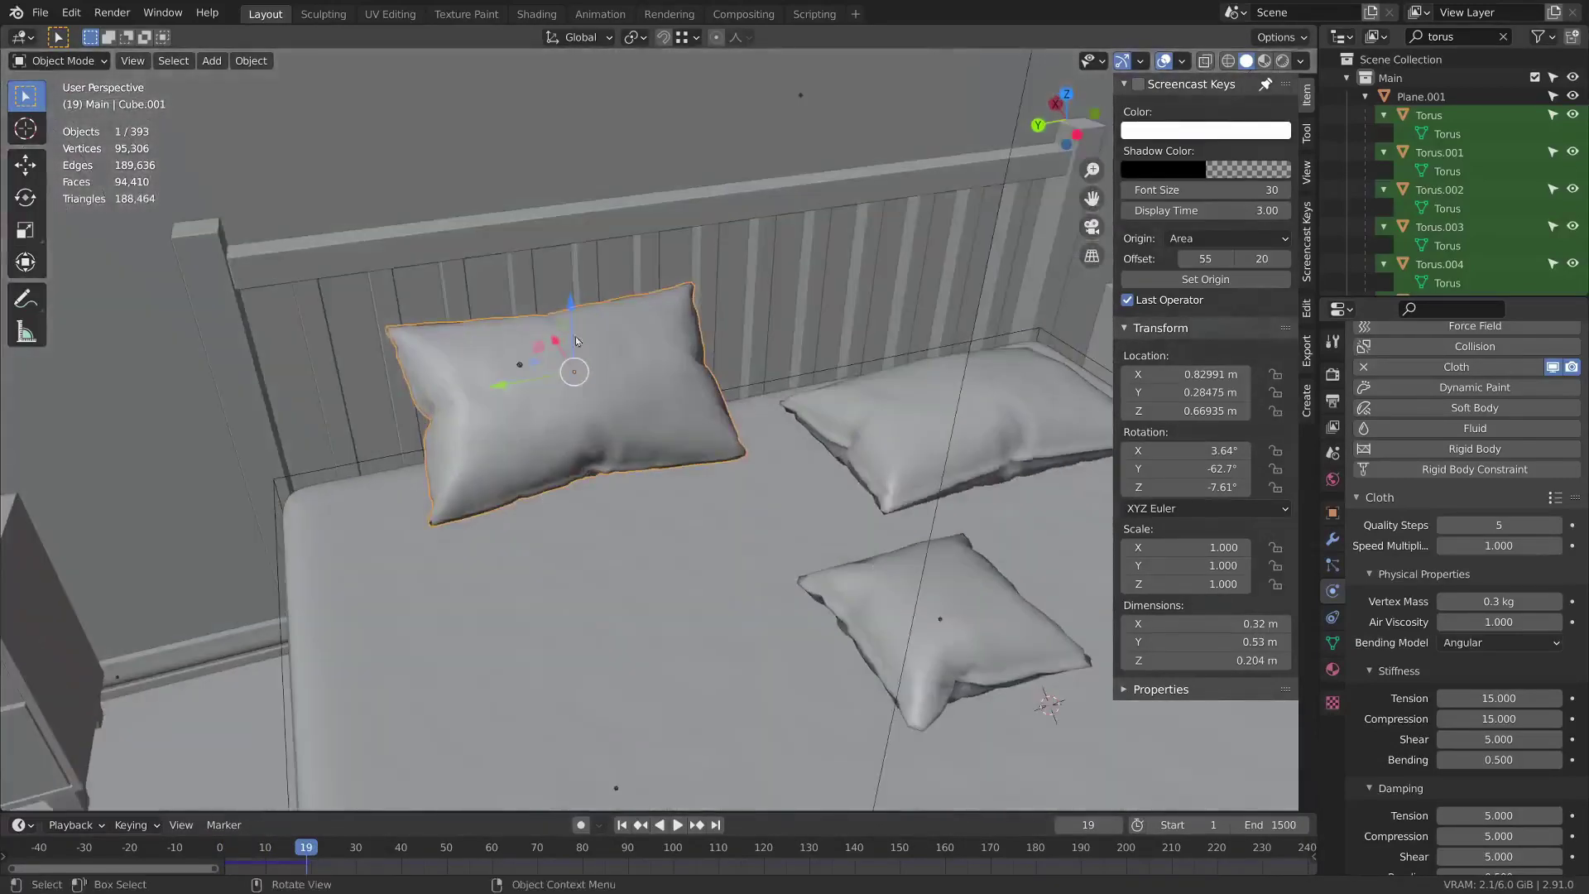
middle_drag(577, 341, 778, 351)
click(880, 354)
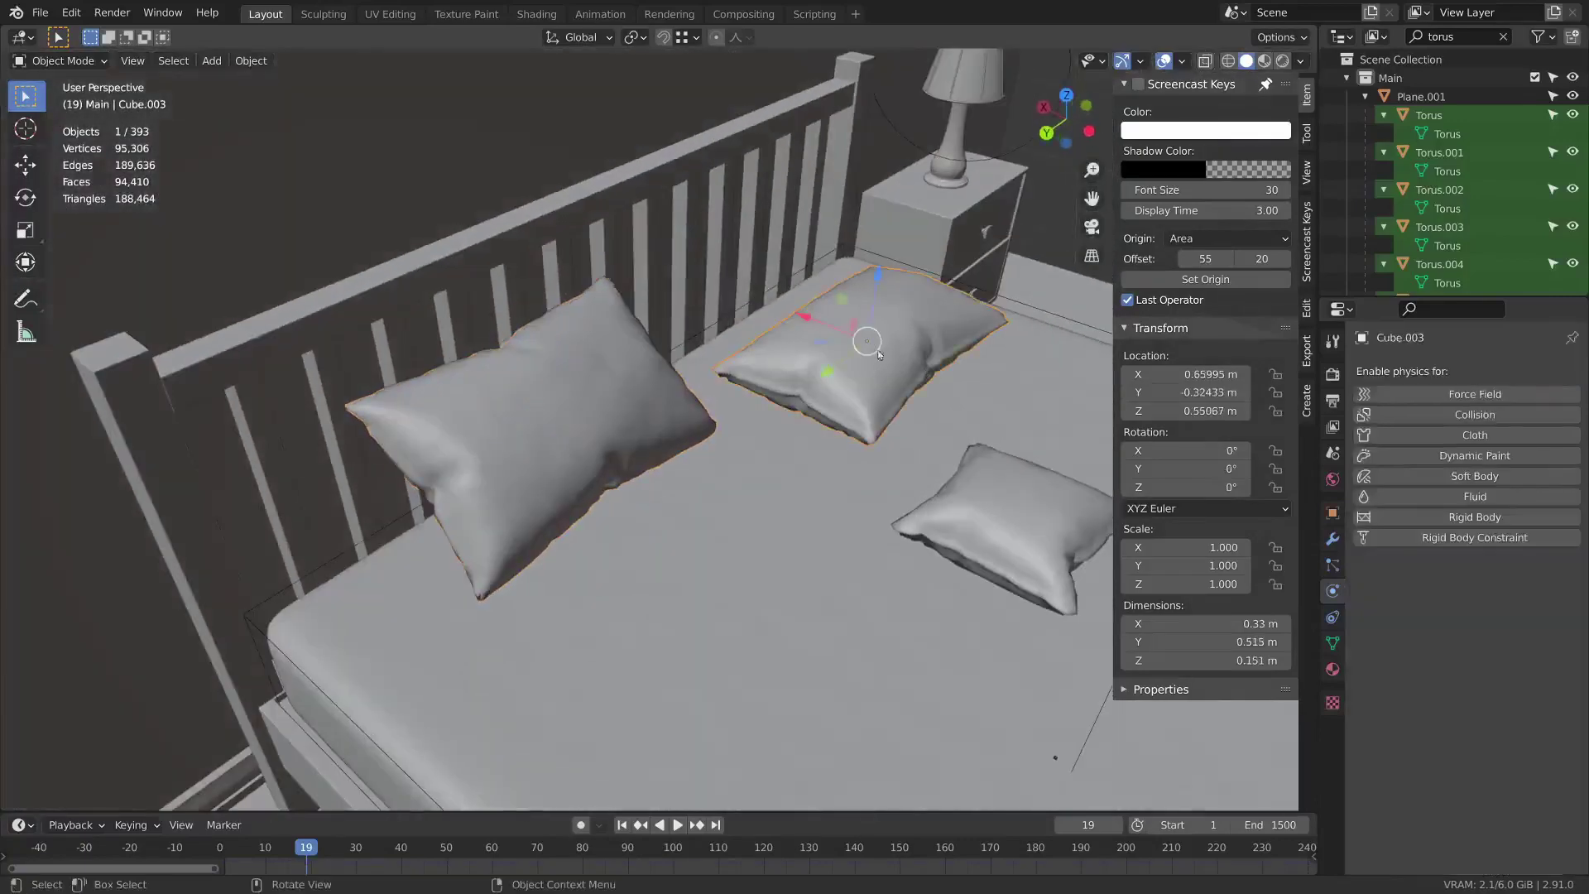
drag(824, 349, 958, 408)
Apply the leaning pillow's cloth simulation and place a duplicate about 0.59 m along Y against the headboard.
click(633, 401)
middle_drag(717, 401, 681, 394)
click(1333, 539)
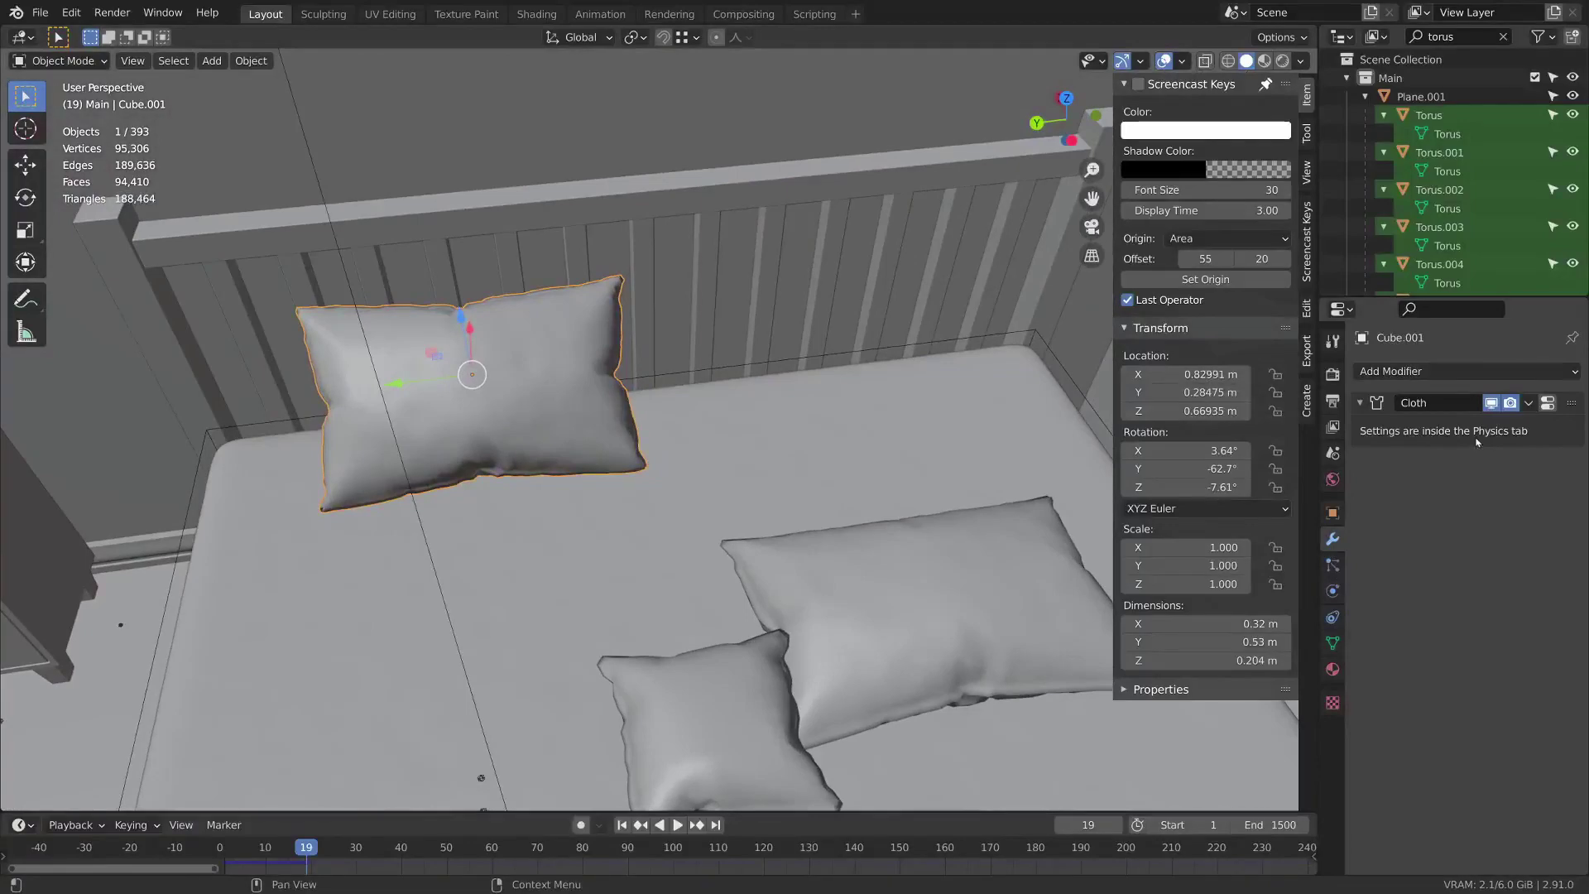
key(ctrl+a)
key(shift+d)
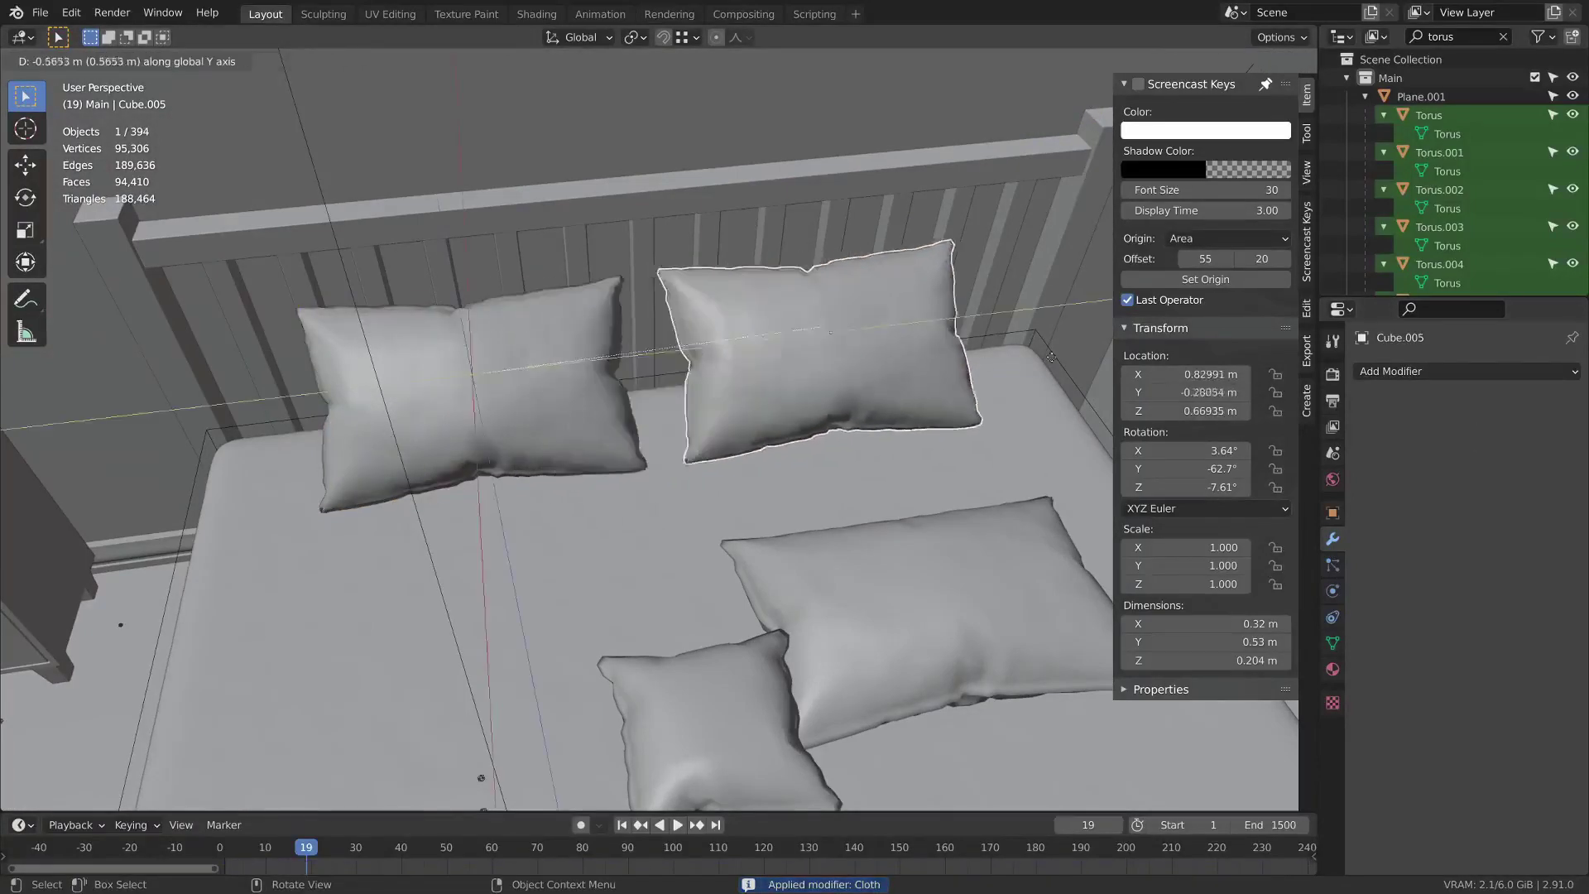
click(1004, 369)
Tilt the flat pillow about 16° and move it in front of the duplicated leaning pillow, near X 0.604 m, Z 0.592 m.
middle_drag(1004, 370, 913, 291)
click(934, 494)
middle_drag(934, 493, 998, 449)
key(g)
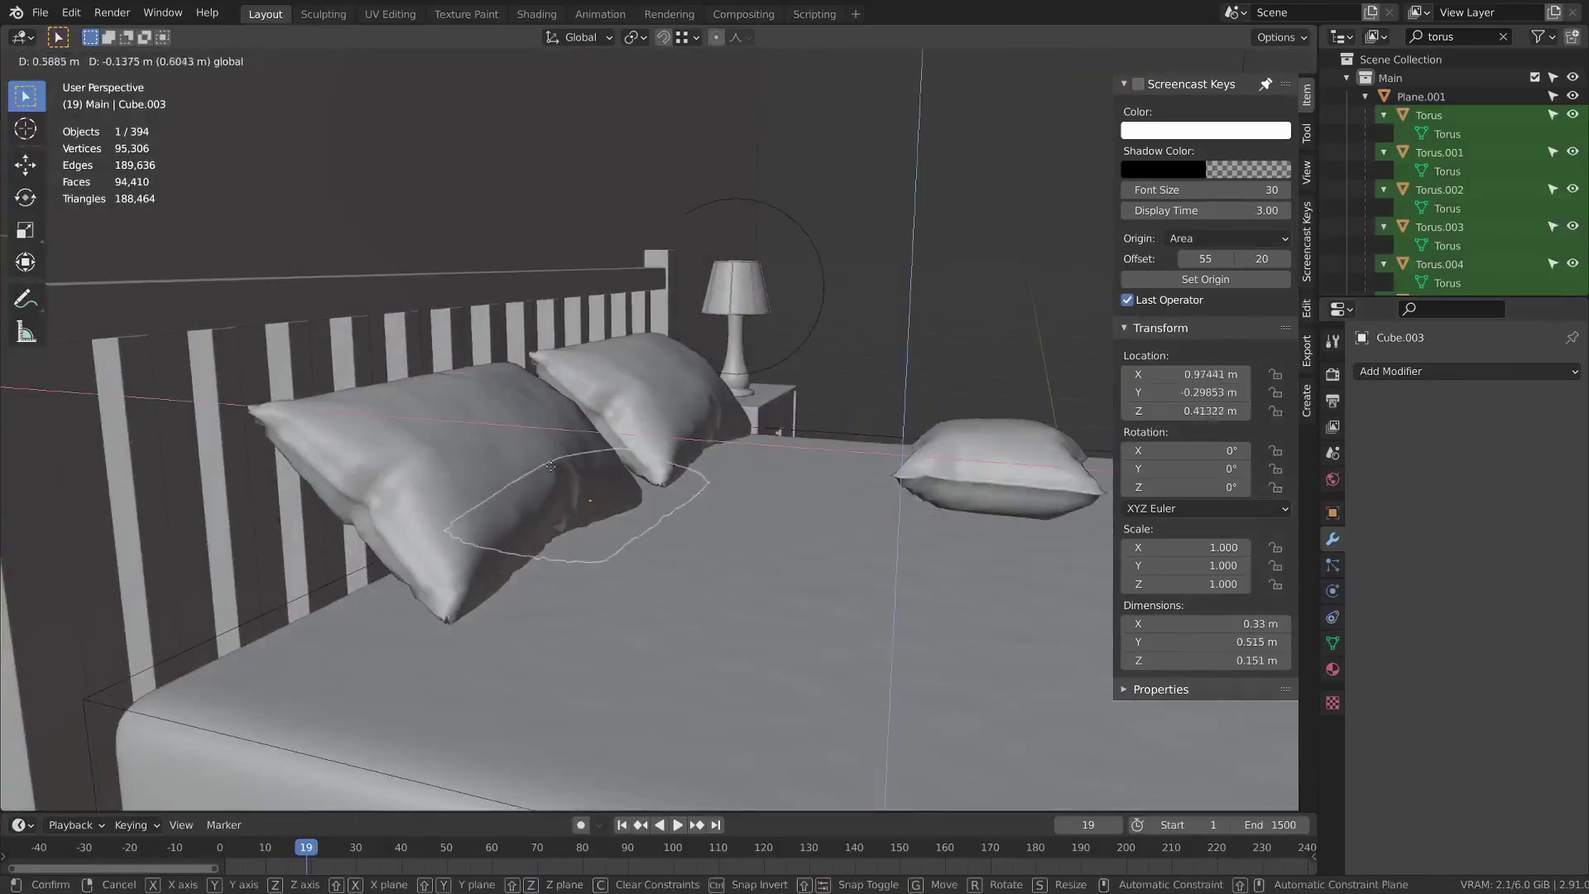
click(703, 406)
key(r)
right_click(826, 397)
middle_drag(826, 397, 608, 439)
key(r)
click(864, 406)
key(g)
click(716, 415)
Move both leaning pillows about 0.014 m toward the headboard and about 0.026 m down toward the mattress.
click(625, 412)
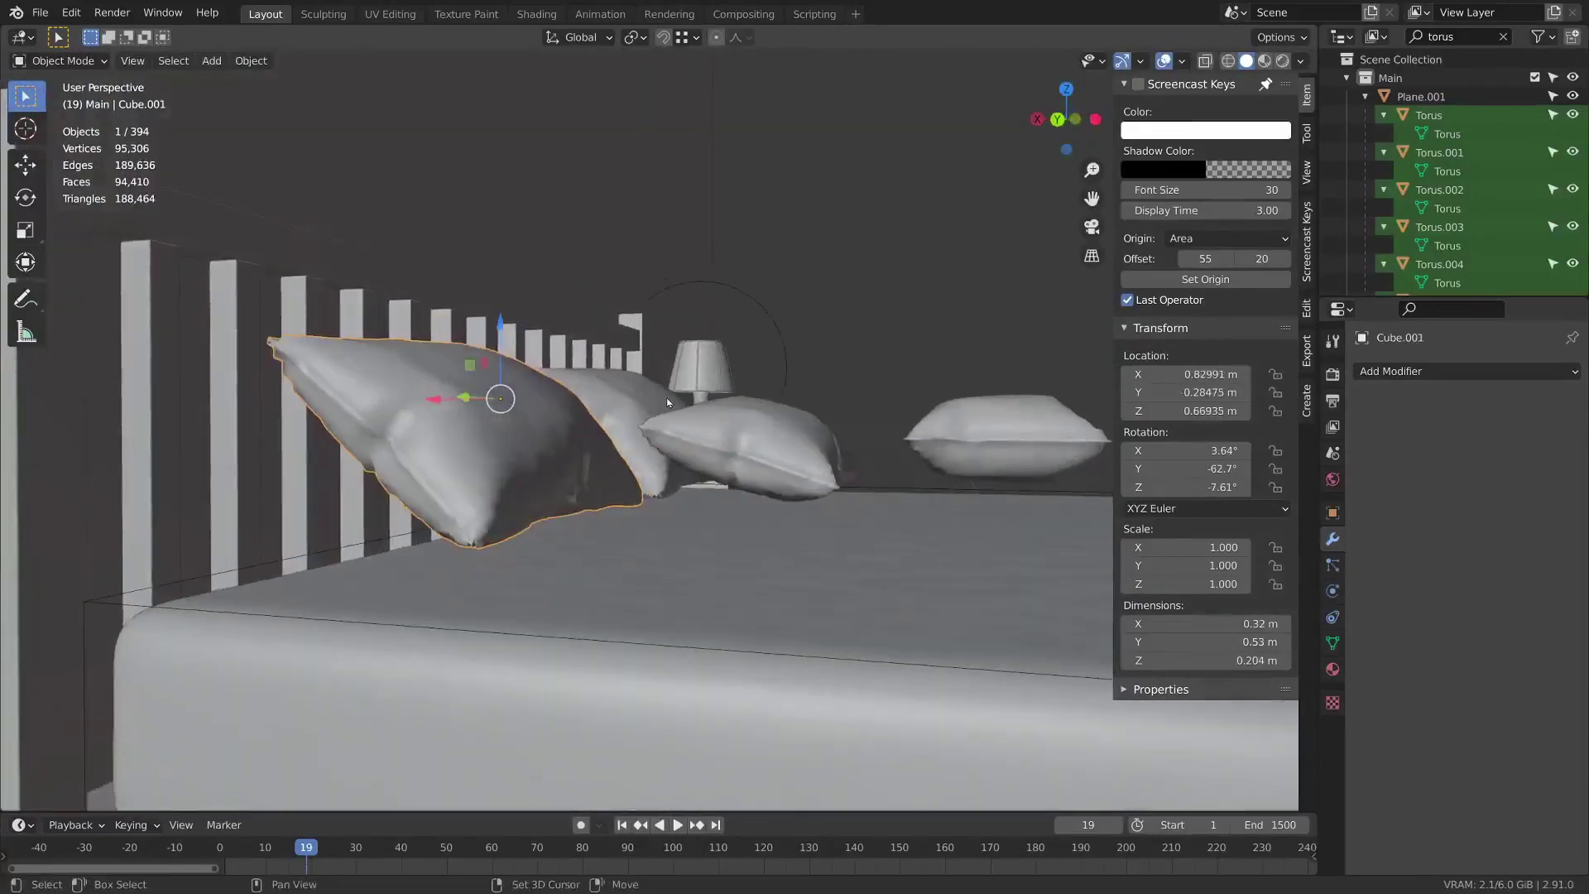
shift+click(487, 389)
middle_drag(487, 389, 480, 480)
key(g)
click(548, 391)
key(g)
click(528, 396)
Tilt the front pillow to about -22.5° around Y and lower it about 0.006 m.
click(823, 449)
middle_drag(696, 471, 792, 420)
key(r)
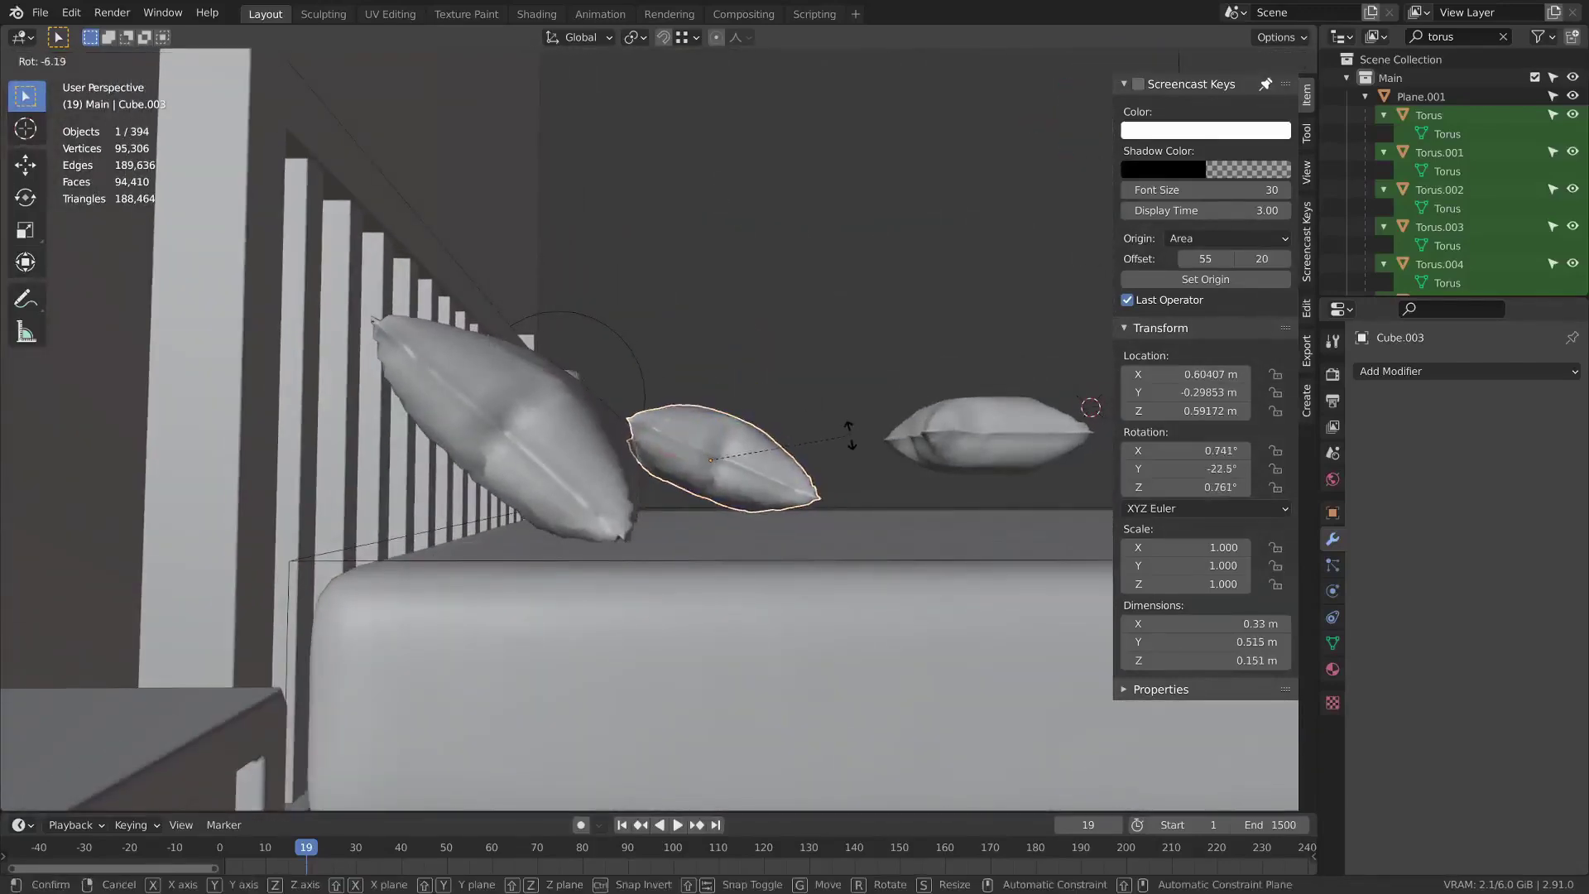
click(848, 438)
key(g)
click(846, 444)
Add a Cloth modifier to the tilted front pillow, enable internal springs and return to frame 0.
mouse_move(846, 443)
middle_down()
mouse_move(774, 473)
mouse_move(836, 451)
middle_up()
click(1498, 371)
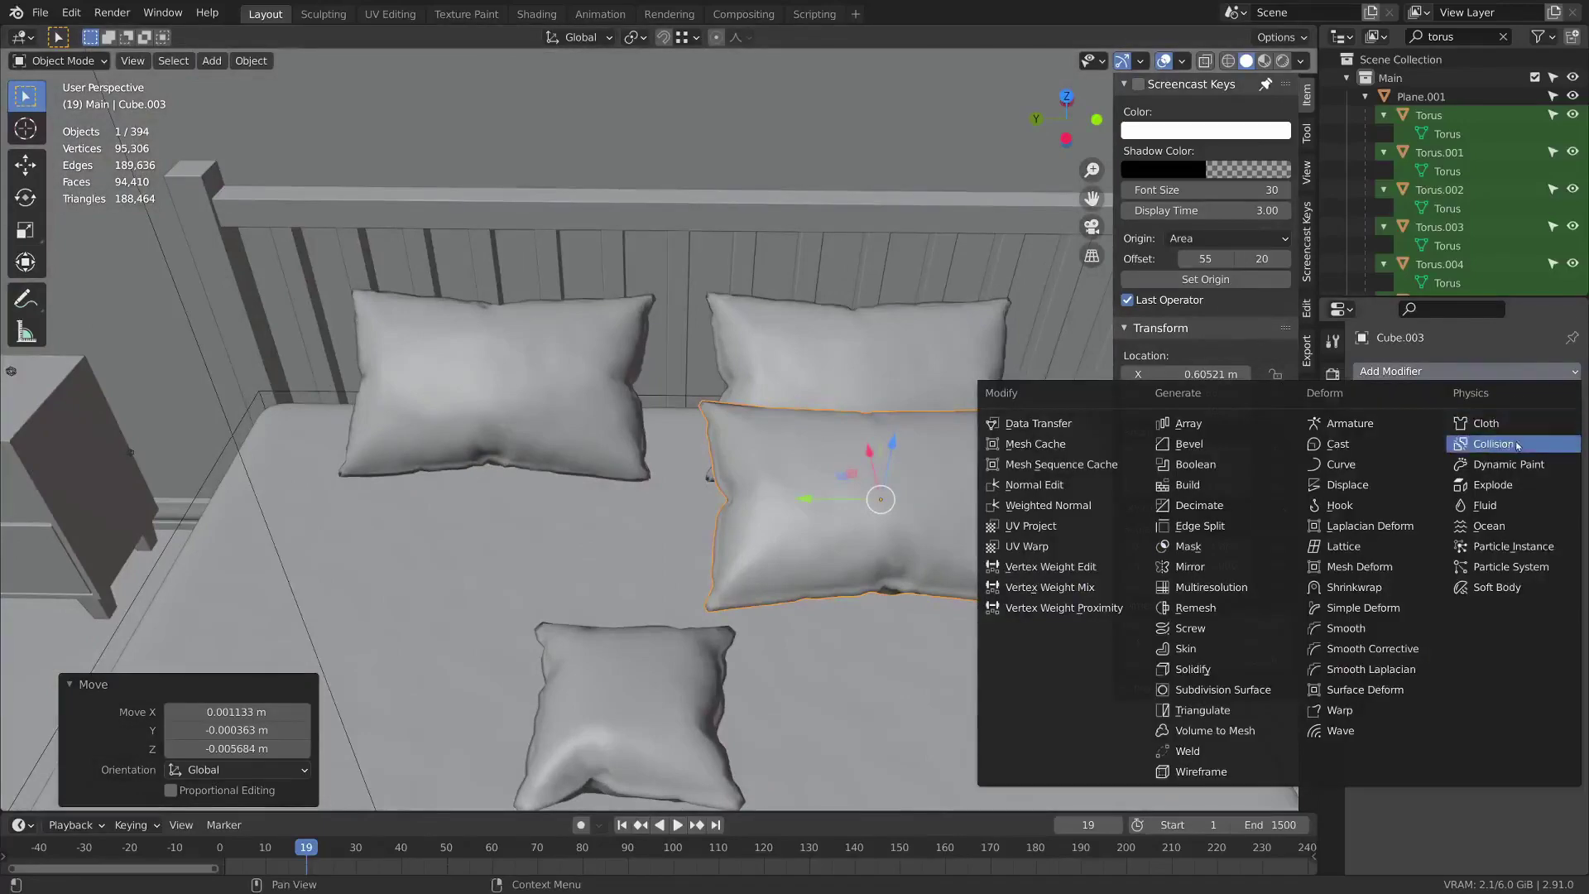
click(1488, 424)
click(1547, 403)
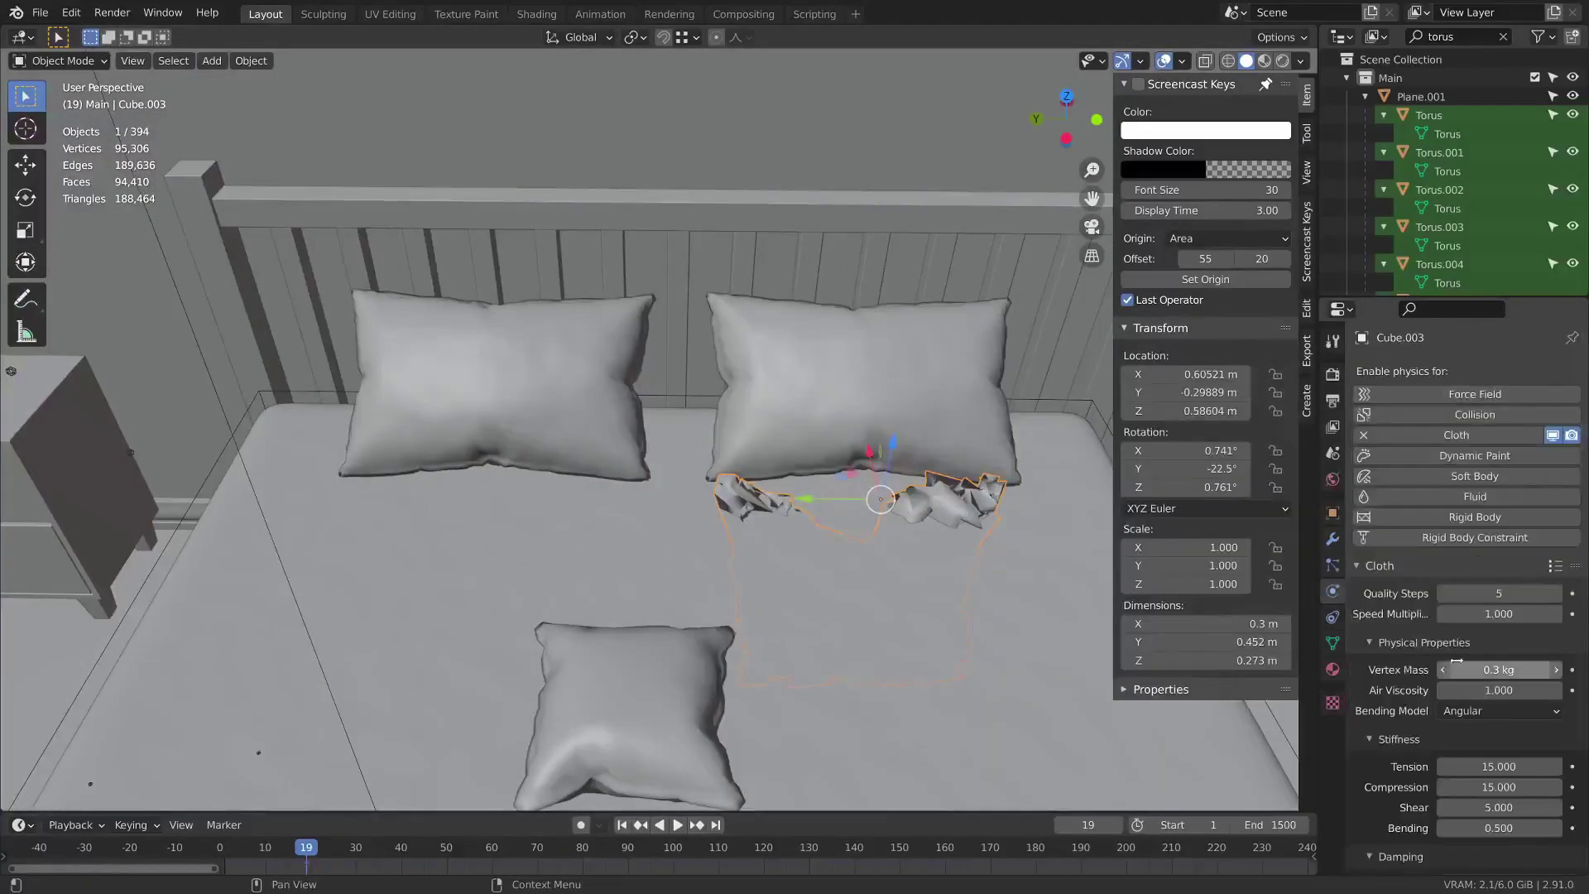
scroll(1418, 521, down, 10)
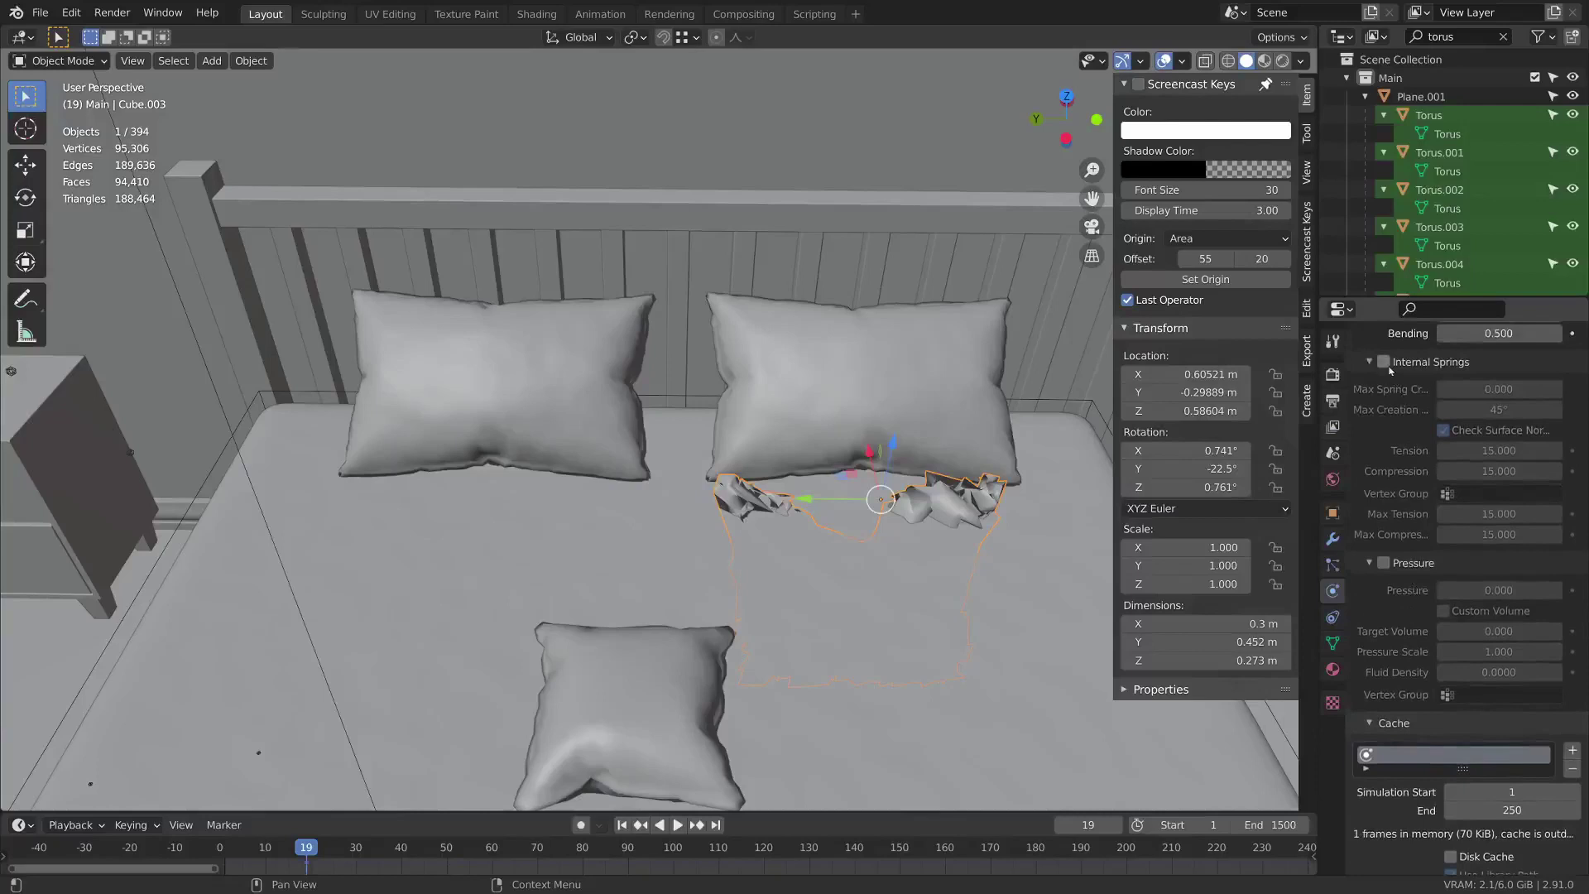
click(1385, 362)
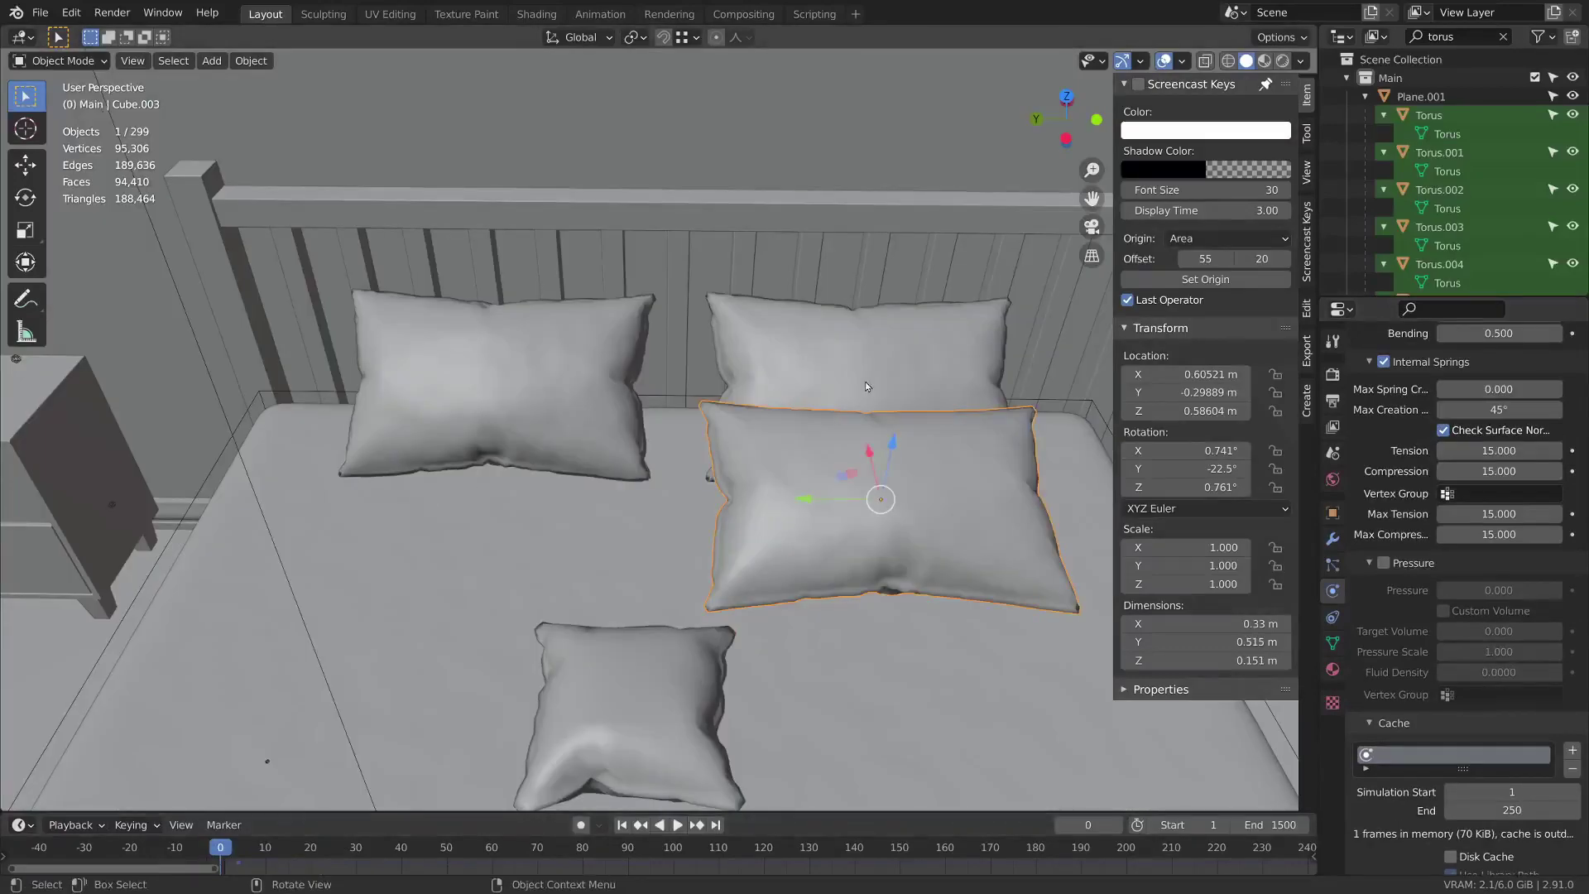
Enable collision on the leaning pillow behind and set the front pillow's internal spring tension, compression, max tension and max compression to 0.05.
click(867, 387)
click(1475, 415)
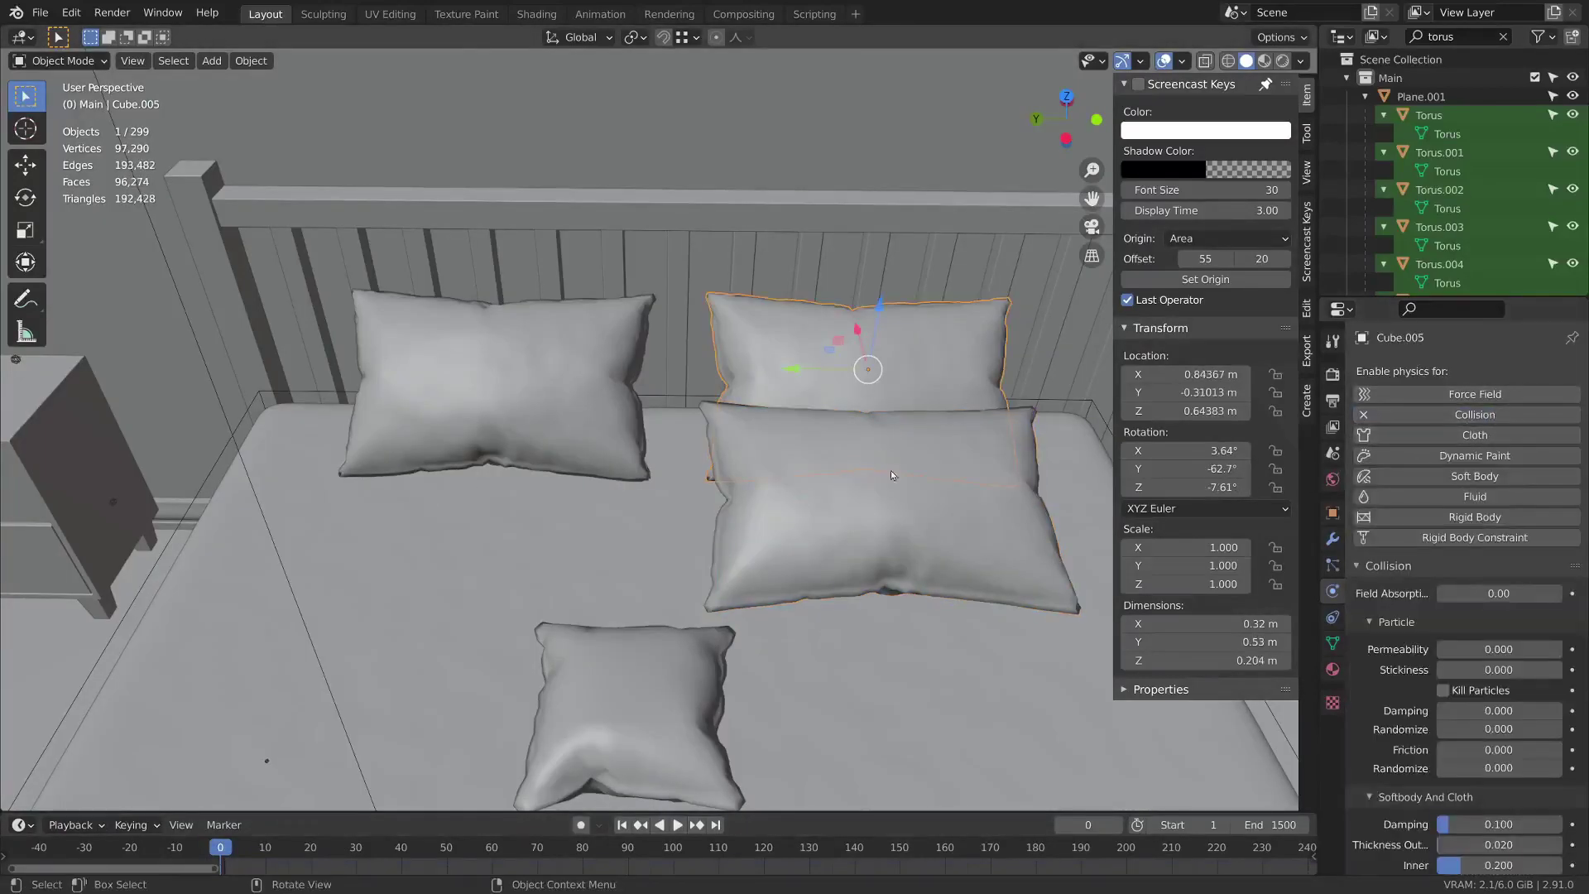
click(785, 514)
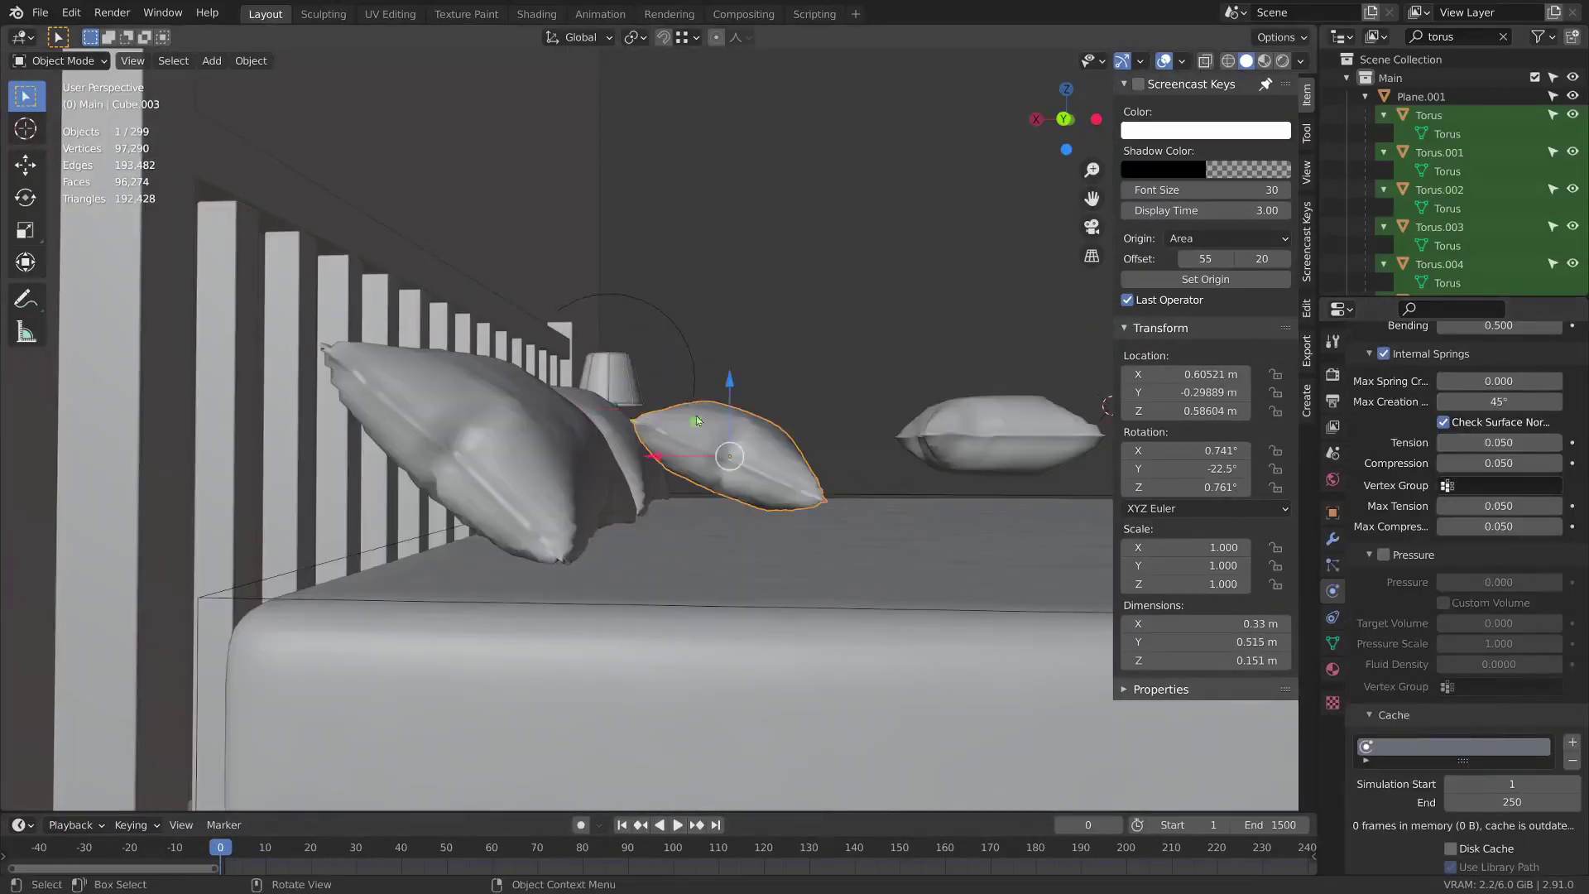
Raise the front pillow about 0.075 m above the mattress and run its cloth simulation.
drag(697, 420, 694, 374)
key(space)
middle_drag(753, 386, 945, 564)
Apply the front pillow's cloth simulation and place a duplicate about 0.55 m along Y in front of the other leaning pillow.
click(1332, 539)
key(ctrl+a)
key(shift+d)
key(y)
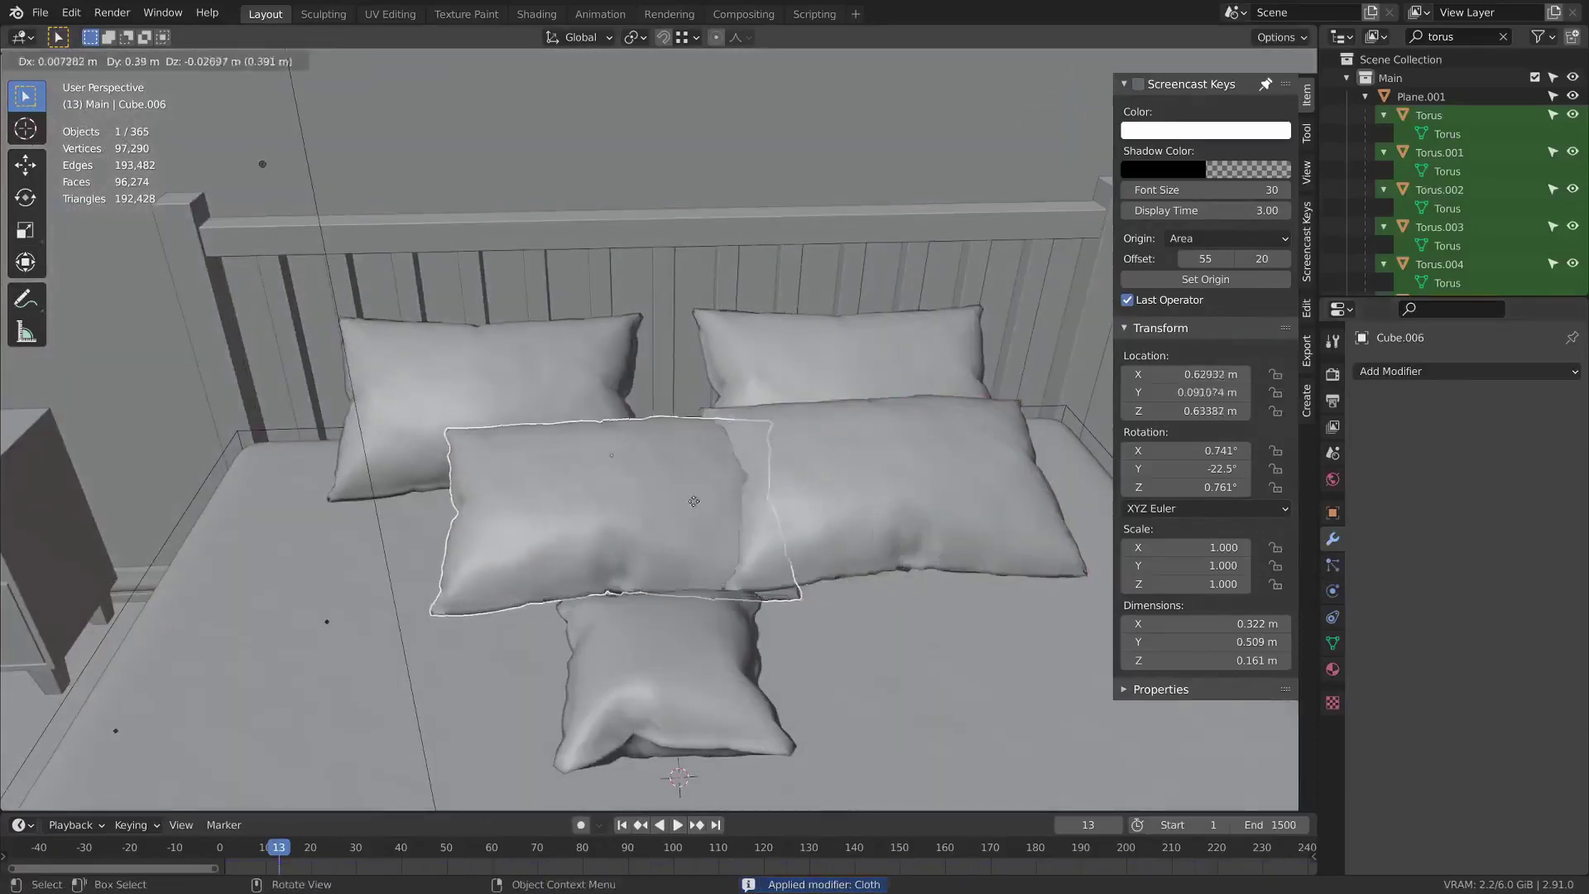
click(576, 504)
Shift the original front pillow about 0.027 m along Y and rotate it to about 2.85°, -22.3°, -2.49°.
middle_drag(725, 461, 738, 519)
key(alt+a)
click(810, 566)
middle_drag(810, 566, 831, 537)
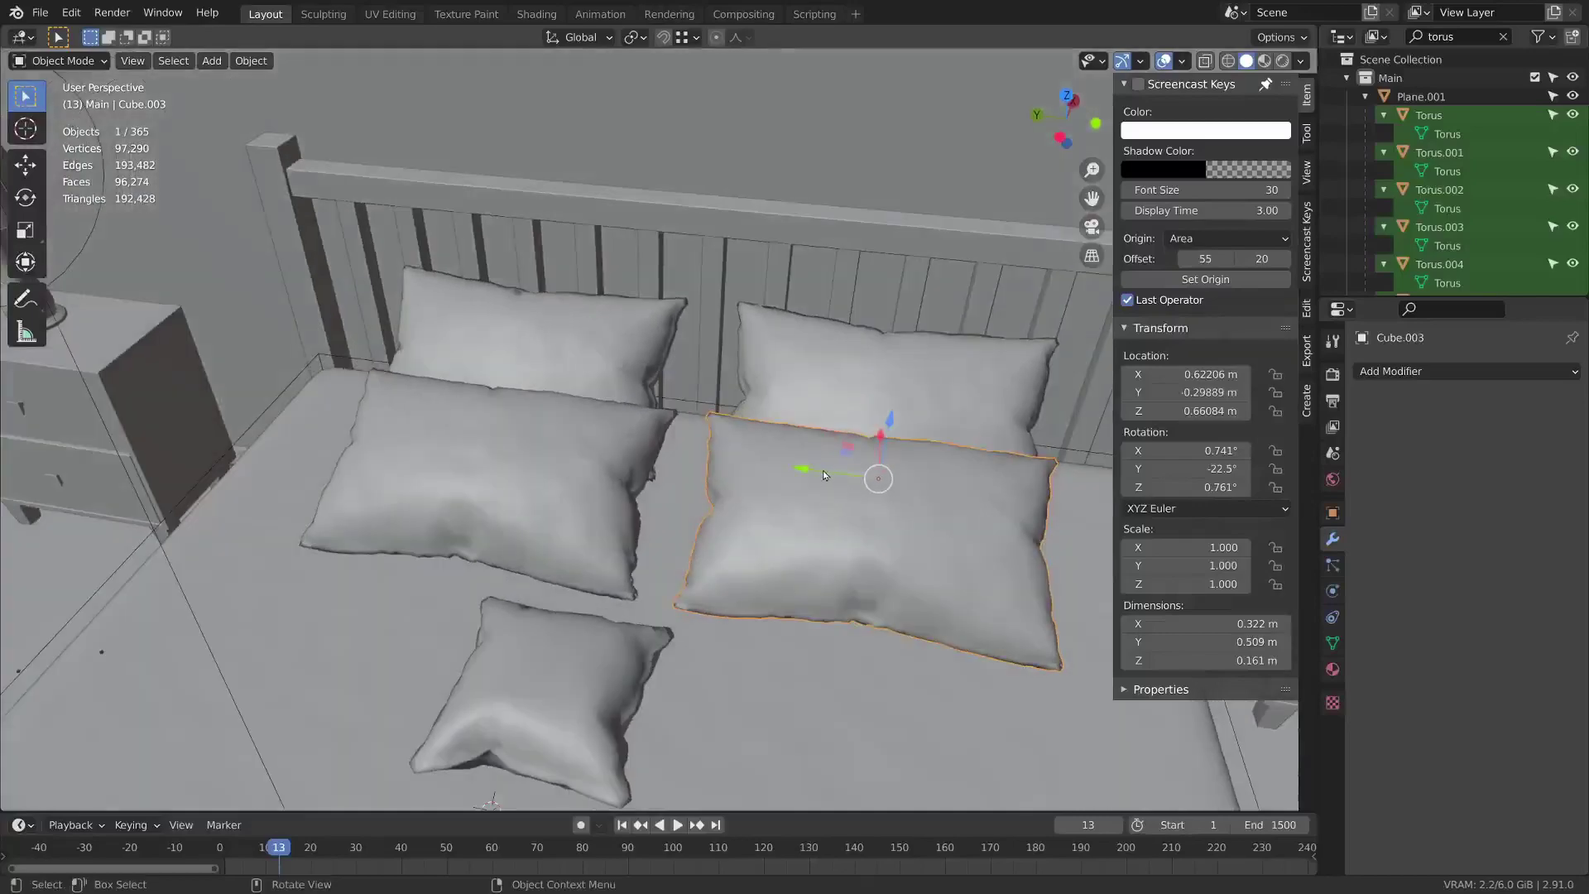
drag(824, 474, 799, 466)
middle_drag(943, 517, 1020, 525)
key(r)
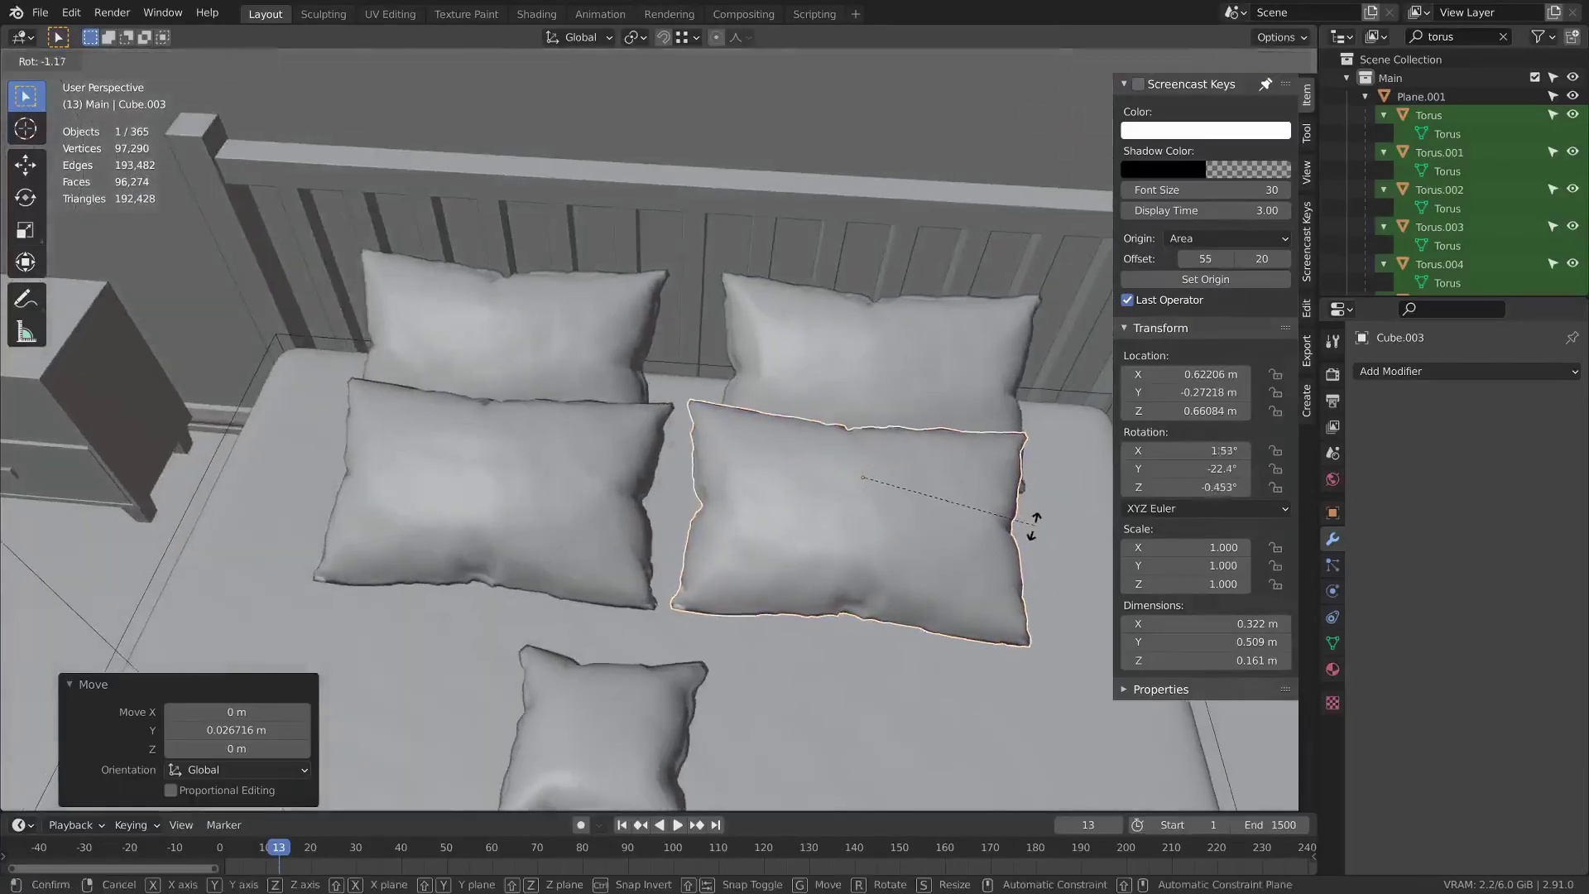
click(1022, 527)
Rotate the duplicated front pillow by about 1° so it sits slightly askew.
click(609, 472)
key(r)
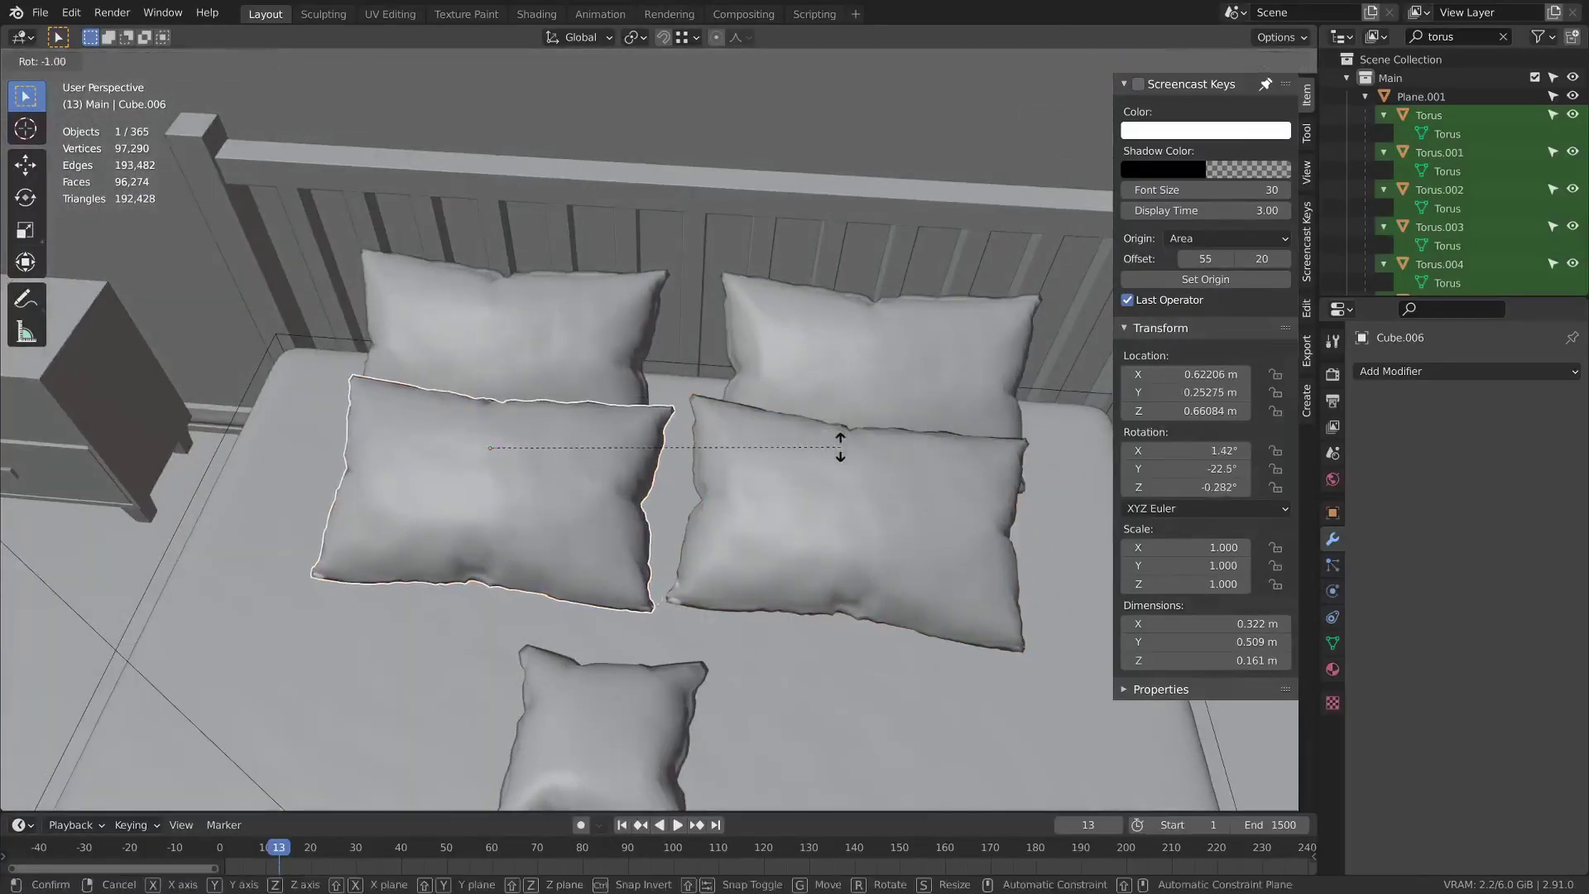
click(840, 447)
Rotate the original leaning pillow around the Z axis to about -4.89°.
click(576, 377)
key(r)
right_click(779, 360)
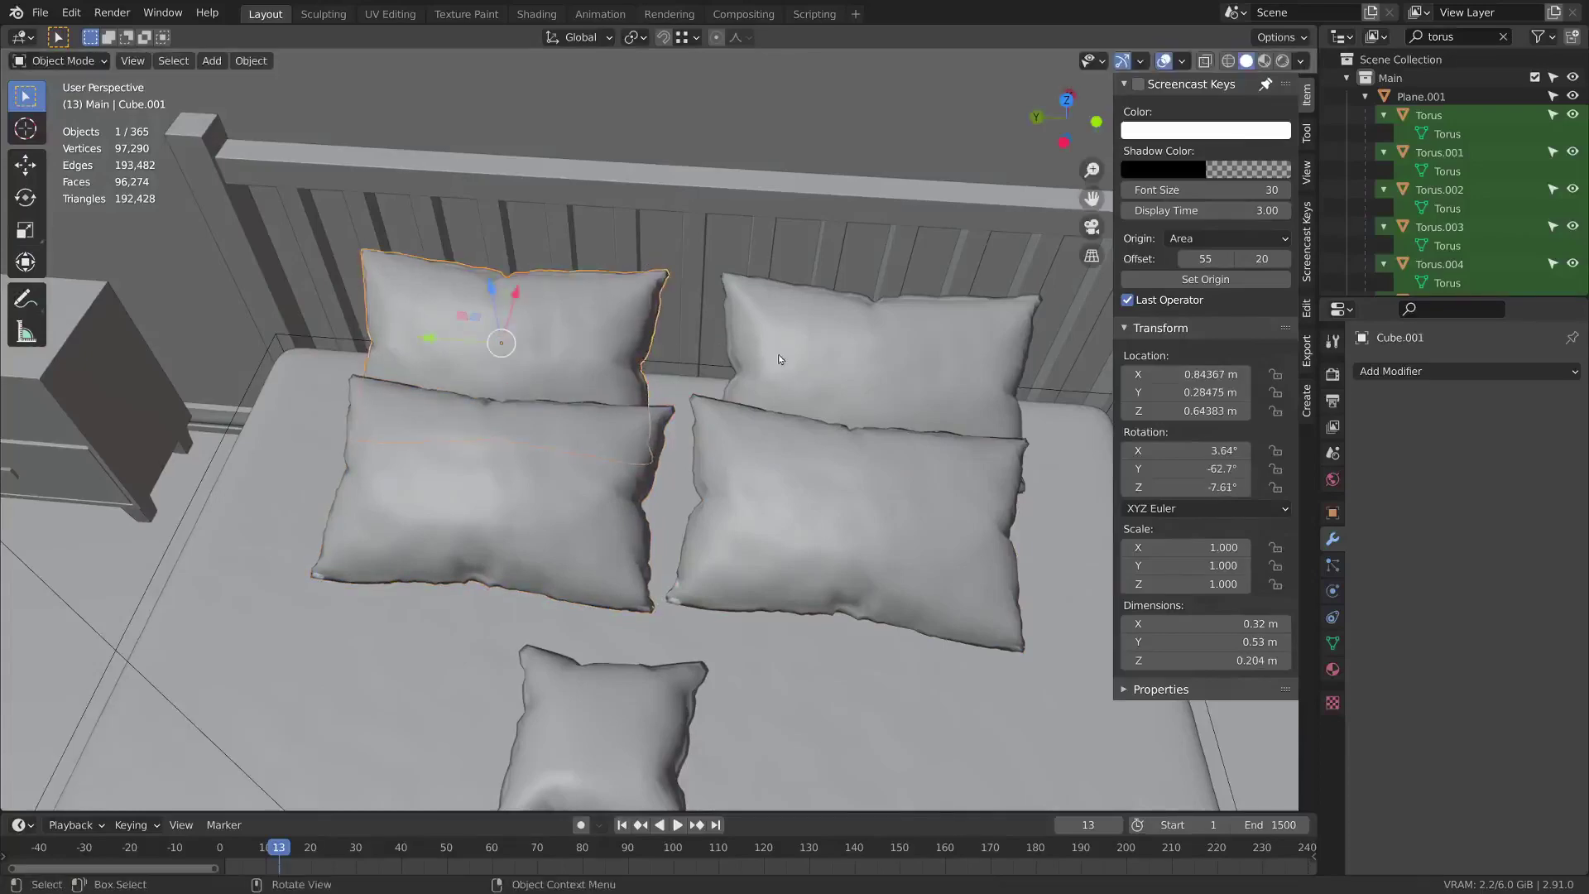
middle_drag(779, 358, 688, 390)
key(r)
key(z)
click(777, 351)
Add a Cloth modifier to the small pillow with internal springs, setting tension, compression, max tension and max compression to 0.05.
middle_drag(777, 351, 975, 489)
click(822, 603)
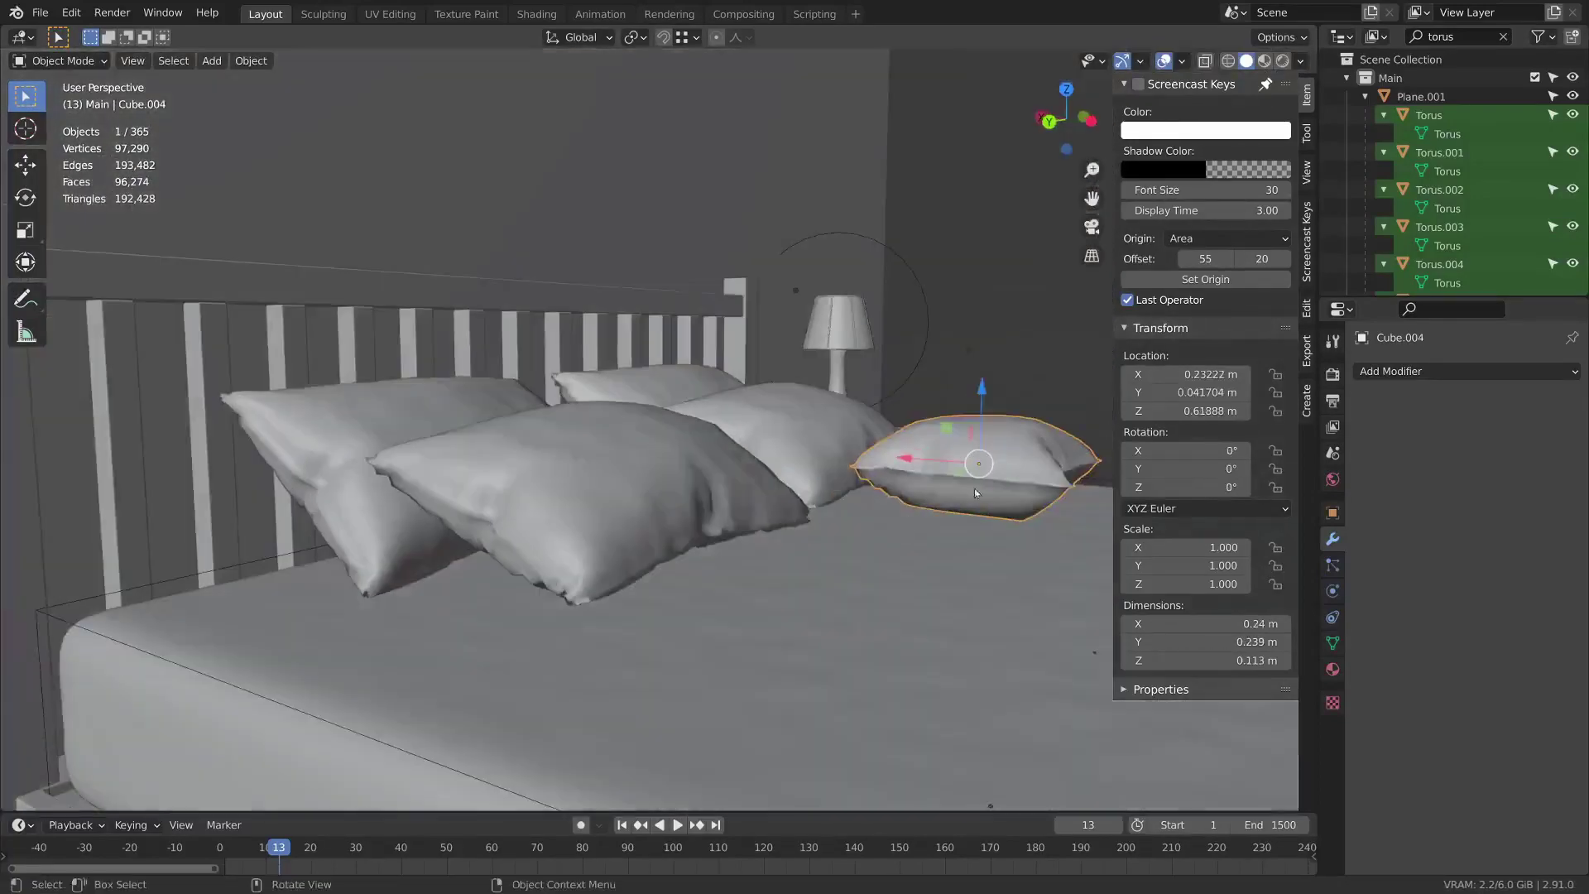
click(1488, 372)
click(1487, 423)
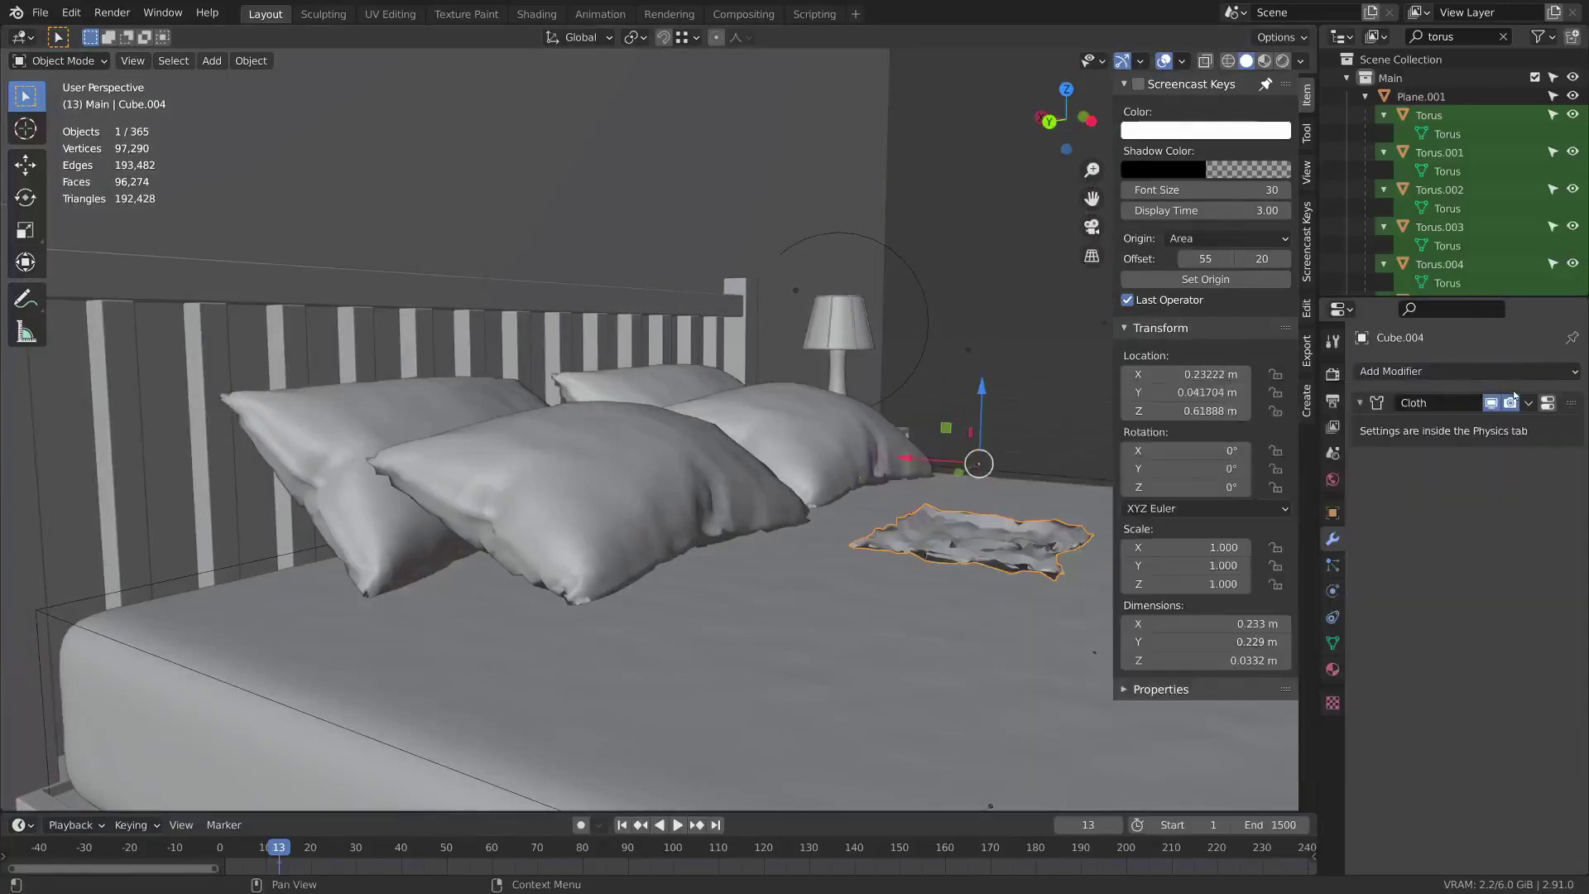
click(1547, 403)
scroll(1432, 633, down, 15)
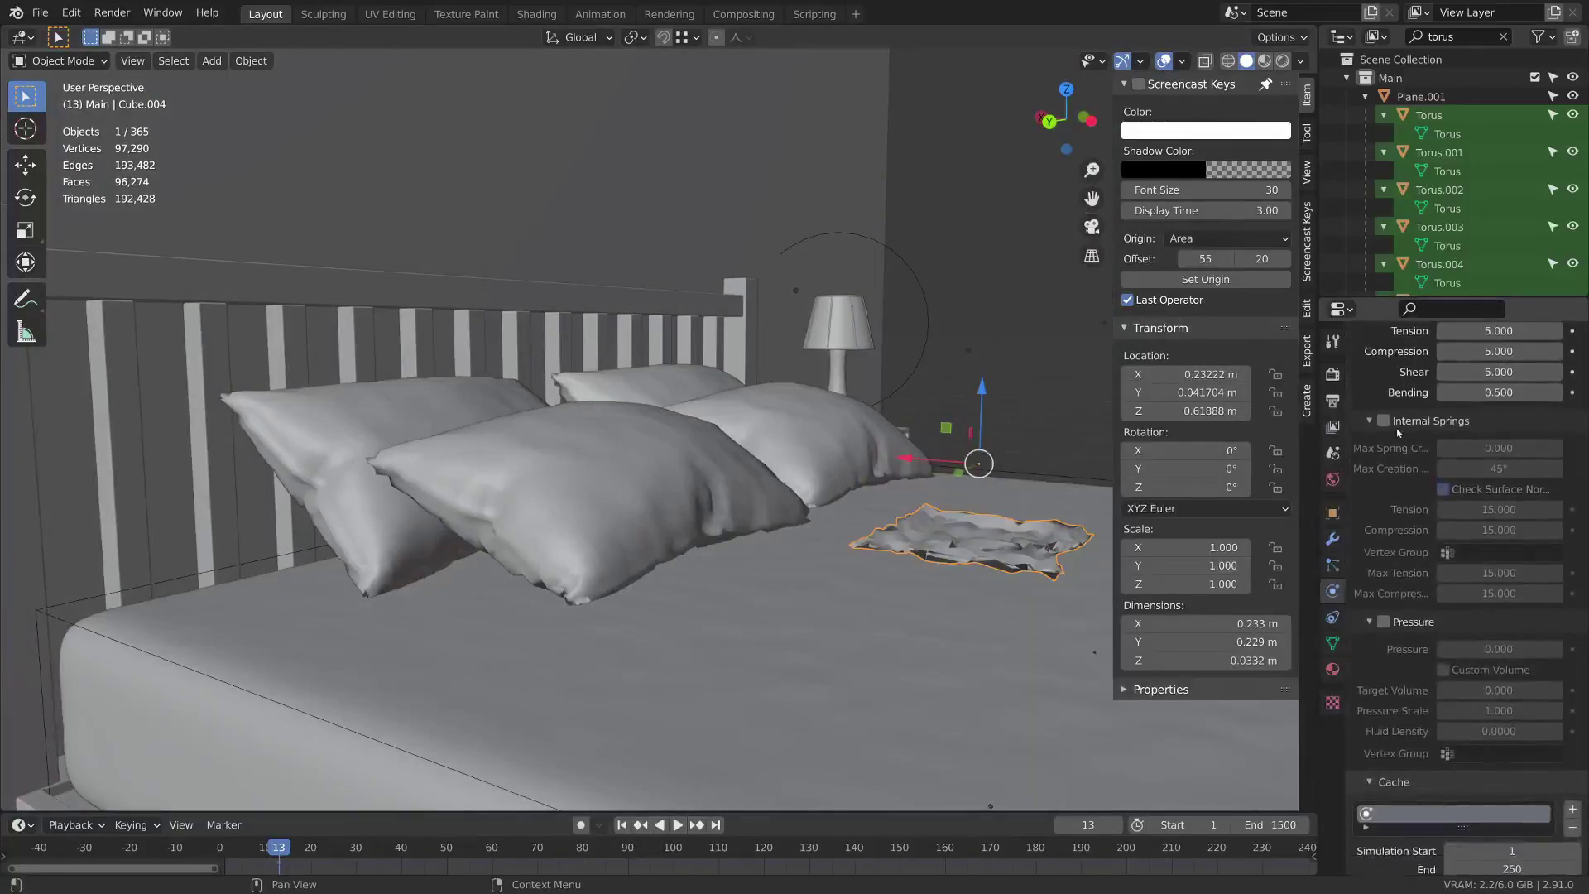
click(1399, 422)
click(1384, 422)
click(1370, 422)
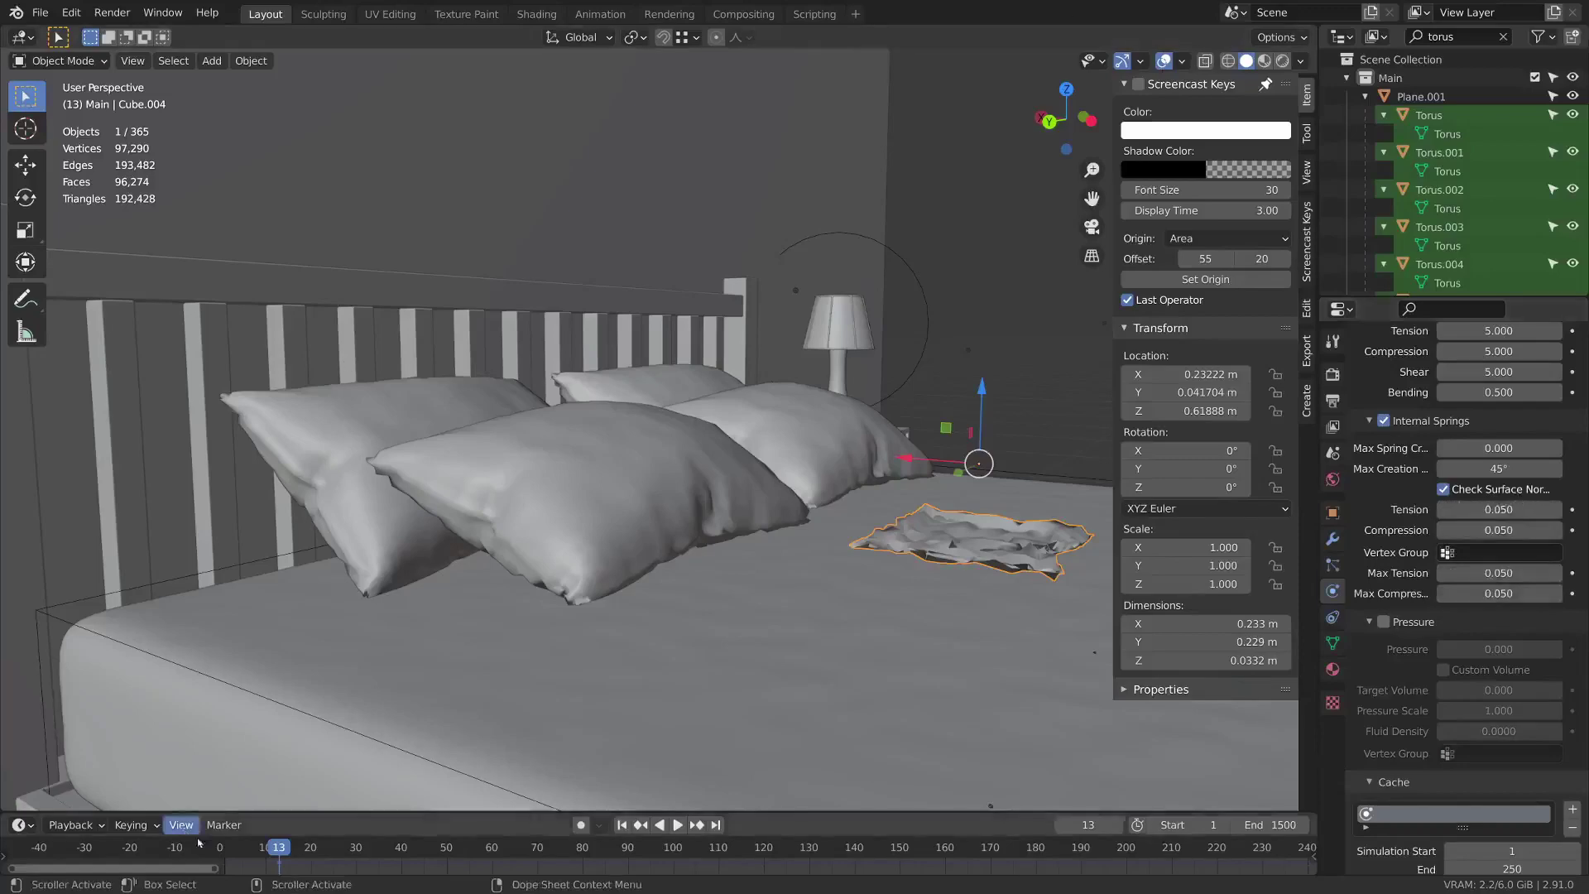
Return to frame 0, then tilt the small pillow about 50.9° and bring it close to the front pillows.
drag(278, 852, 218, 850)
middle_drag(908, 458, 991, 437)
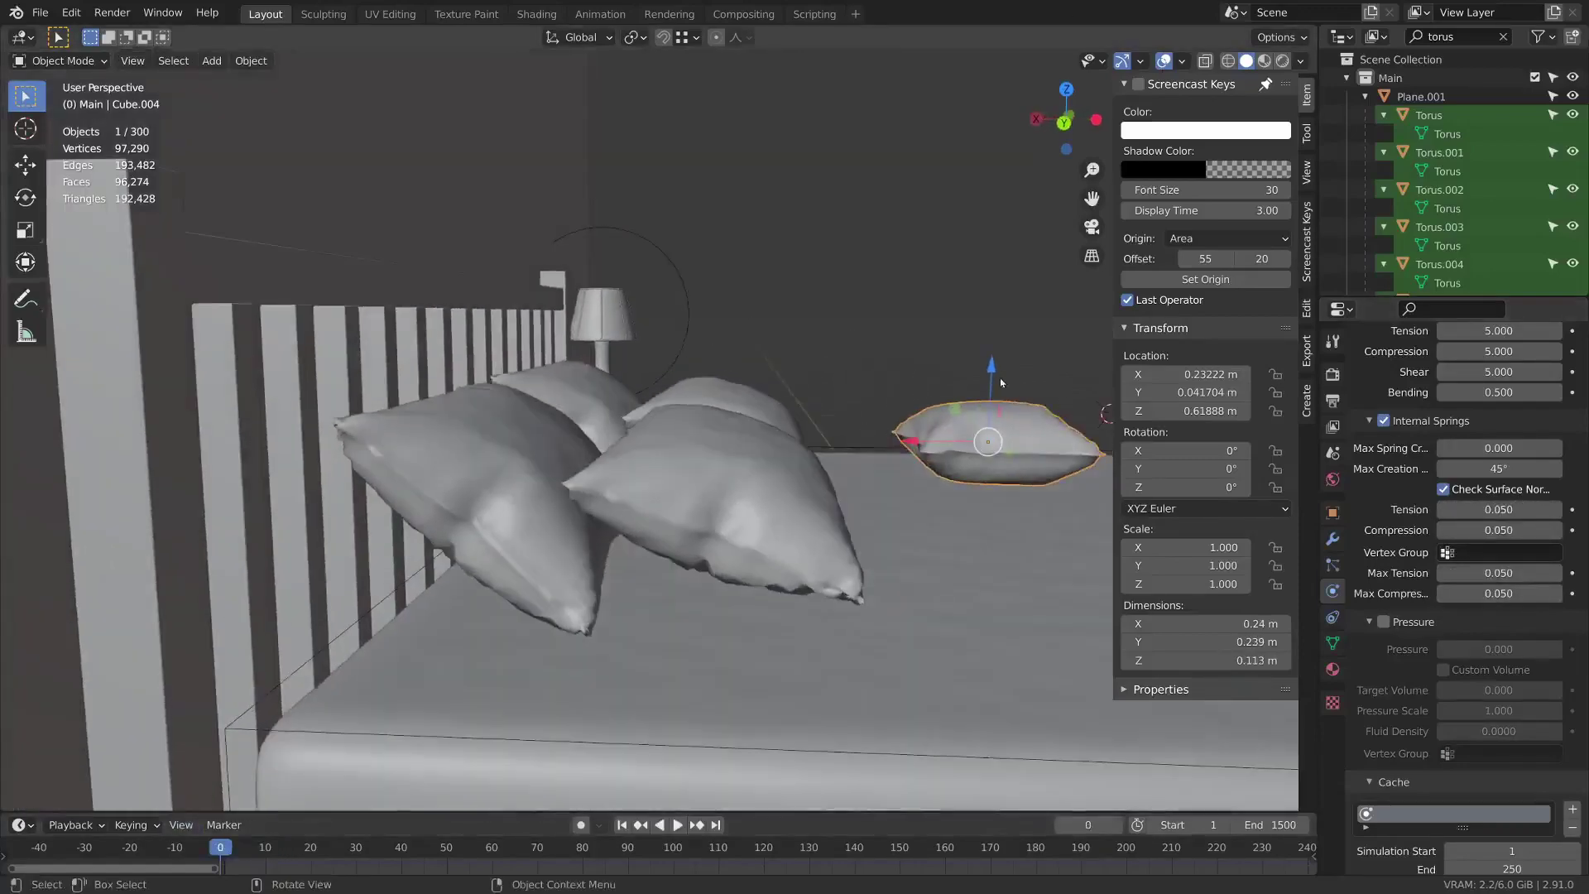
key(r)
click(1056, 468)
key(g)
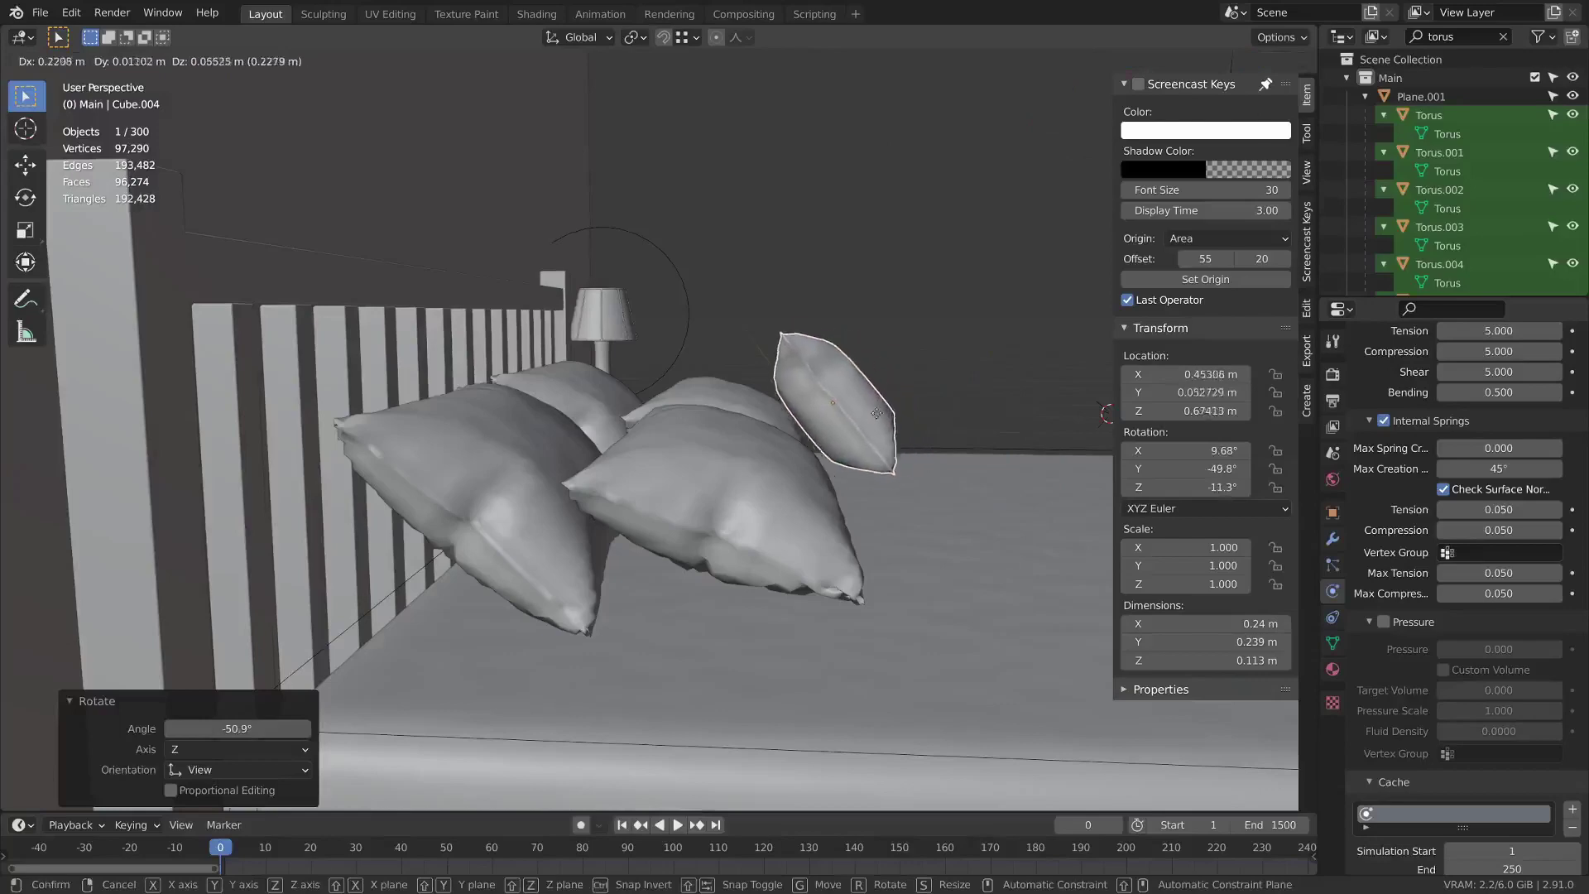
click(895, 399)
Place the small pillow in front of the original front pillow at about X 0.408, Y -0.192, Z 0.657 m and play the simulation.
middle_drag(896, 399, 824, 429)
key(g)
click(1058, 527)
key(space)
Switch collision from the leaning pillow behind to the original front pillow and rerun the small pillow's simulation from frame 0 to 17.
click(825, 429)
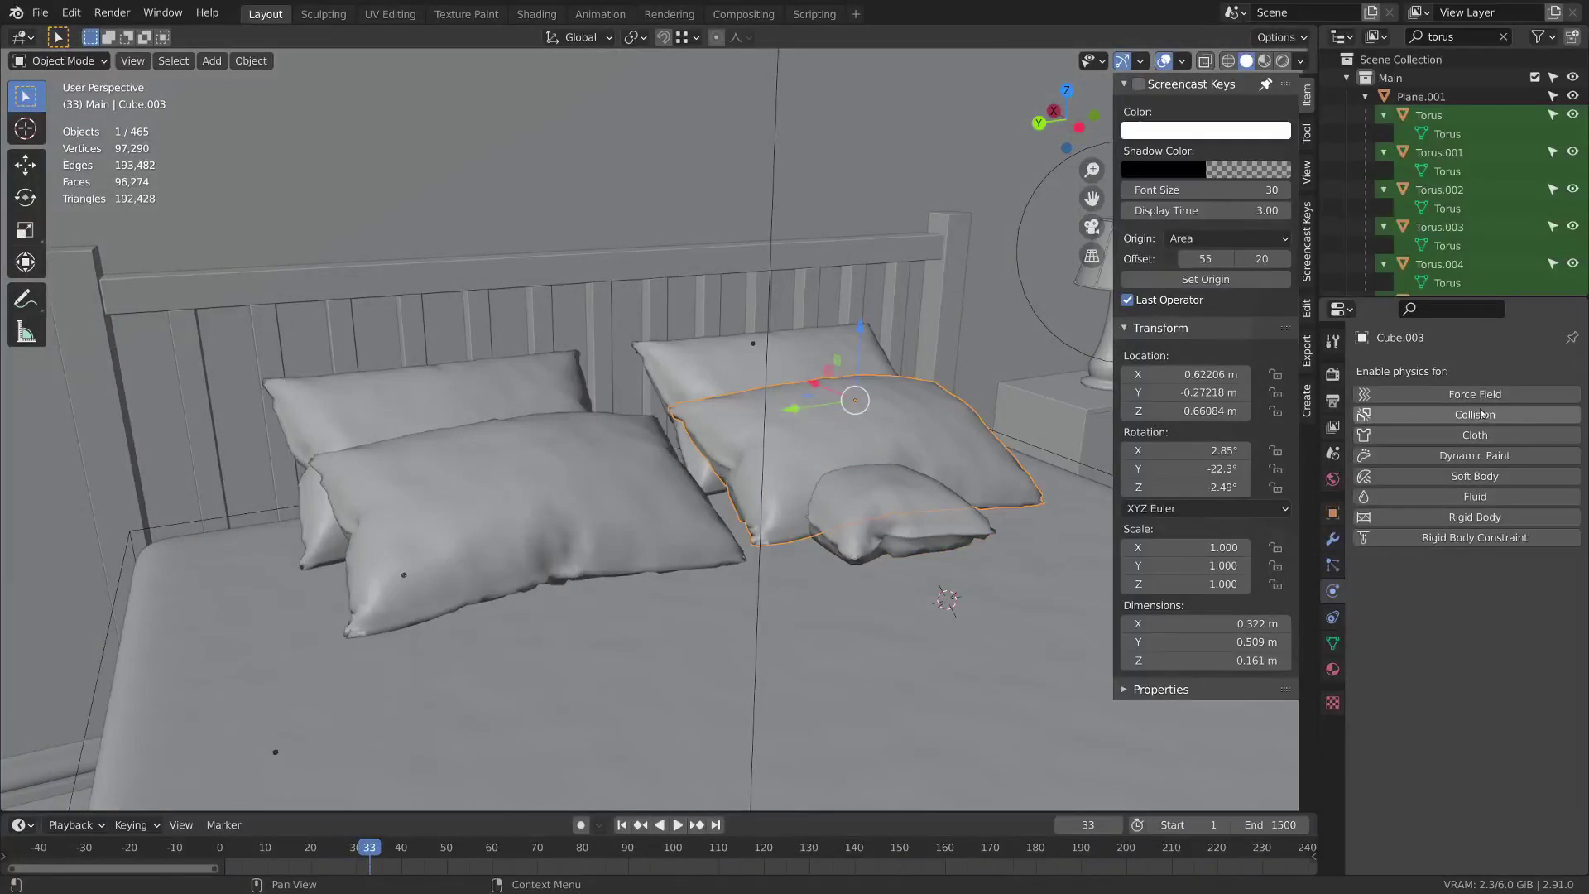
click(716, 368)
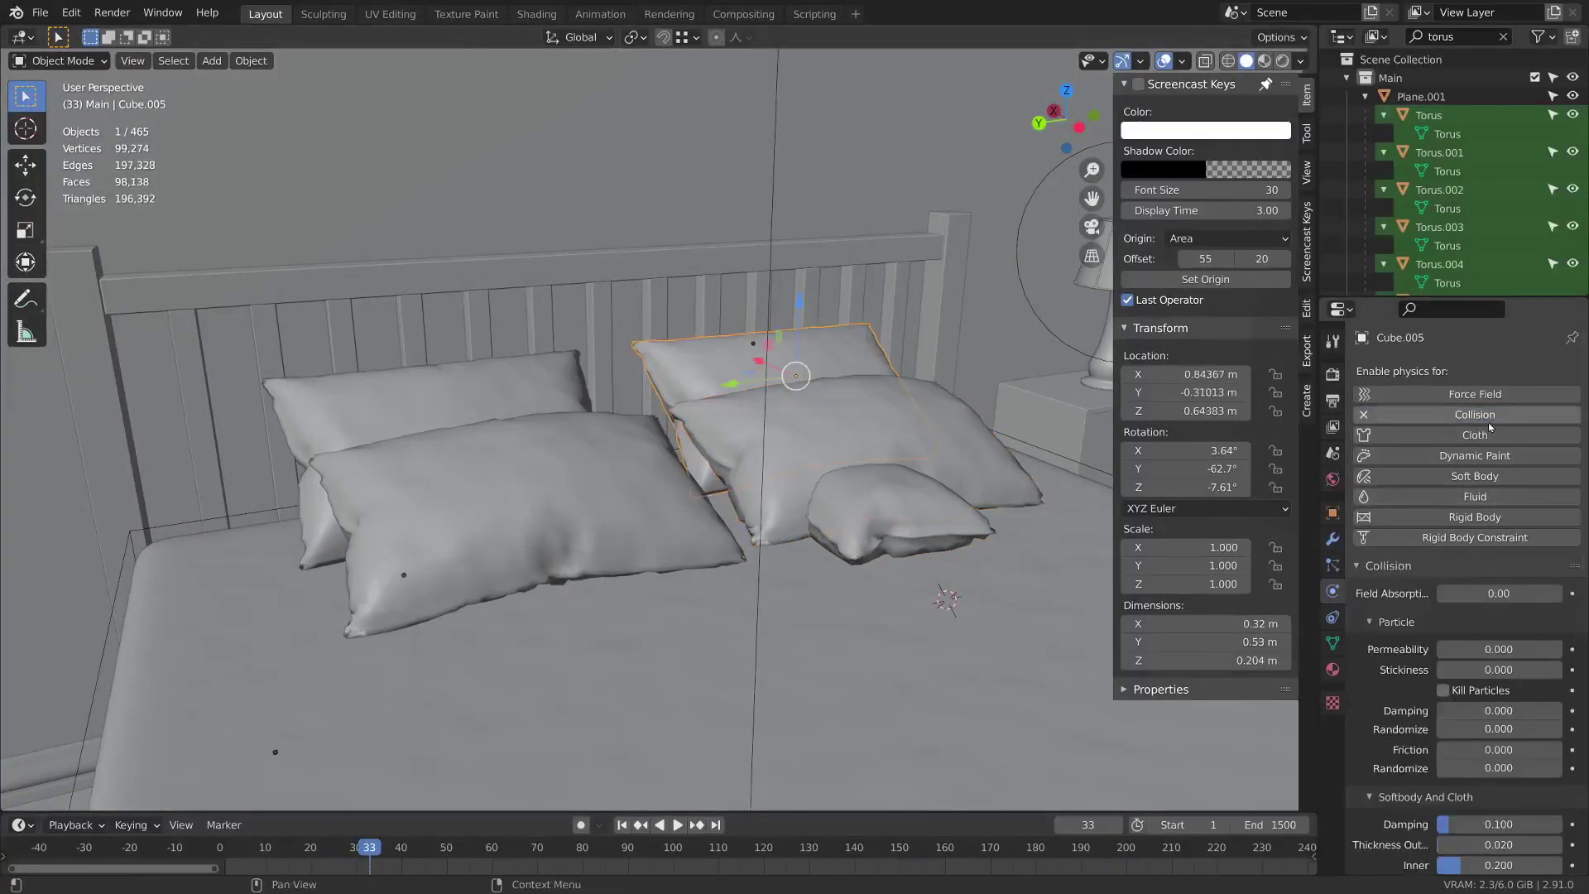
drag(356, 850, 219, 853)
key(space)
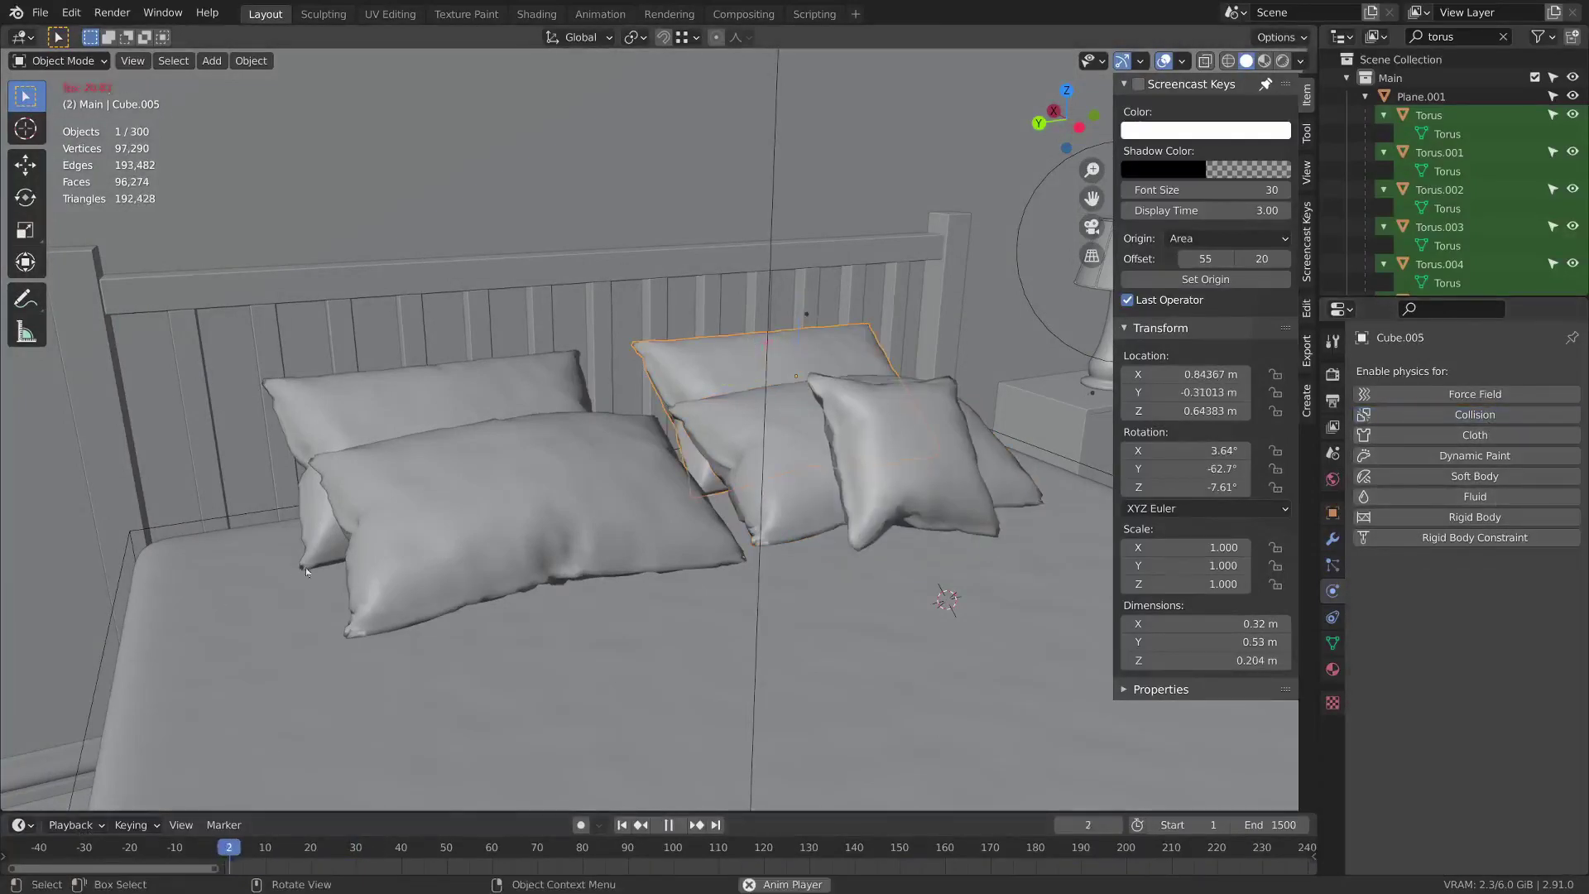
key(space)
Apply the small pillow's cloth simulation and place a linked duplicate about 0.46 m along Y, before the other front pillow.
middle_drag(874, 516, 901, 578)
click(901, 578)
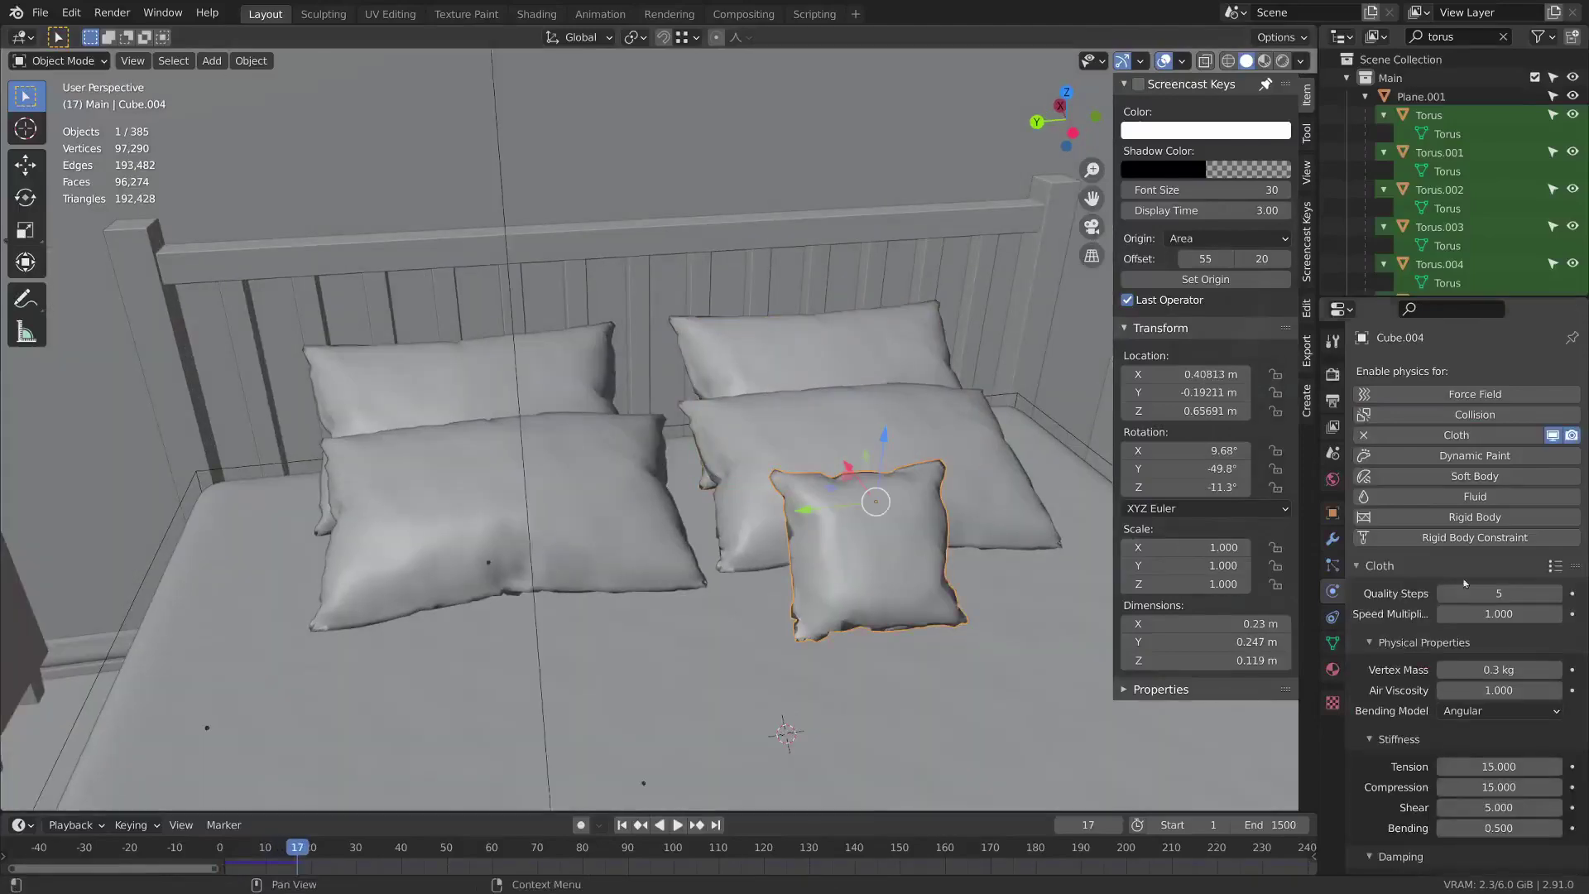
click(1333, 539)
key(ctrl+a)
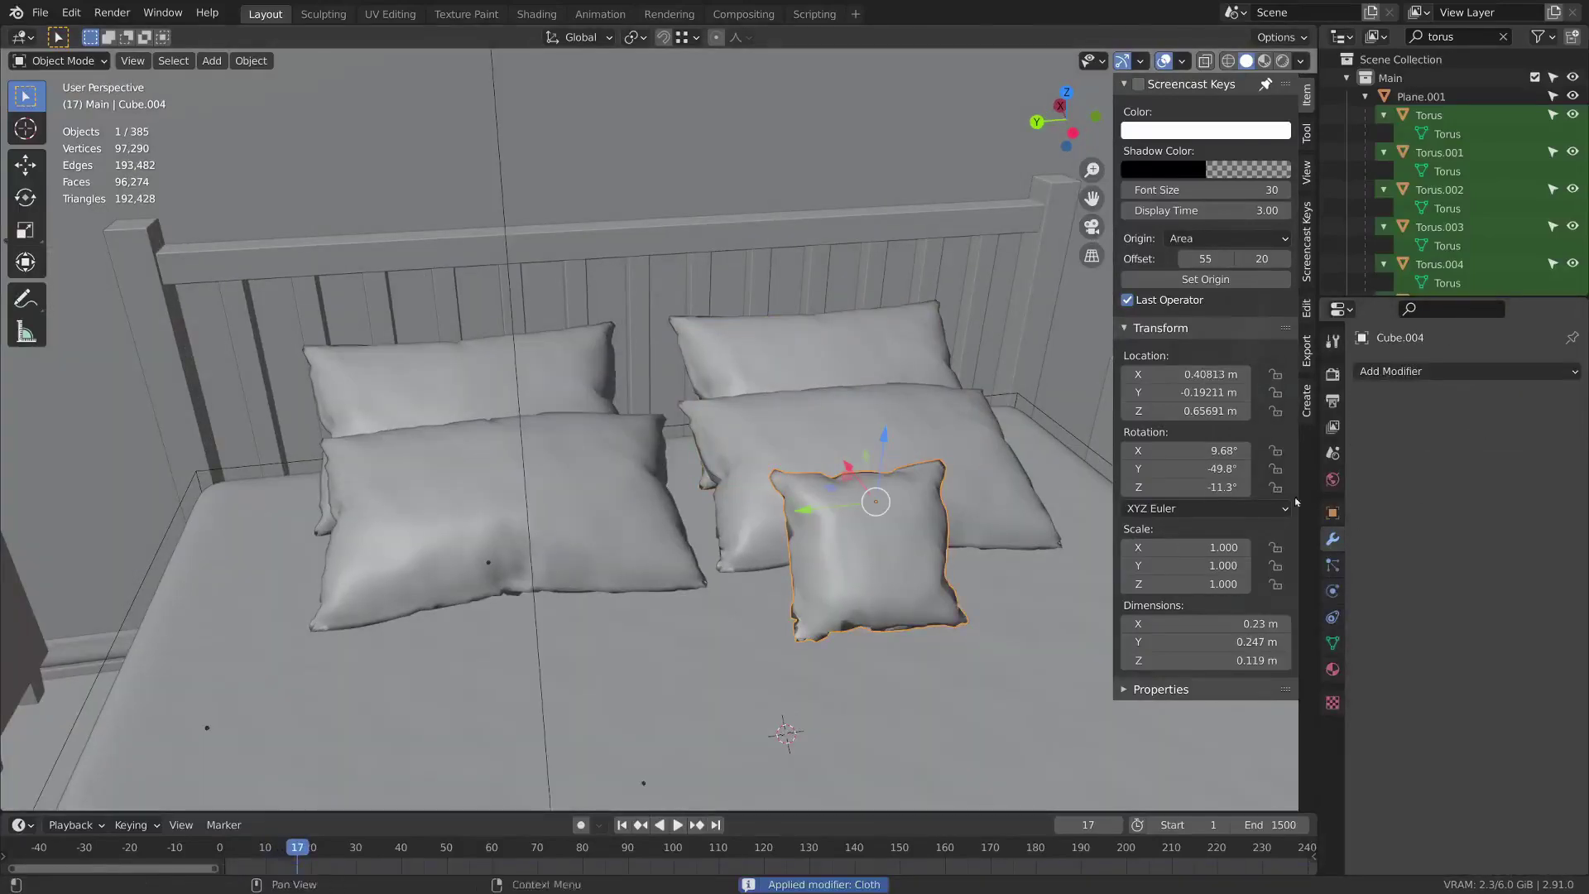
middle_drag(1039, 613, 984, 640)
key(shift+d)
click(568, 607)
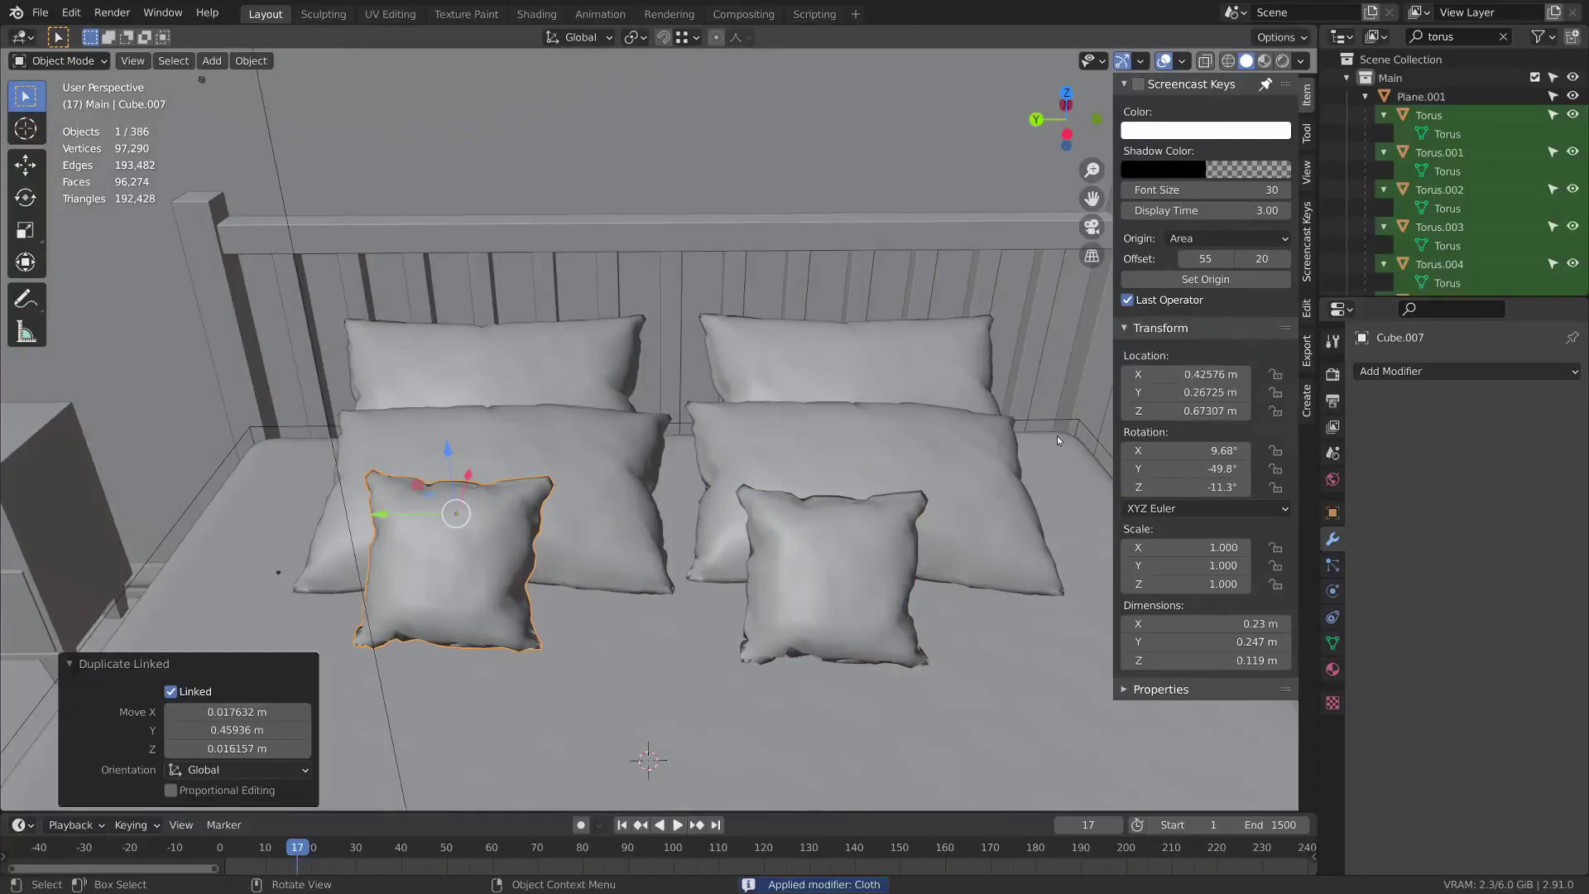
Remove the collision physics from the original front pillow.
click(977, 521)
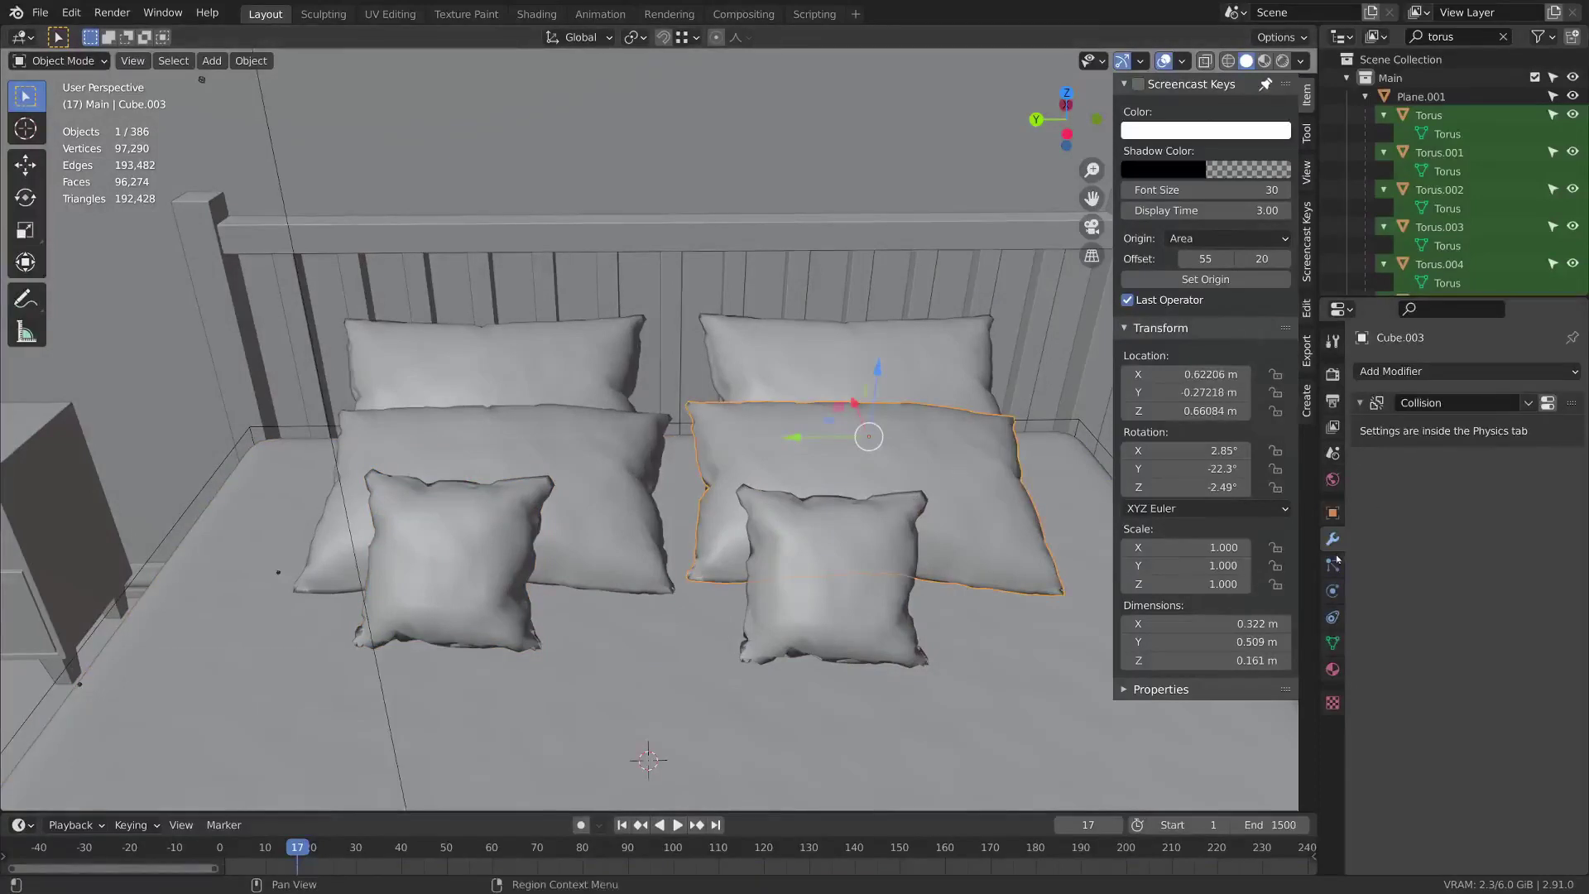
click(1335, 615)
click(1333, 590)
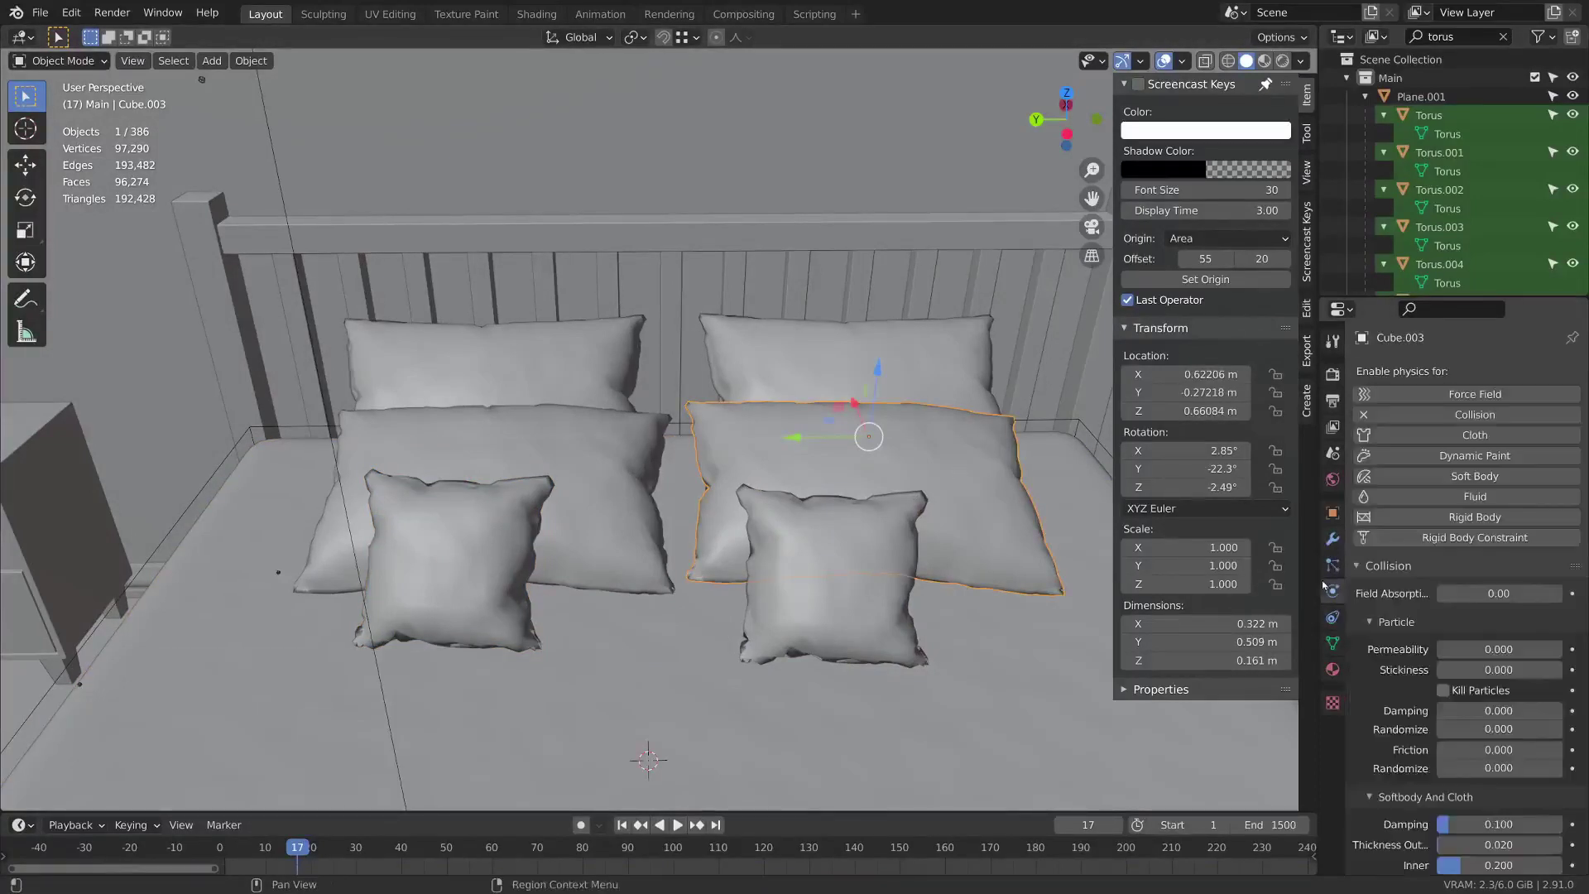
click(1474, 415)
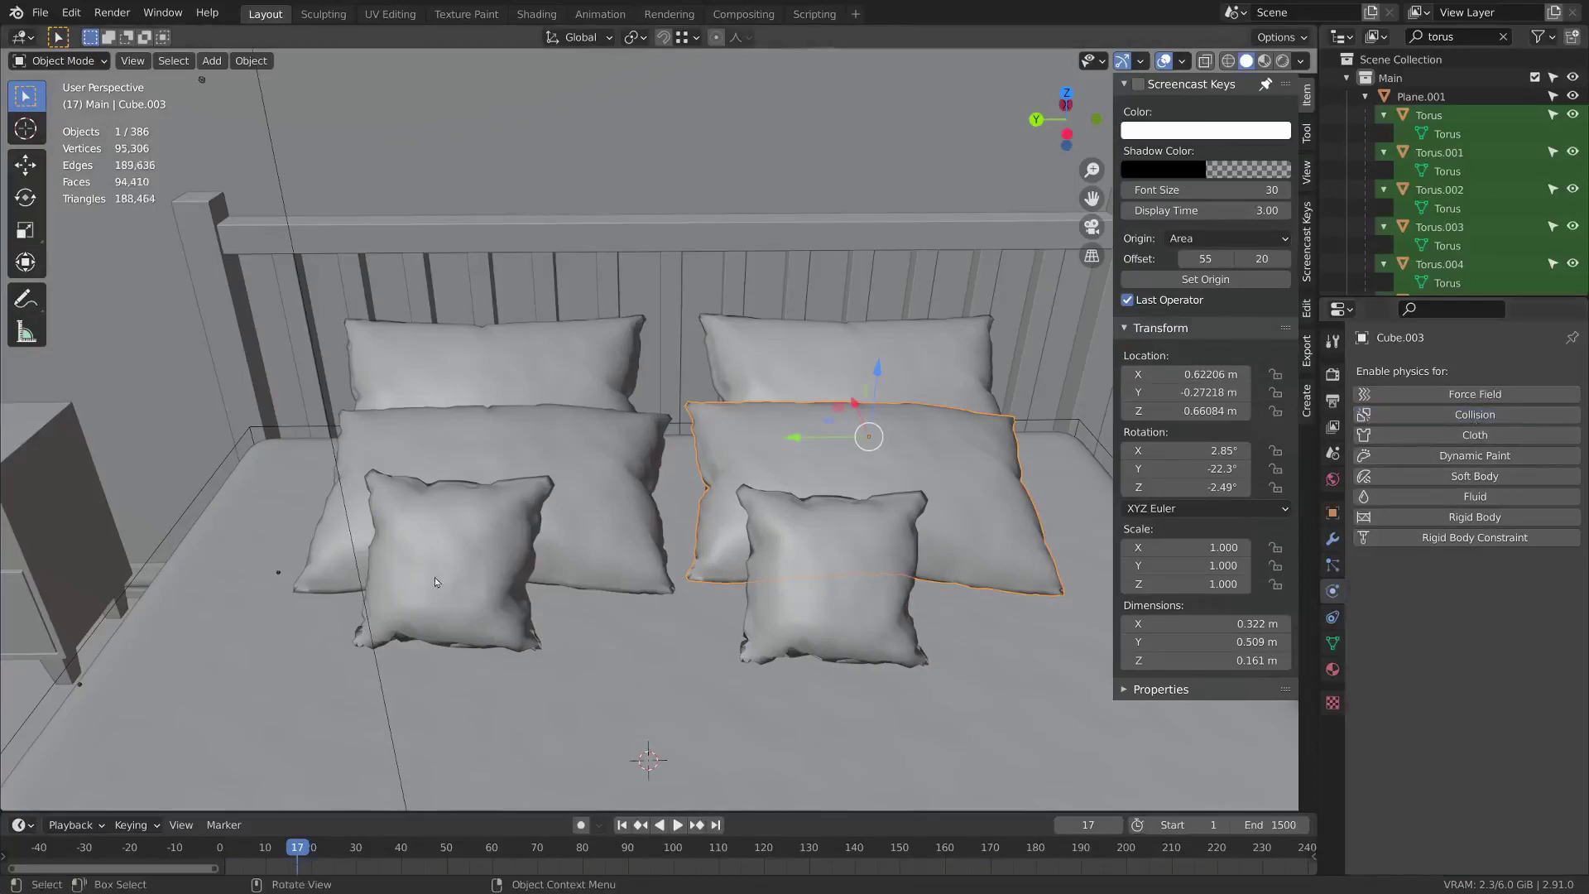
Rotate the duplicated small pillow 5.27° and move it about 0.1 m toward the middle of the bed.
click(434, 578)
middle_drag(434, 578, 757, 522)
key(r)
click(758, 500)
key(g)
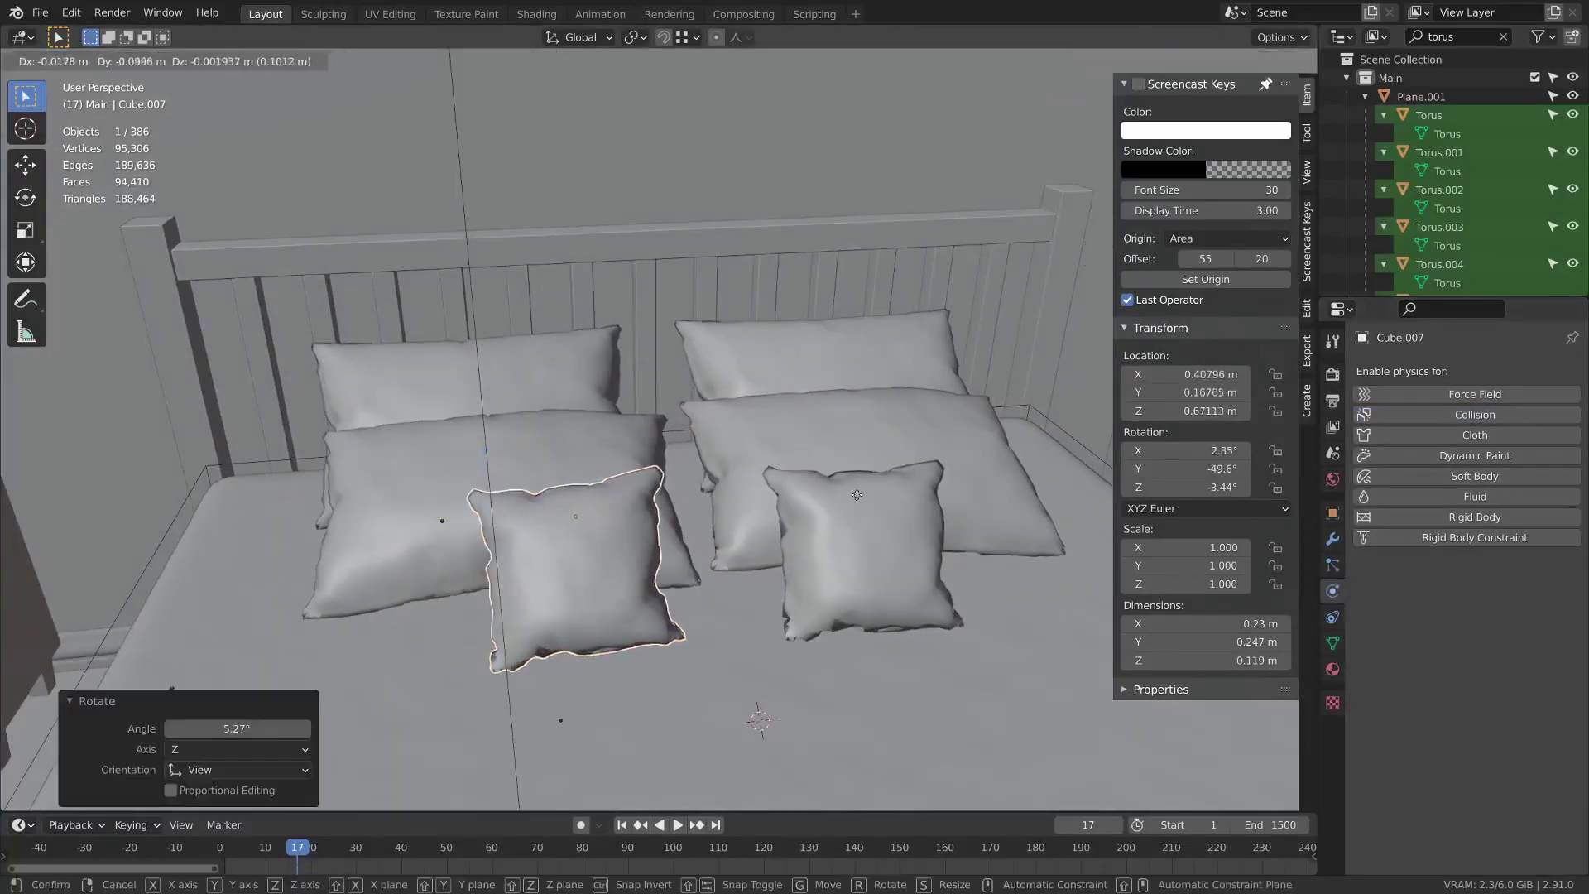
click(848, 501)
Move the original small pillow about 0.084 m along Y toward the middle of the bed.
click(931, 579)
key(g)
click(963, 543)
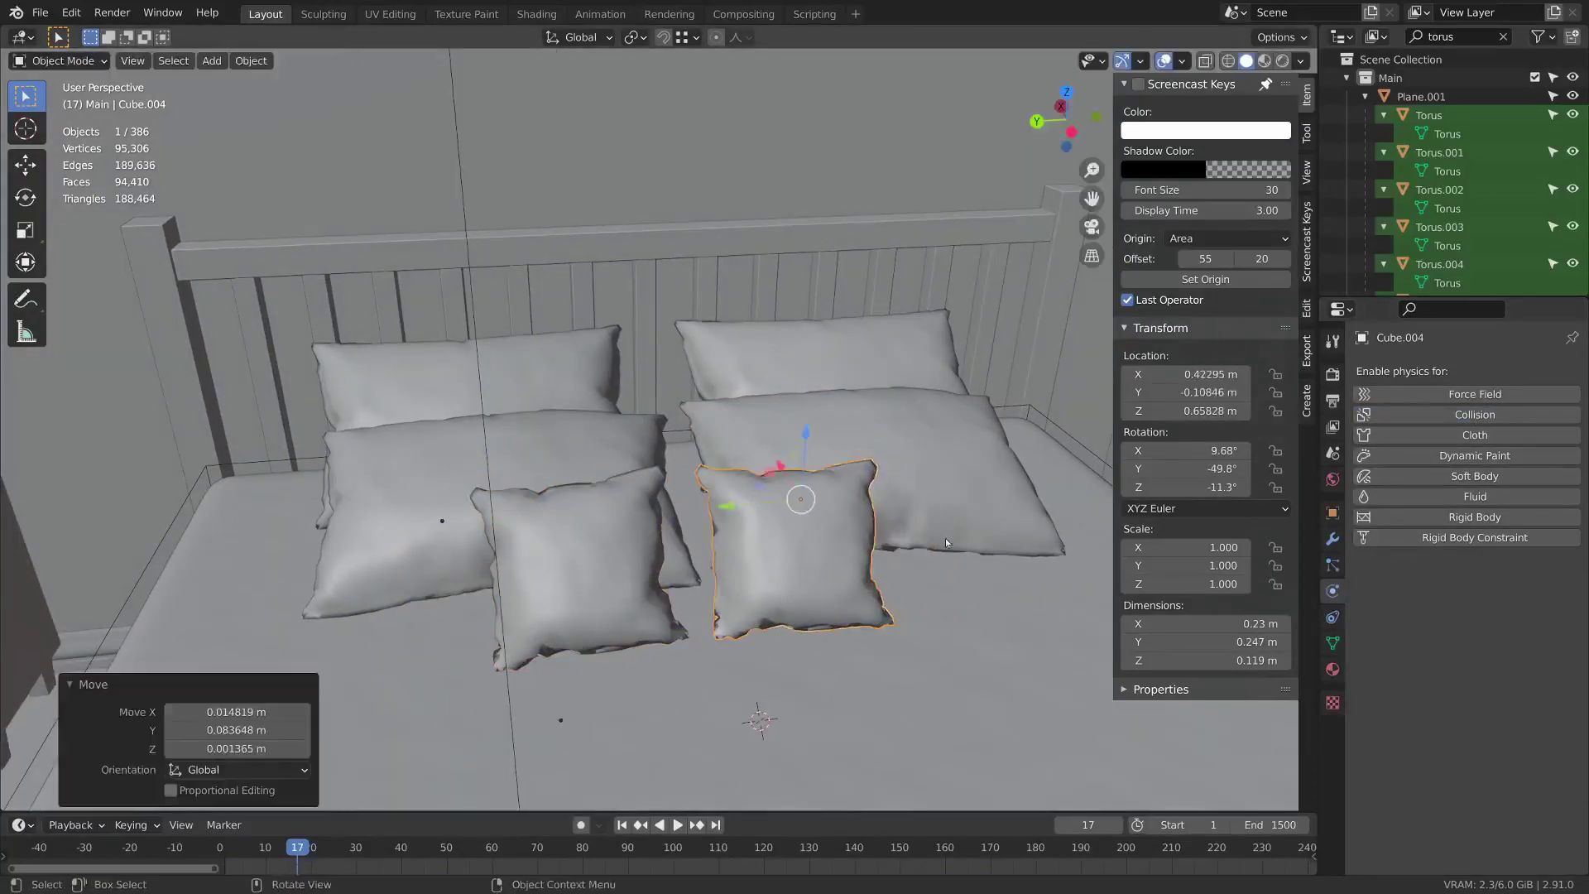
Move both small pillows together about 0.046 m closer to the headboard and clear the selection.
middle_drag(962, 543, 745, 414)
shift+click(767, 398)
drag(762, 381, 740, 382)
middle_drag(952, 402, 812, 447)
key(alt+a)
Add a level 1 subdivision surface to each of the two pillows leaning against the headboard.
scroll(786, 468, down, 3)
scroll(745, 400, up, 2)
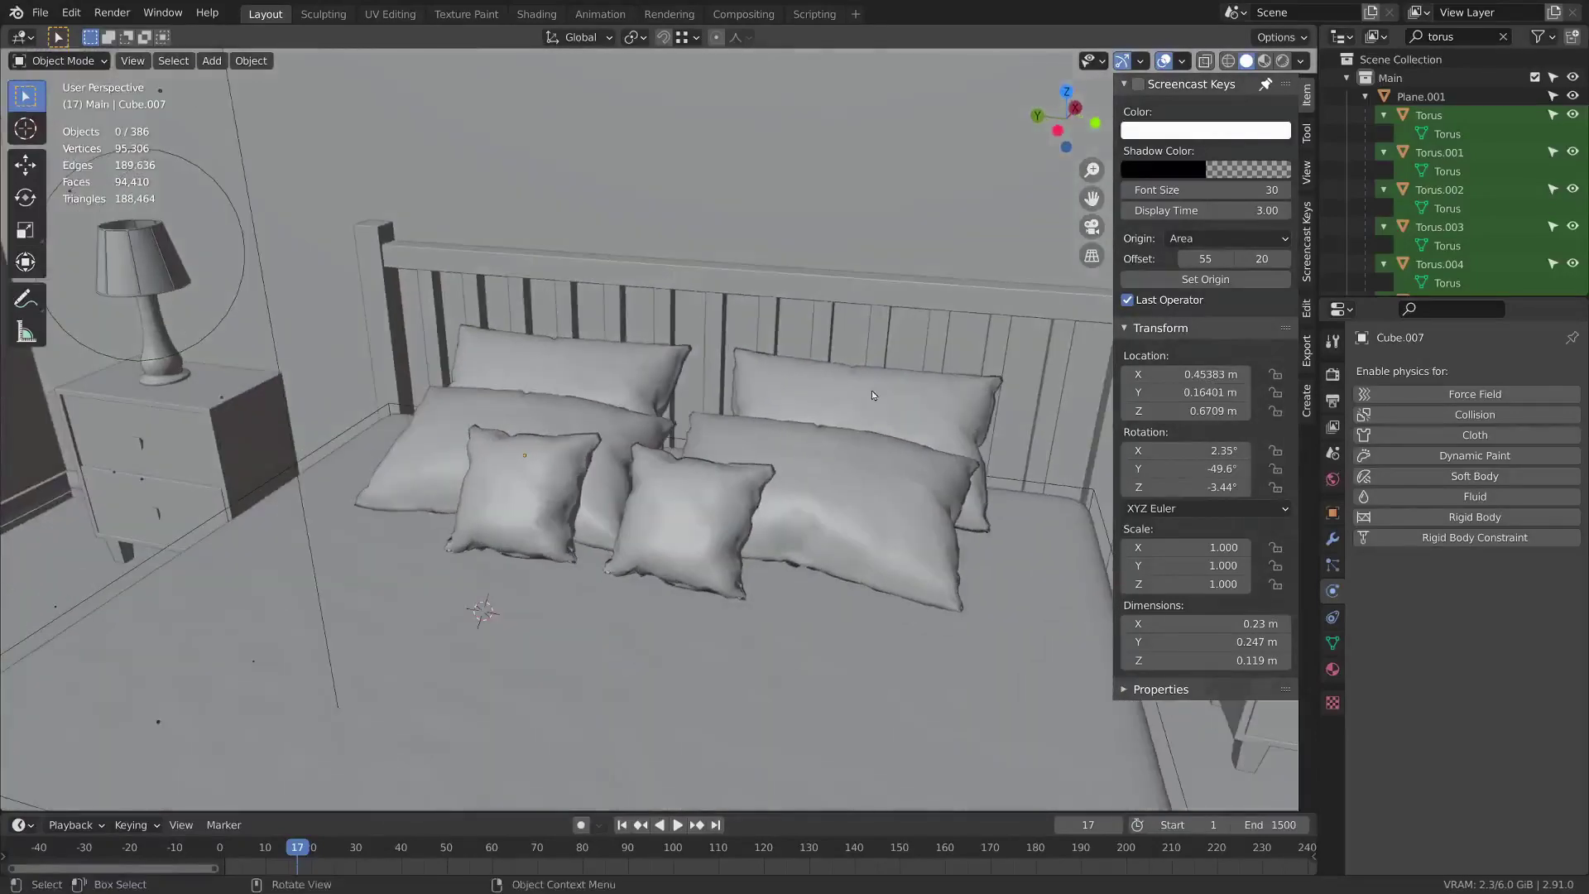
middle_drag(873, 396, 783, 409)
click(749, 432)
click(546, 400)
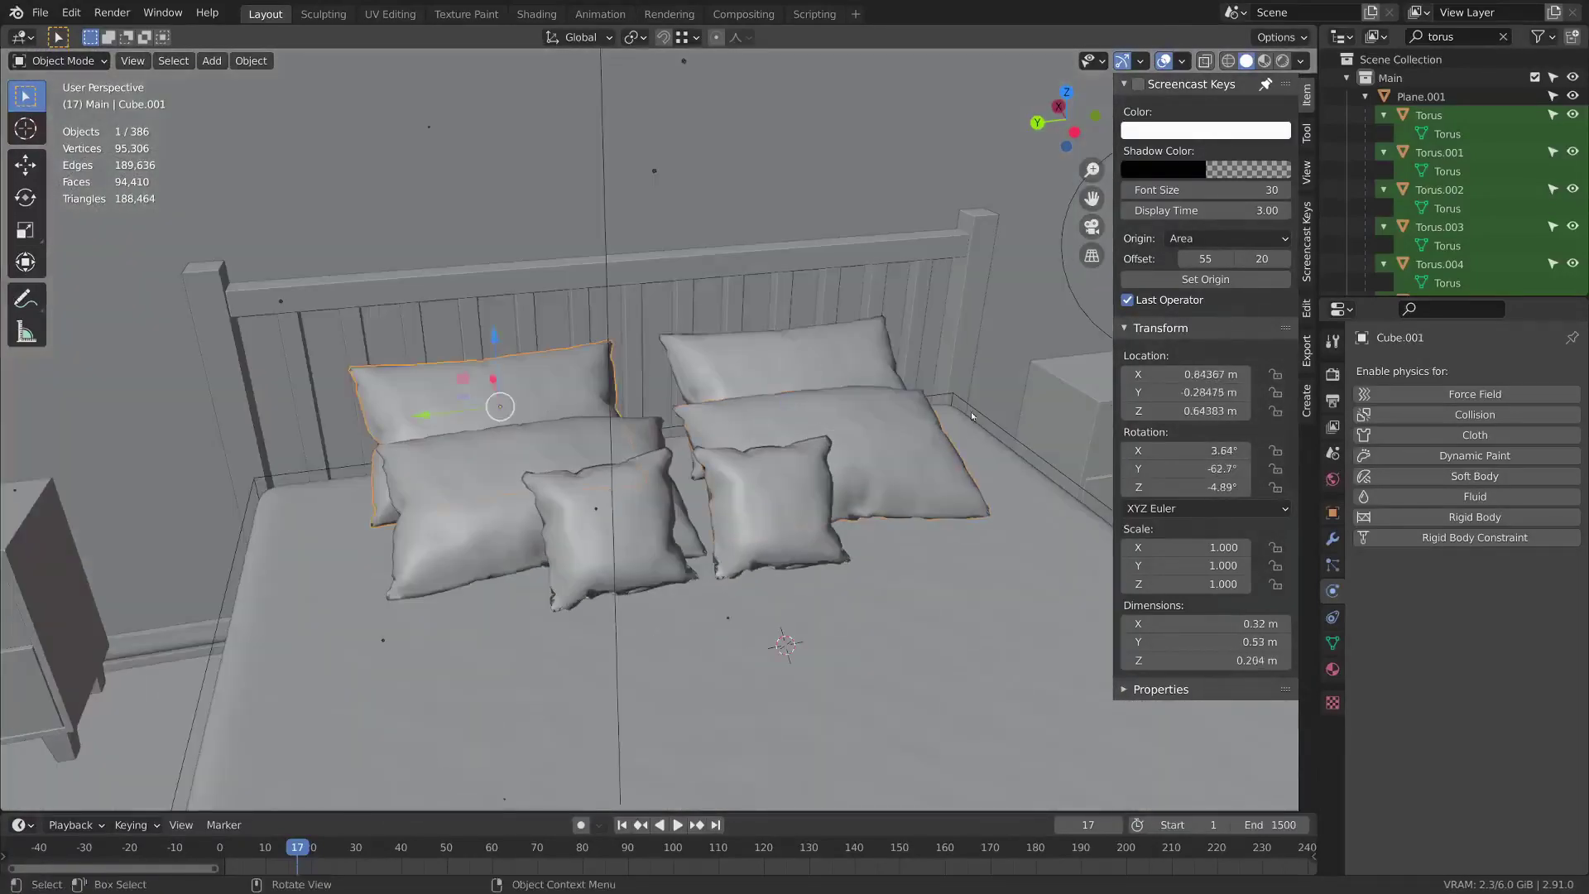
key(ctrl+1)
click(798, 399)
key(ctrl+1)
Add a level 1 subdivision surface to each of the two large front pillows.
click(860, 460)
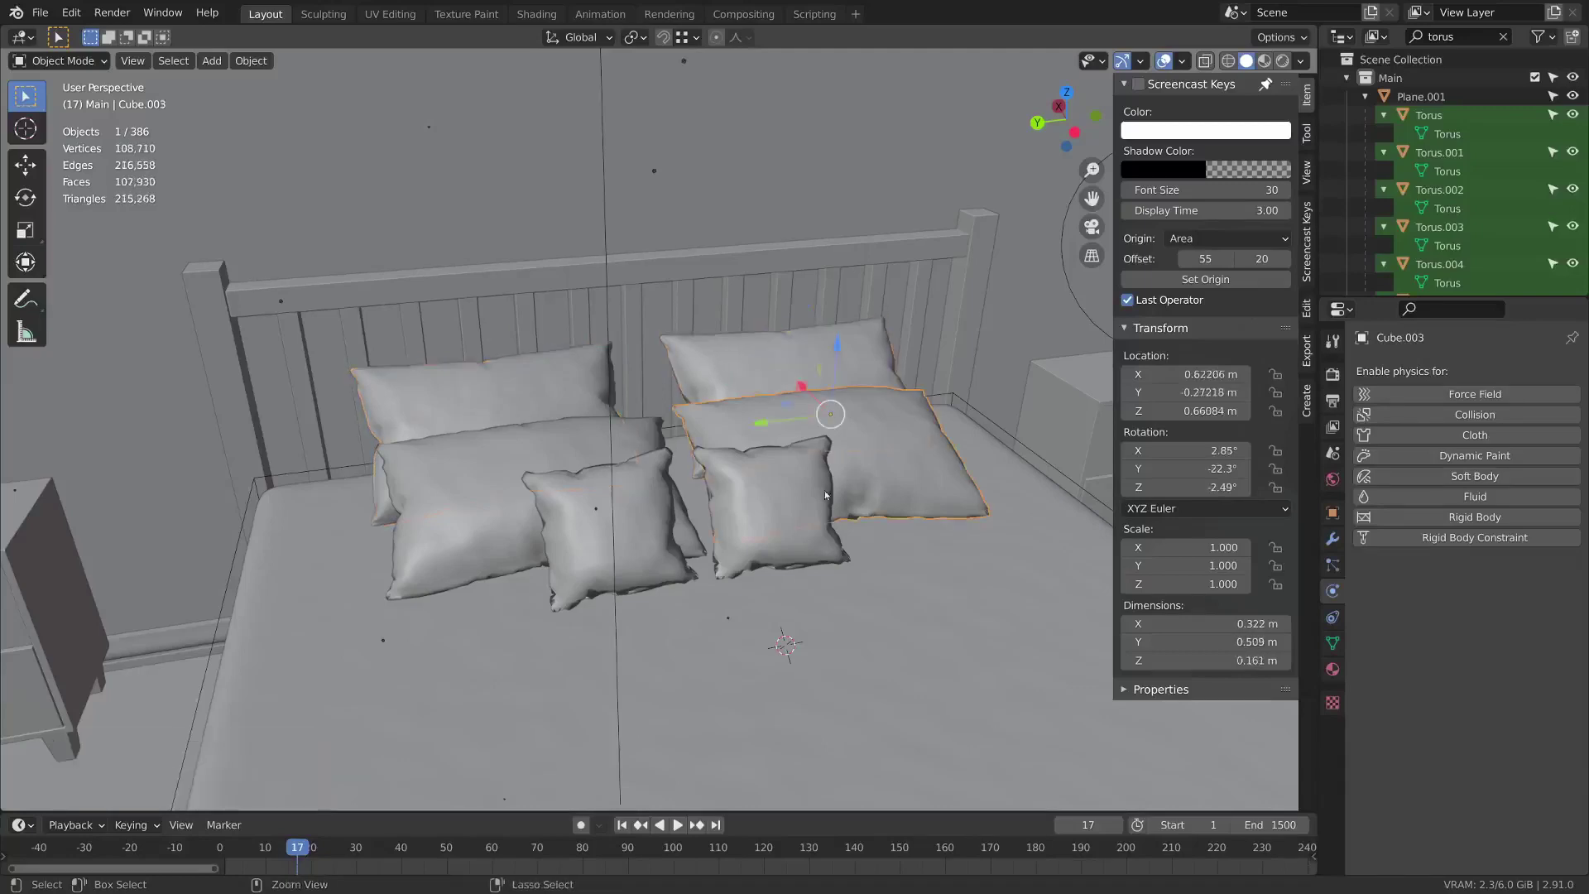
key(ctrl+1)
click(487, 480)
key(ctrl+1)
Add a level 1 subdivision surface to each of the two small pillows and clear the selection.
click(620, 569)
key(ctrl+1)
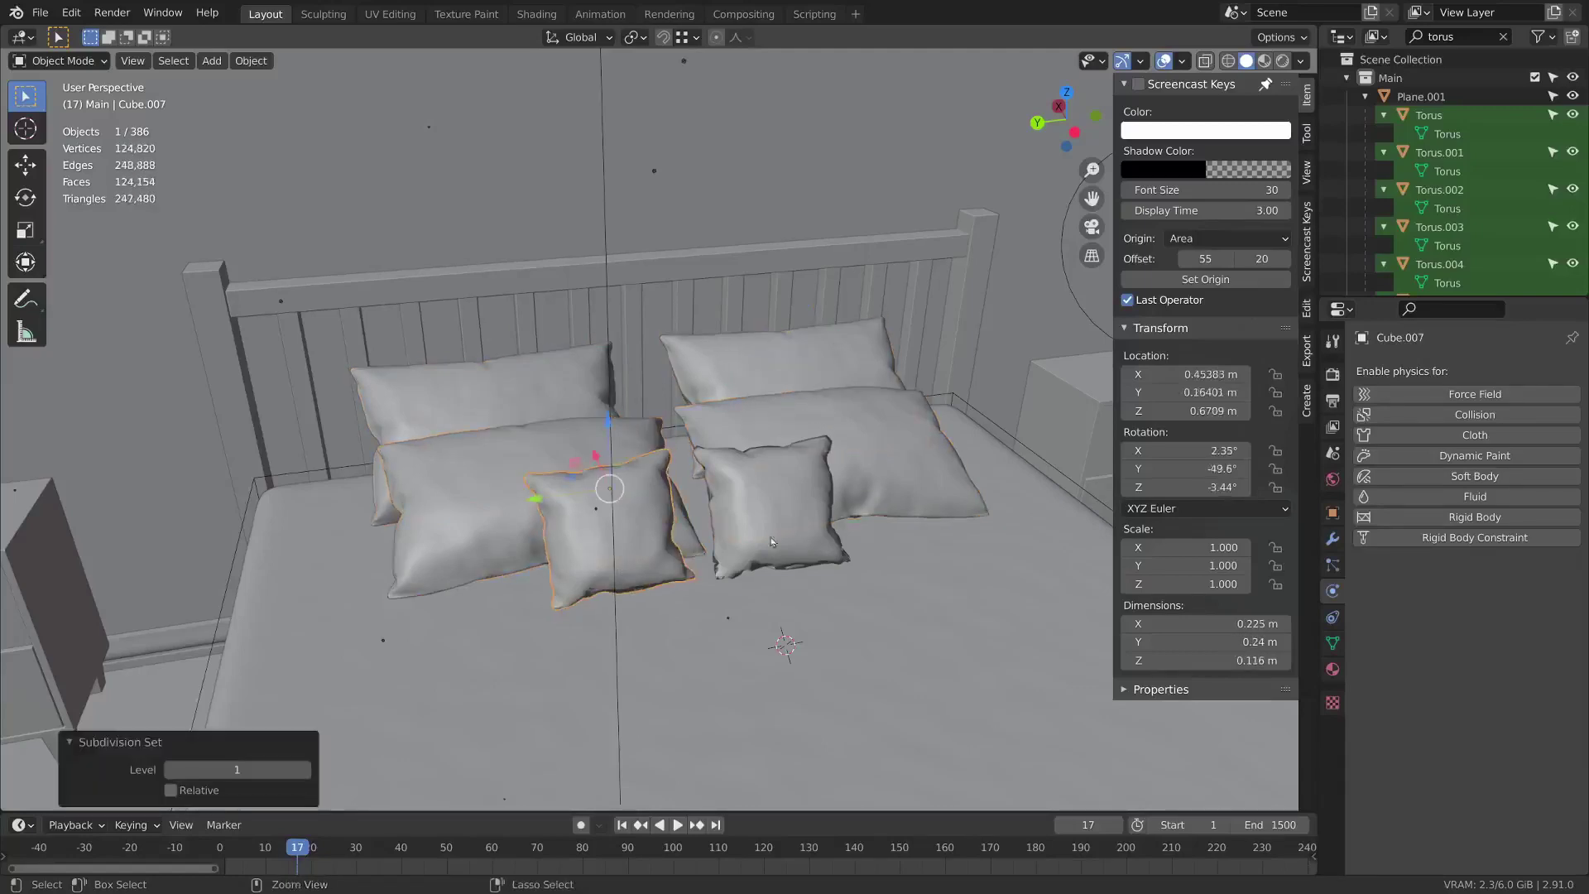
click(786, 538)
key(ctrl+1)
middle_drag(873, 573, 695, 498)
key(alt+a)
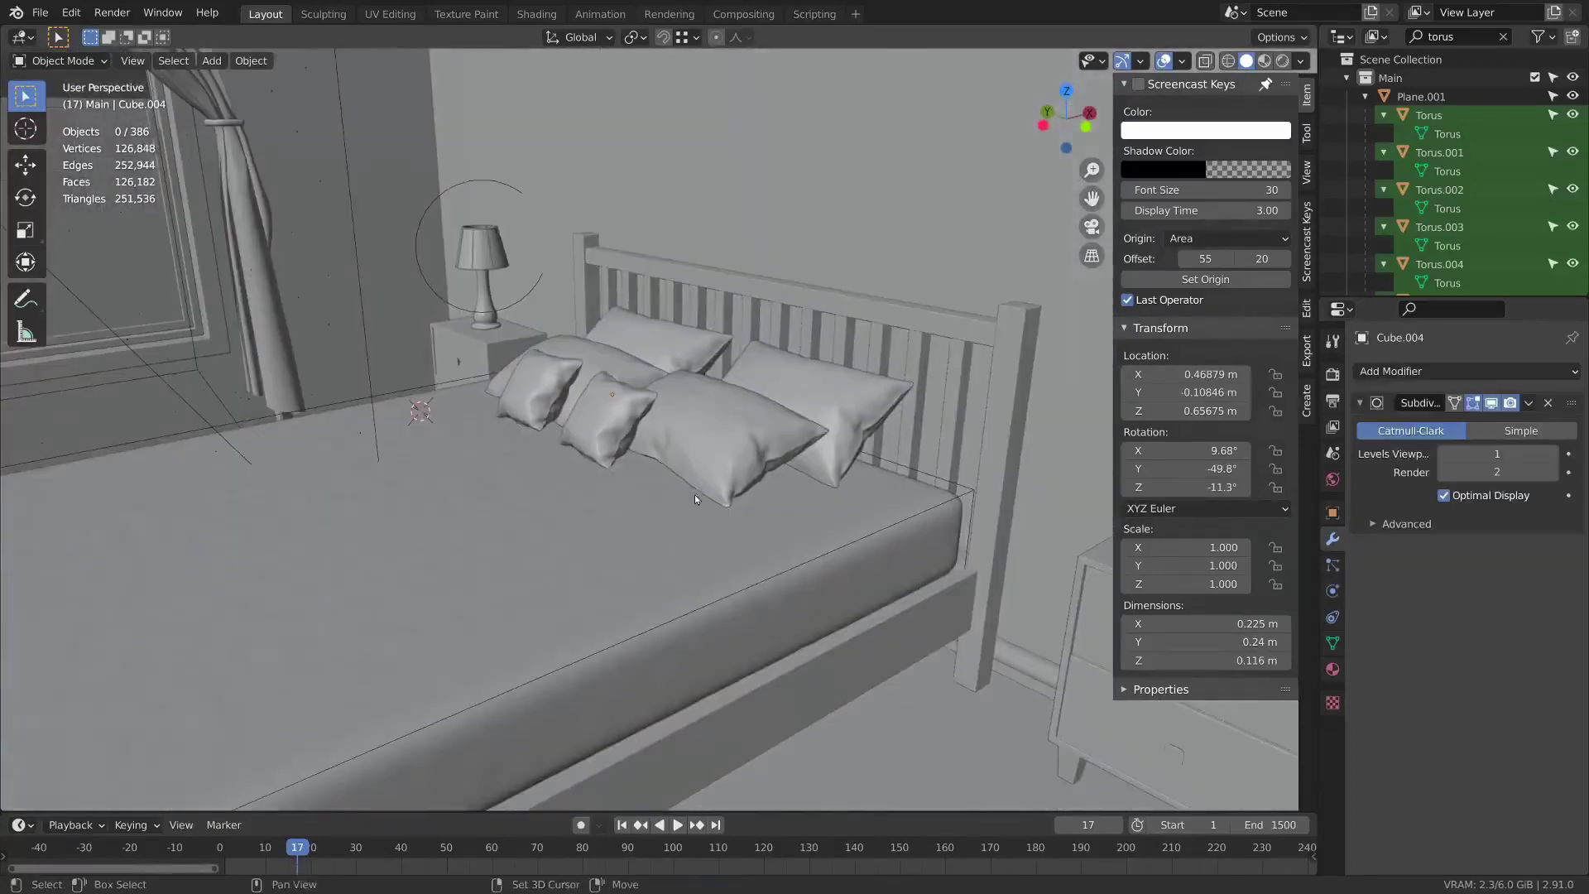